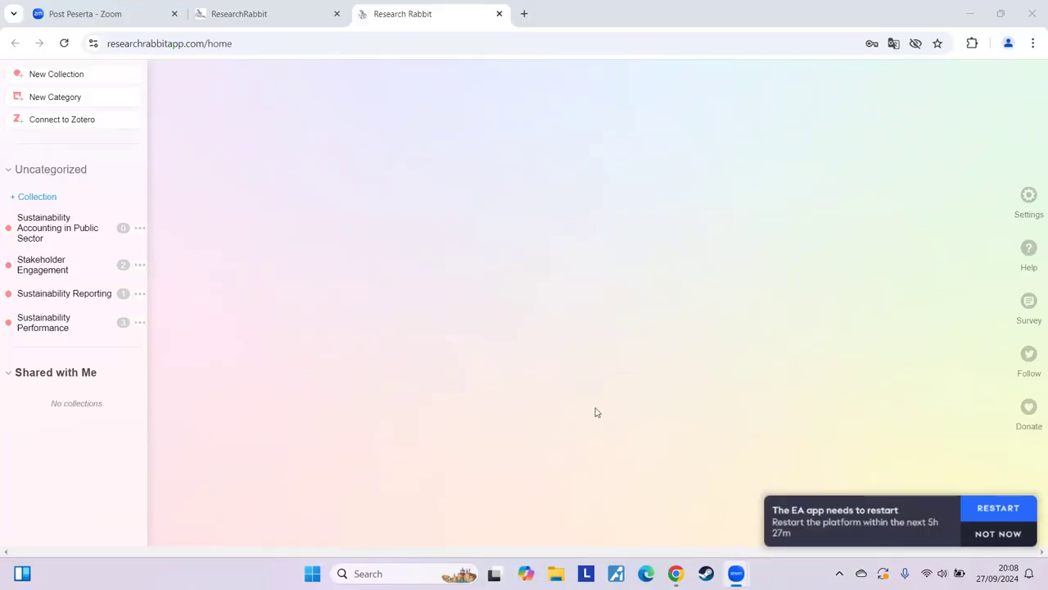
pyautogui.click(940, 573)
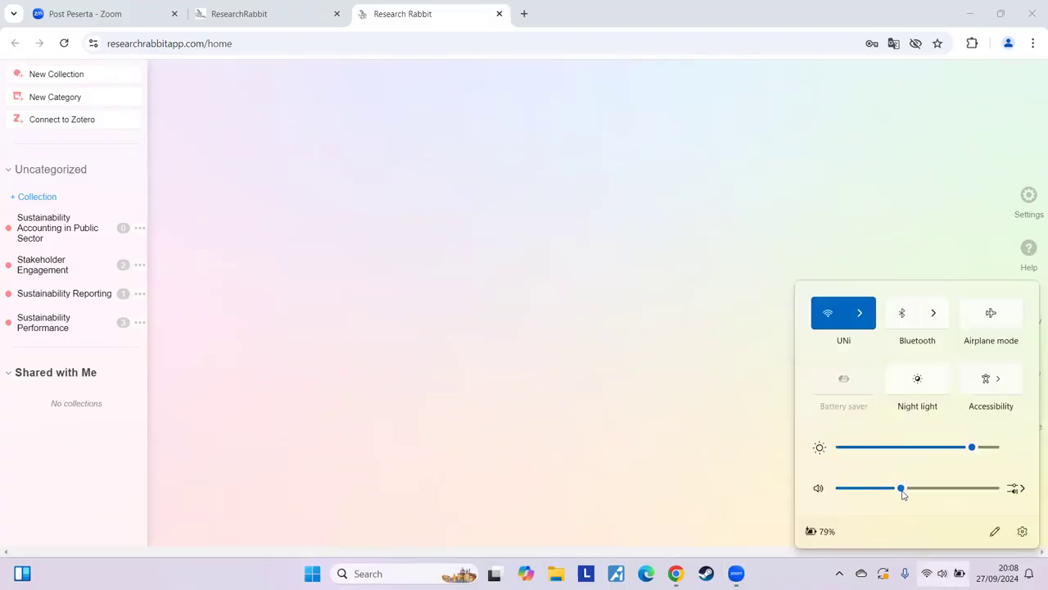
pyautogui.click(277, 20)
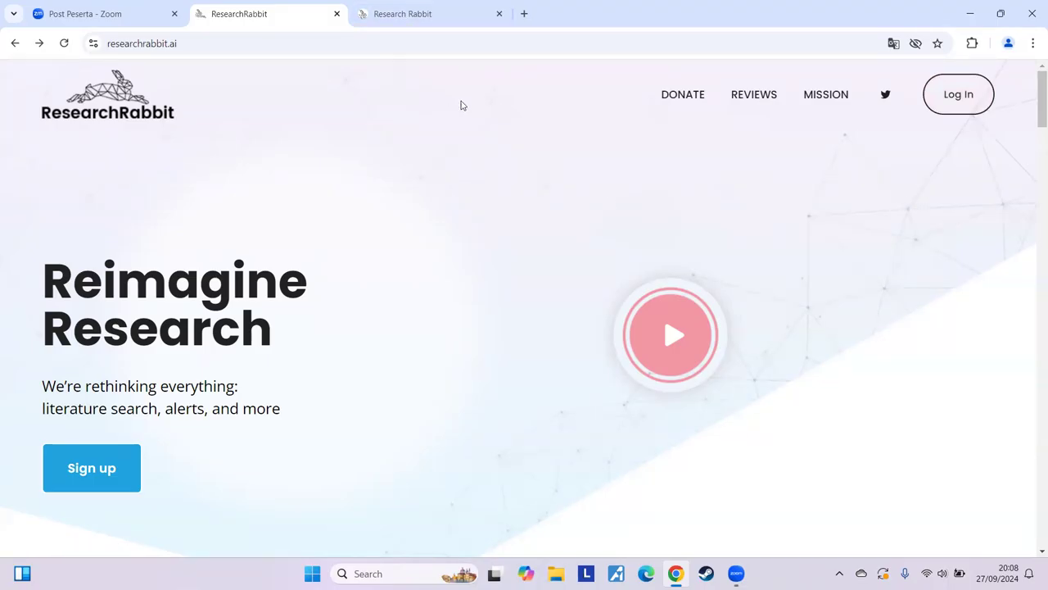
pyautogui.click(436, 18)
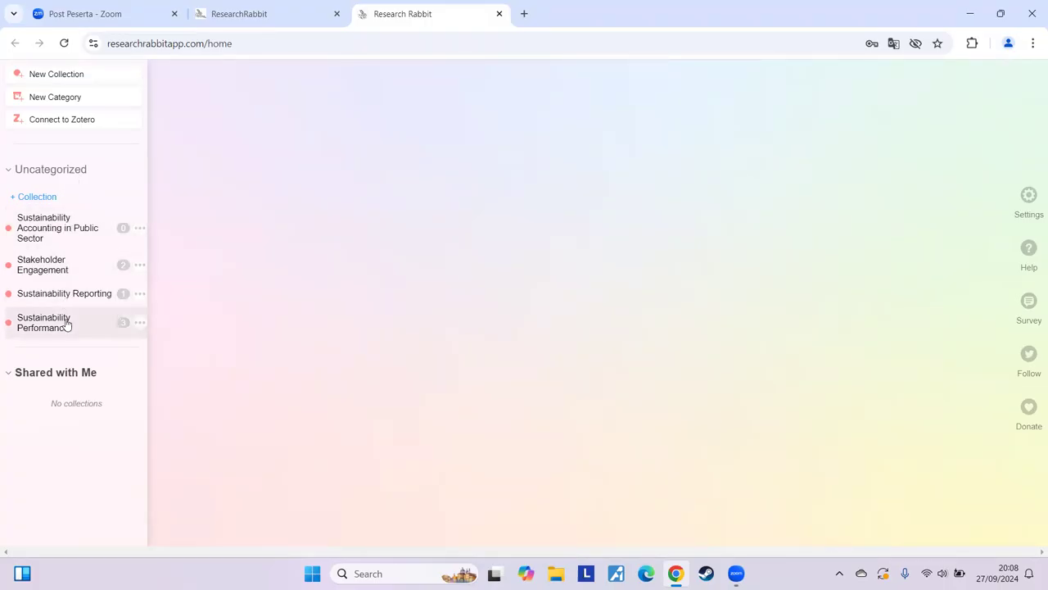
# Step: View the papers in each of the four existing collections, from Sustainability Accounting in Public Sector down to Sustainability Performance
pyautogui.click(68, 229)
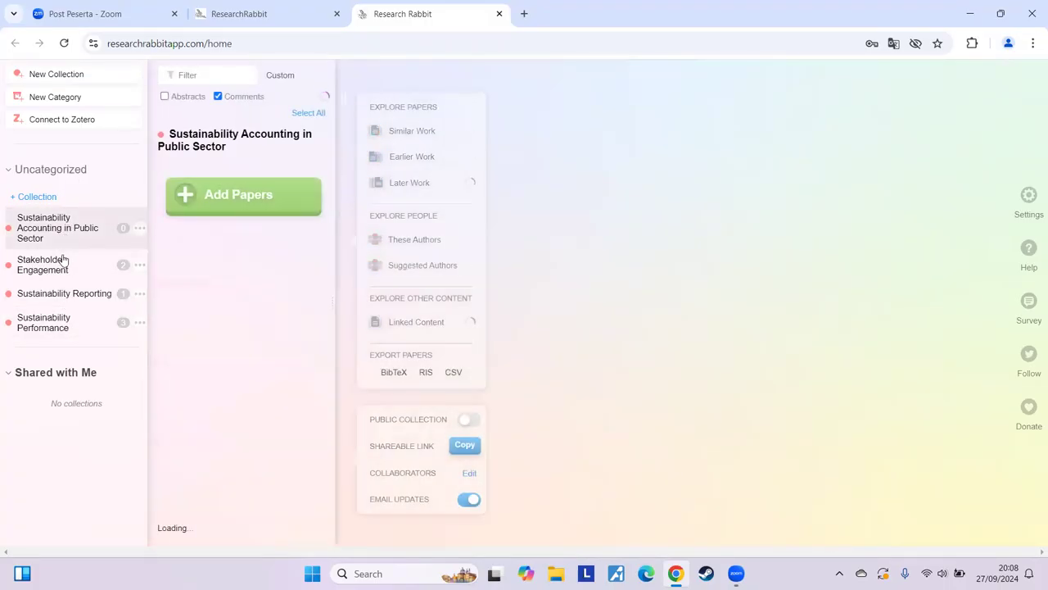
pyautogui.click(61, 266)
pyautogui.click(60, 299)
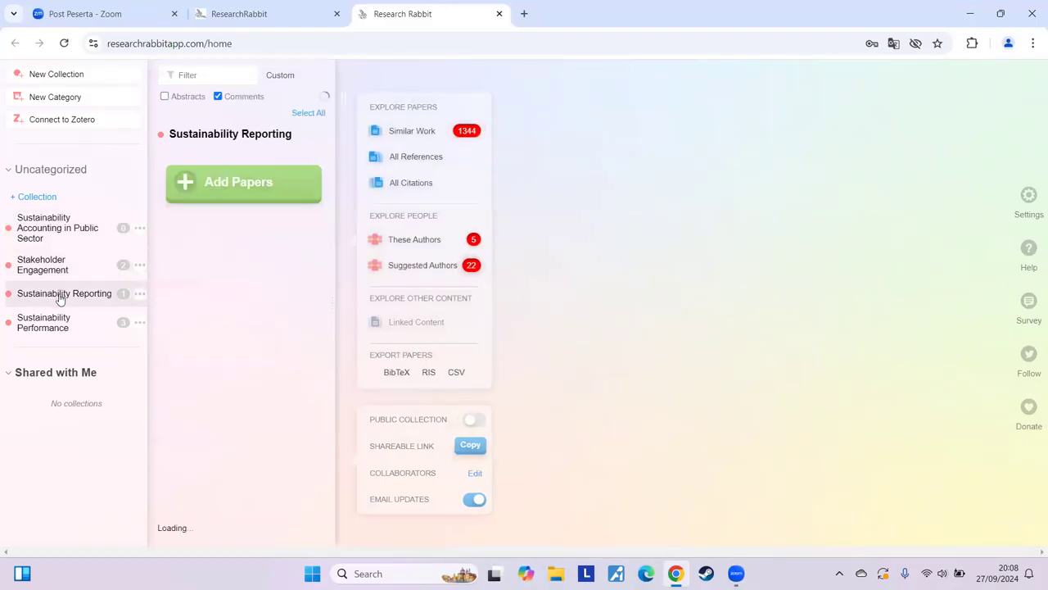
pyautogui.click(58, 325)
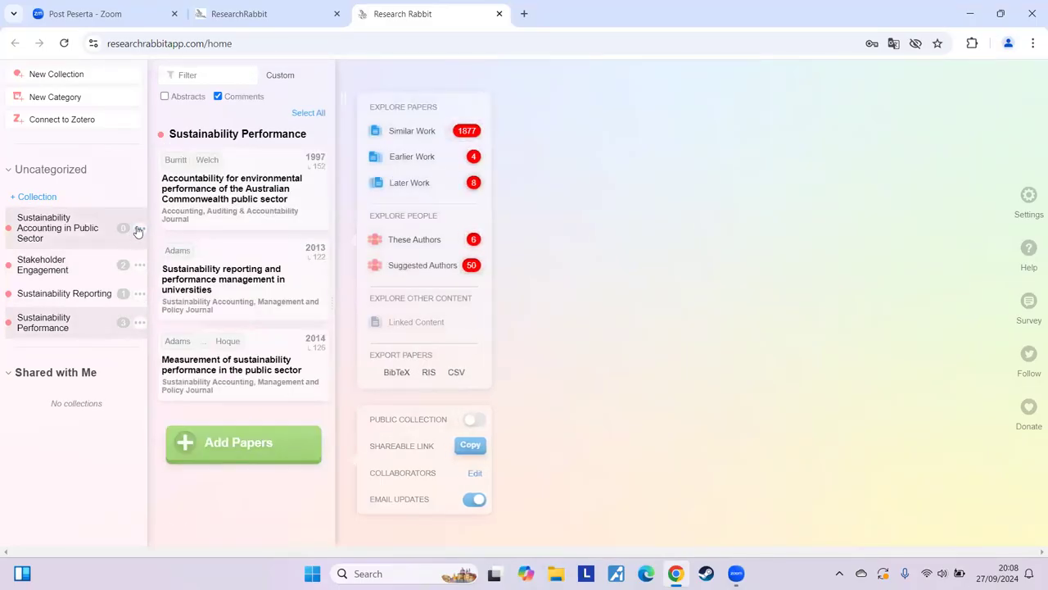
# Step: Delete the collections Sustainability Accounting in Public Sector and Stakeholder Engagement
pyautogui.click(138, 229)
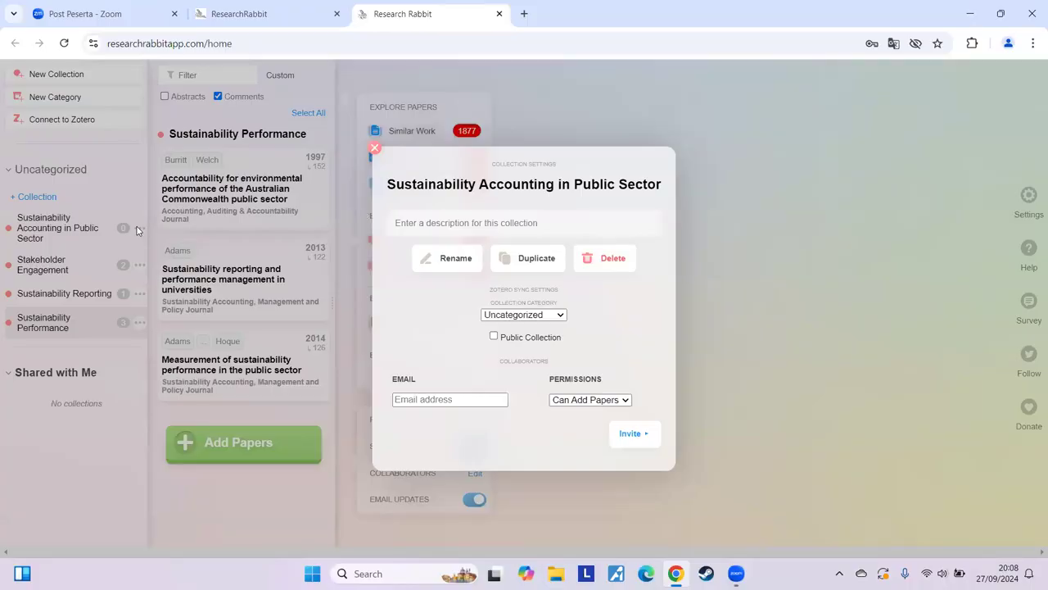
pyautogui.click(609, 259)
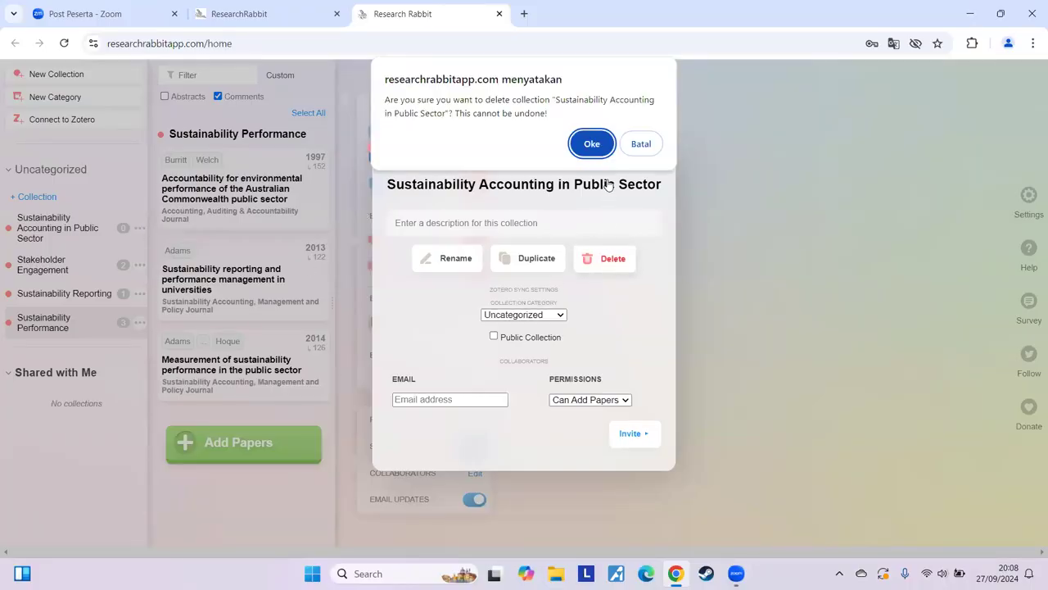
pyautogui.press('Return')
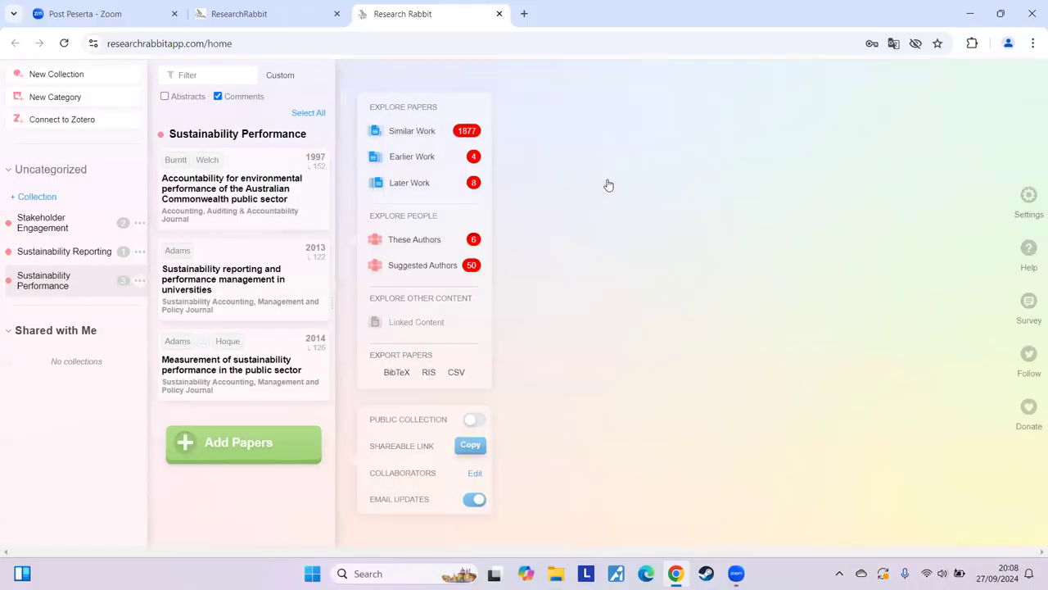
pyautogui.click(140, 225)
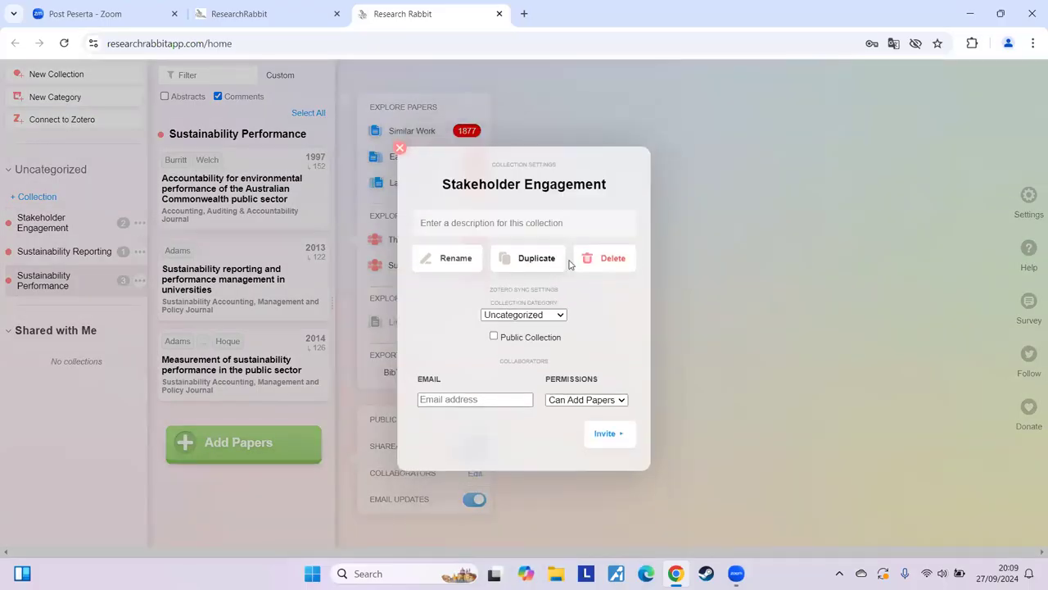
pyautogui.click(602, 259)
pyautogui.press('Return')
# Step: Delete the remaining collections, Sustainability Reporting and Sustainability Performance
pyautogui.click(140, 220)
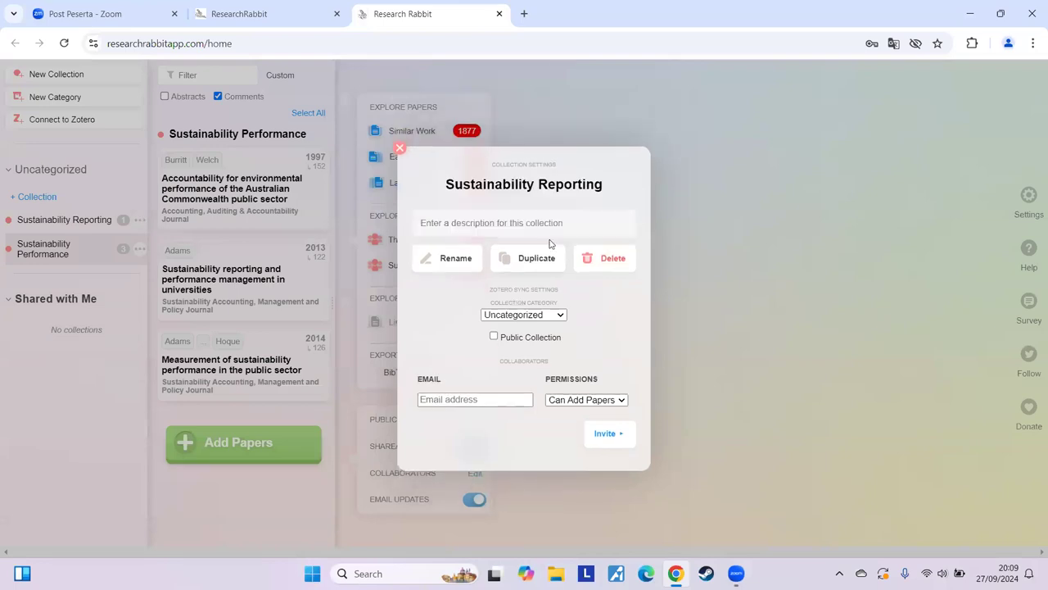
pyautogui.click(605, 259)
pyautogui.press('Return')
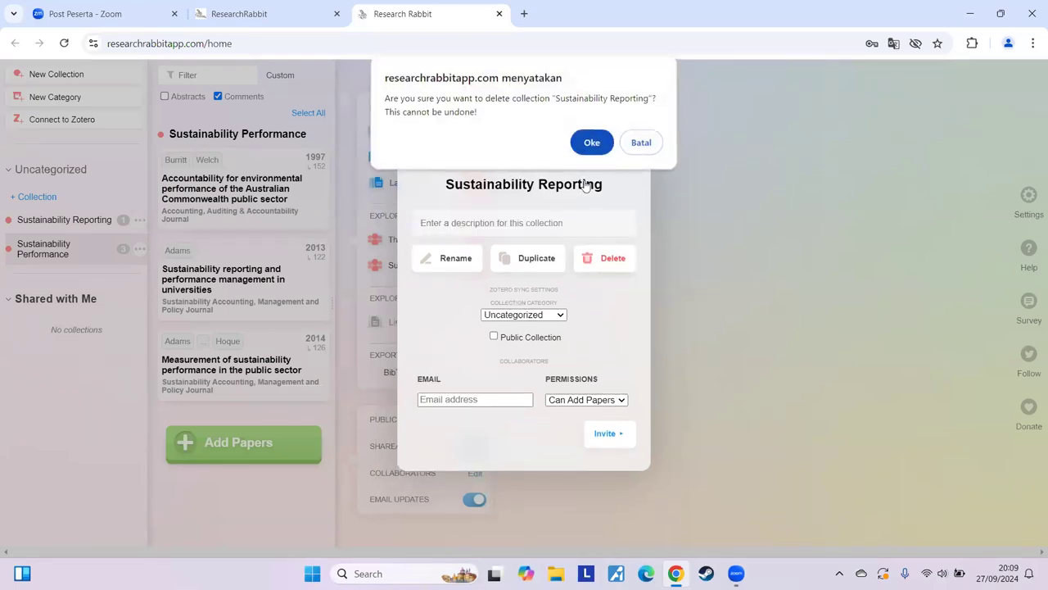
pyautogui.click(140, 222)
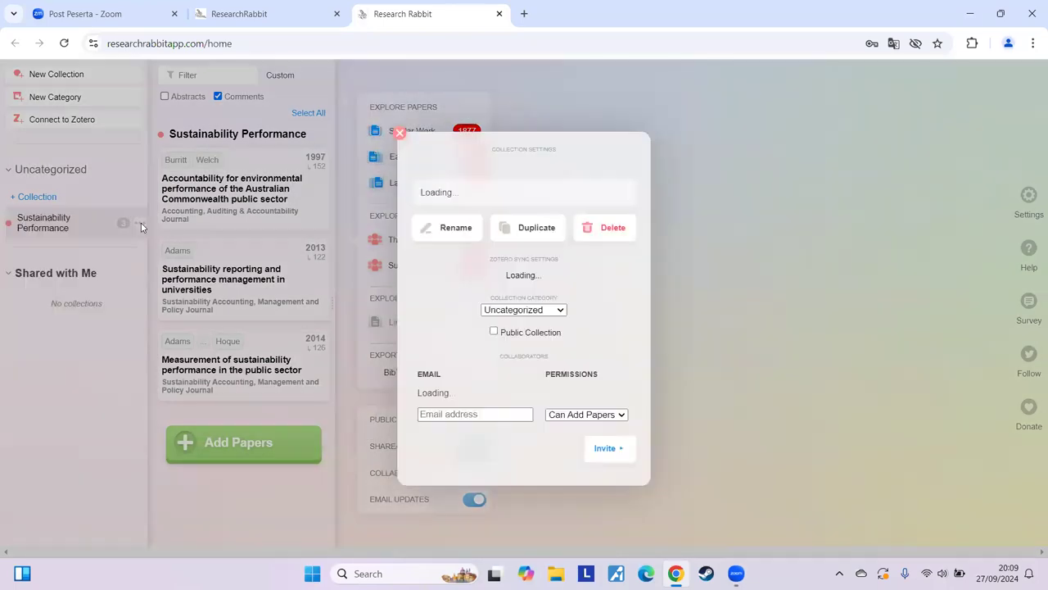
pyautogui.click(606, 244)
pyautogui.press('Return')
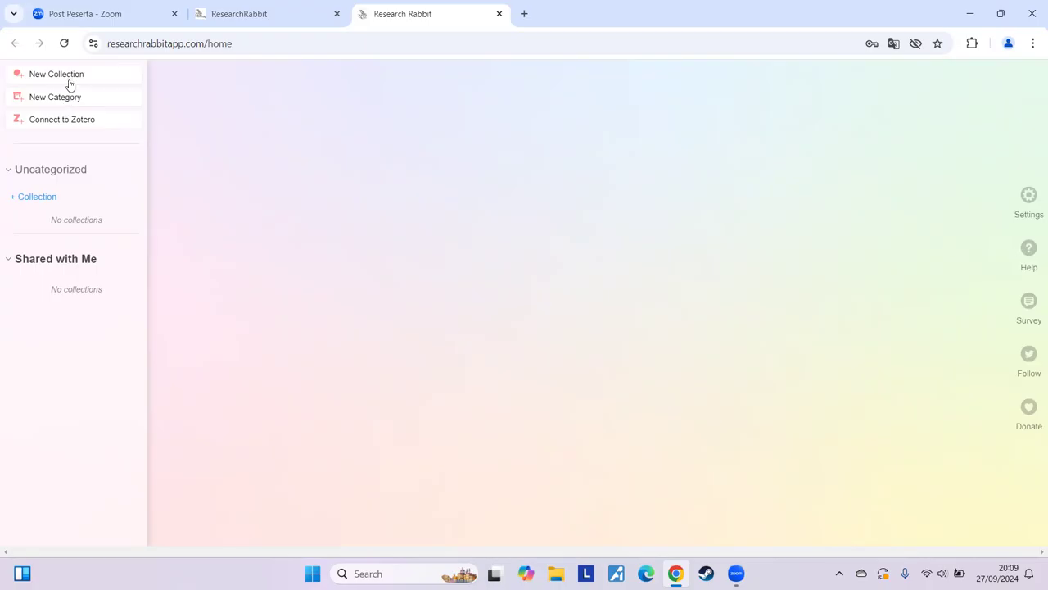
# Step: Create one new uncategorized collection named "Sustainability Accounting"
pyautogui.click(37, 196)
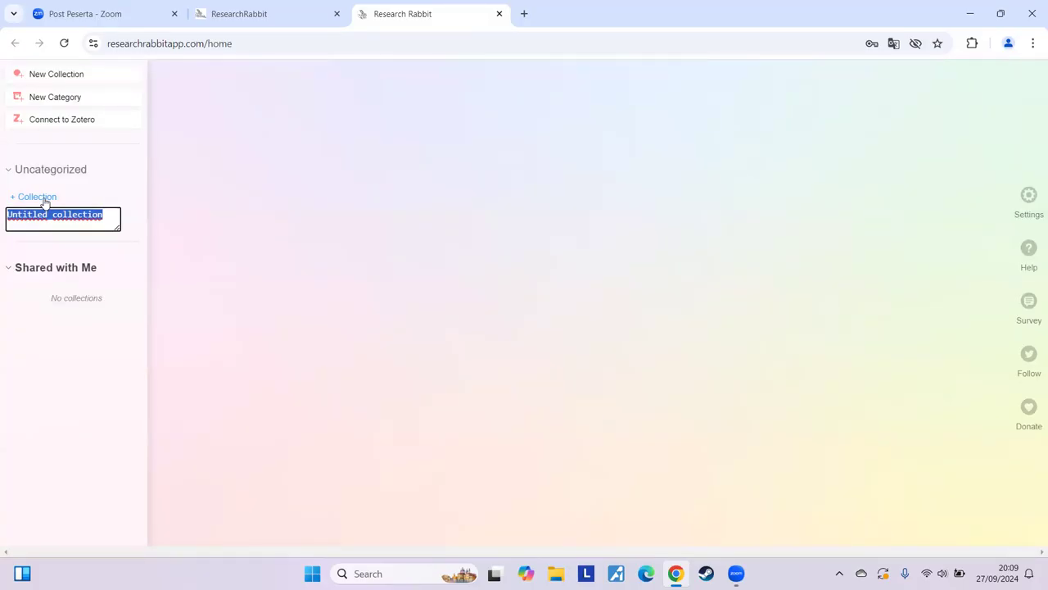
pyautogui.write('Sust')
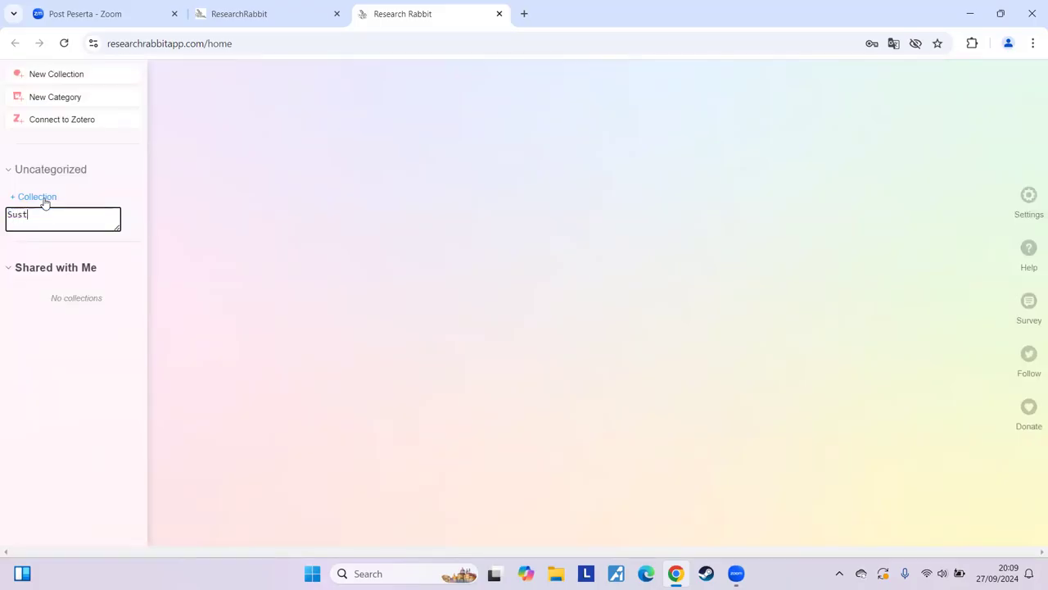
pyautogui.write('ainability Accounting')
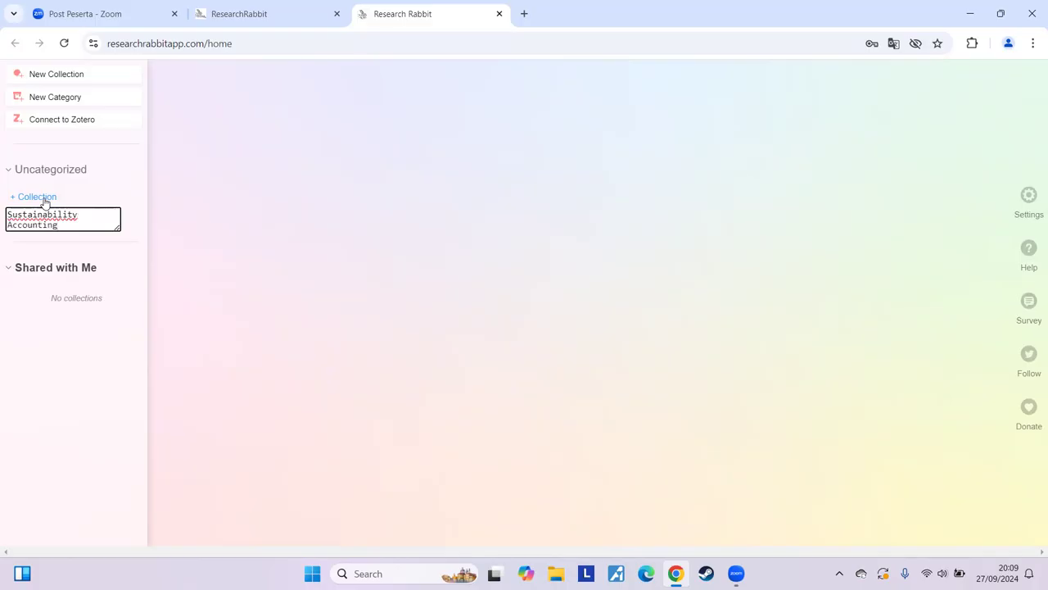
pyautogui.press('Return')
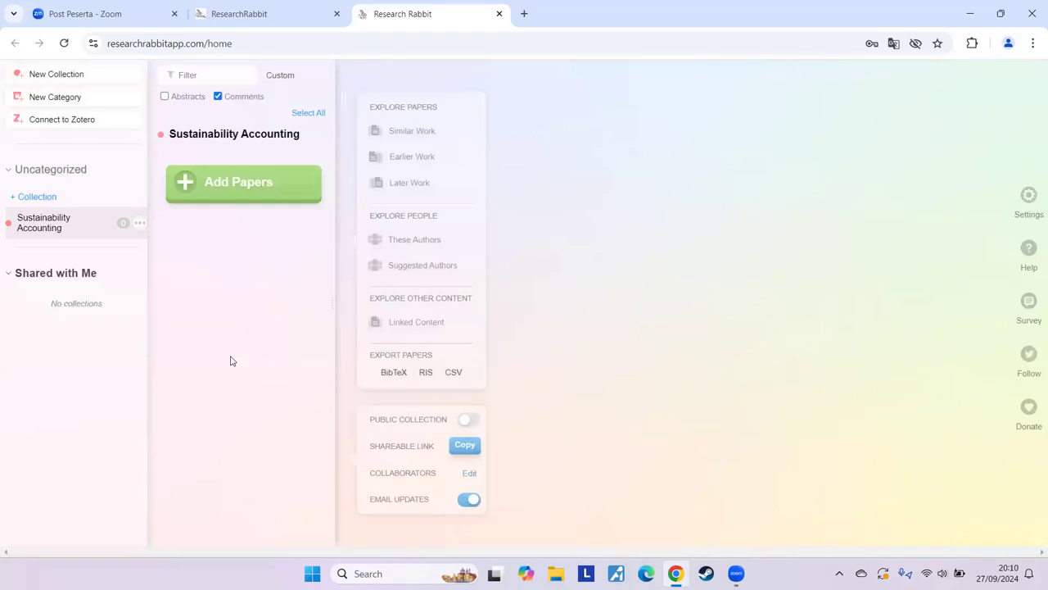
pyautogui.click(27, 199)
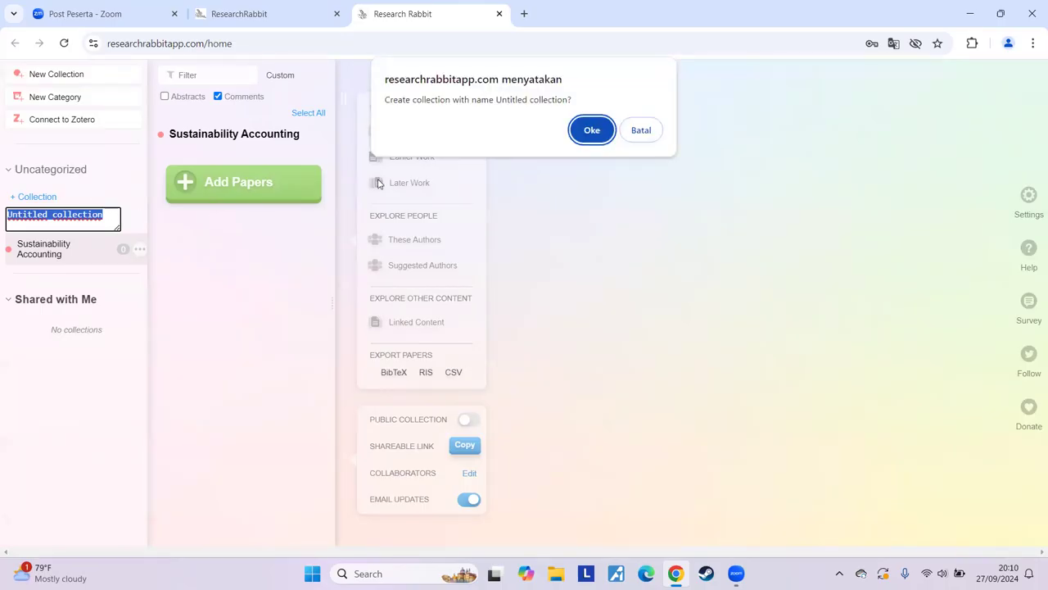
pyautogui.click(647, 125)
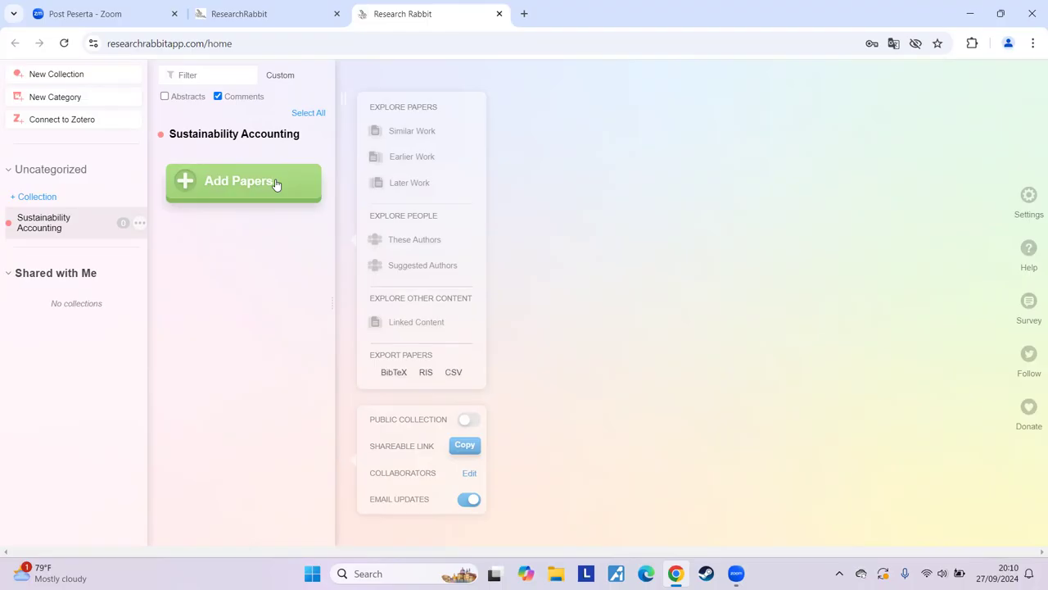
# Step: Search Google in a new browser tab for "sustainability accounting emerald"
pyautogui.click(525, 14)
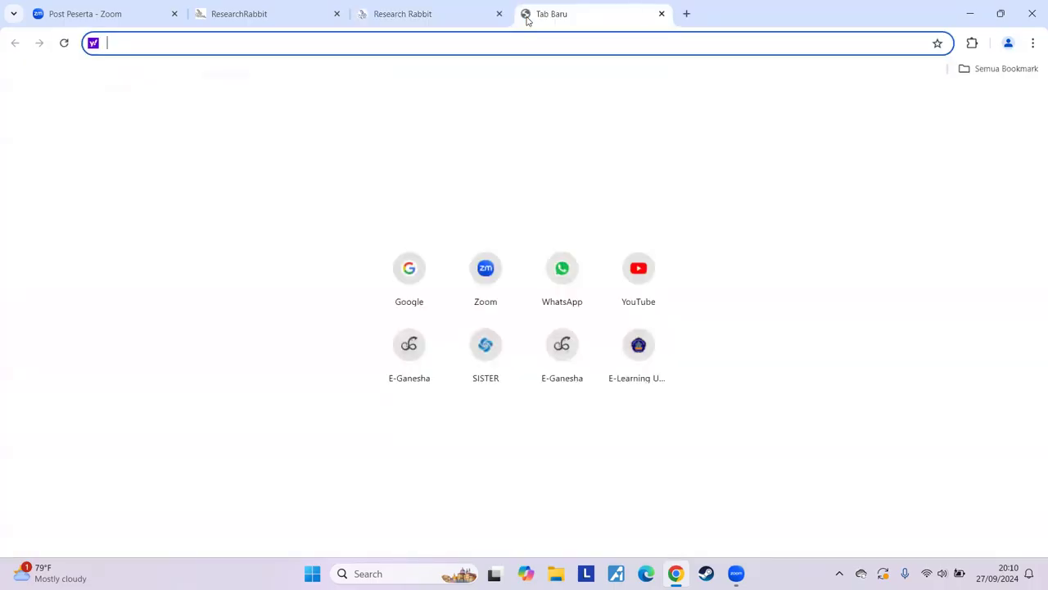
pyautogui.click(408, 297)
pyautogui.write('sustai')
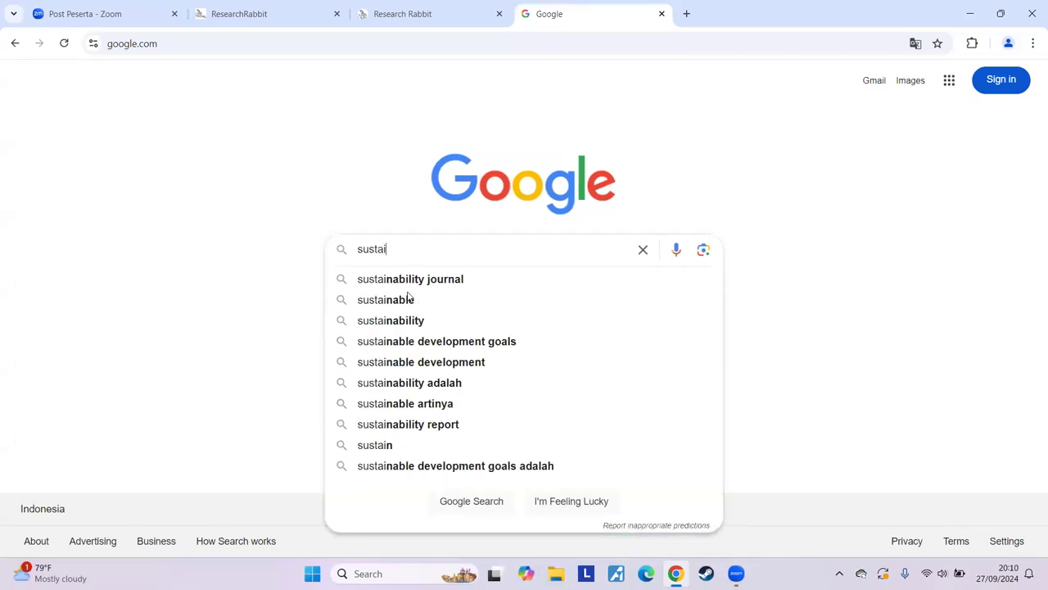
pyautogui.write('nability ')
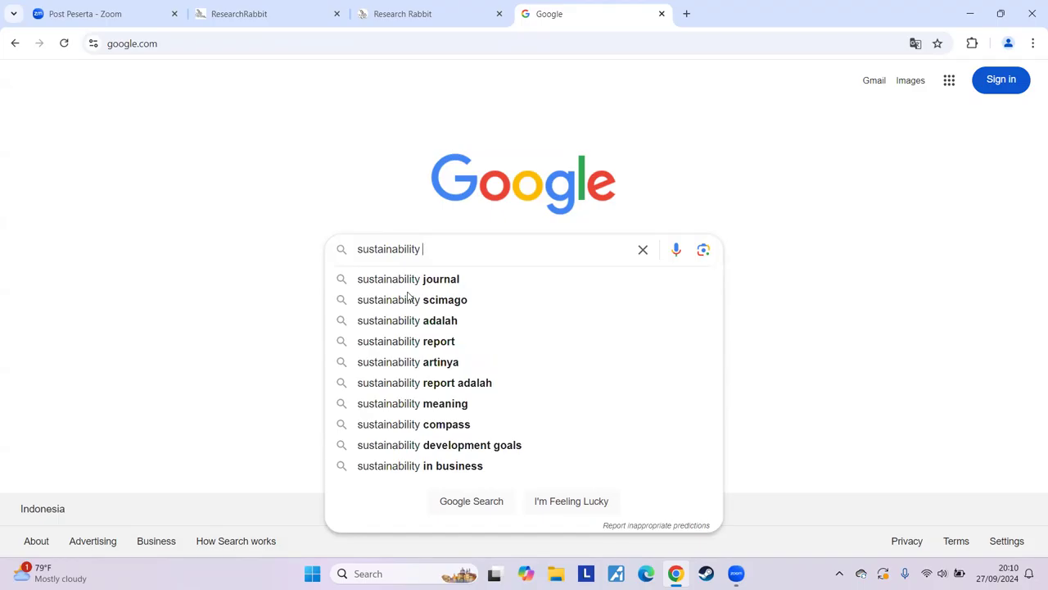
pyautogui.write('accou')
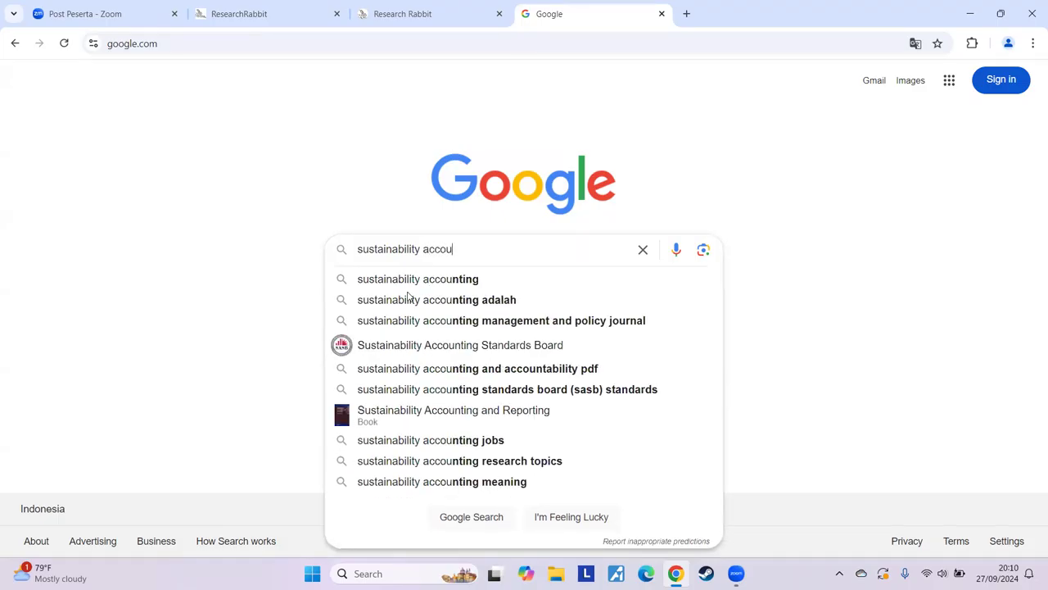
pyautogui.write('nting')
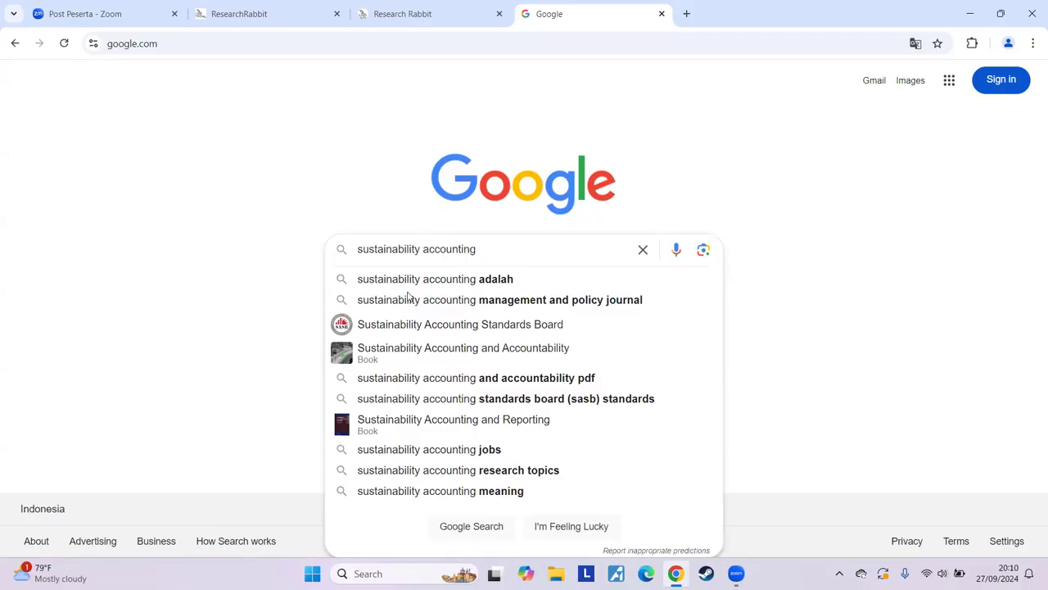
pyautogui.write(' eme')
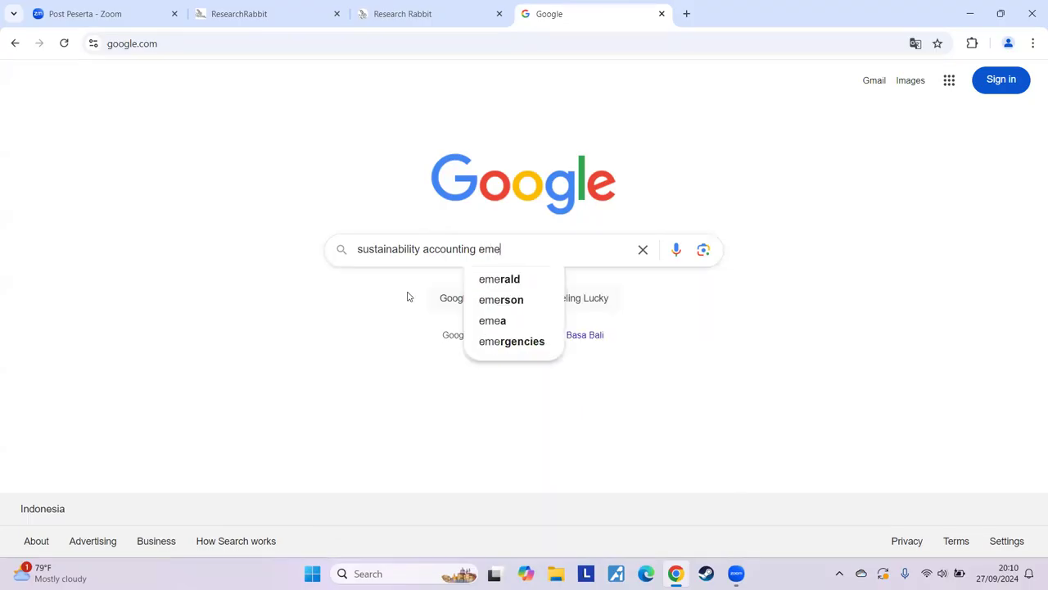
pyautogui.write('rald')
pyautogui.press('Return')
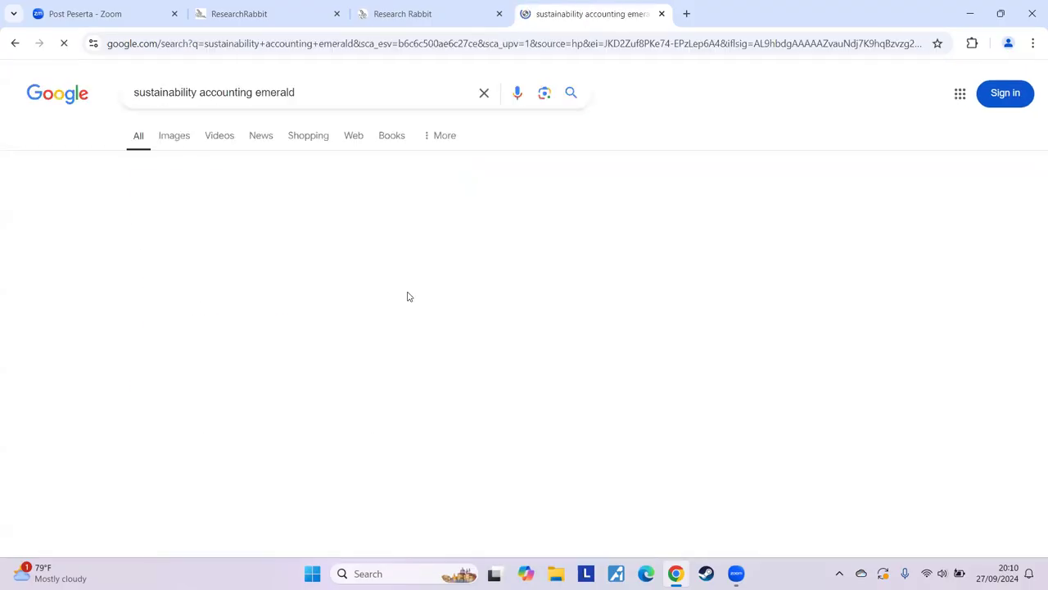
# Step: Open the Emerald Insight article "Sustainability accounting and reporting: fad or trend?" and review its abstract, keywords and citation
pyautogui.scroll(-5, 431, 407)
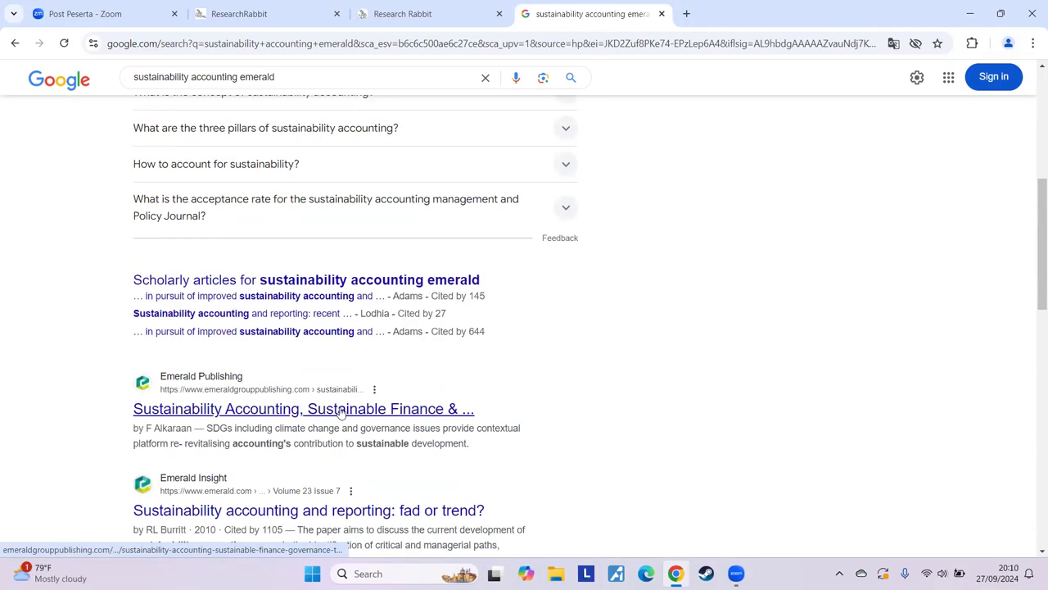
pyautogui.scroll(-1, 342, 412)
pyautogui.click(317, 444)
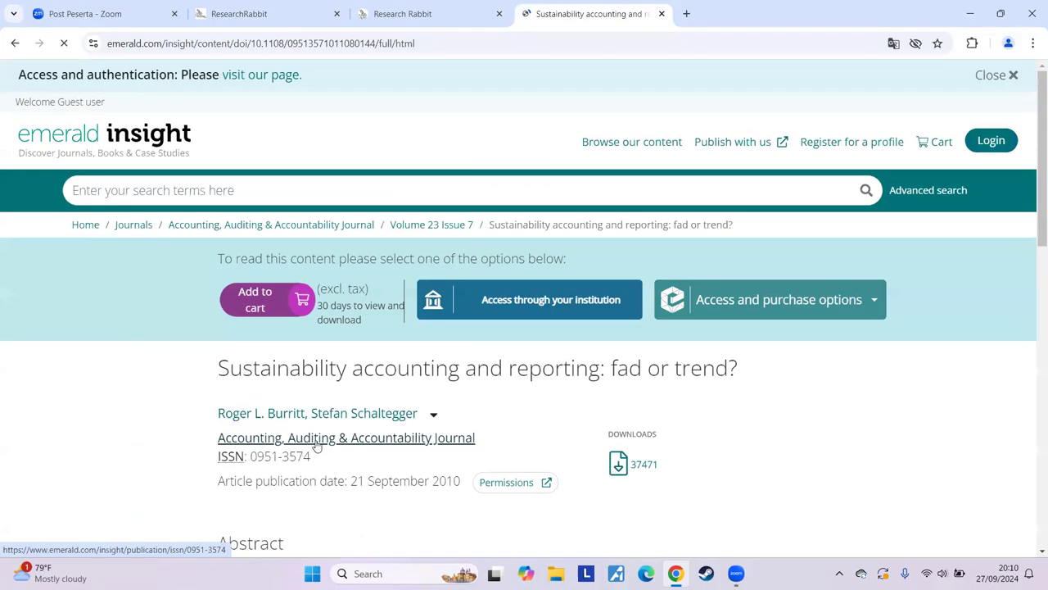
pyautogui.scroll(-8, 155, 453)
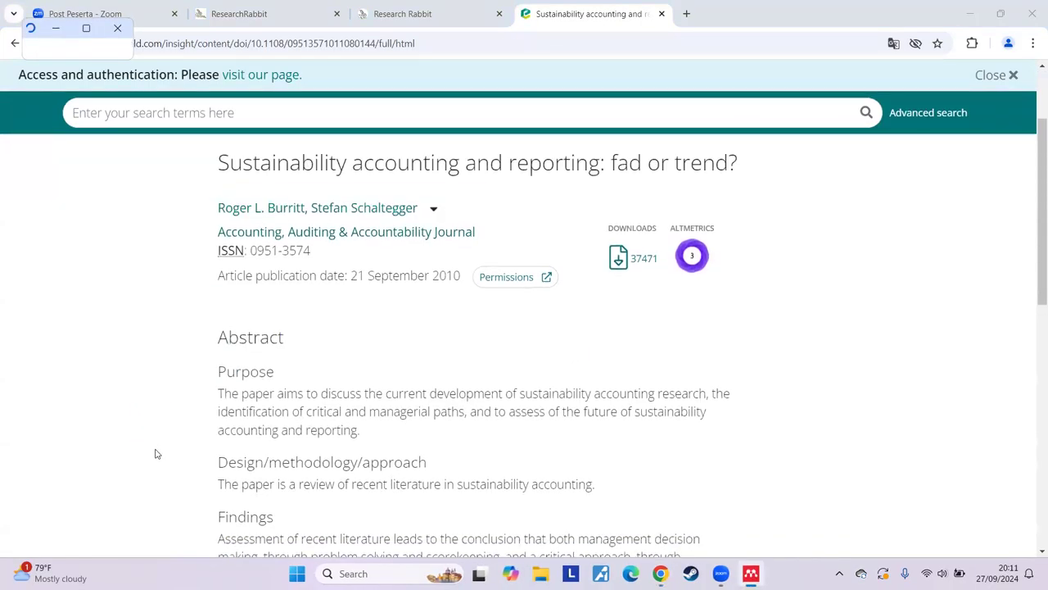
pyautogui.scroll(-1, 157, 452)
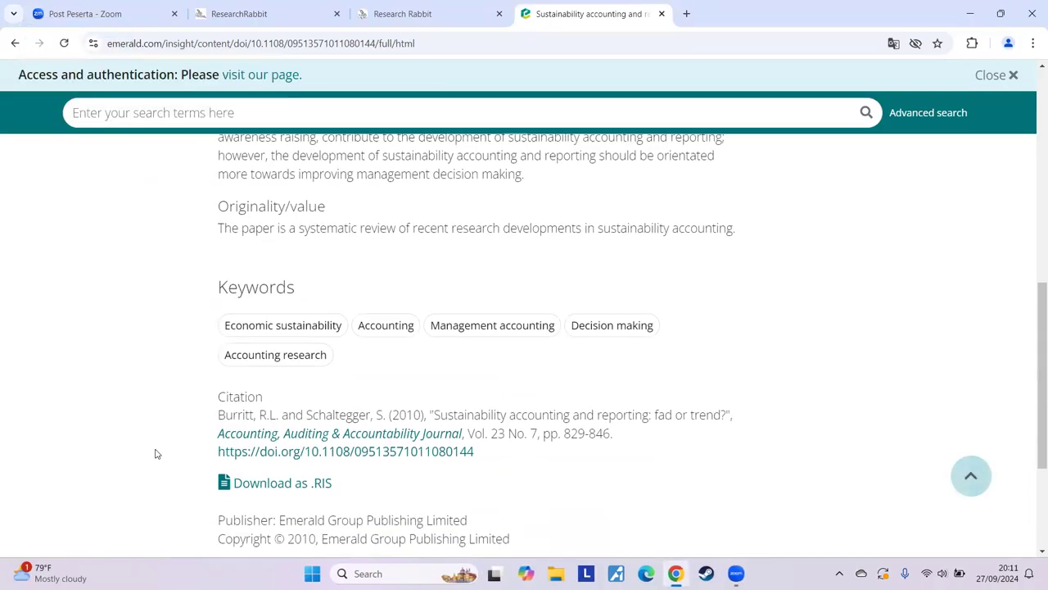
pyautogui.scroll(10, 164, 456)
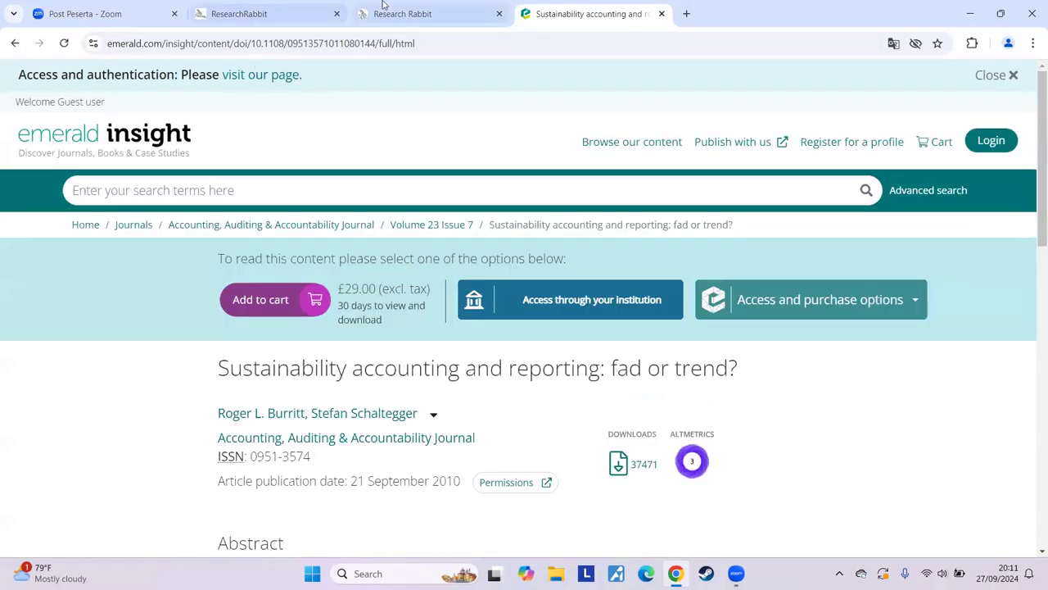
# Step: Return to the Sustainability Accounting collection in Research Rabbit after rechecking the Emerald article page
pyautogui.click(382, 7)
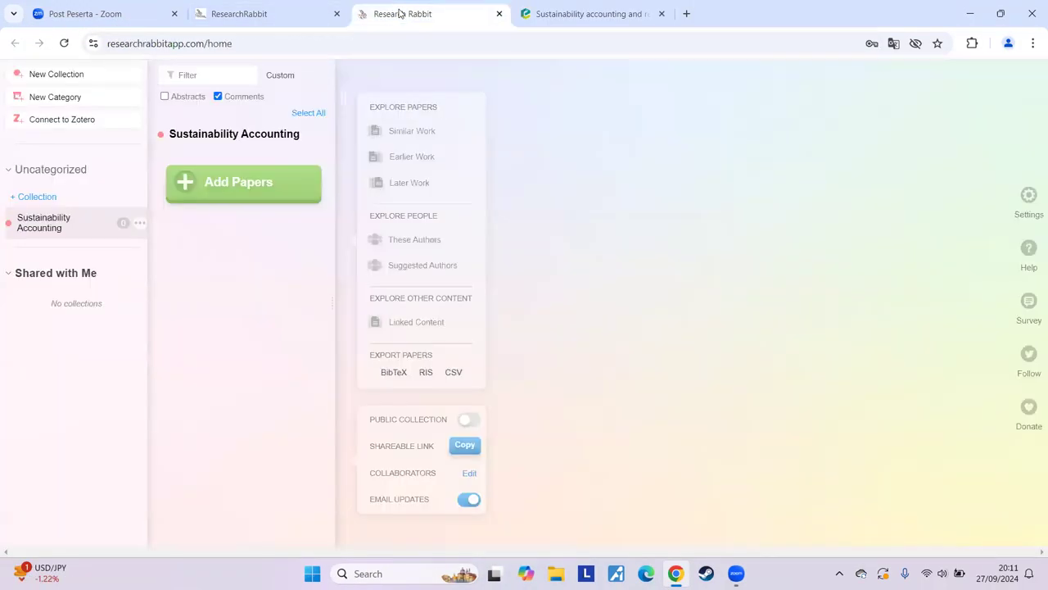
pyautogui.click(536, 23)
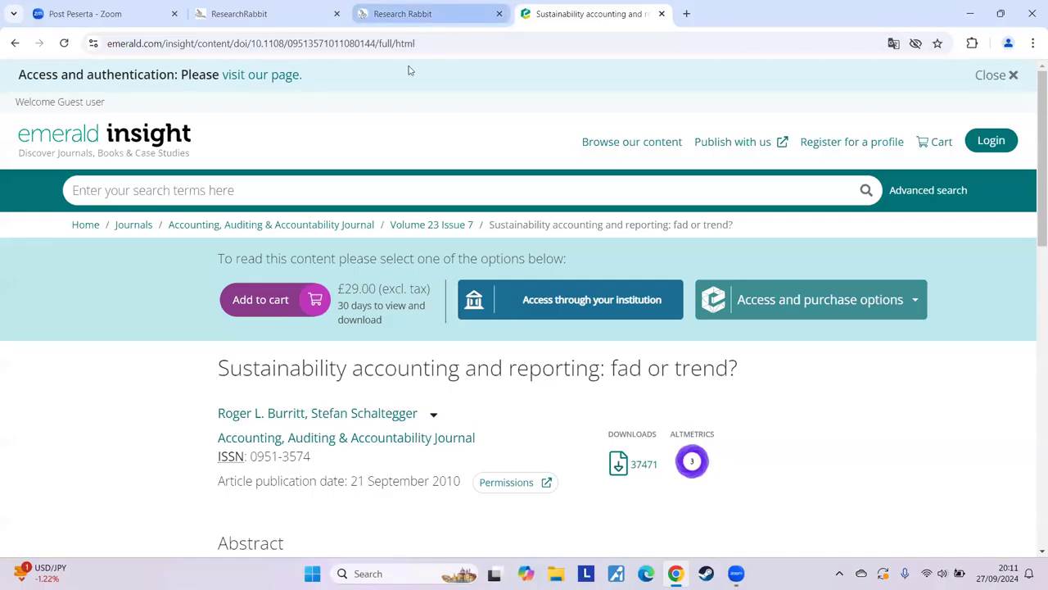
pyautogui.click(402, 14)
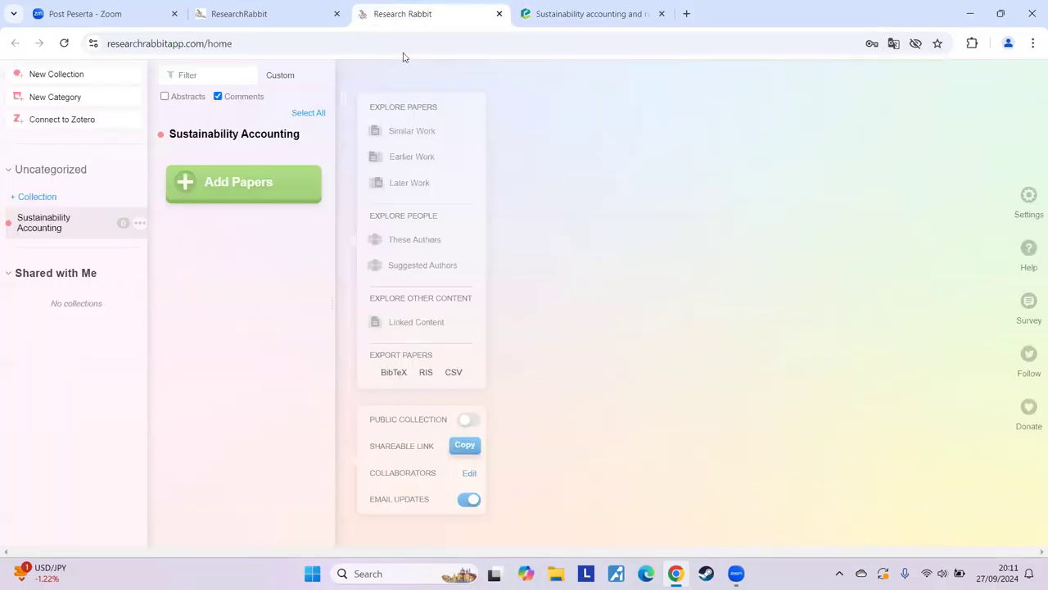
# Step: Start adding a paper to the Sustainability Accounting collection and copy the article title from its Emerald Insight page
pyautogui.click(253, 187)
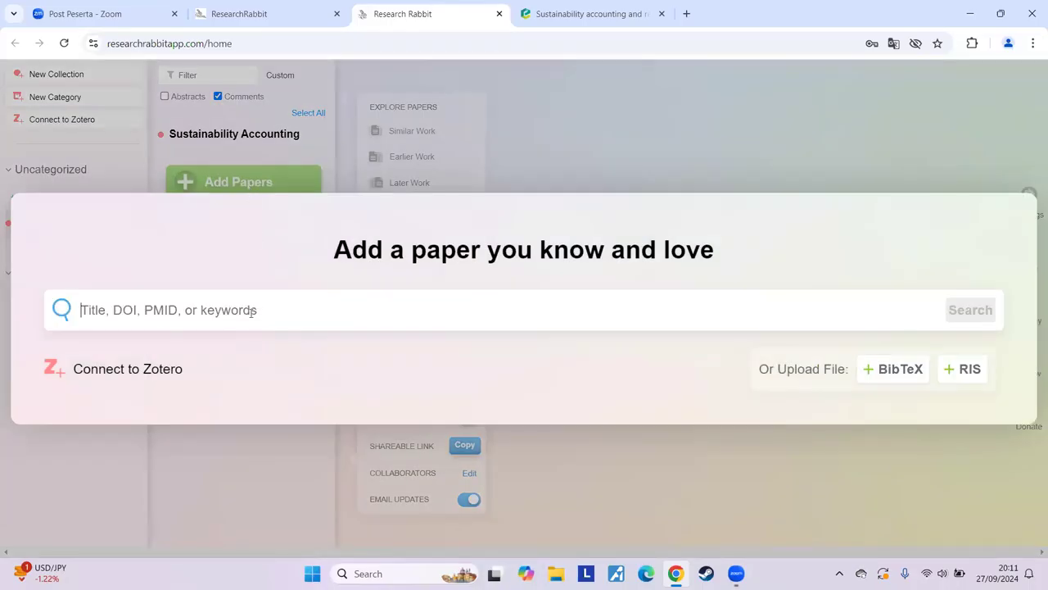
pyautogui.click(94, 309)
pyautogui.click(557, 19)
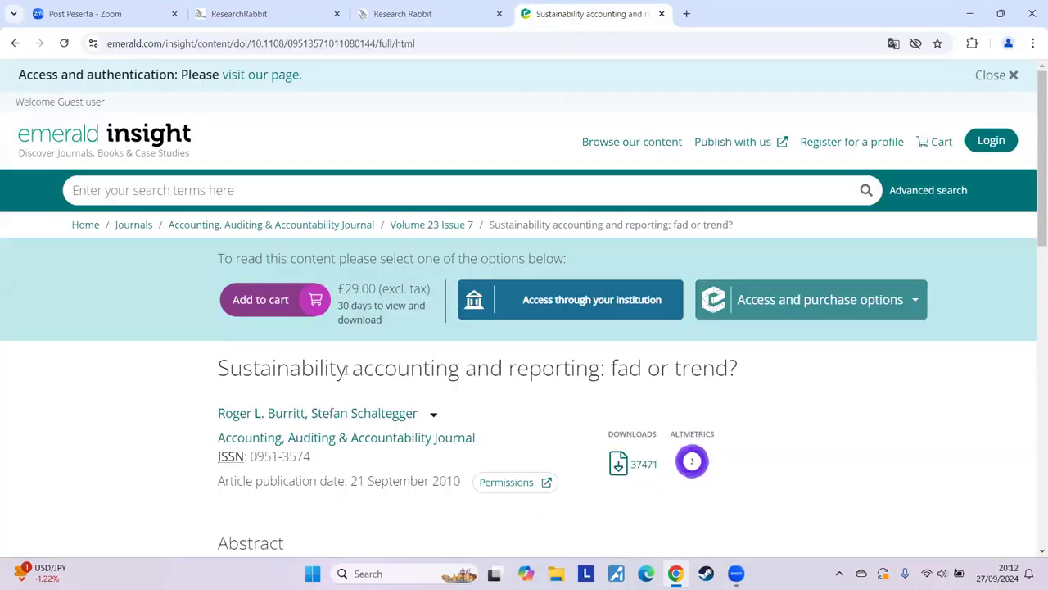
pyautogui.scroll(-9, 347, 370)
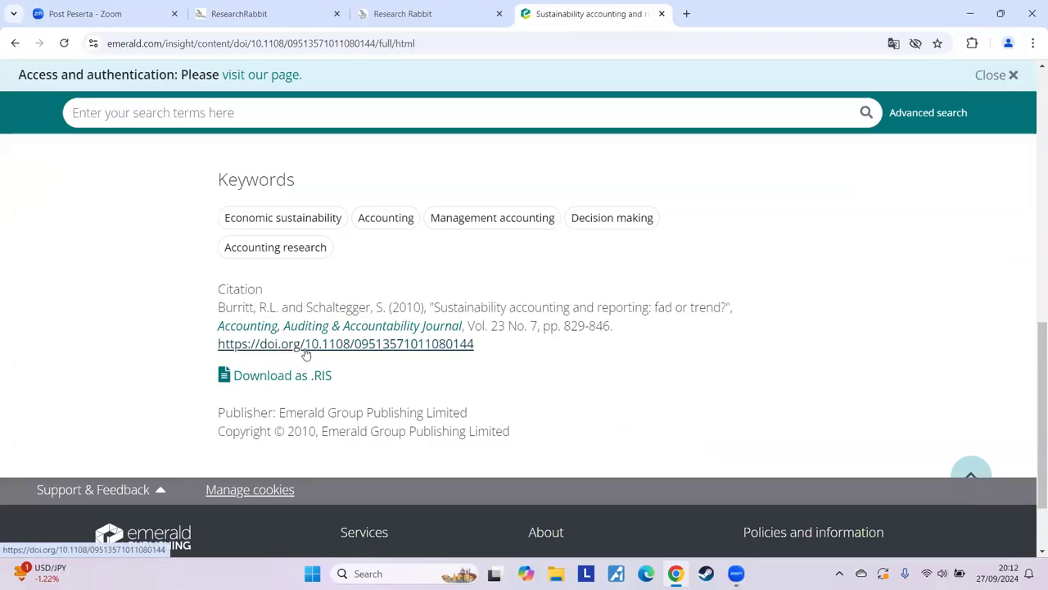
pyautogui.scroll(6, 391, 394)
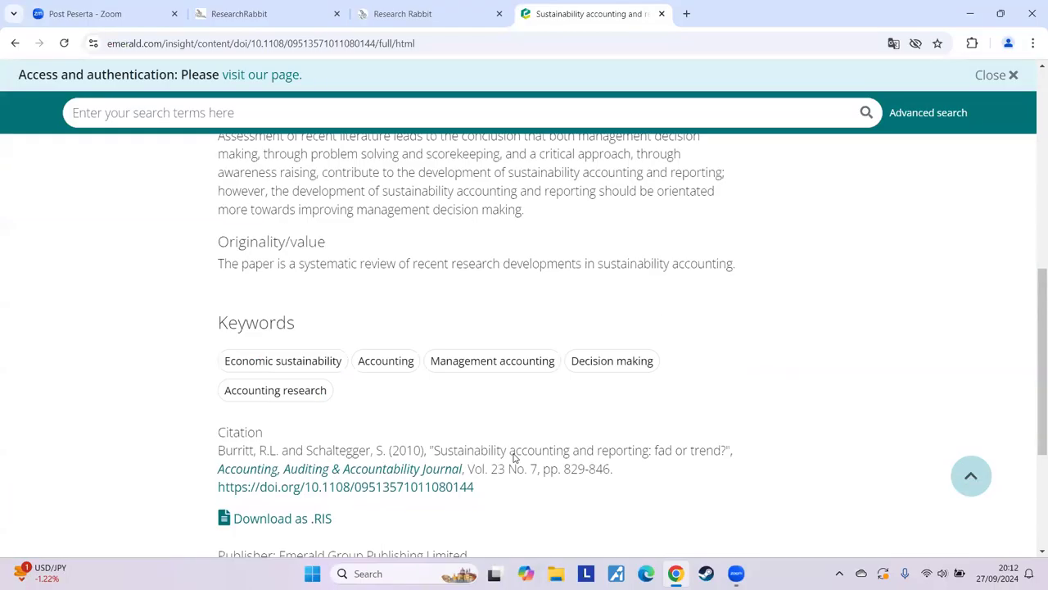
pyautogui.scroll(3, 514, 458)
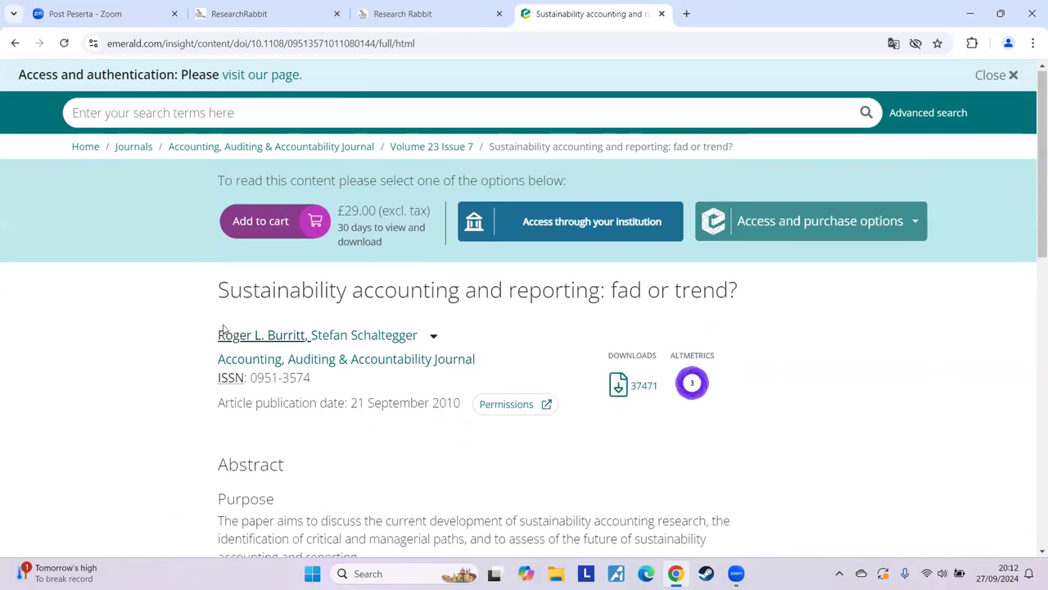
pyautogui.moveTo(219, 292); pyautogui.dragTo(735, 295)
pyautogui.rightClick(677, 290)
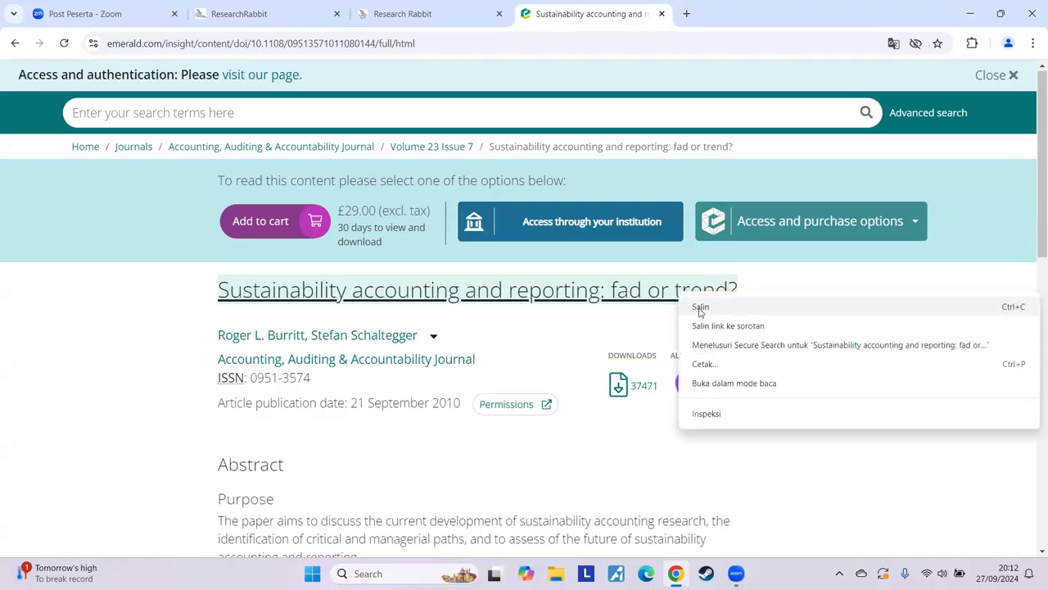
pyautogui.click(696, 301)
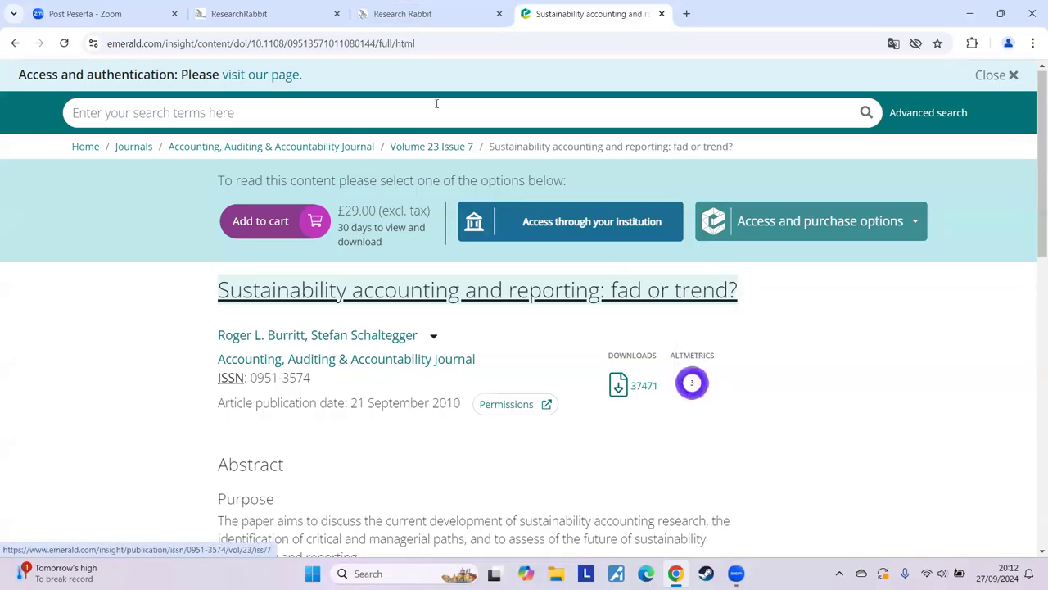
# Step: Search Research Rabbit for the copied title "Sustainability accounting and reporting: fad or trend?" using the All Subject Areas provider
pyautogui.click(406, 18)
pyautogui.rightClick(201, 321)
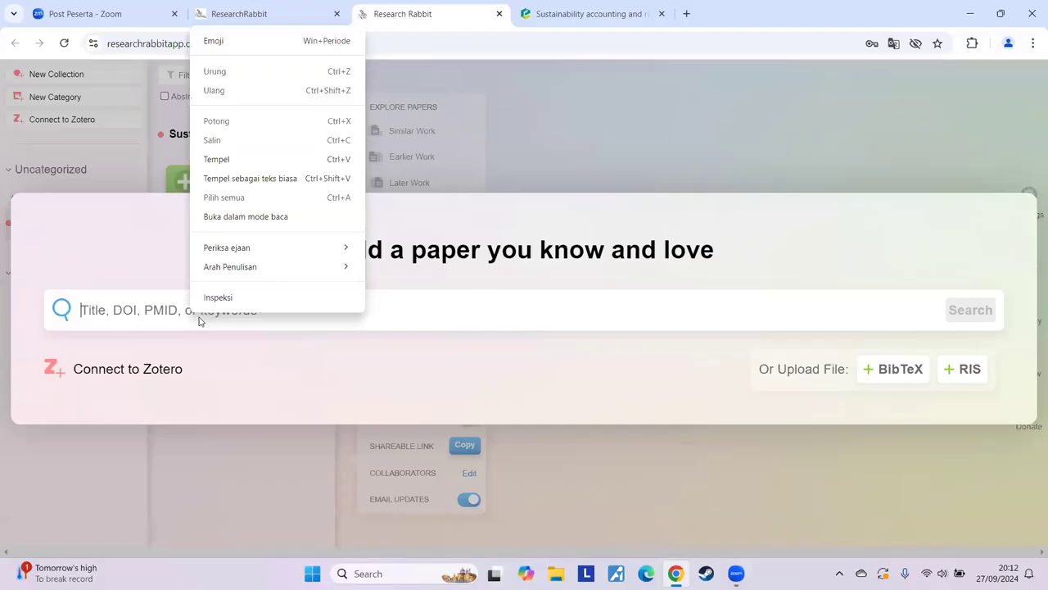
pyautogui.click(217, 162)
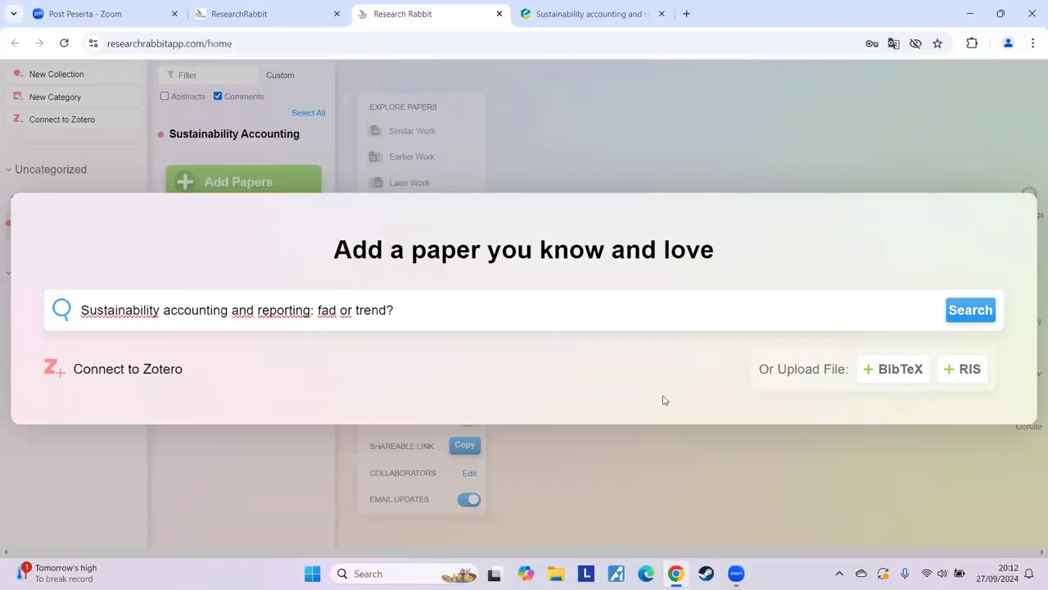
pyautogui.click(983, 315)
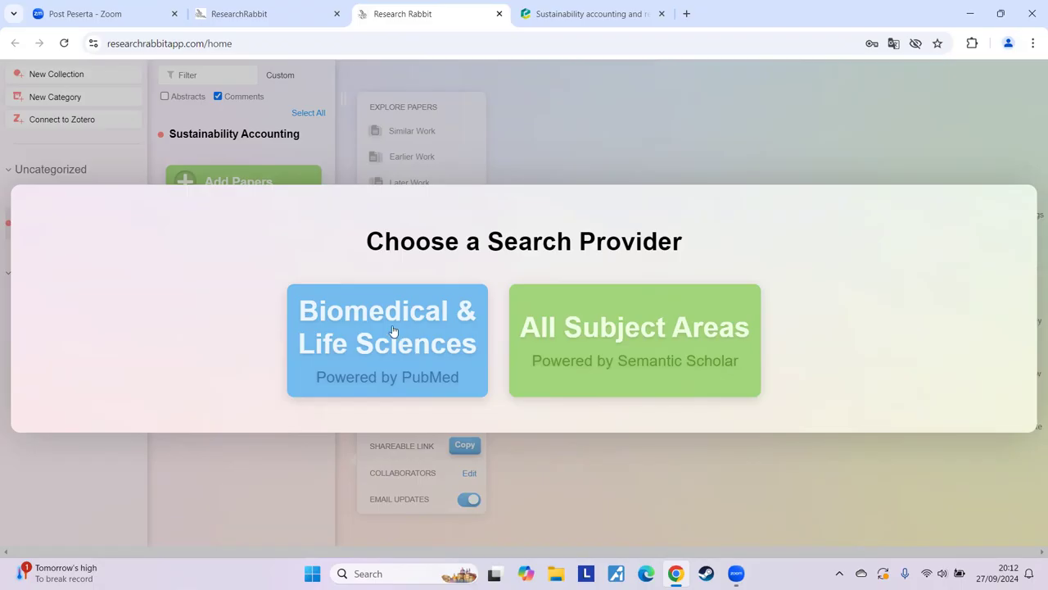
pyautogui.click(652, 344)
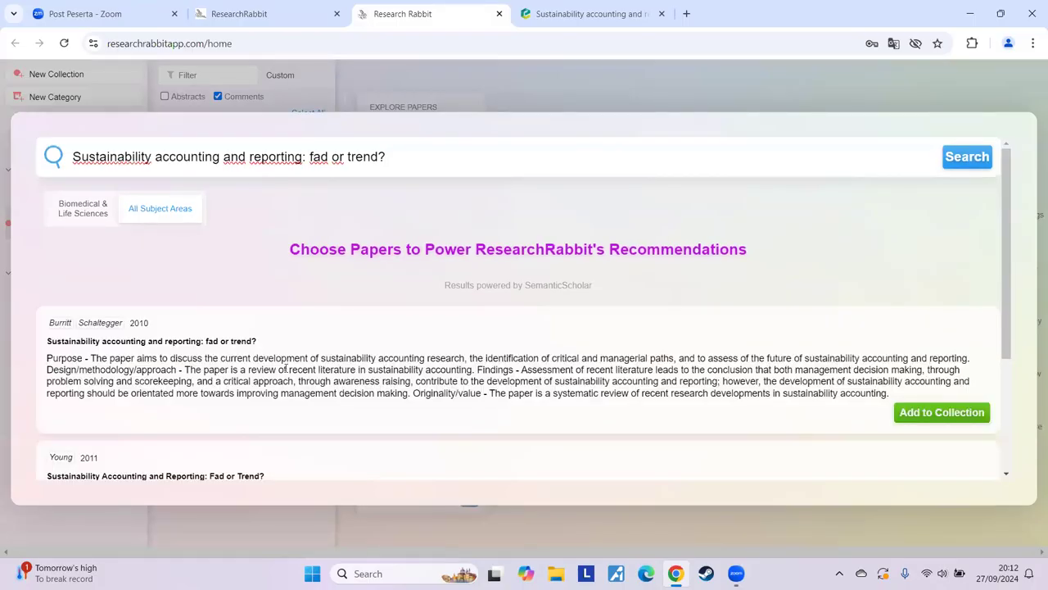
# Step: Review the search results and compare their titles, authors and years with the article on the Emerald page
pyautogui.scroll(-3, 246, 361)
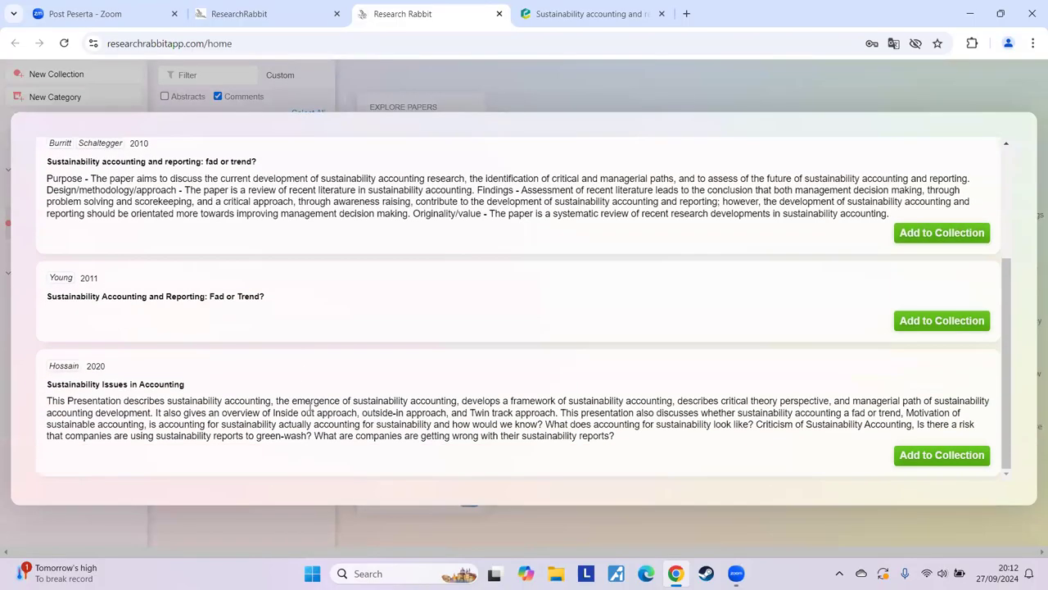
pyautogui.scroll(3, 309, 410)
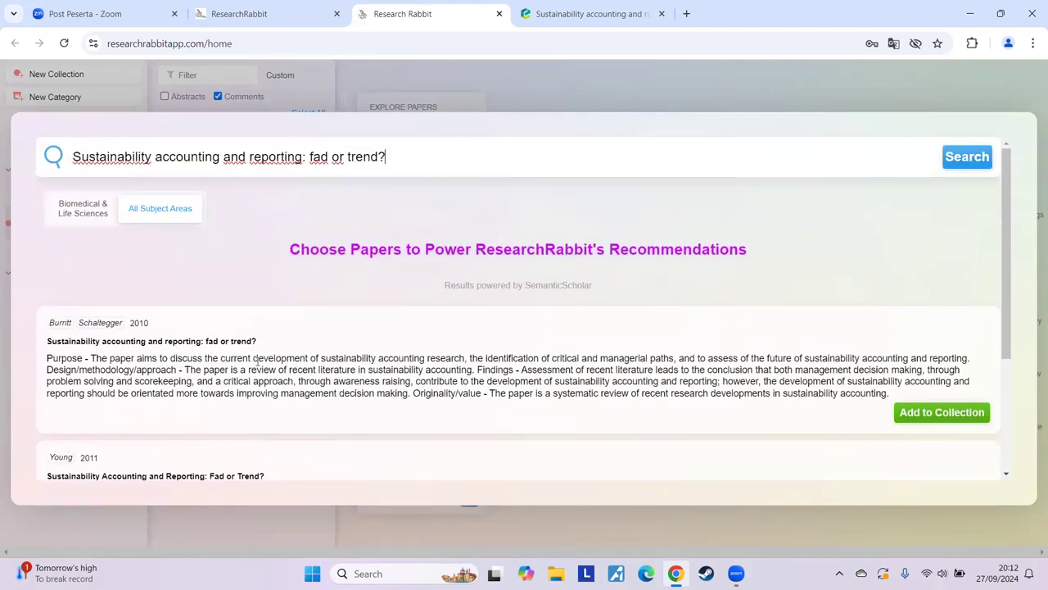
pyautogui.scroll(-2, 137, 327)
pyautogui.scroll(2, 137, 328)
pyautogui.click(557, 14)
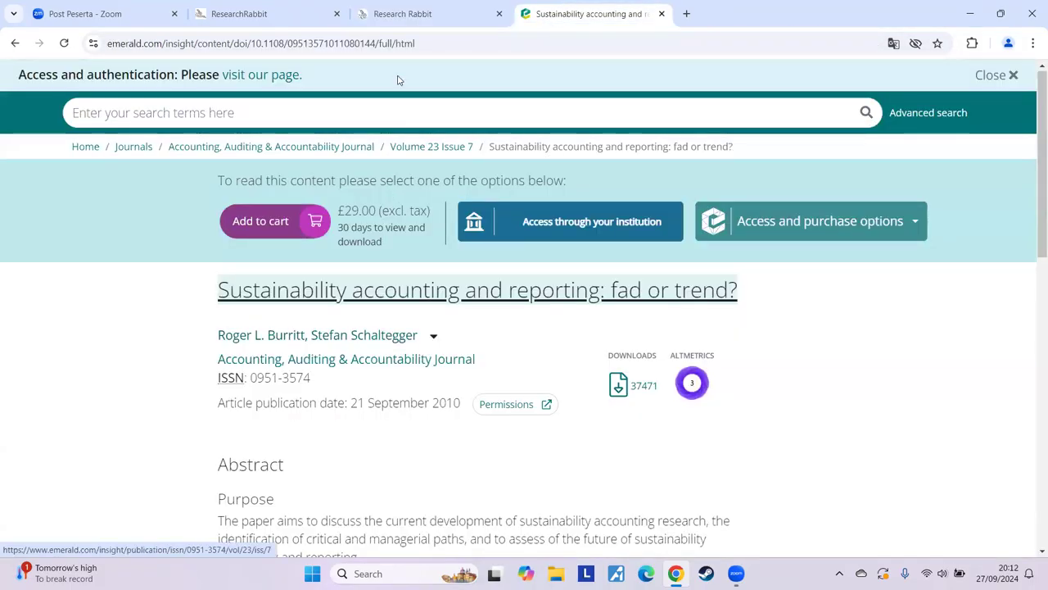
pyautogui.click(414, 14)
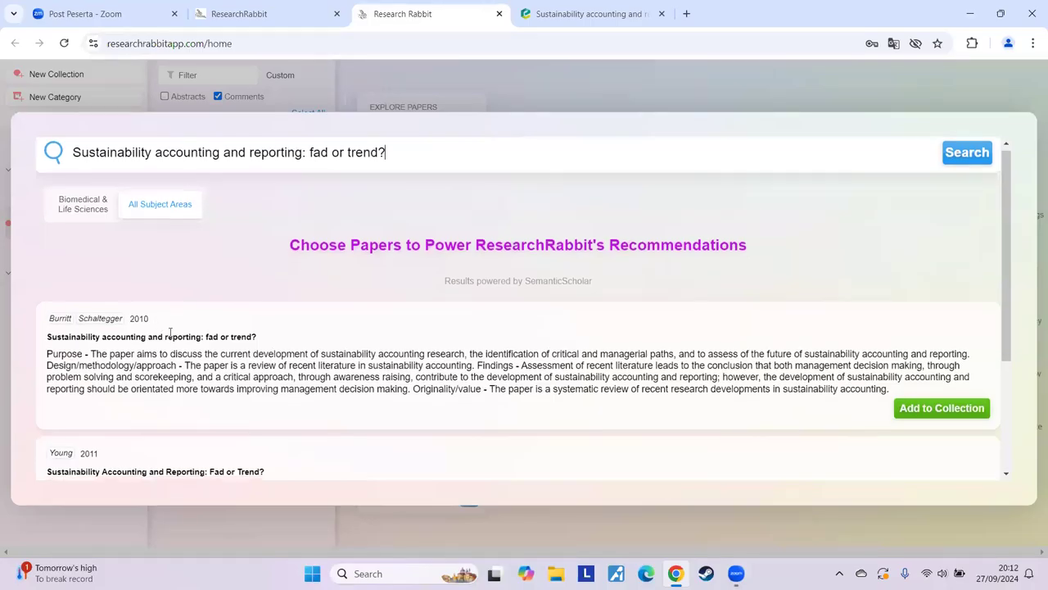
pyautogui.scroll(-2, 170, 331)
pyautogui.scroll(-1, 172, 338)
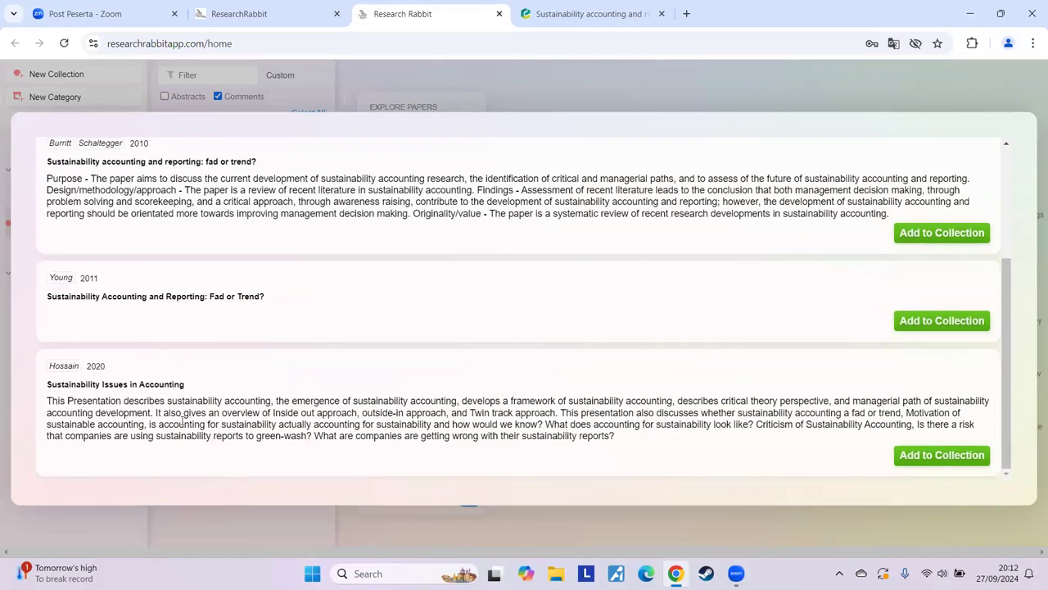
pyautogui.scroll(2, 235, 371)
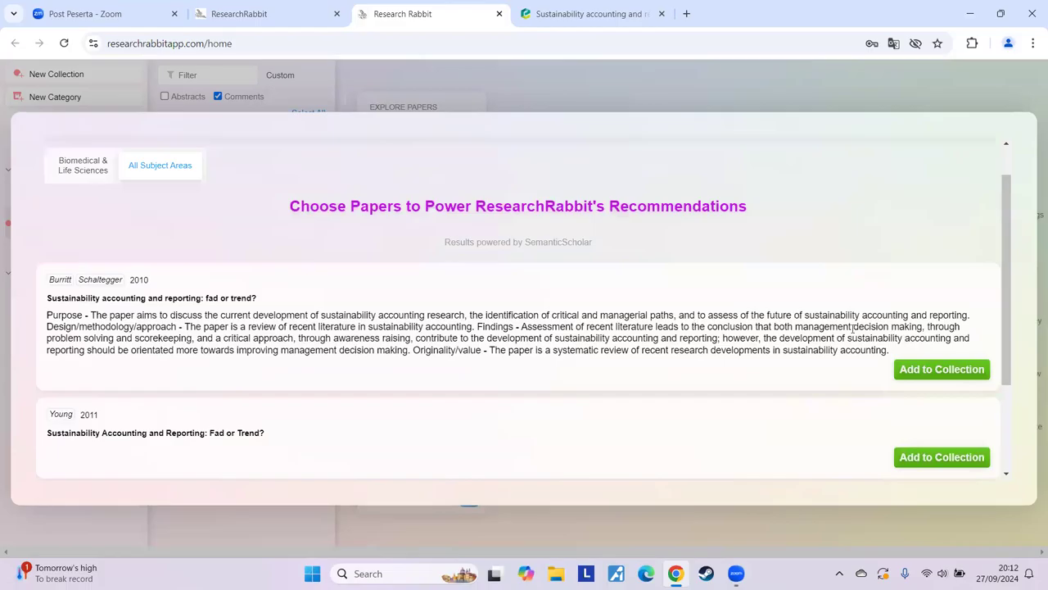
# Step: Add the 2010 paper "Sustainability accounting and reporting: fad or trend?" to the collection and close the search results
pyautogui.click(942, 369)
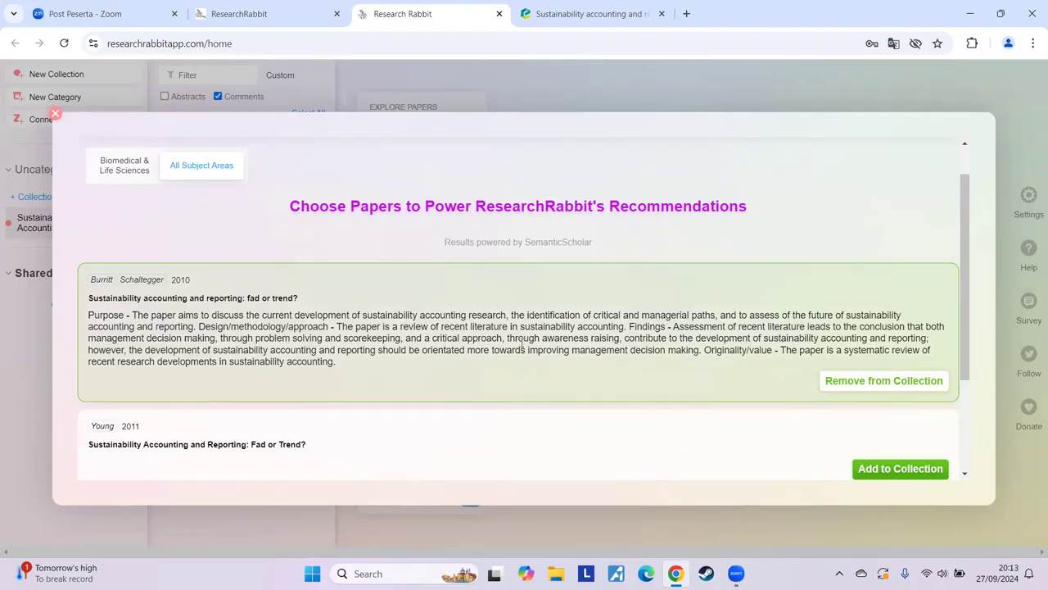
pyautogui.scroll(-2, 454, 308)
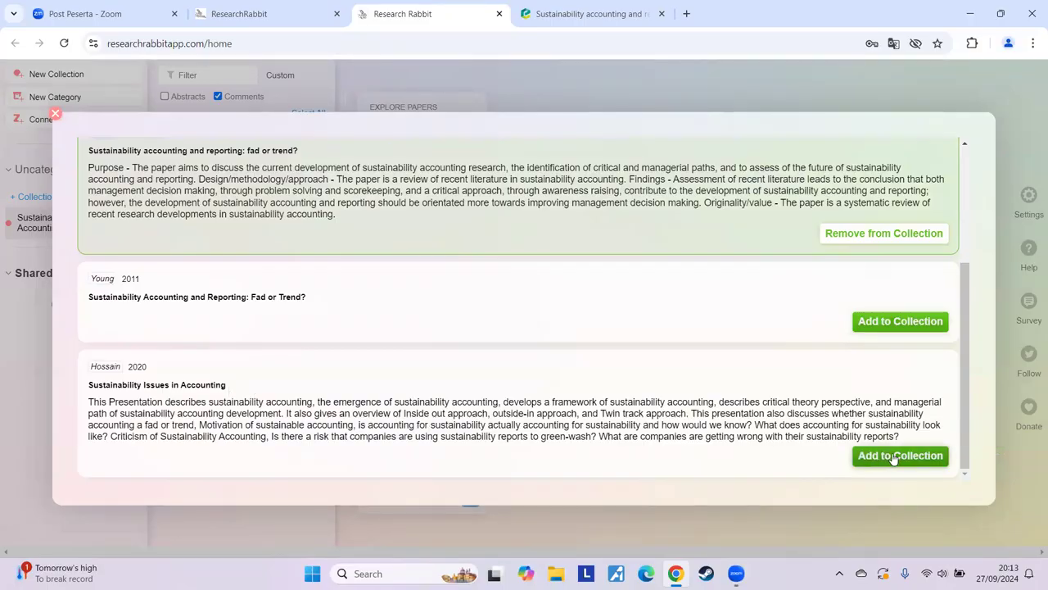
pyautogui.click(55, 115)
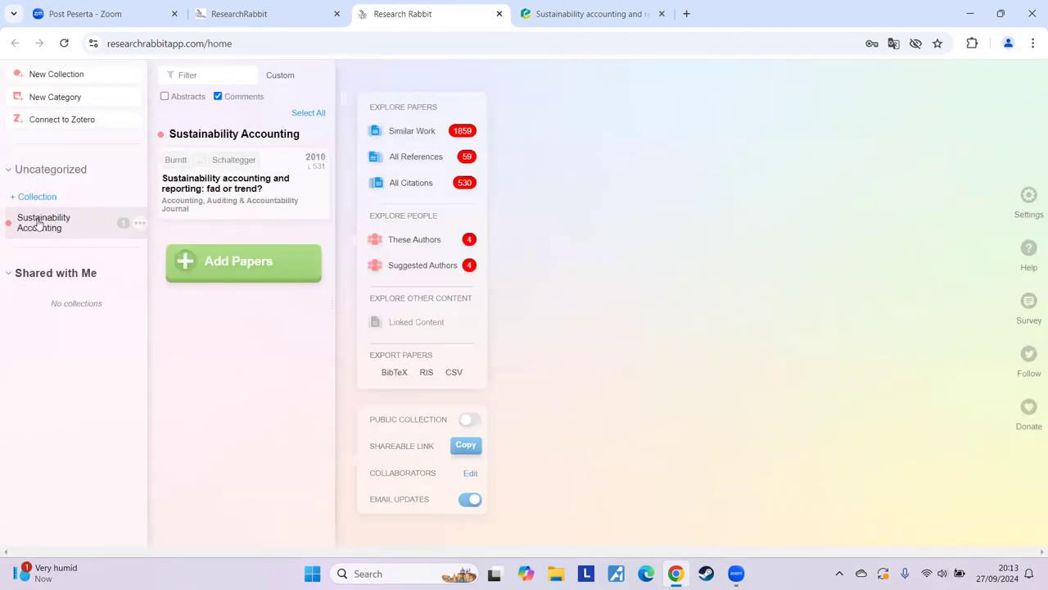
pyautogui.moveTo(175, 174)
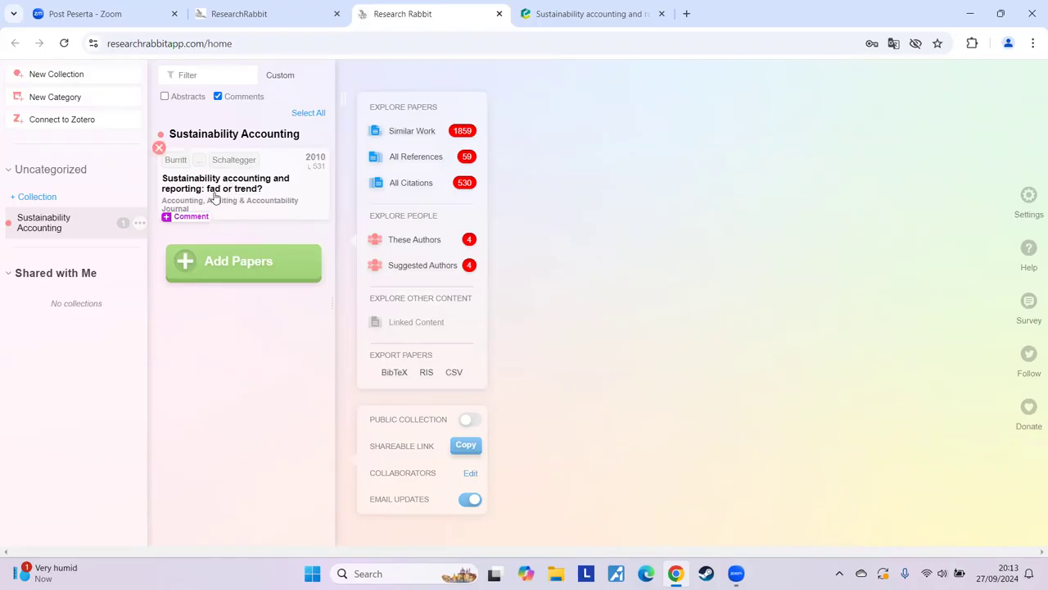
pyautogui.click(240, 264)
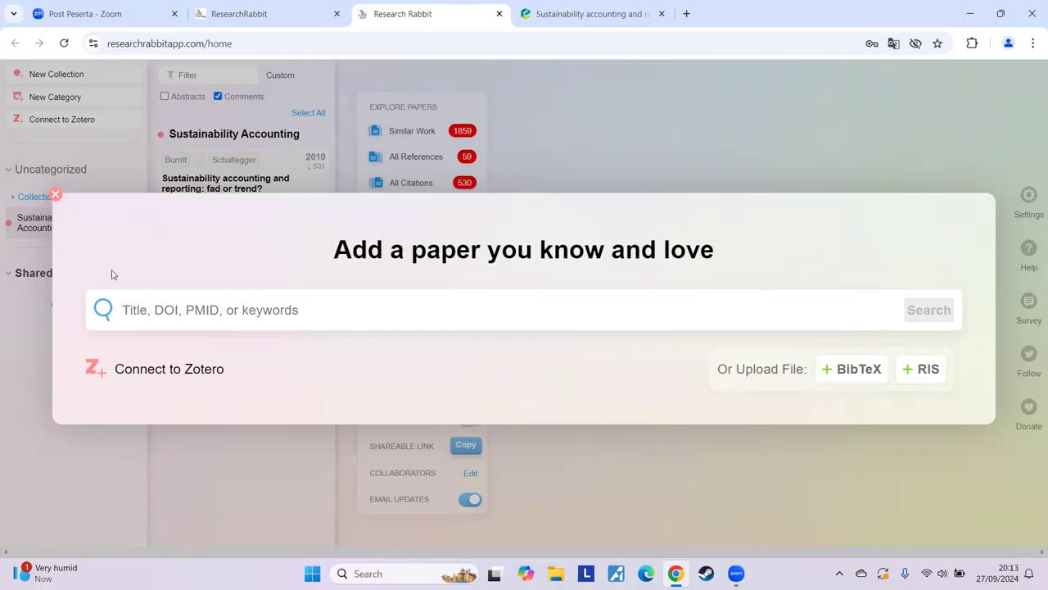
pyautogui.click(56, 198)
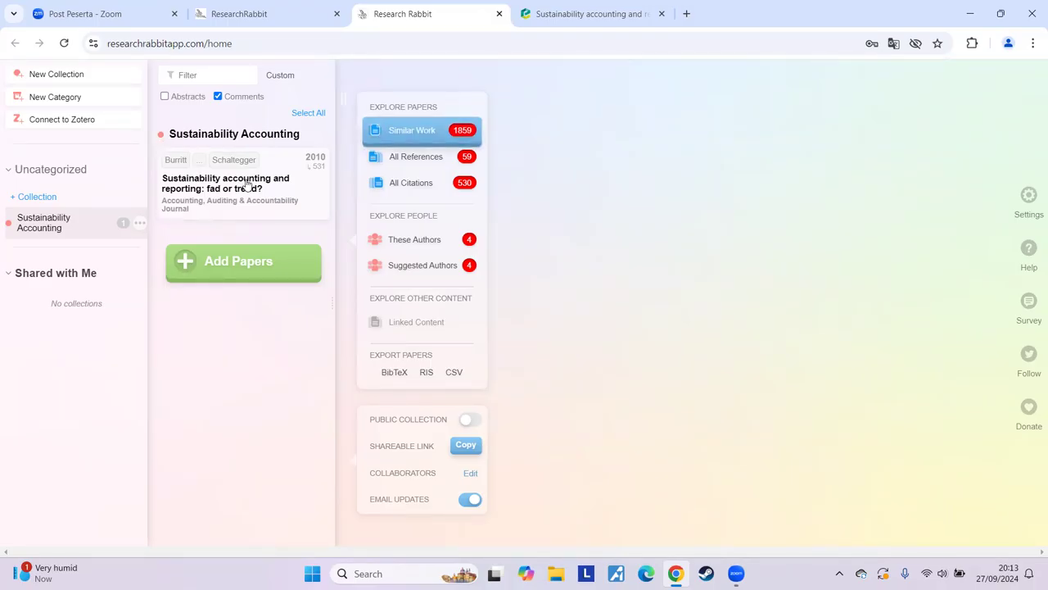
# Step: Select the collection's paper and show its Similar Work list with the connections graph
pyautogui.click(246, 182)
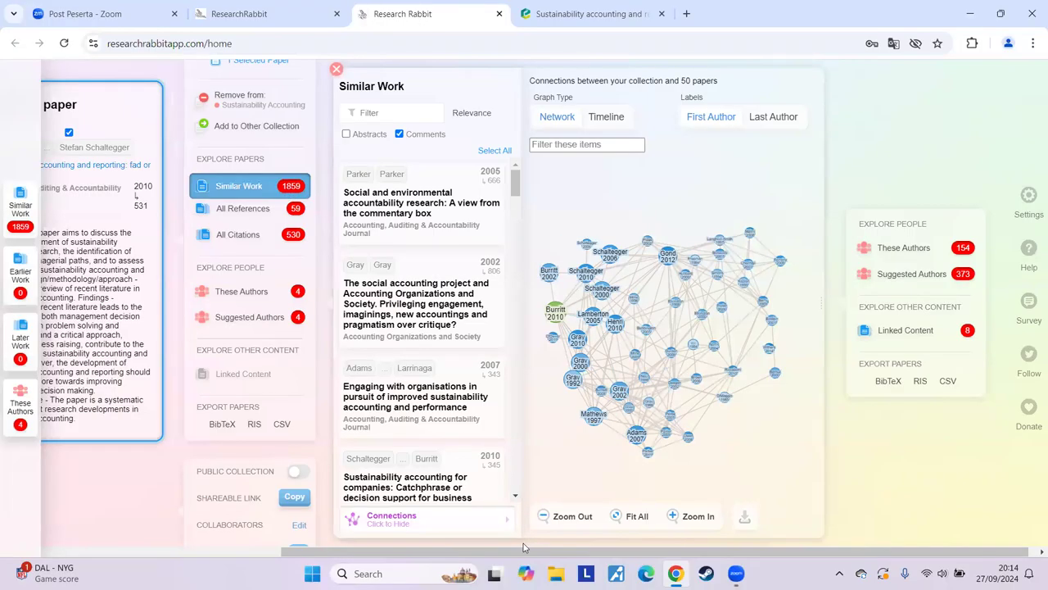
pyautogui.moveTo(493, 552); pyautogui.dragTo(317, 556)
pyautogui.moveTo(131, 178)
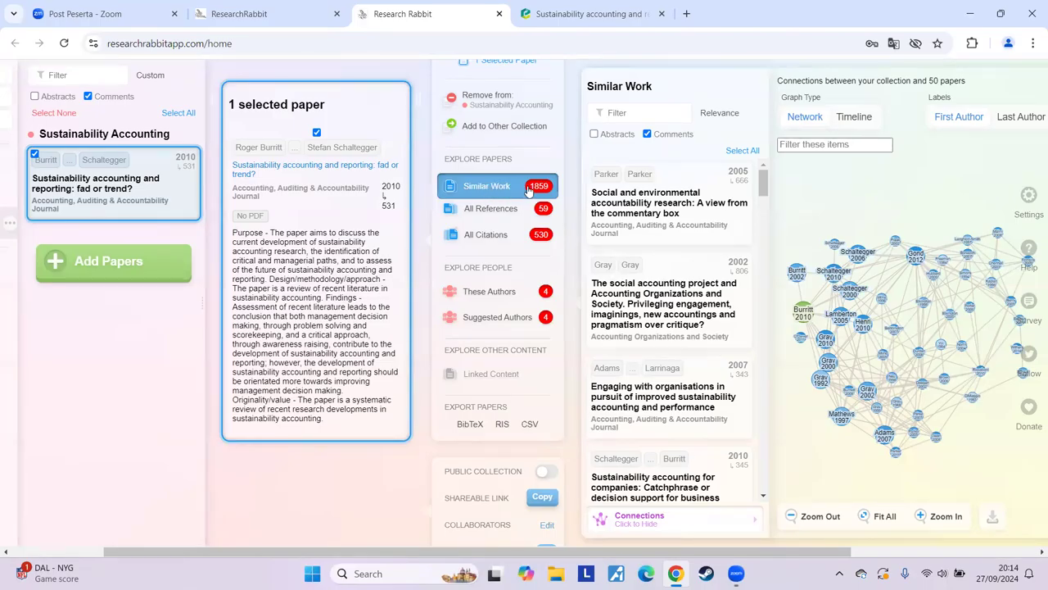
pyautogui.moveTo(609, 555); pyautogui.dragTo(715, 554)
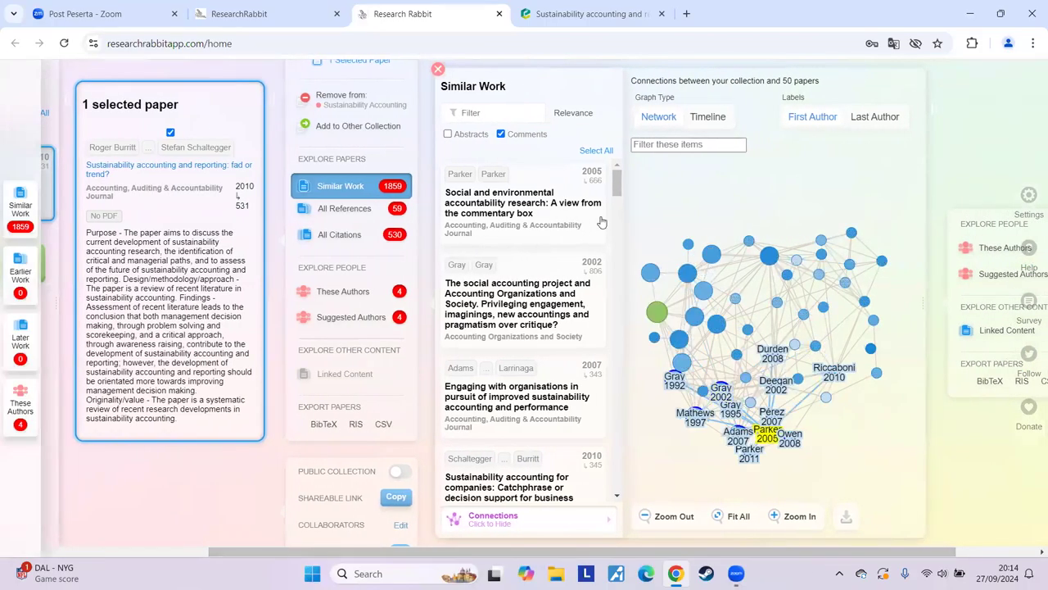
# Step: Browse the Similar Work list to its end and turn on abstracts for the listed papers
pyautogui.moveTo(618, 193); pyautogui.dragTo(620, 495)
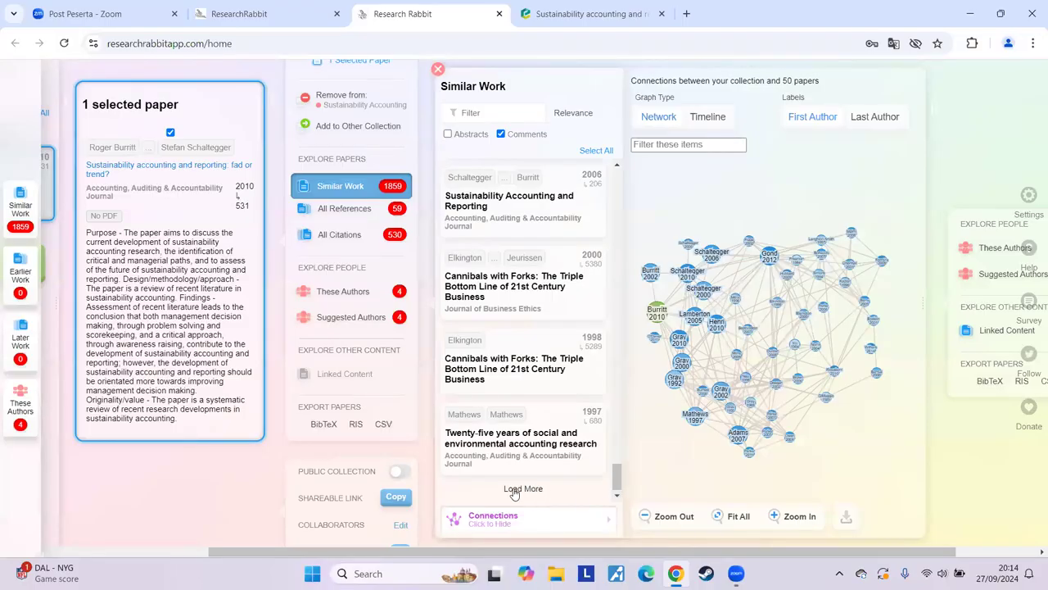
pyautogui.moveTo(617, 489); pyautogui.dragTo(617, 187)
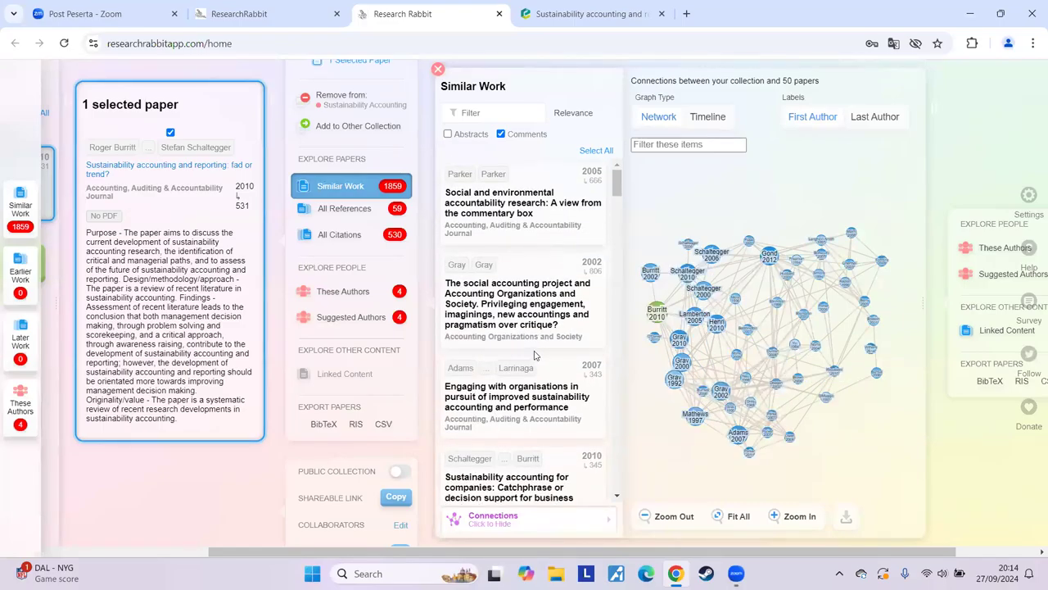
pyautogui.moveTo(618, 195); pyautogui.dragTo(616, 482)
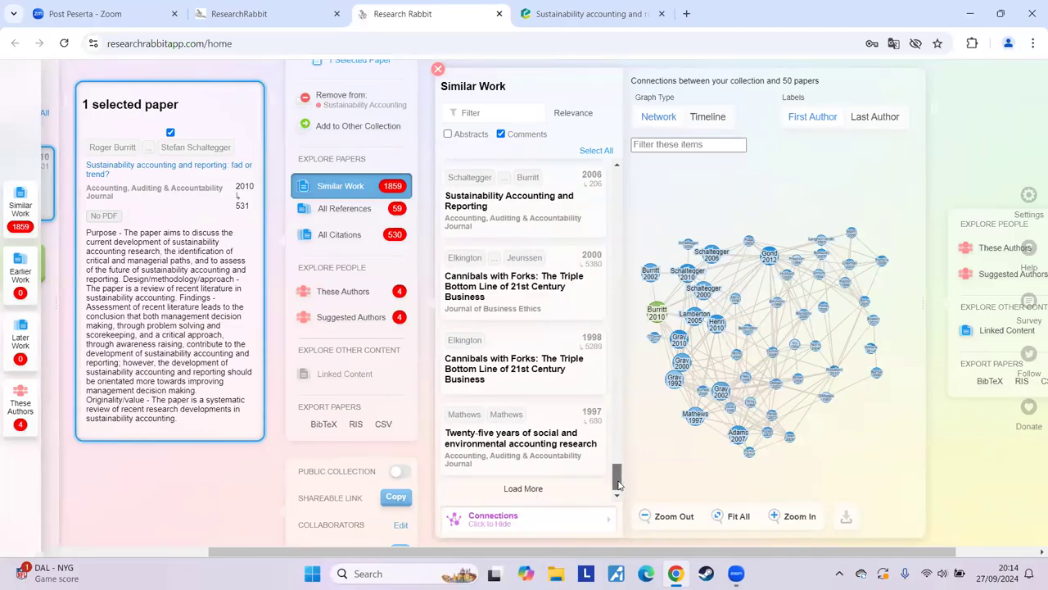
pyautogui.moveTo(617, 485); pyautogui.dragTo(626, 340)
pyautogui.scroll(10, 528, 352)
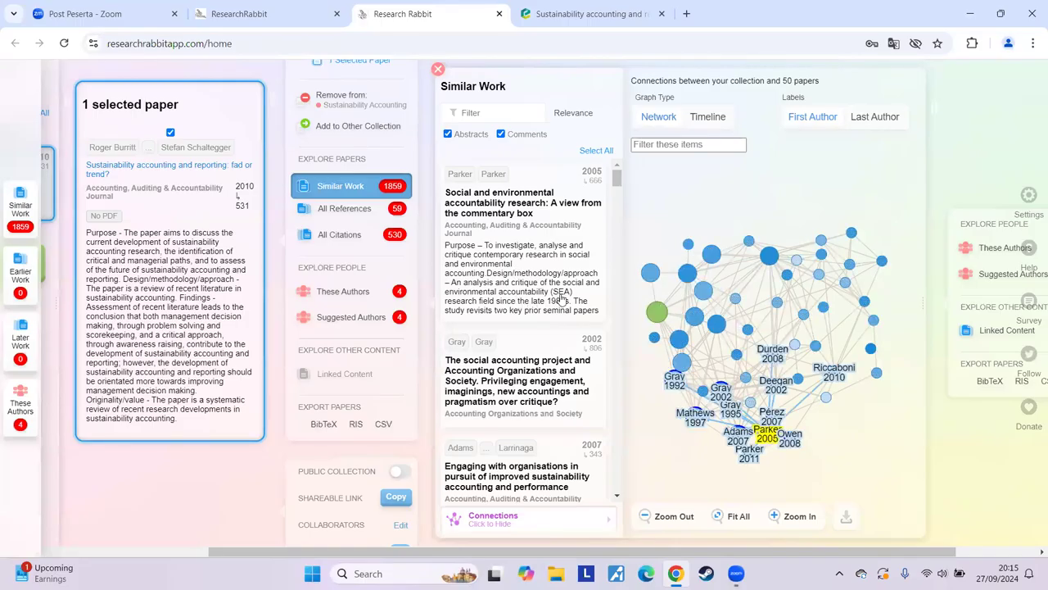
# Step: View the details of the collection's own paper from its green node in the connections network, and close them
pyautogui.moveTo(658, 314)
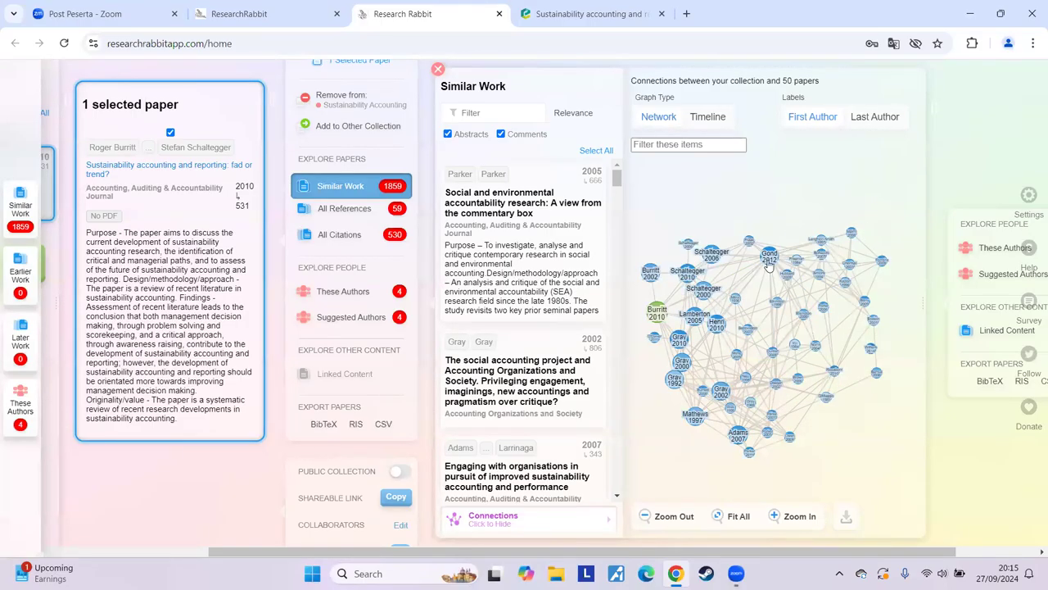
pyautogui.click(660, 318)
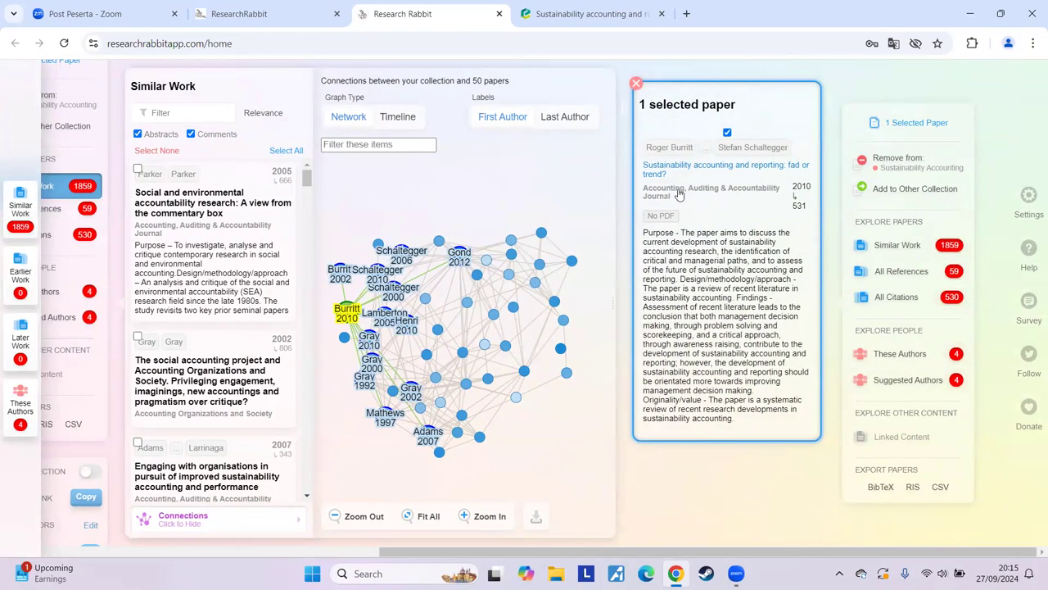
pyautogui.click(637, 83)
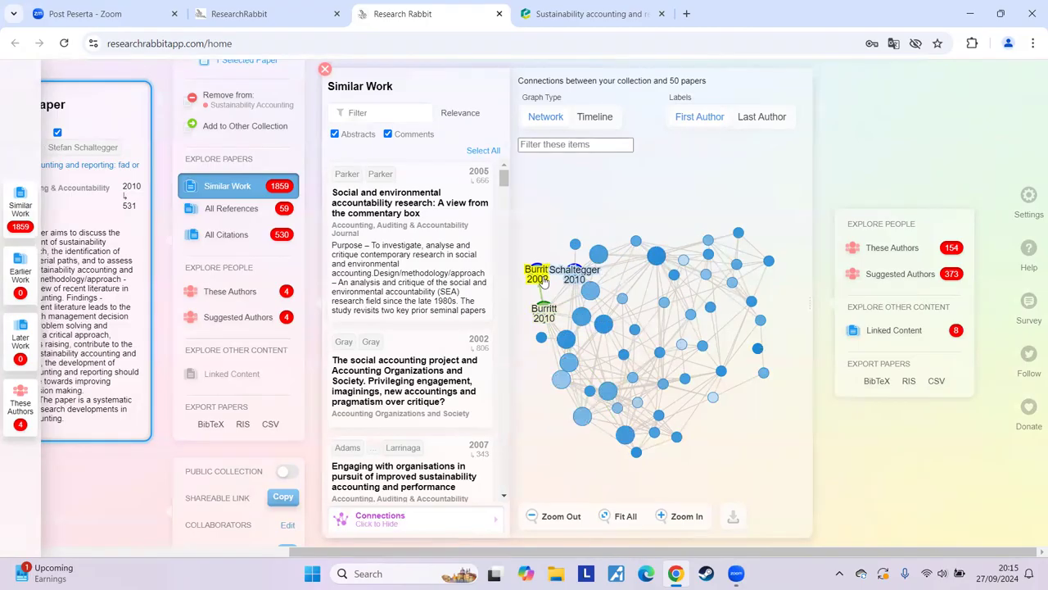
# Step: Zoom in and look around the Similar Work connections network, and widen the graph area
pyautogui.click(672, 519)
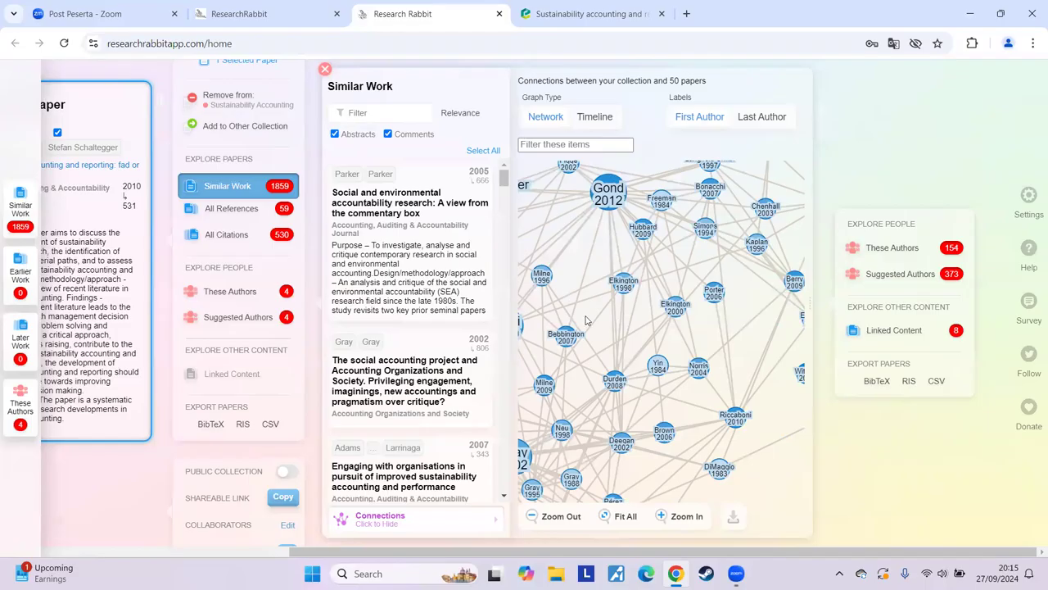
pyautogui.moveTo(590, 321); pyautogui.dragTo(746, 308)
pyautogui.moveTo(828, 291); pyautogui.dragTo(926, 296)
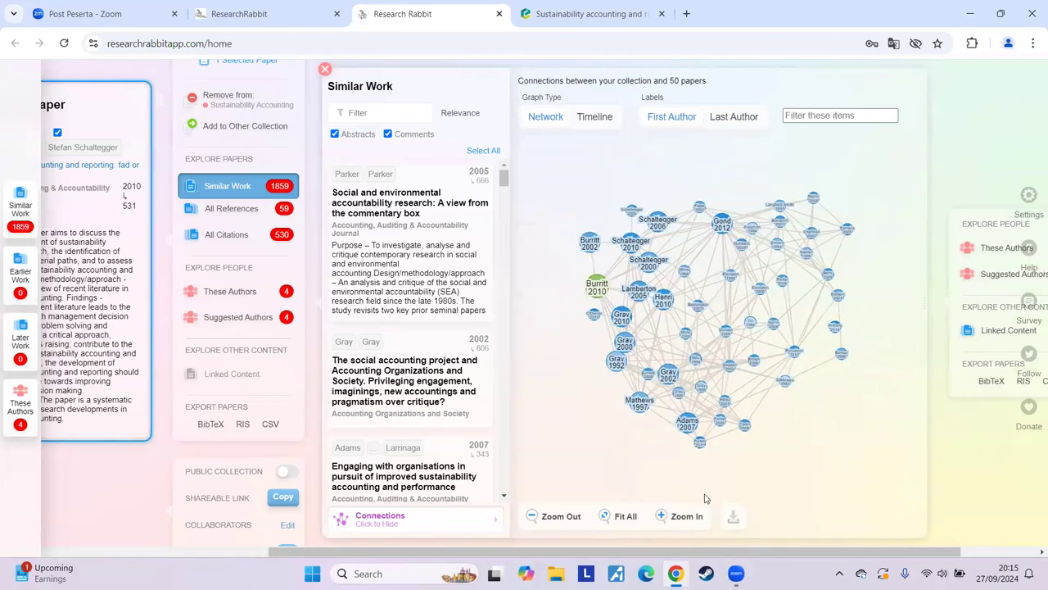
# Step: Open the 2010 paper "Is accounting for sustainability actually accounting for sustainability" from the network, view its Similar Work, and close it
pyautogui.click(686, 516)
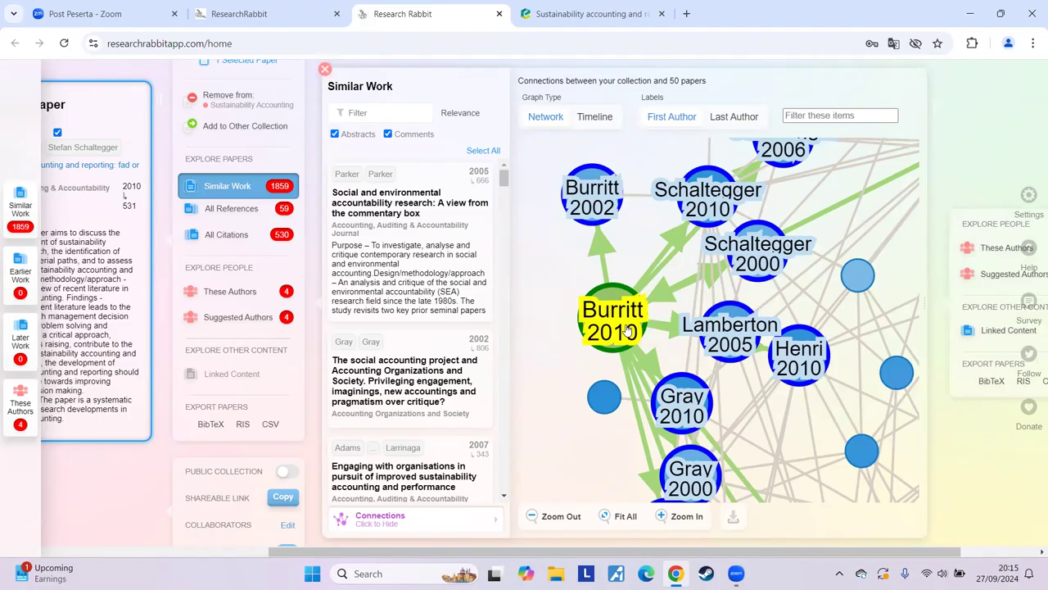
pyautogui.click(691, 409)
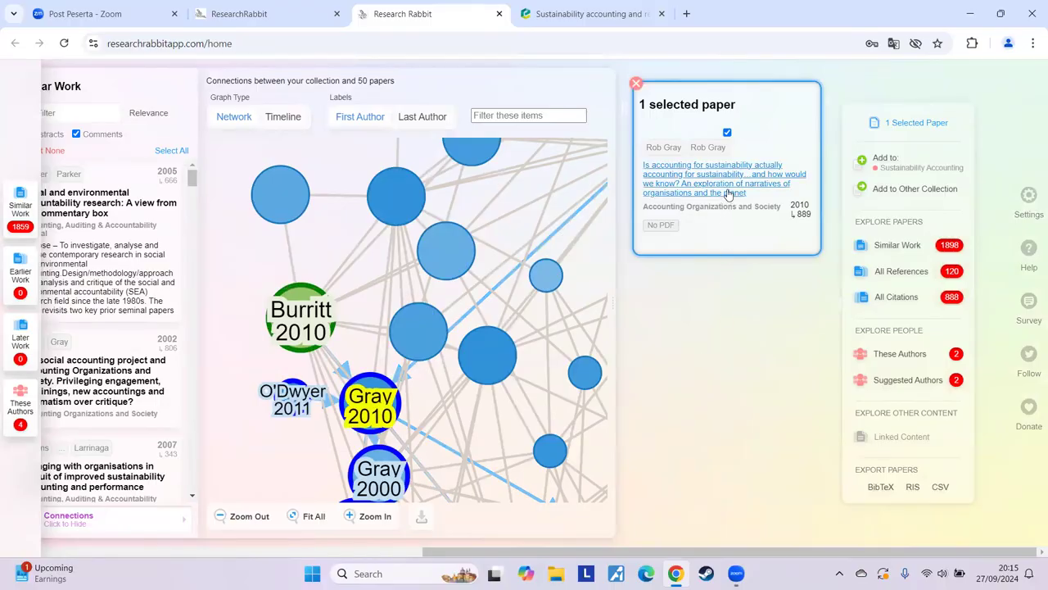
pyautogui.click(908, 246)
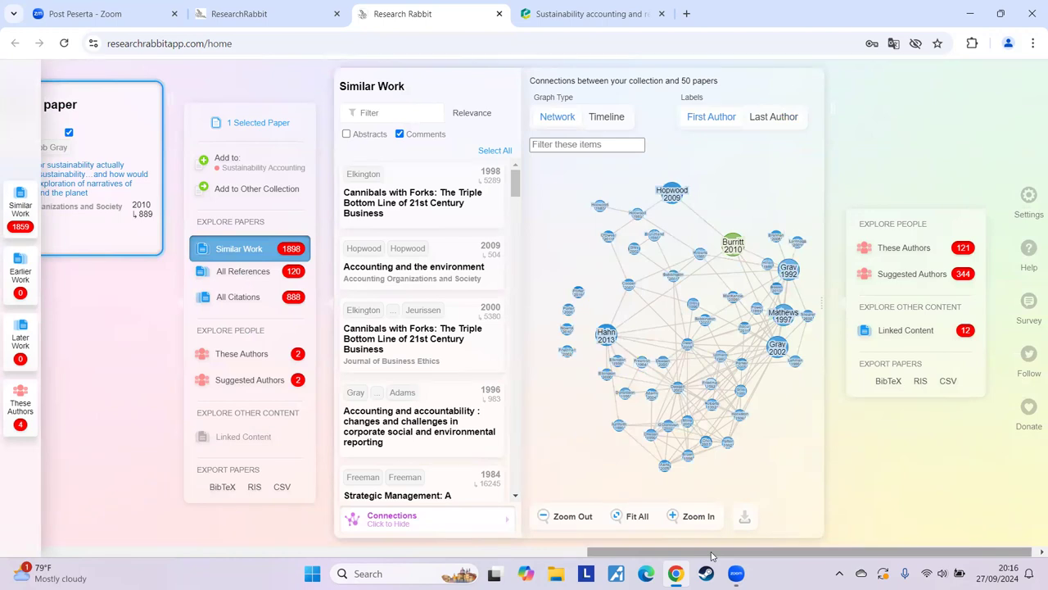
pyautogui.moveTo(706, 559)
pyautogui.mouseDown()
pyautogui.moveTo(477, 550)
pyautogui.moveTo(698, 560)
pyautogui.mouseUp()
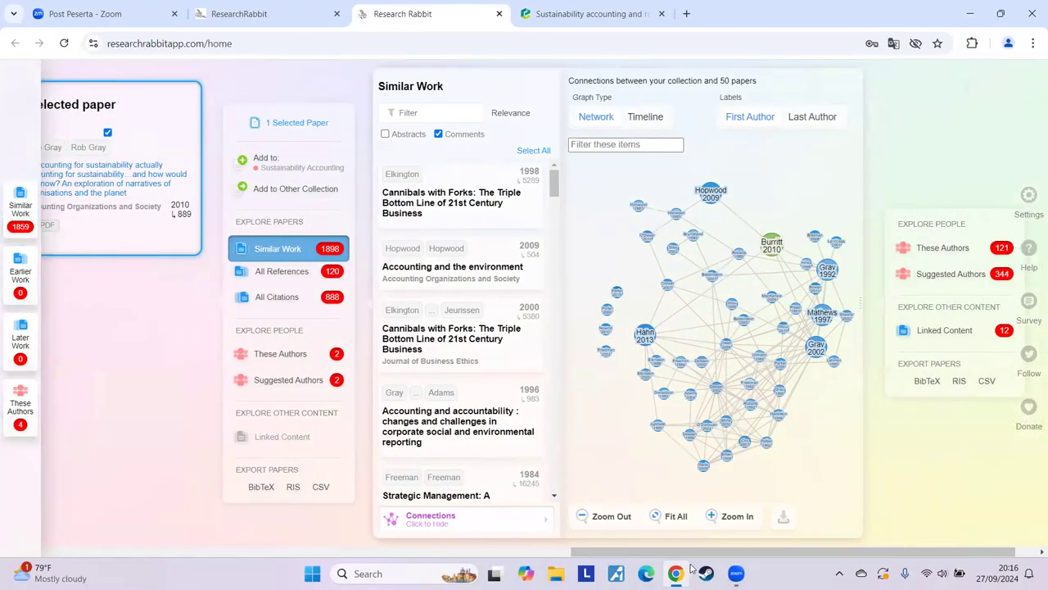
pyautogui.moveTo(676, 573)
pyautogui.click(375, 72)
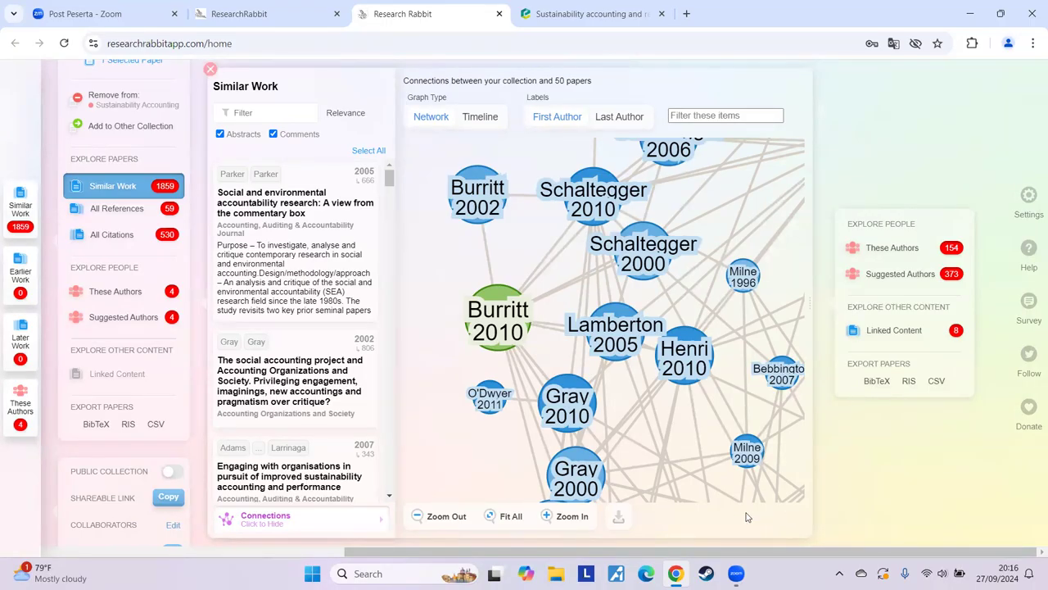
# Step: Fit the whole Similar Work connections network in view and examine how the collection's paper links to the others
pyautogui.moveTo(737, 554); pyautogui.dragTo(712, 556)
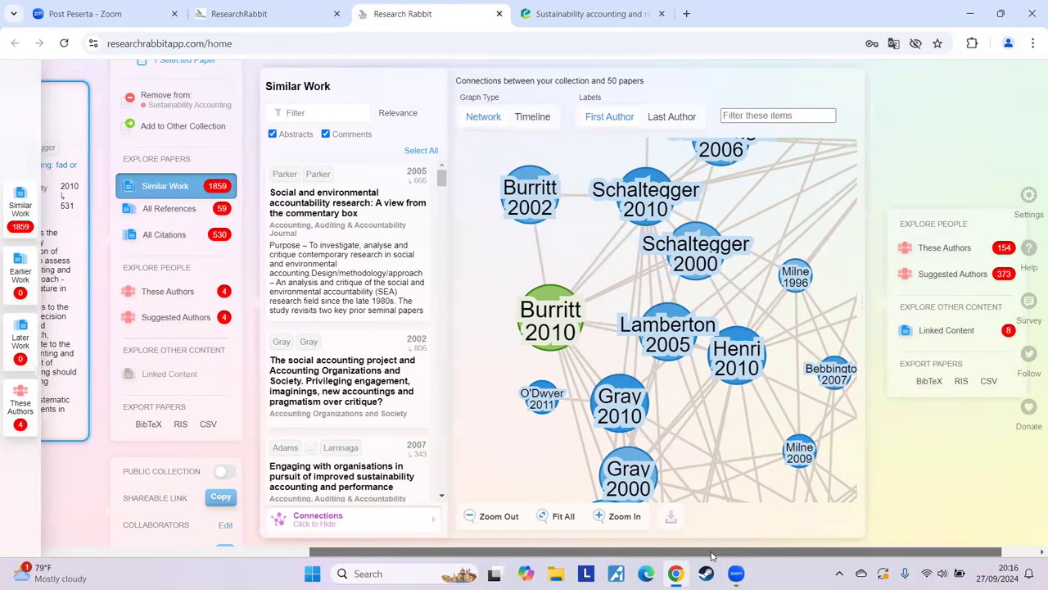
pyautogui.click(563, 517)
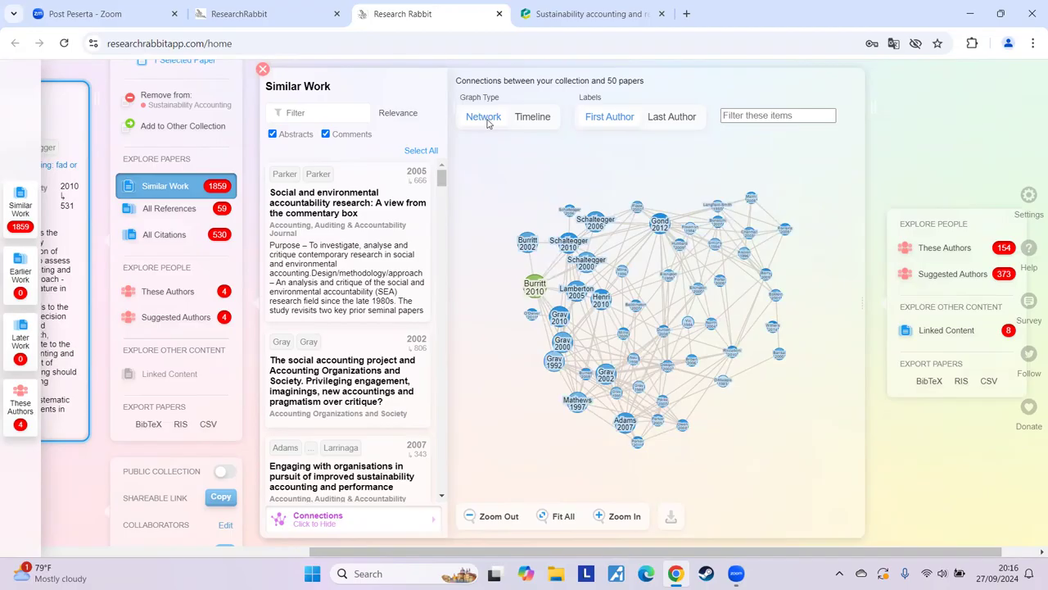
pyautogui.moveTo(731, 358)
pyautogui.moveTo(541, 292)
# Step: Switch the connections graph to Timeline, check the collection paper's links, and compare it with the Network graph before returning to Timeline
pyautogui.click(536, 120)
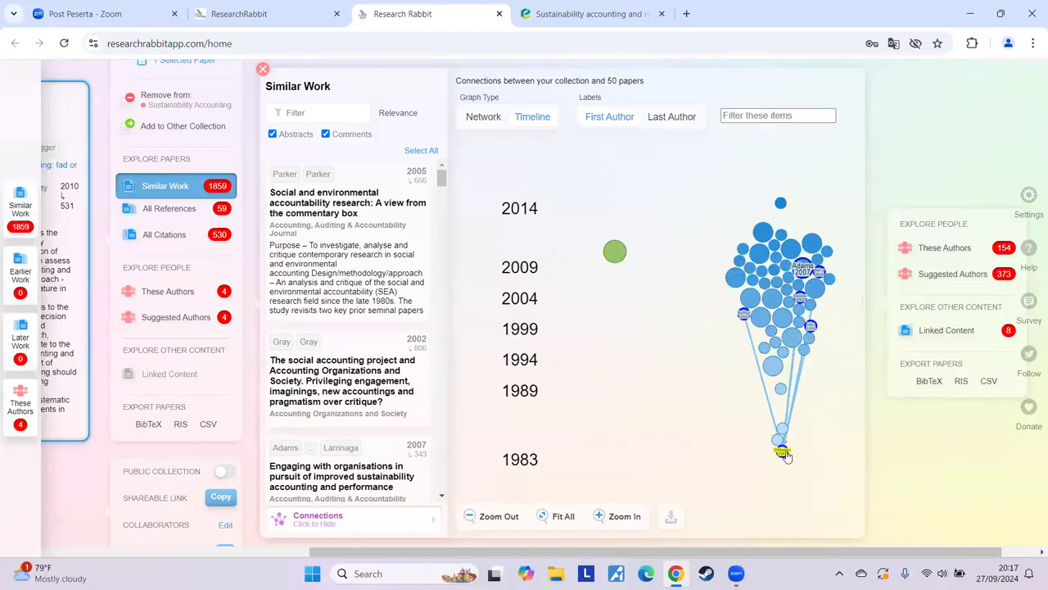
pyautogui.click(615, 252)
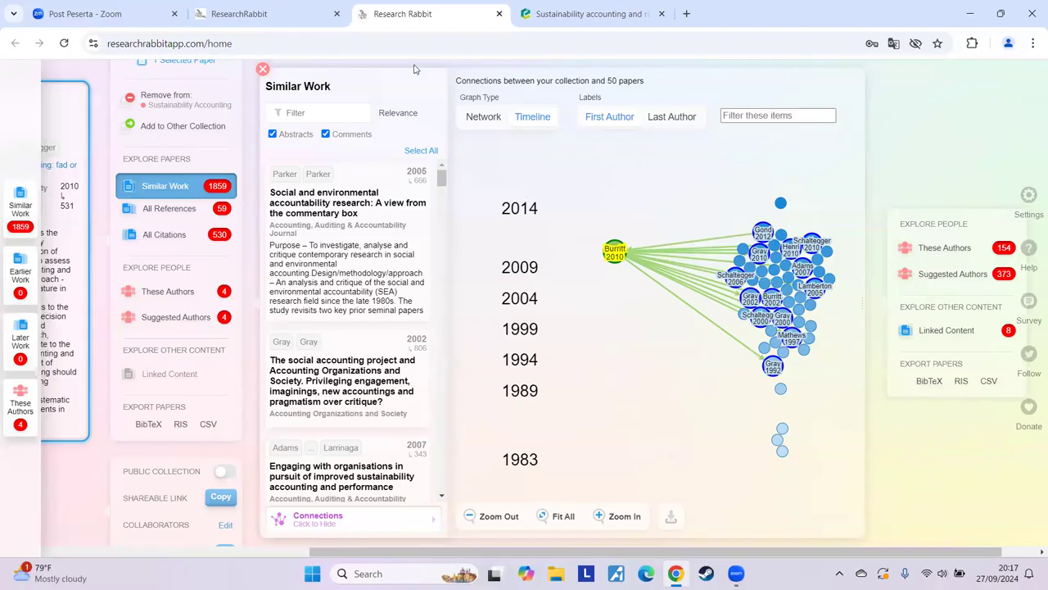
pyautogui.click(584, 374)
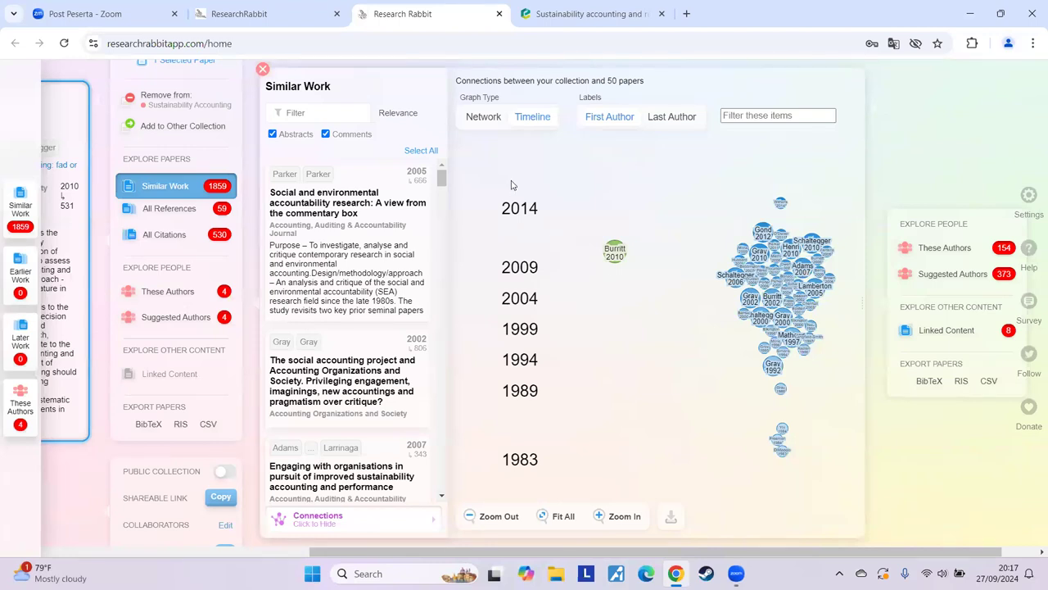
pyautogui.click(489, 121)
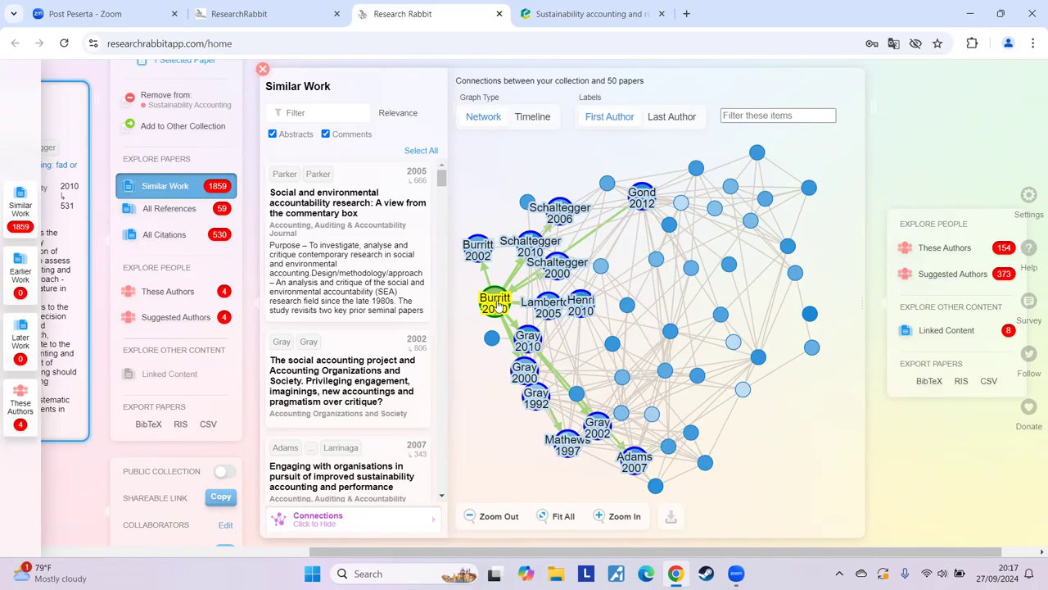
pyautogui.click(532, 118)
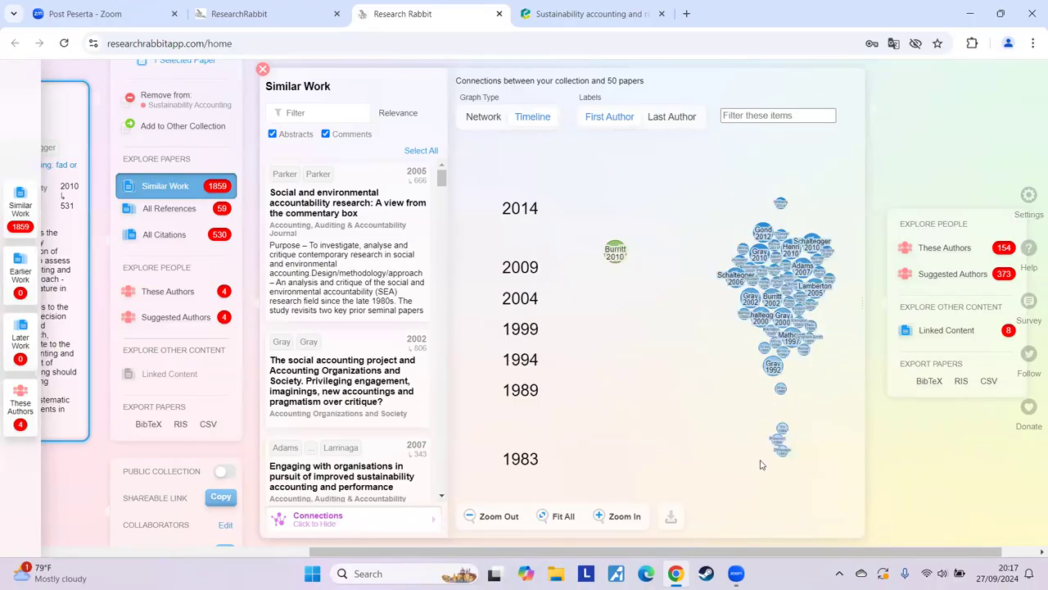
# Step: Examine the oldest papers around 1983 in the Similar Work timeline
pyautogui.scroll(3, 758, 360)
pyautogui.scroll(-3, 758, 360)
pyautogui.scroll(3, 758, 360)
pyautogui.scroll(-3, 653, 399)
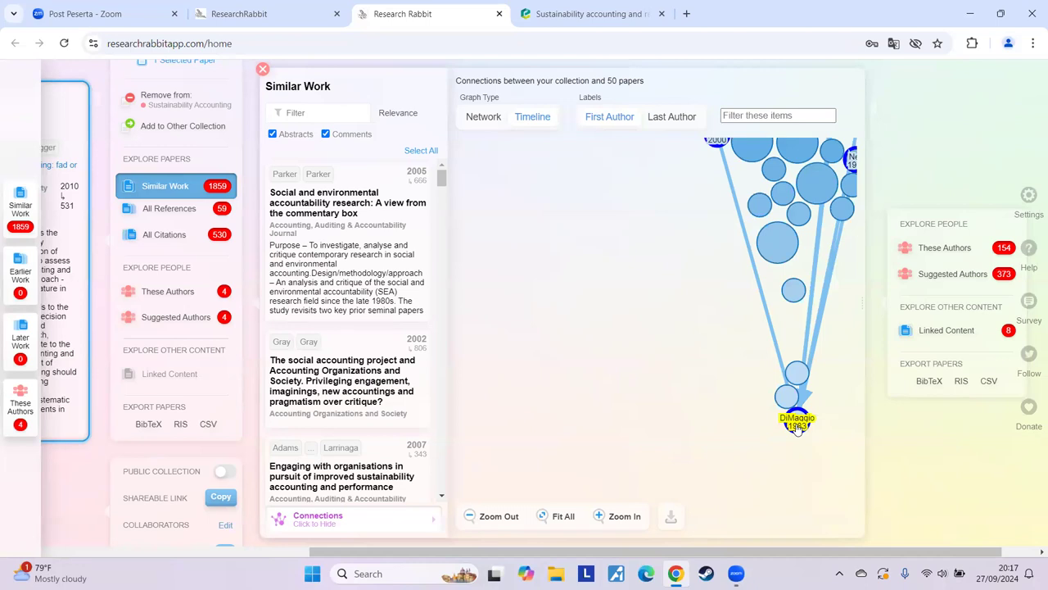
pyautogui.scroll(-4, 639, 344)
pyautogui.scroll(2, 639, 344)
pyautogui.scroll(-2, 641, 344)
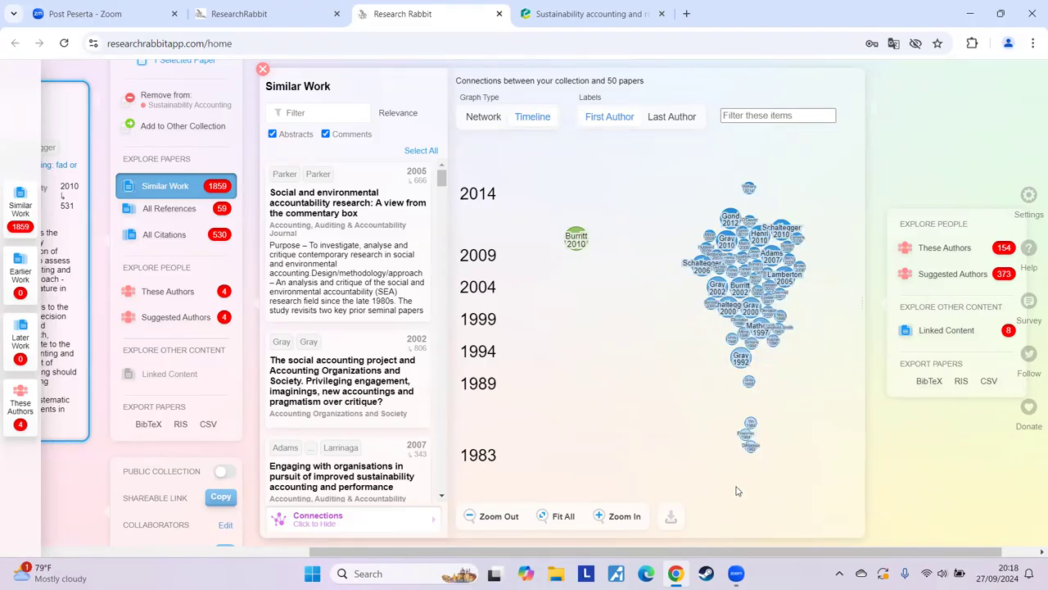
pyautogui.scroll(2, 736, 490)
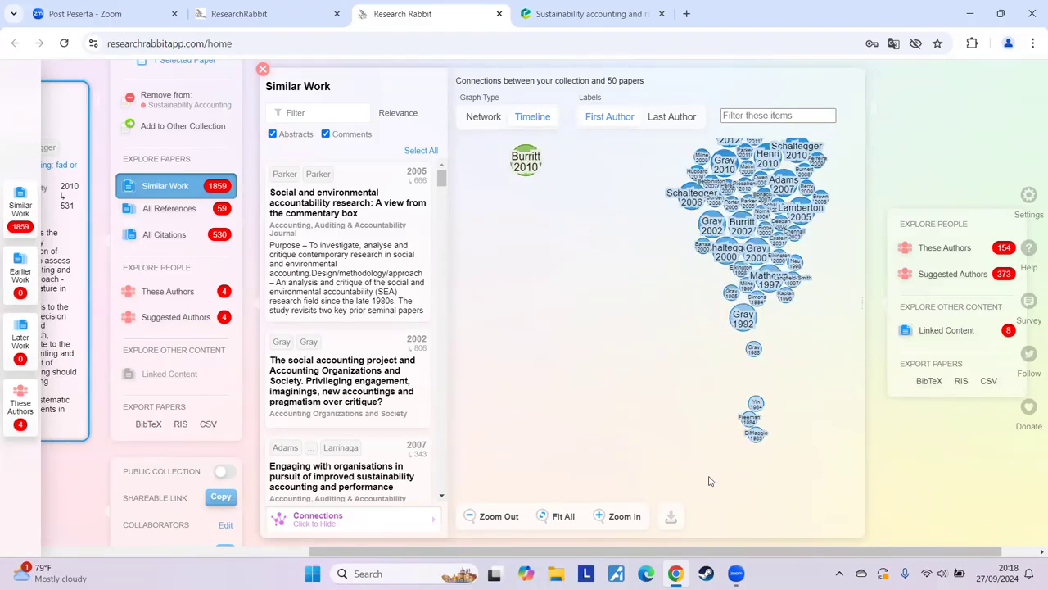
# Step: Open the 1983 paper "The iron cage revisited" from the timeline and show its Similar Work as a timeline
pyautogui.click(756, 439)
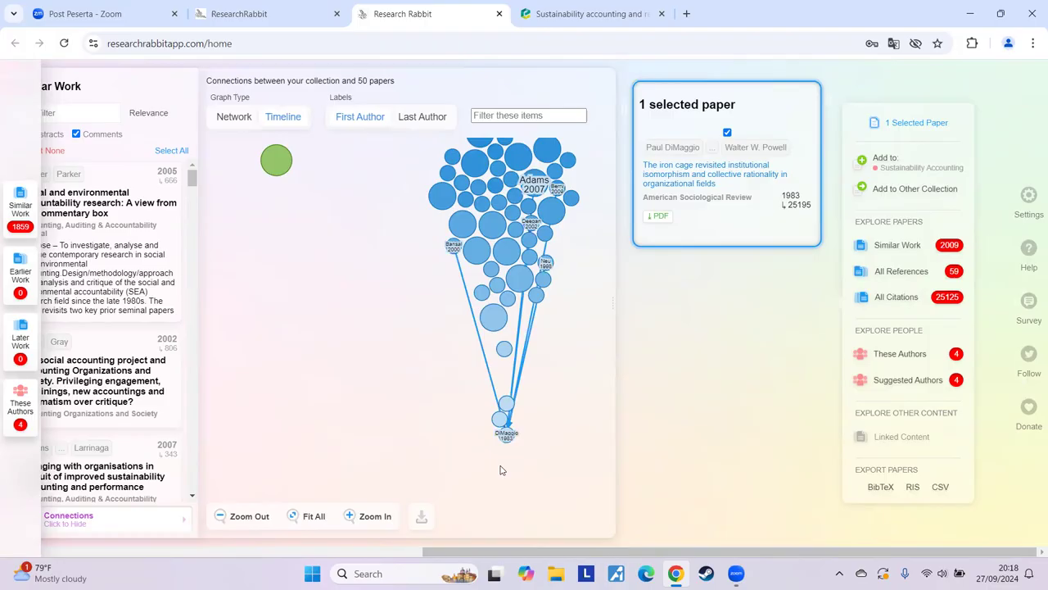
pyautogui.click(897, 245)
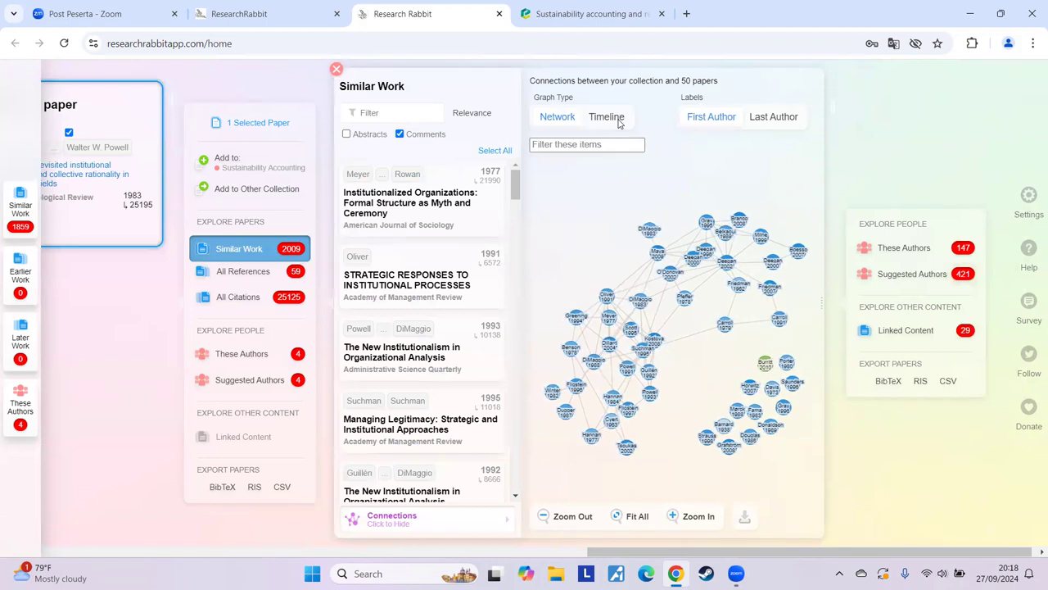
pyautogui.click(619, 120)
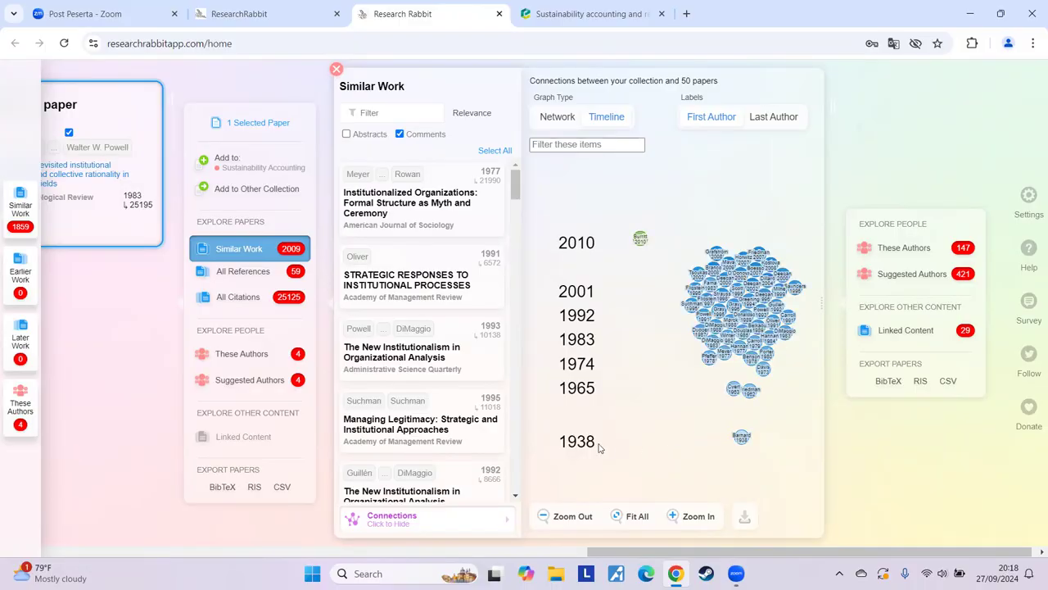
# Step: Open the 1938 paper "The Functions of the Executive" from the timeline and show its Similar Work as a timeline
pyautogui.click(742, 439)
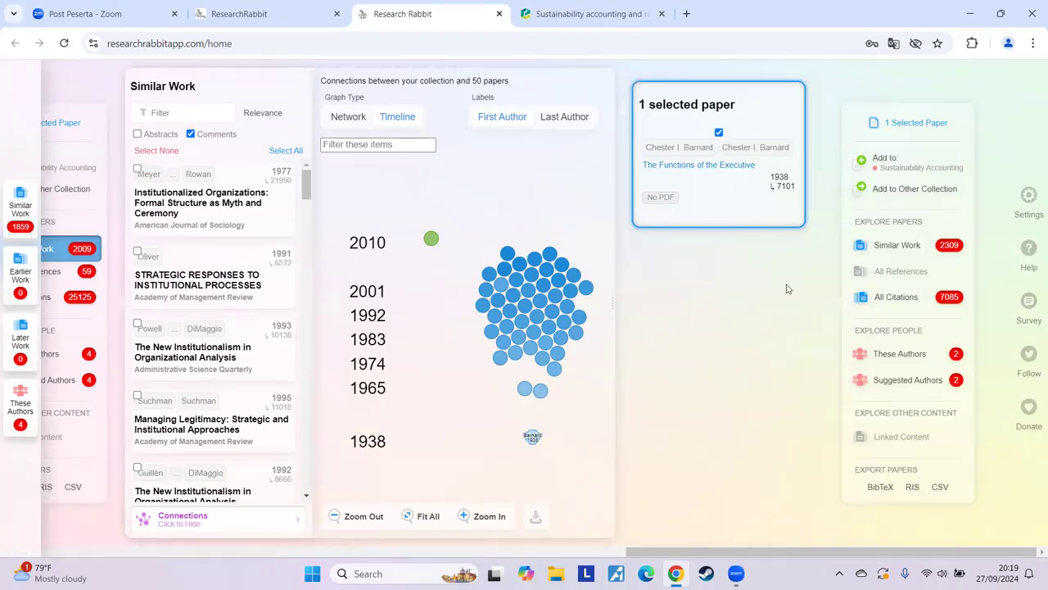
pyautogui.click(891, 249)
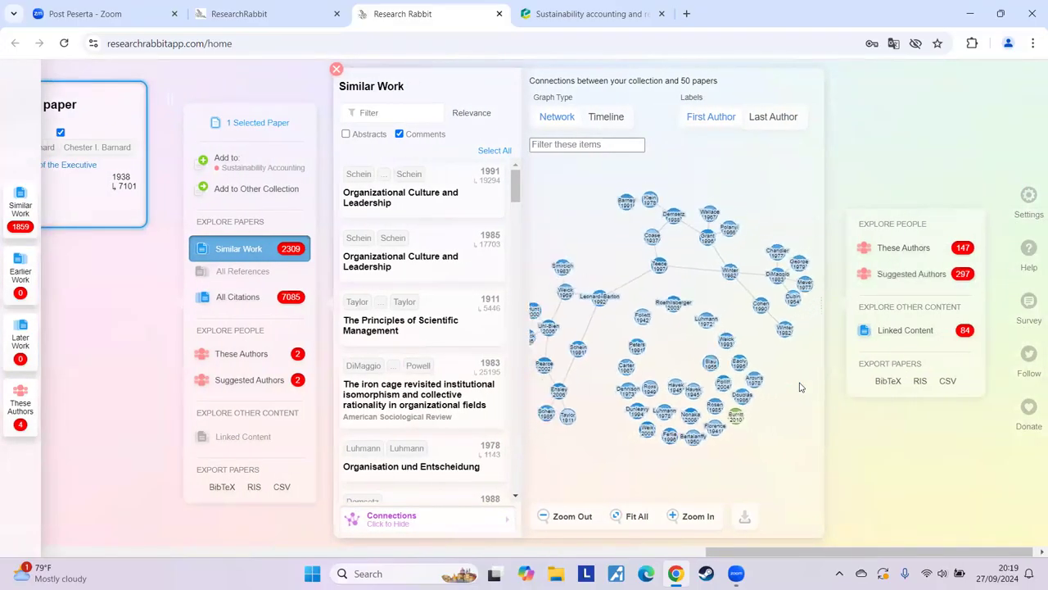
pyautogui.click(613, 117)
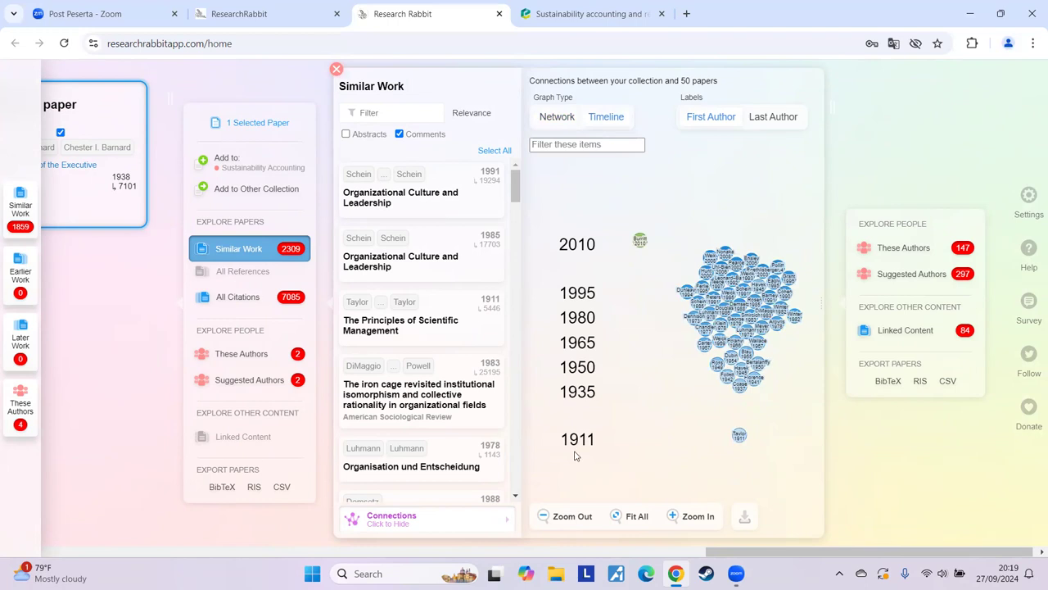
# Step: Open the 1911 paper "The Principles of Scientific Management" from the timeline, look it up in Google Scholar, and close the Scholar page
pyautogui.click(739, 437)
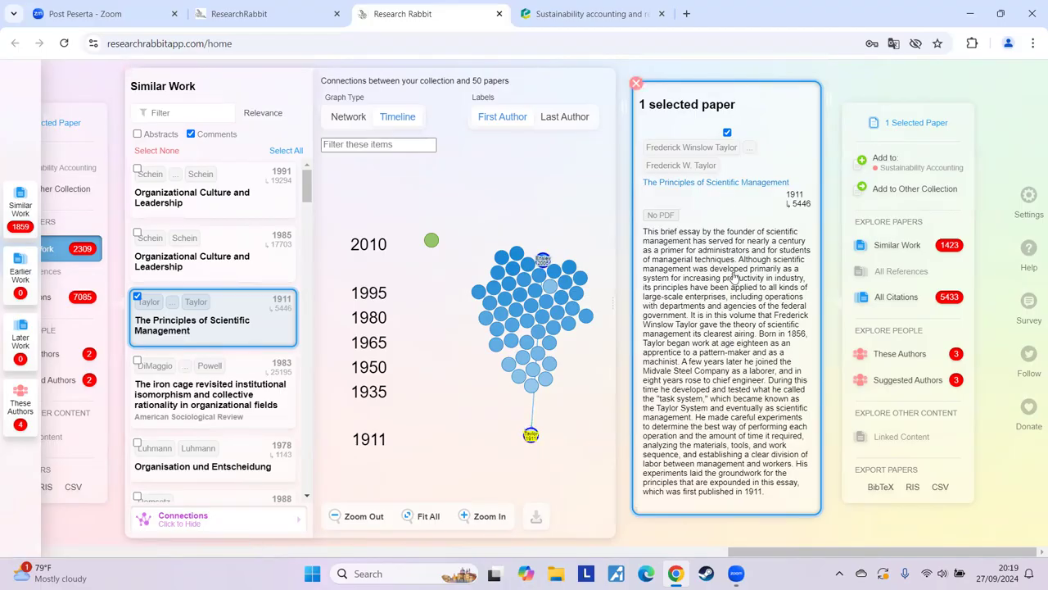
pyautogui.click(724, 187)
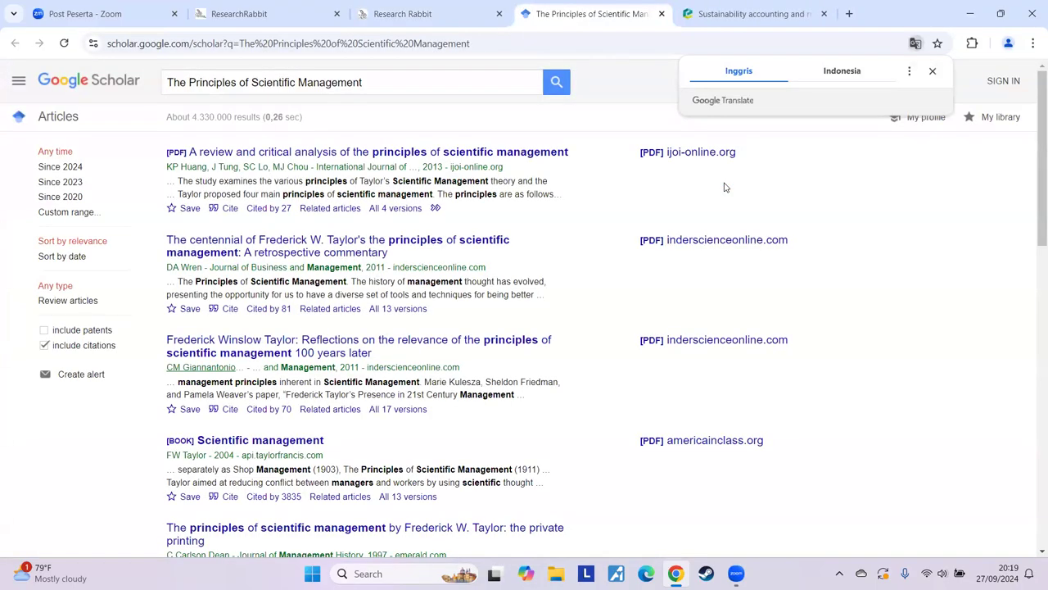
pyautogui.click(931, 73)
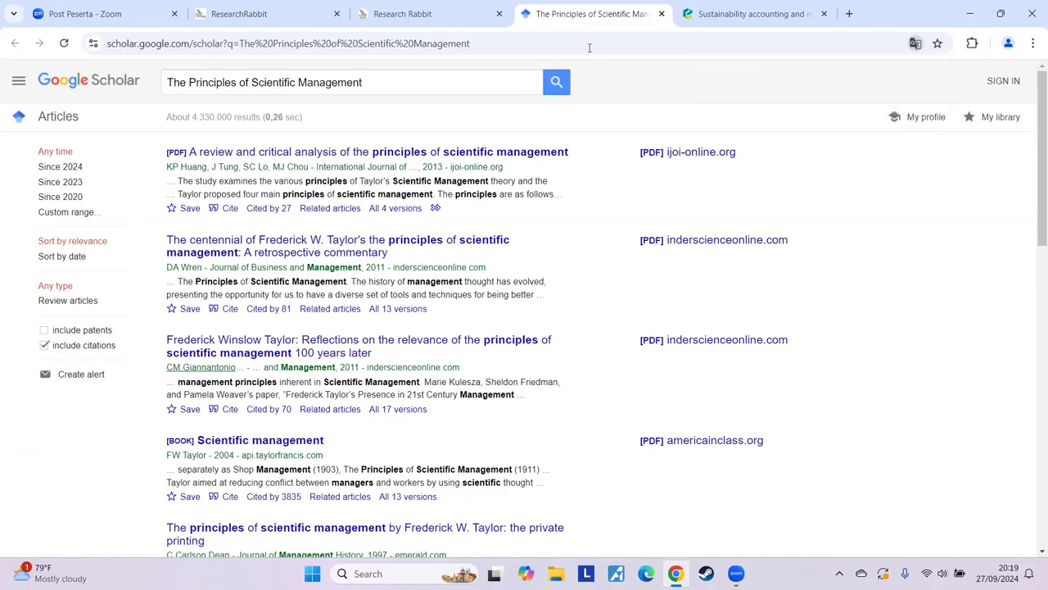
pyautogui.click(426, 14)
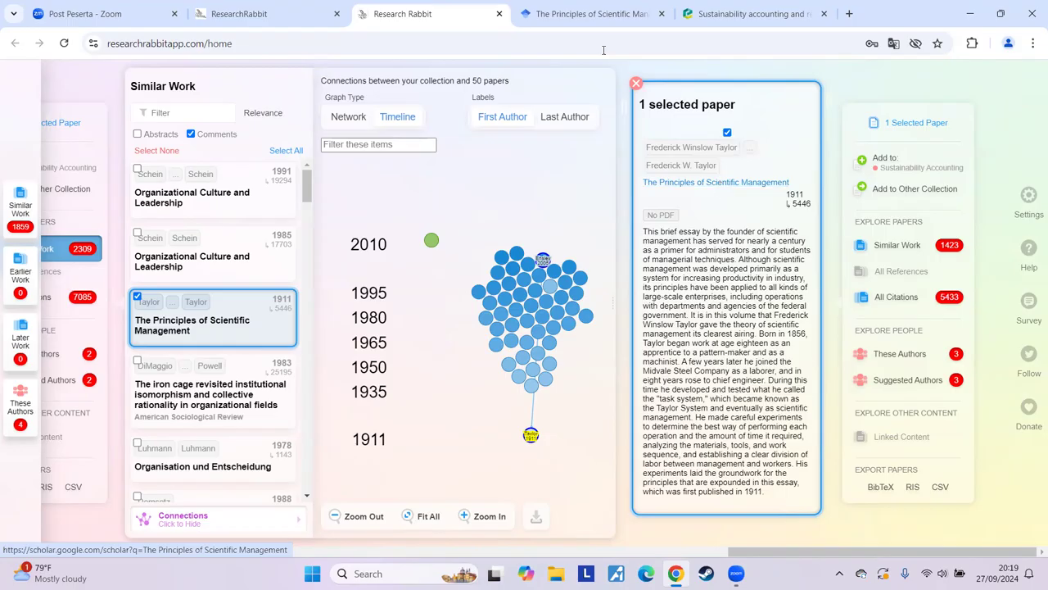
pyautogui.click(601, 17)
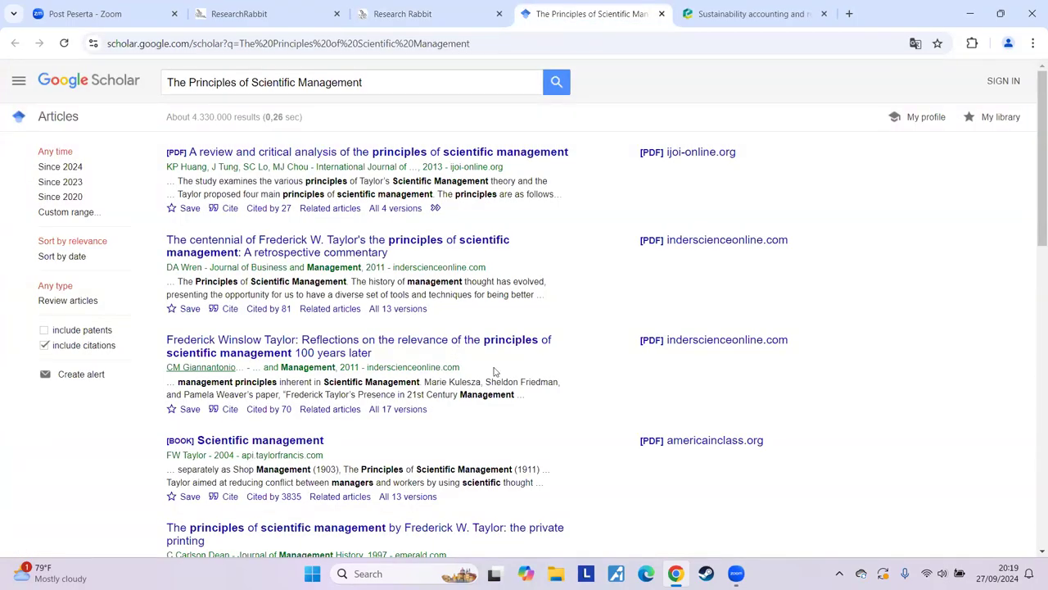
pyautogui.click(662, 14)
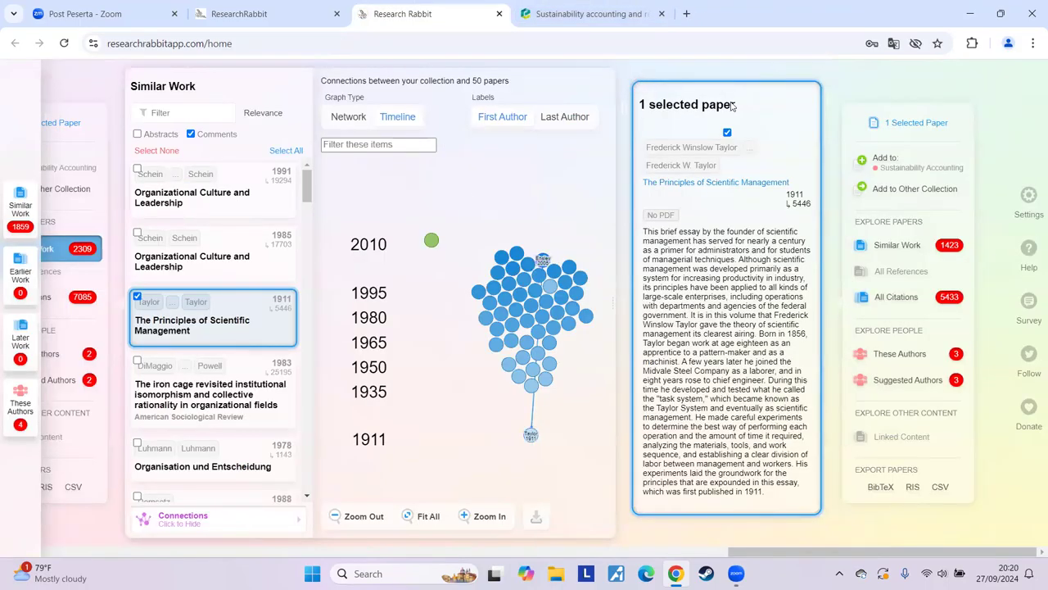
# Step: Return to the 1983 paper's Similar Work timeline, reopen "The Functions of the Executive", and check it in Google Scholar
pyautogui.click(636, 85)
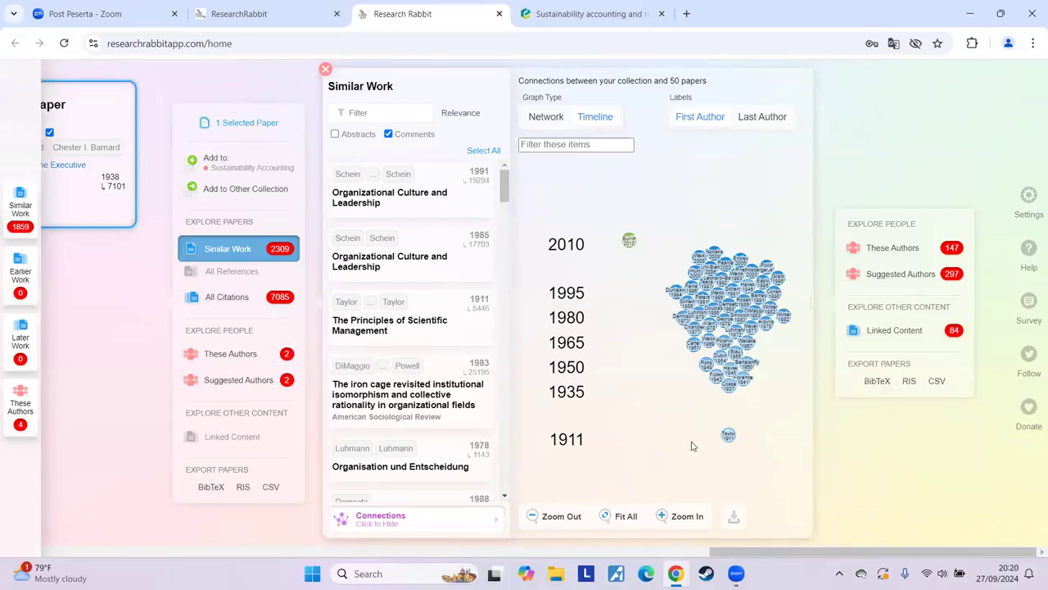
pyautogui.click(325, 69)
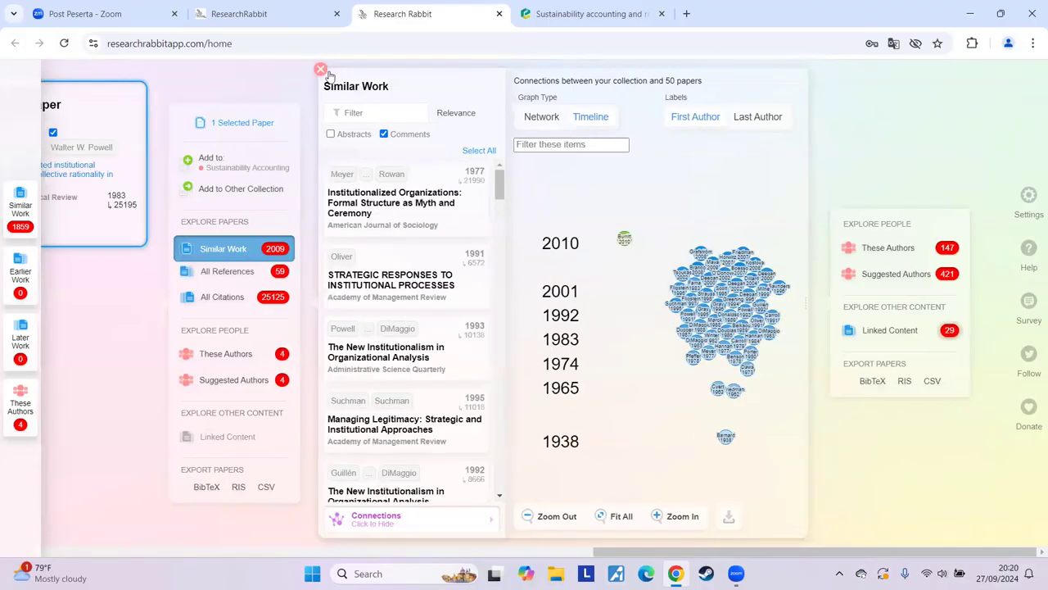
pyautogui.click(730, 439)
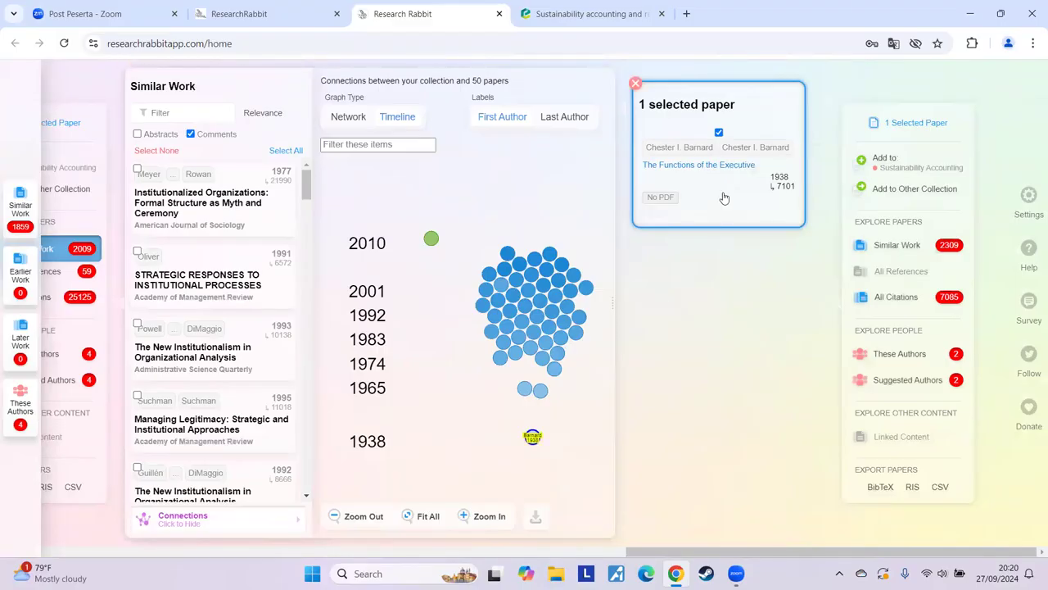
pyautogui.click(680, 185)
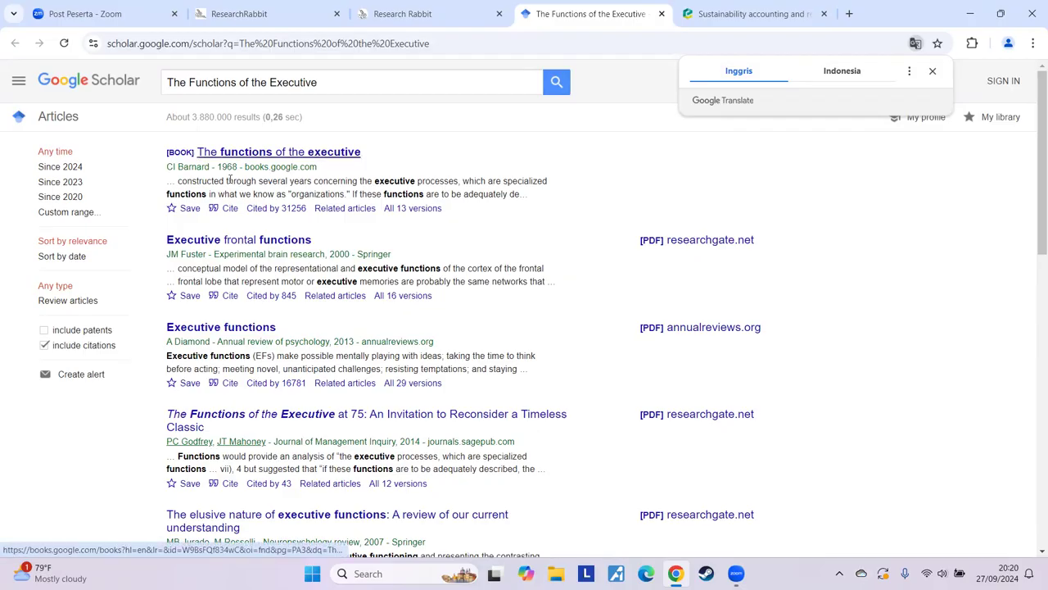
pyautogui.click(932, 73)
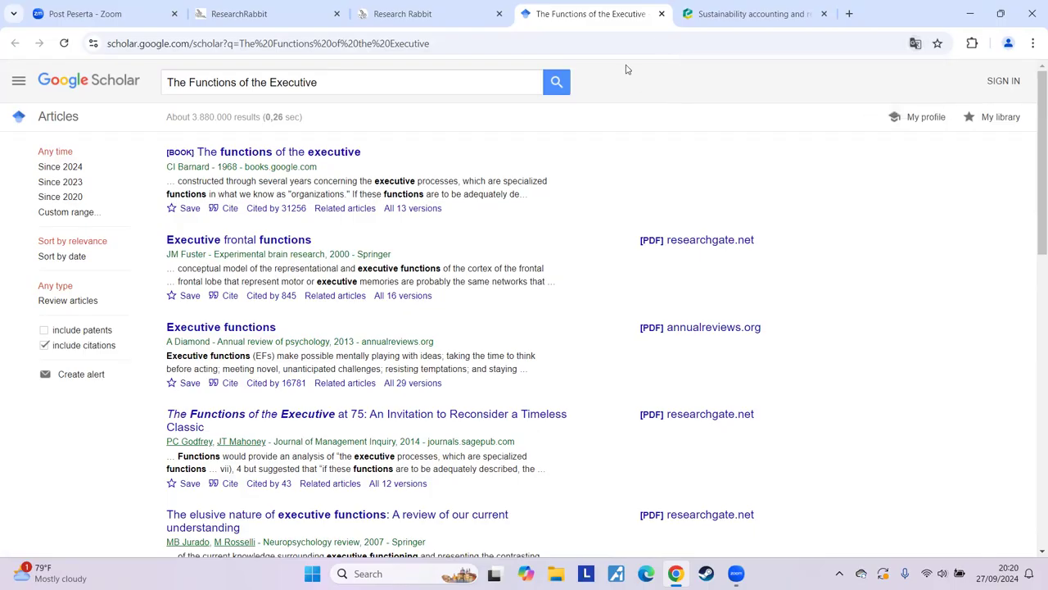
pyautogui.click(662, 14)
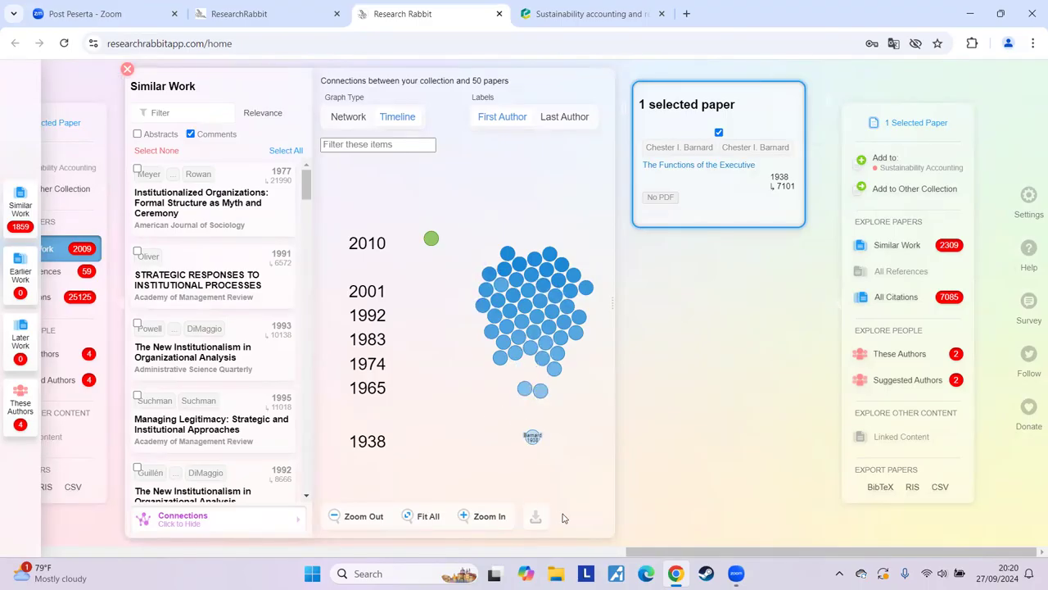
pyautogui.moveTo(635, 554); pyautogui.dragTo(385, 557)
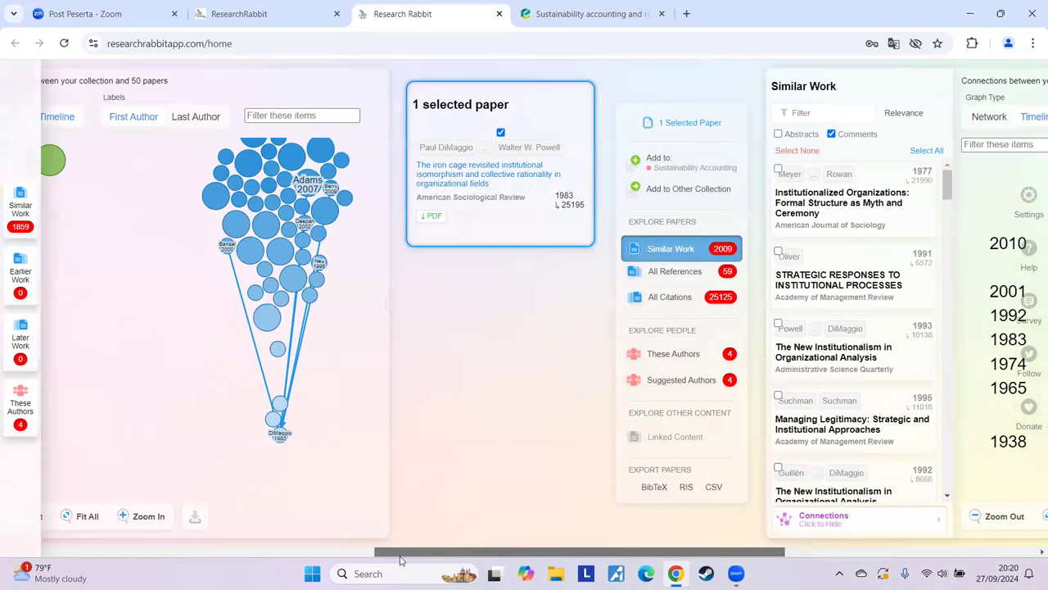
pyautogui.moveTo(484, 547); pyautogui.dragTo(736, 549)
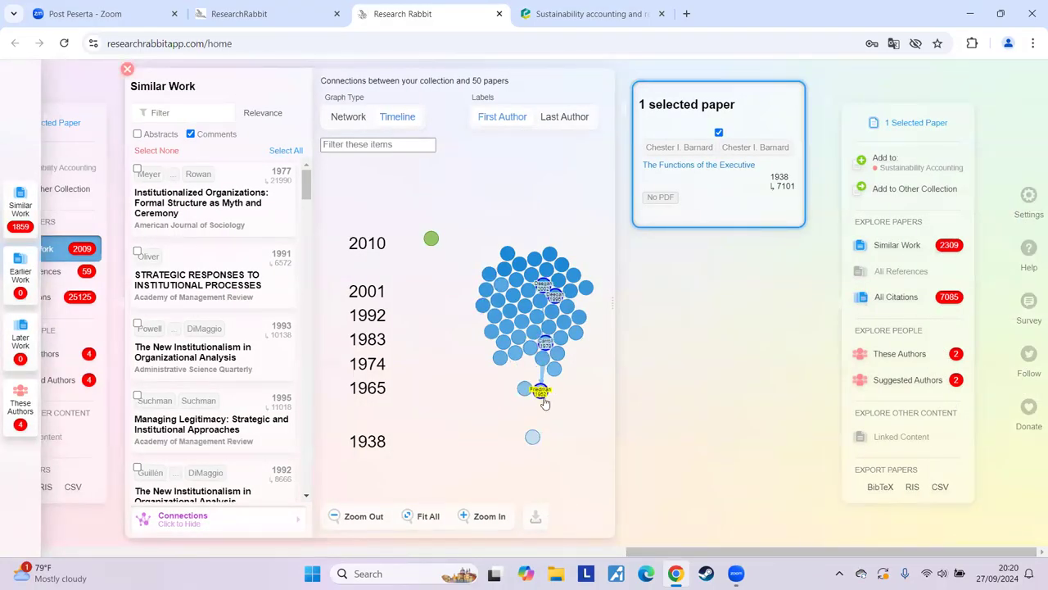
# Step: Open the 1962 paper "Capitalism and Freedom" from the timeline and look it up in Google Scholar
pyautogui.scroll(1, 545, 405)
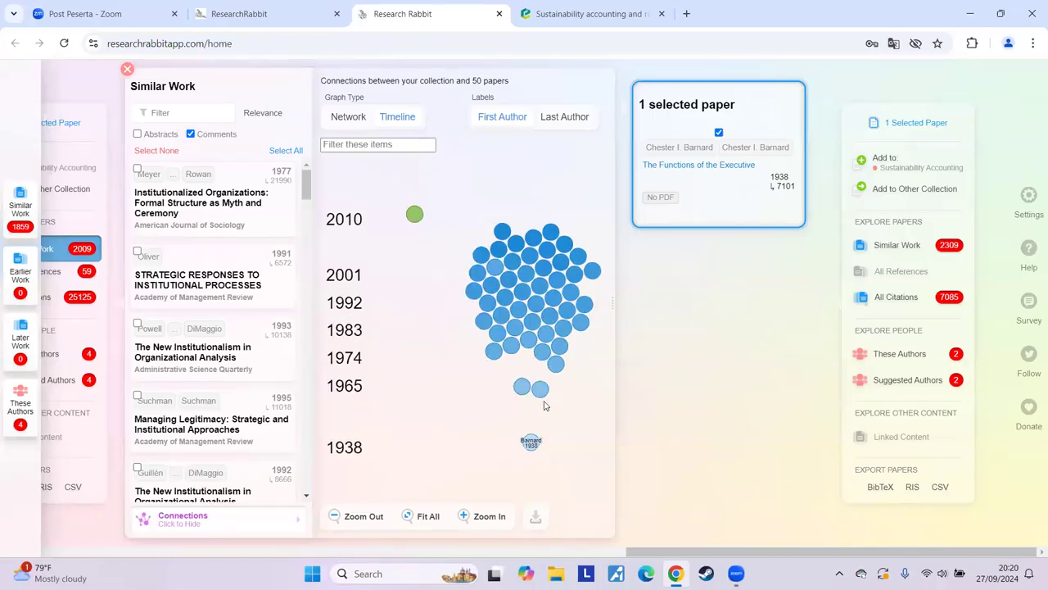
pyautogui.scroll(2, 546, 404)
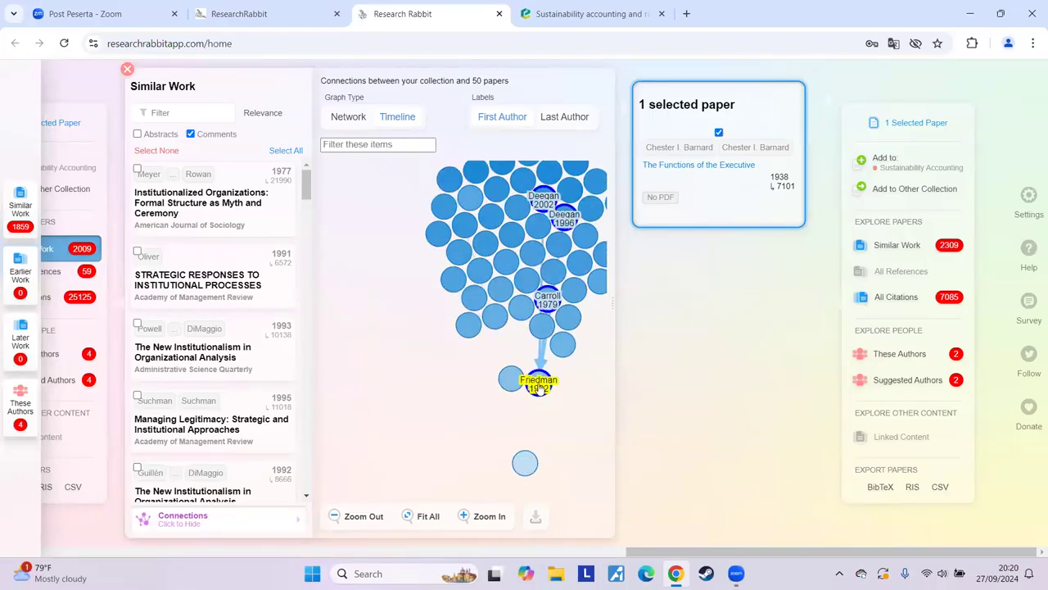
pyautogui.click(539, 388)
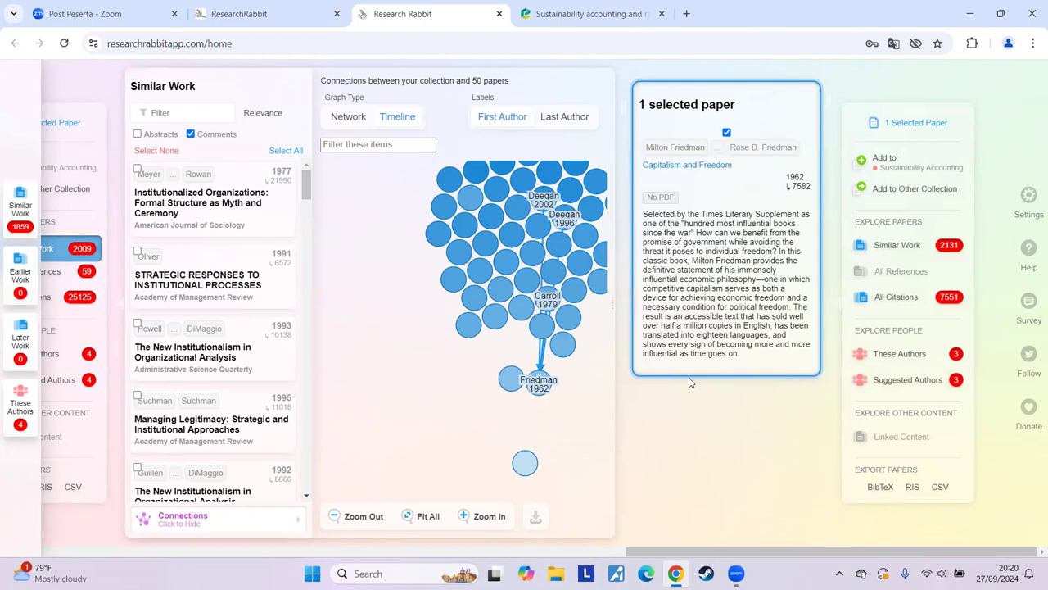
pyautogui.click(682, 183)
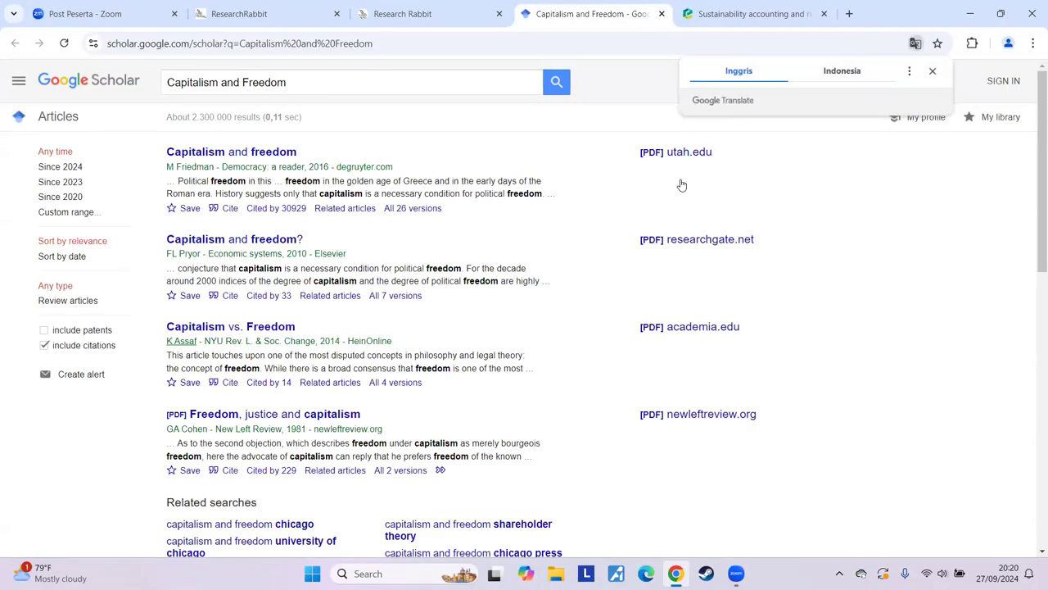
# Step: Open the first Scholar result for "Capitalism and Freedom", accept the optional analytics cookies, skim the limited preview, and close the page
pyautogui.click(246, 153)
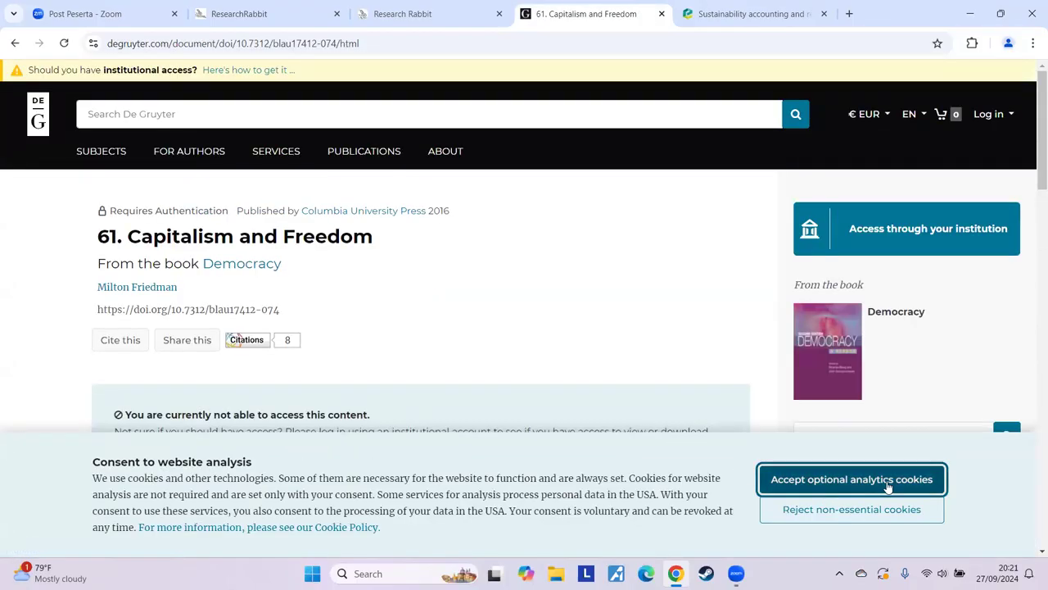
pyautogui.click(889, 486)
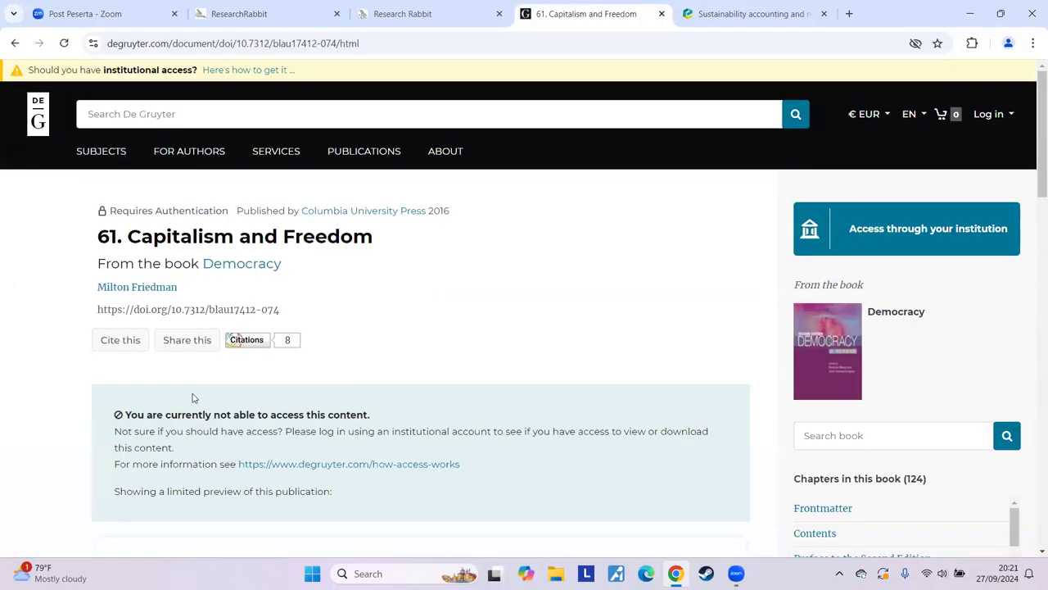
pyautogui.scroll(-7, 155, 401)
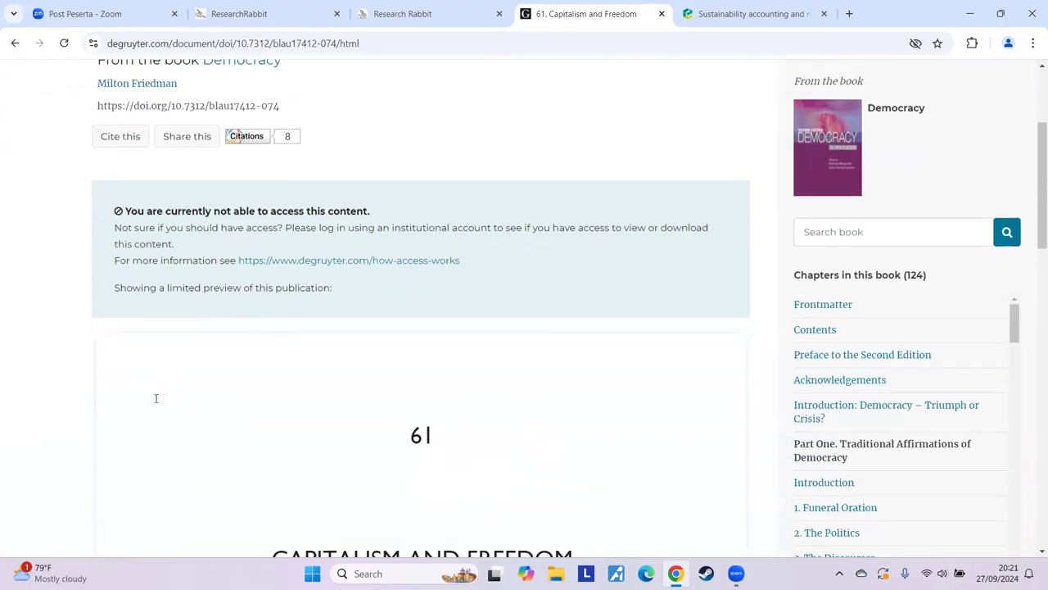
pyautogui.scroll(-5, 155, 402)
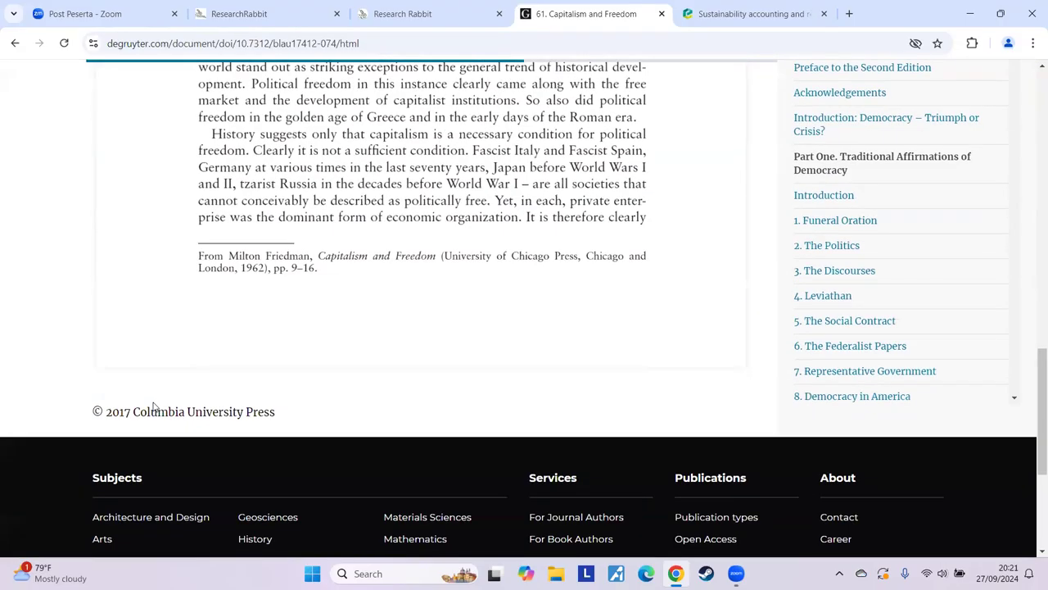
pyautogui.scroll(7, 90, 422)
pyautogui.scroll(7, 90, 421)
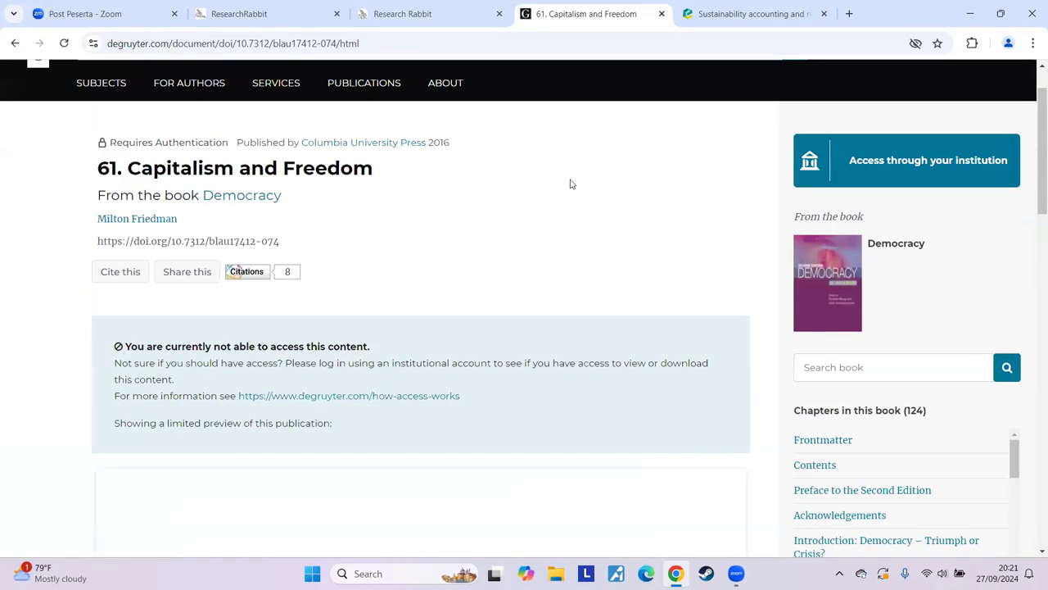
pyautogui.click(661, 15)
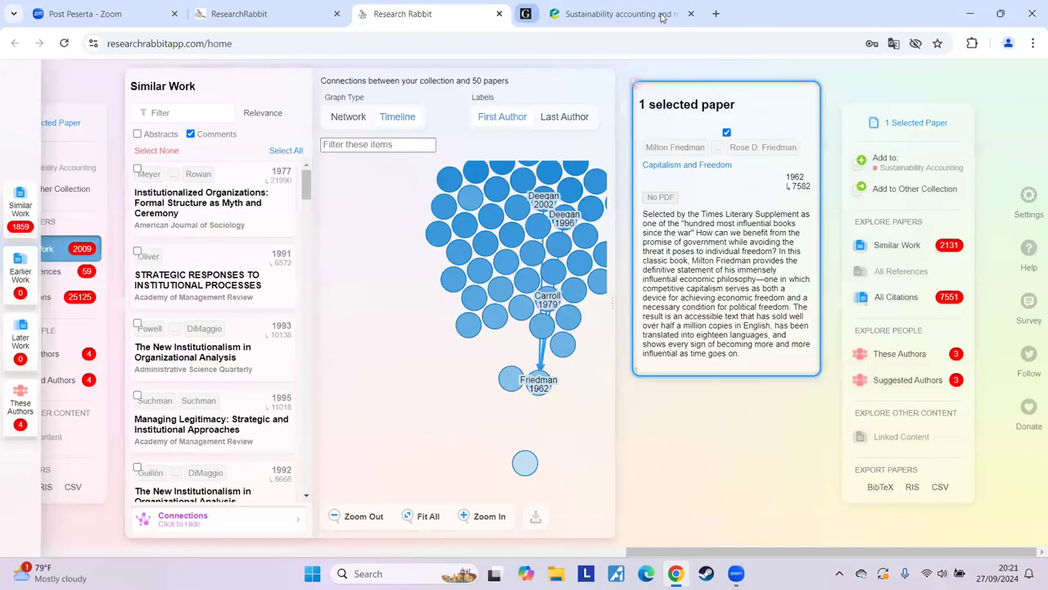
# Step: Open the 1973 paper "The Case for and Against Business Assumption of Social Responsibilities" from the timeline and compare its entry with the publisher's page
pyautogui.click(563, 347)
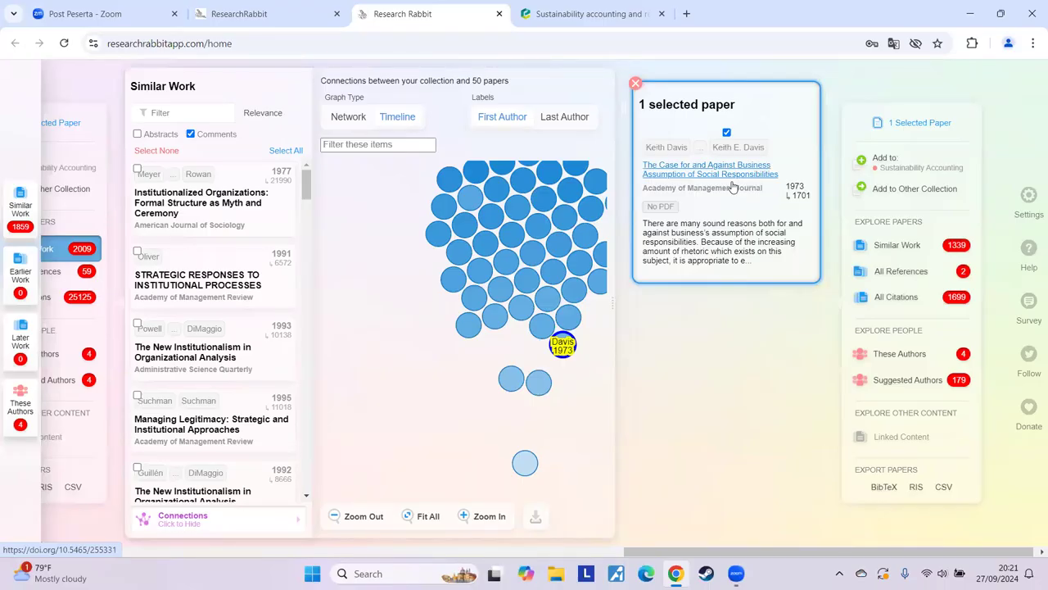
pyautogui.click(733, 188)
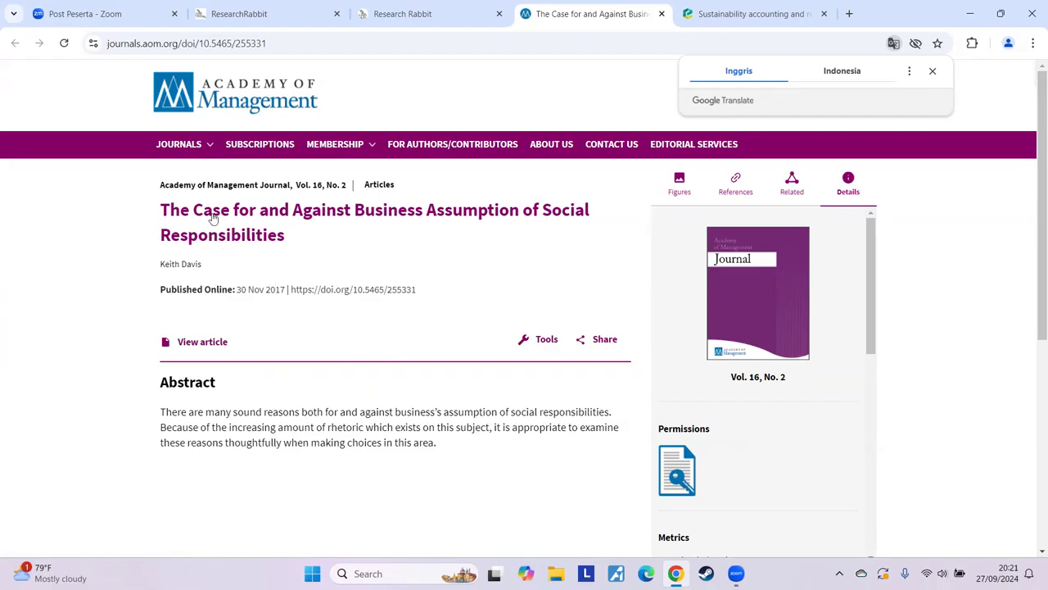
pyautogui.click(441, 15)
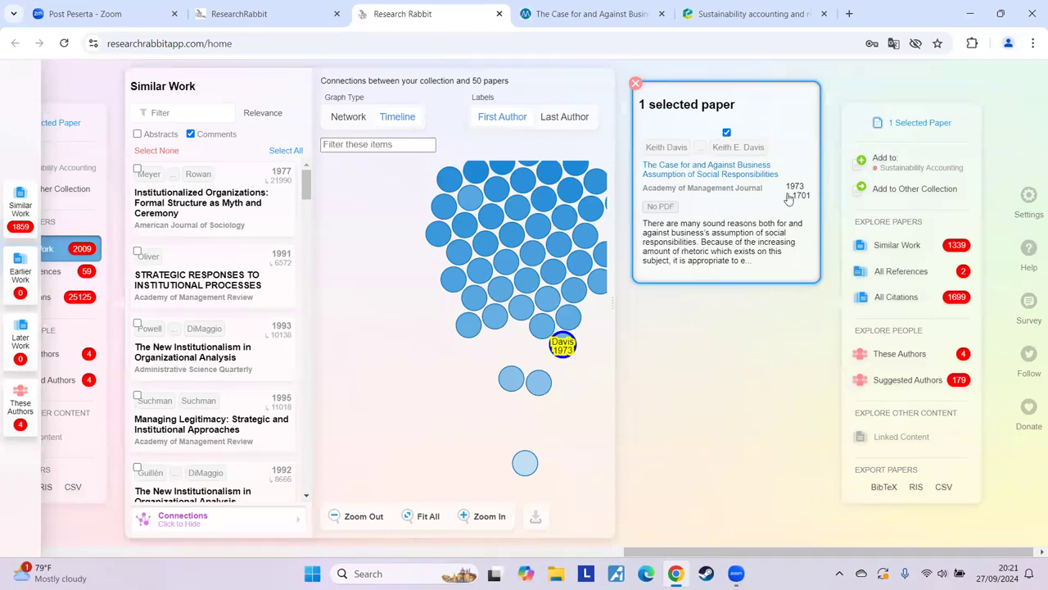
pyautogui.click(579, 16)
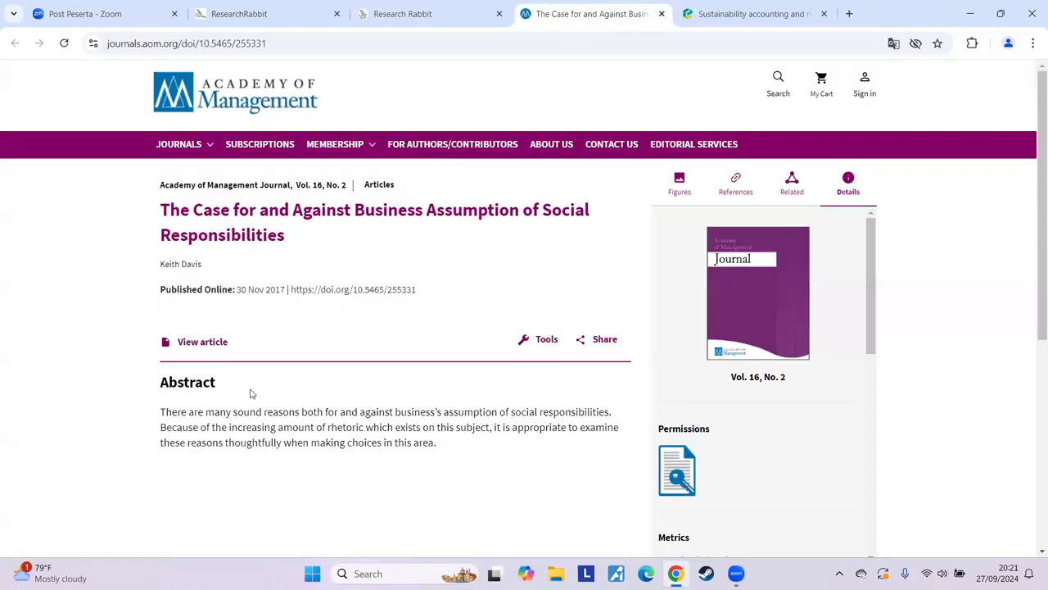
# Step: Open the 1973 paper's full-text view on the publisher's site, check the access and purchase options, and close the page
pyautogui.scroll(-2, 209, 344)
pyautogui.scroll(2, 209, 344)
pyautogui.click(213, 344)
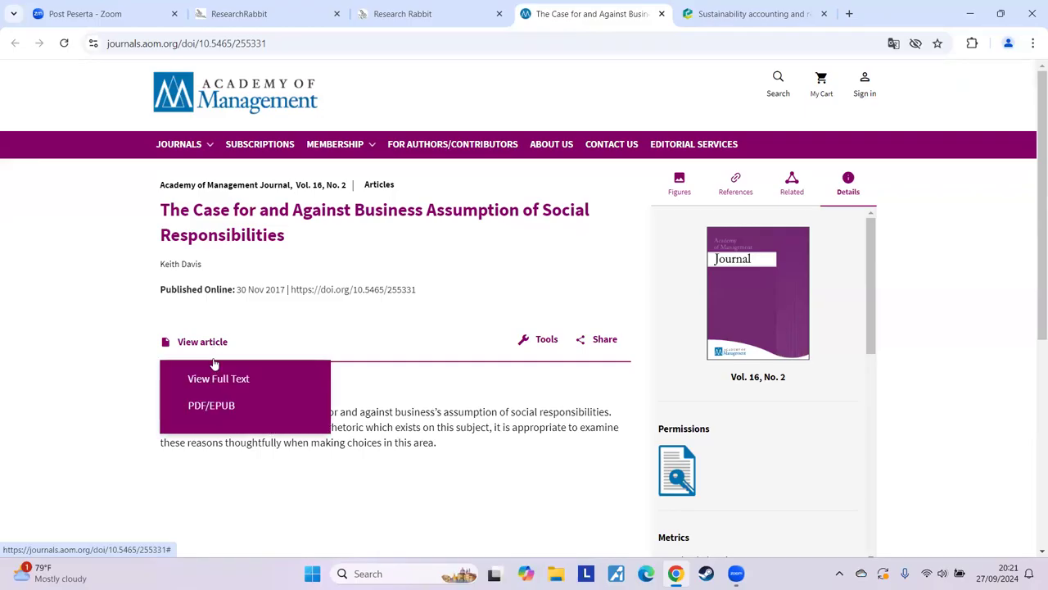
pyautogui.click(217, 383)
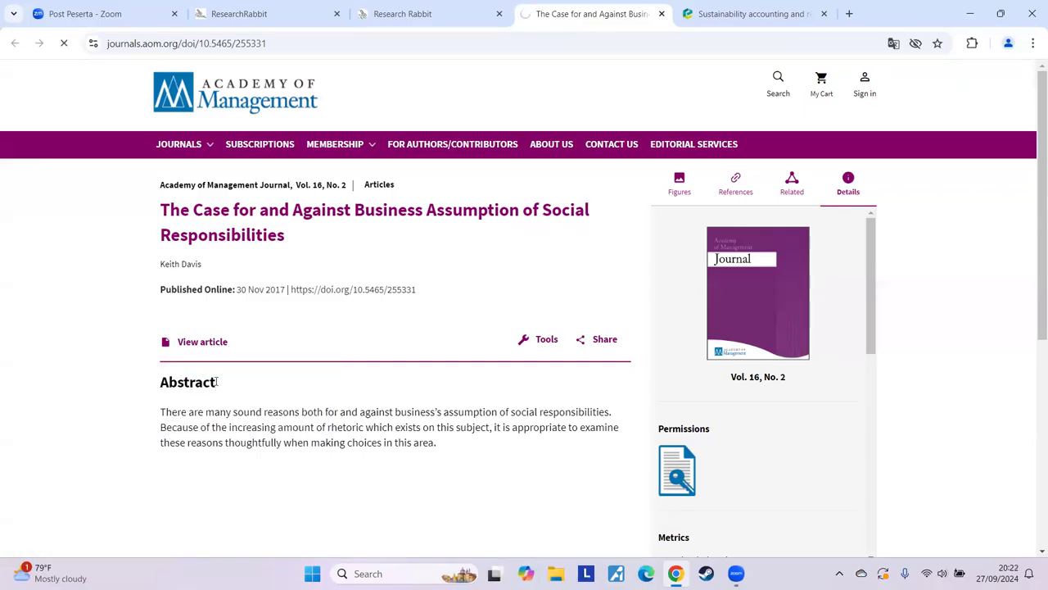
pyautogui.scroll(-4, 126, 374)
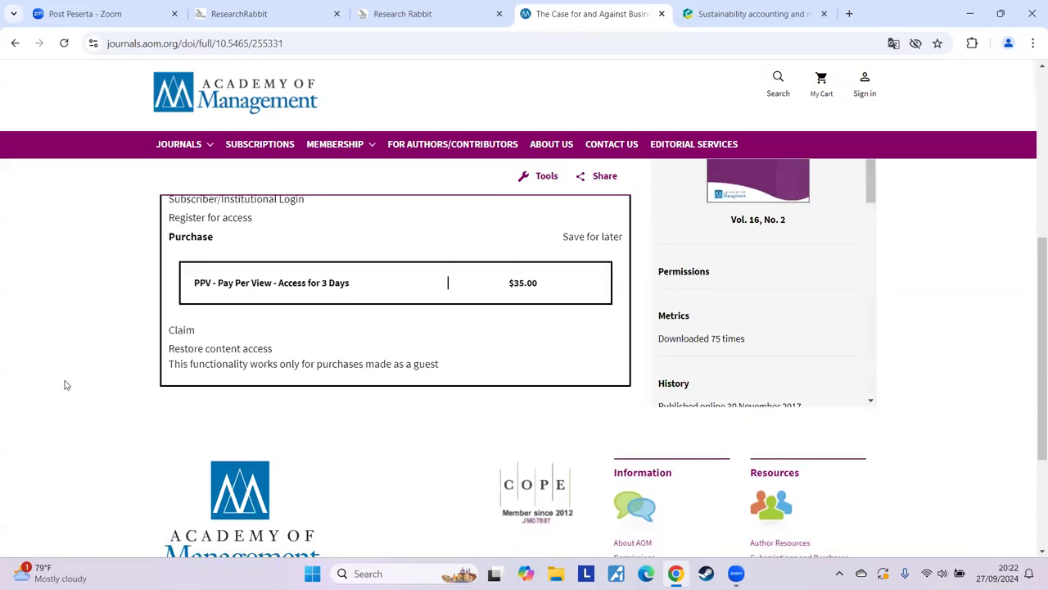
pyautogui.scroll(1, 65, 385)
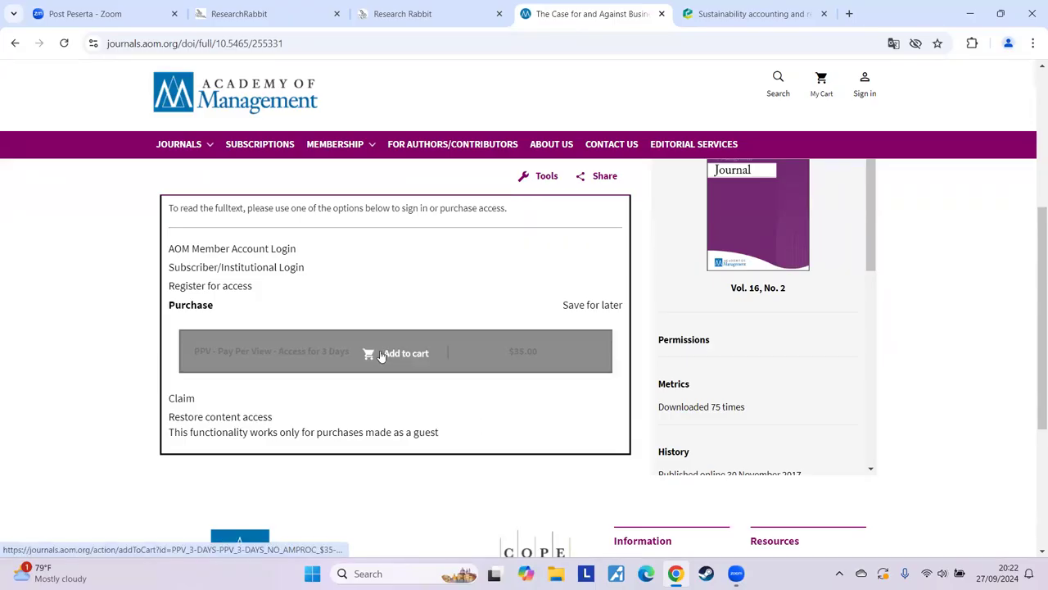
pyautogui.scroll(3, 510, 401)
pyautogui.scroll(1, 491, 270)
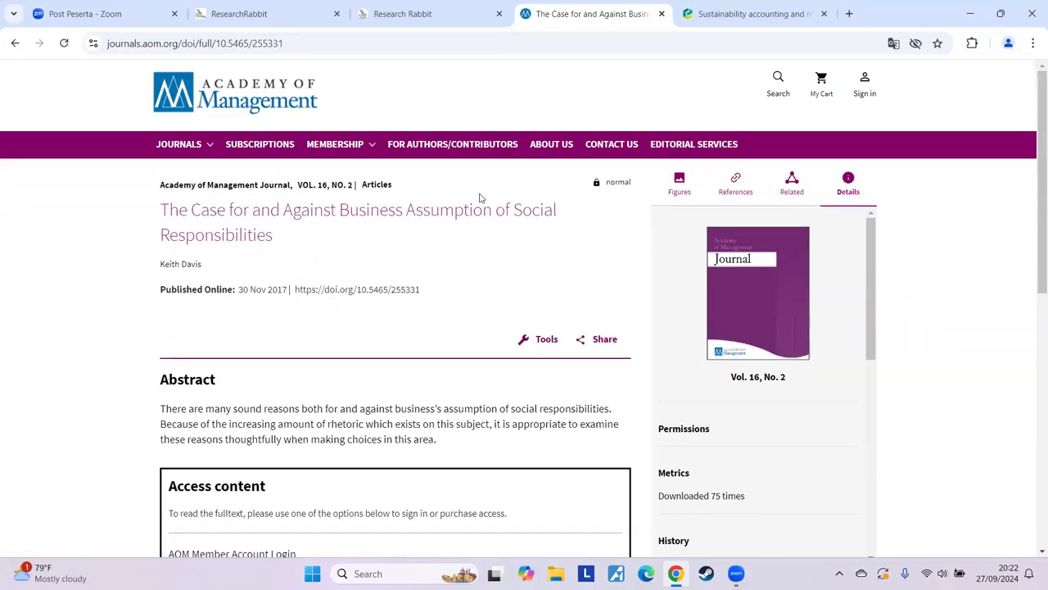
pyautogui.click(662, 14)
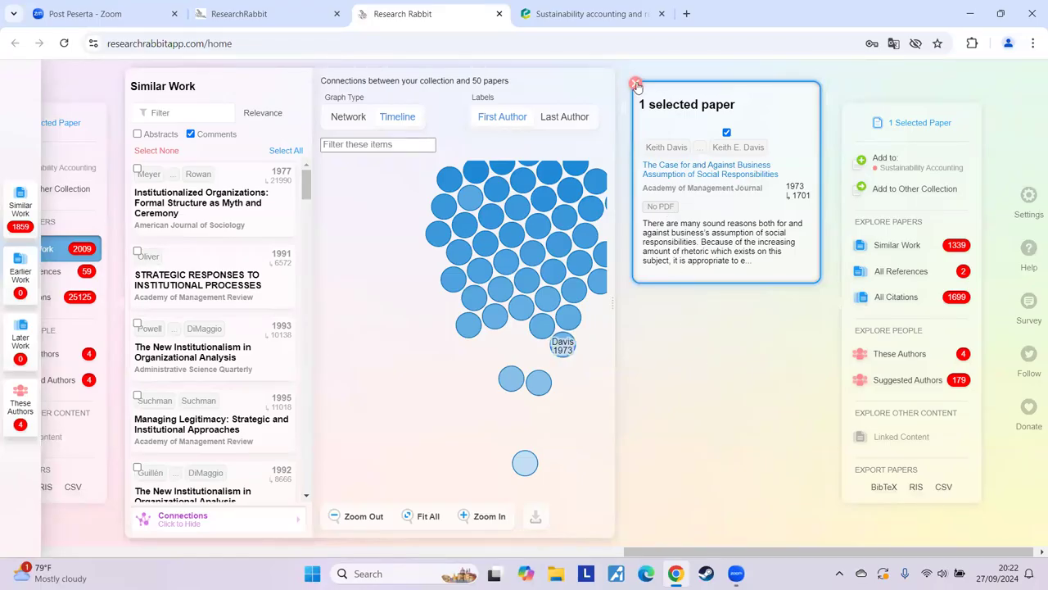
# Step: Close the selected 1973 paper and the 1983 paper's Similar Work to return to the earlier Similar Work timeline
pyautogui.click(638, 85)
pyautogui.moveTo(603, 554); pyautogui.dragTo(555, 560)
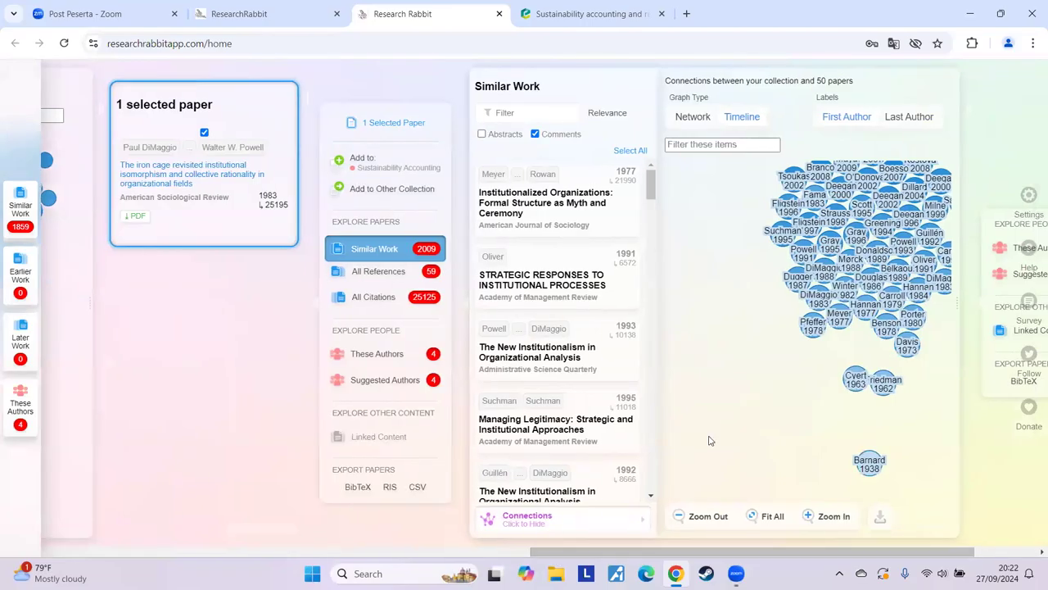
pyautogui.click(472, 69)
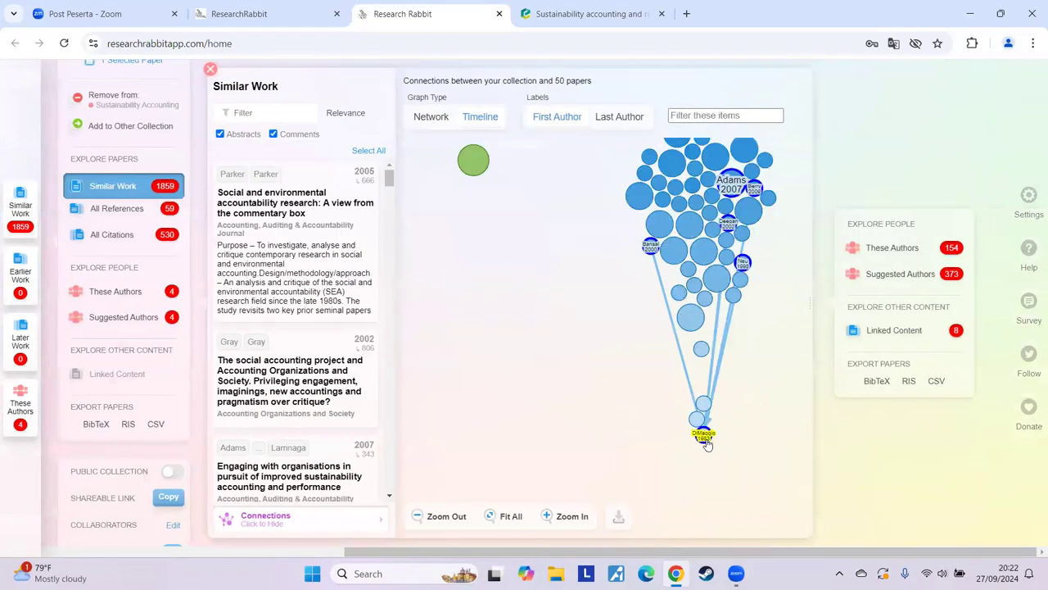
# Step: Reopen the 1983 paper "The iron cage revisited" from the timeline and review its abstract and citation on the publisher's page, dismissing the translation prompt
pyautogui.click(706, 441)
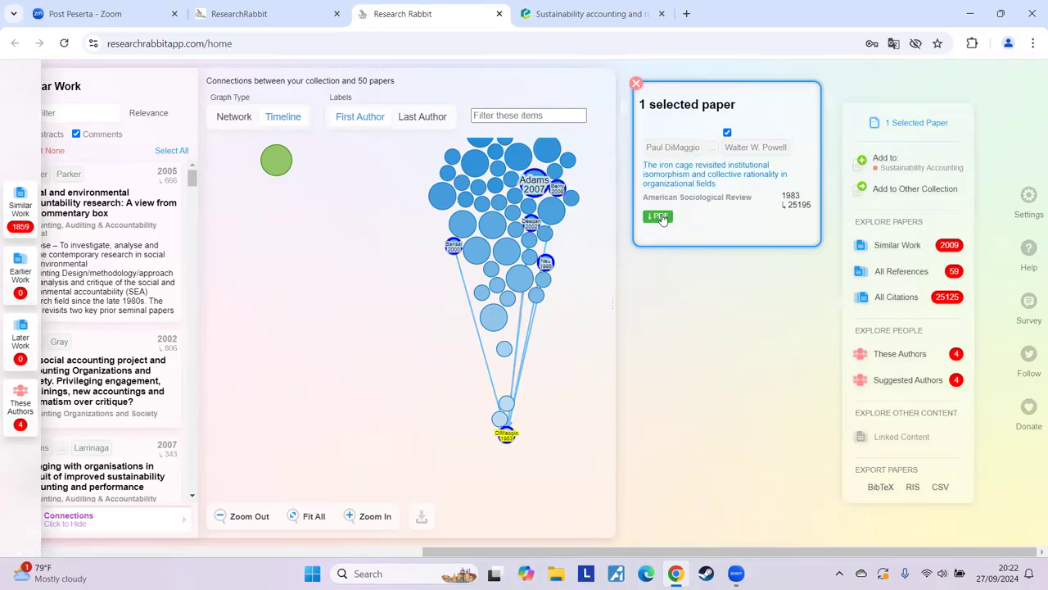
pyautogui.click(713, 185)
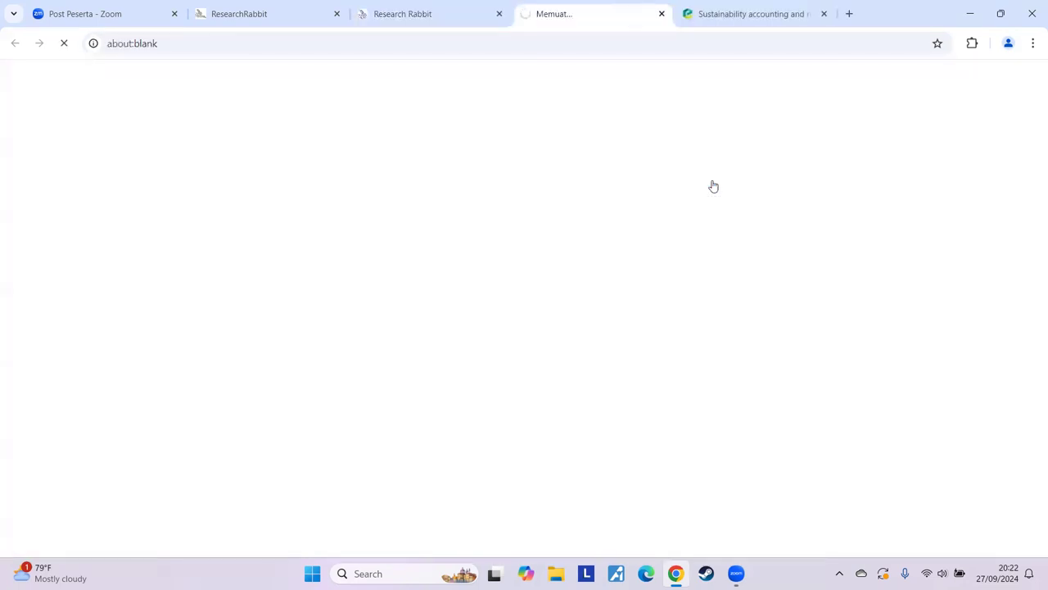
pyautogui.scroll(-2, 699, 377)
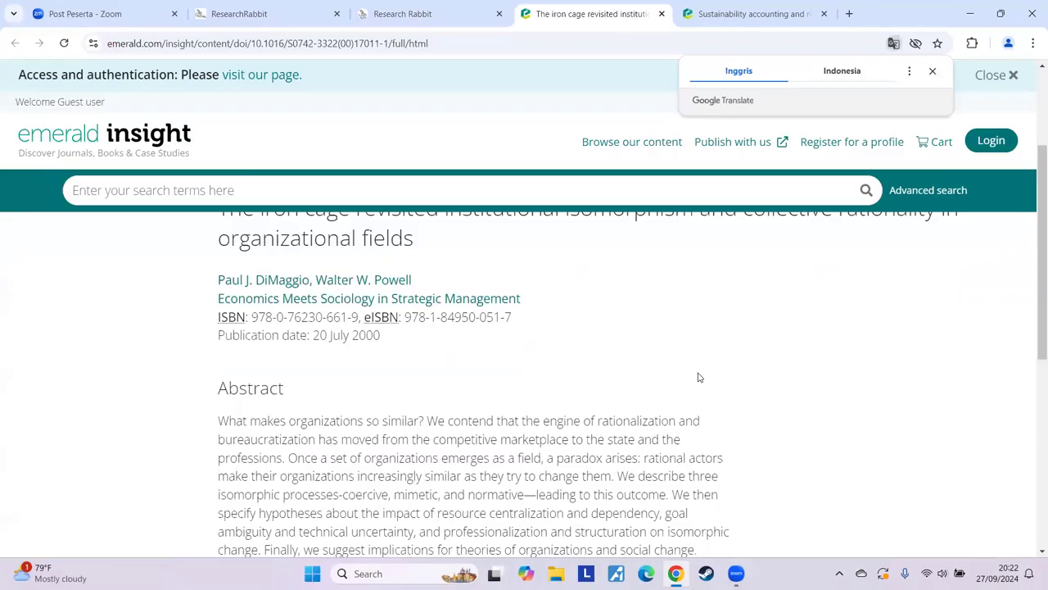
pyautogui.scroll(-6, 699, 377)
pyautogui.scroll(4, 695, 370)
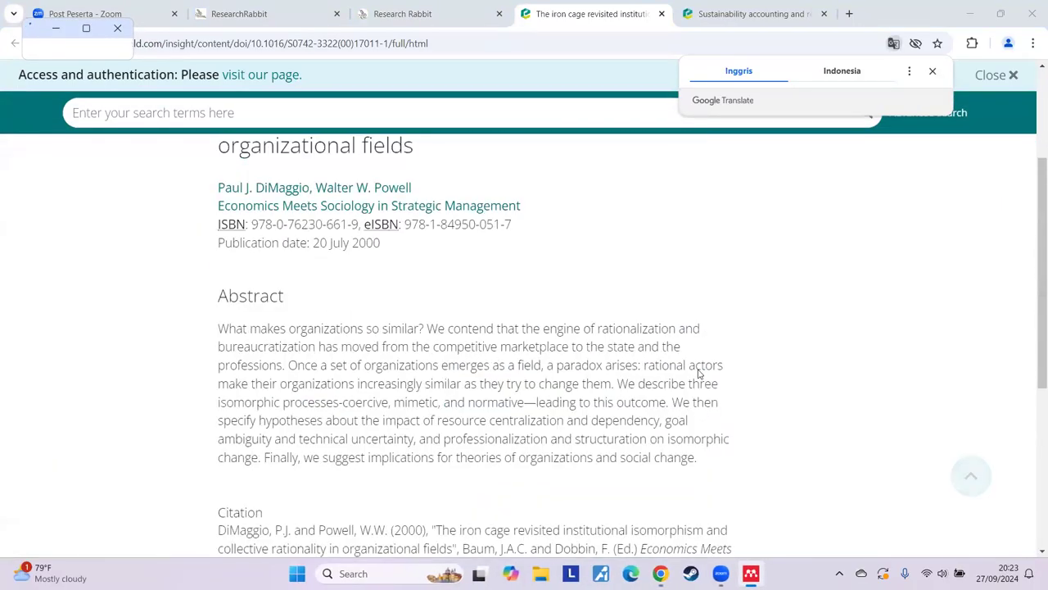
pyautogui.scroll(2, 704, 360)
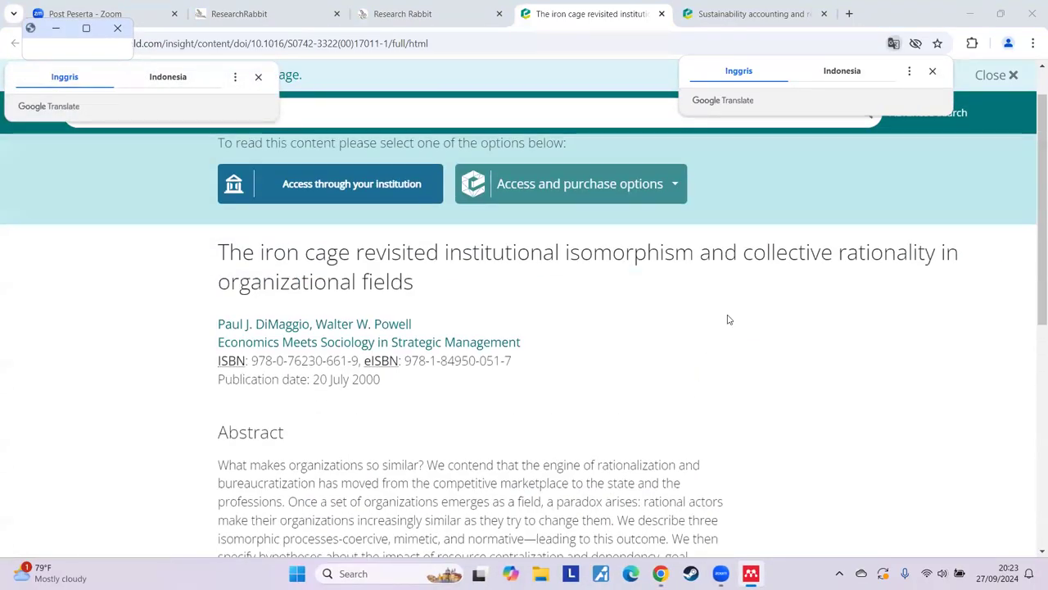
pyautogui.click(933, 73)
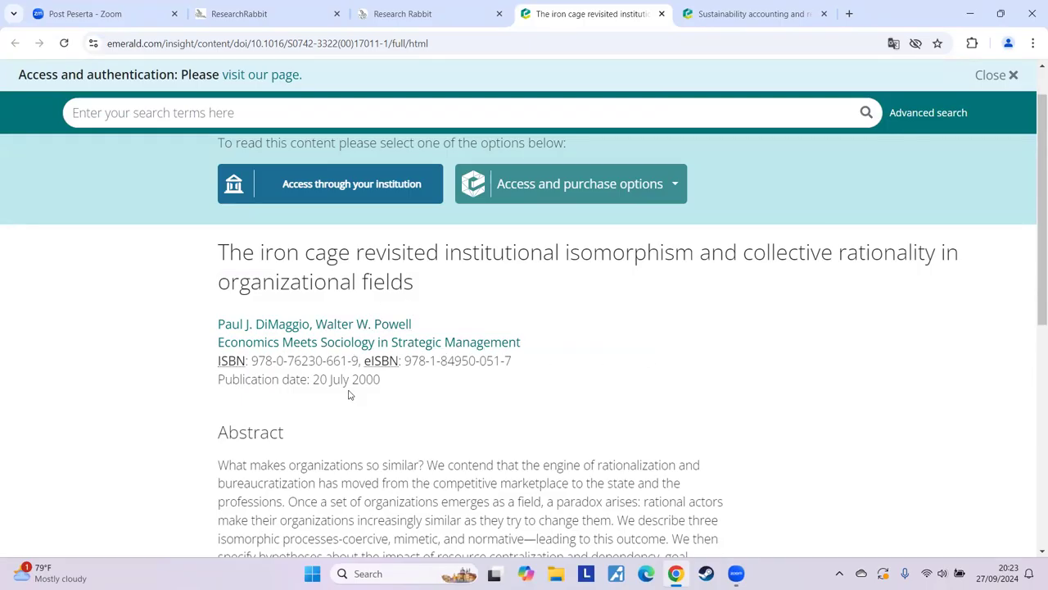
pyautogui.scroll(-3, 426, 388)
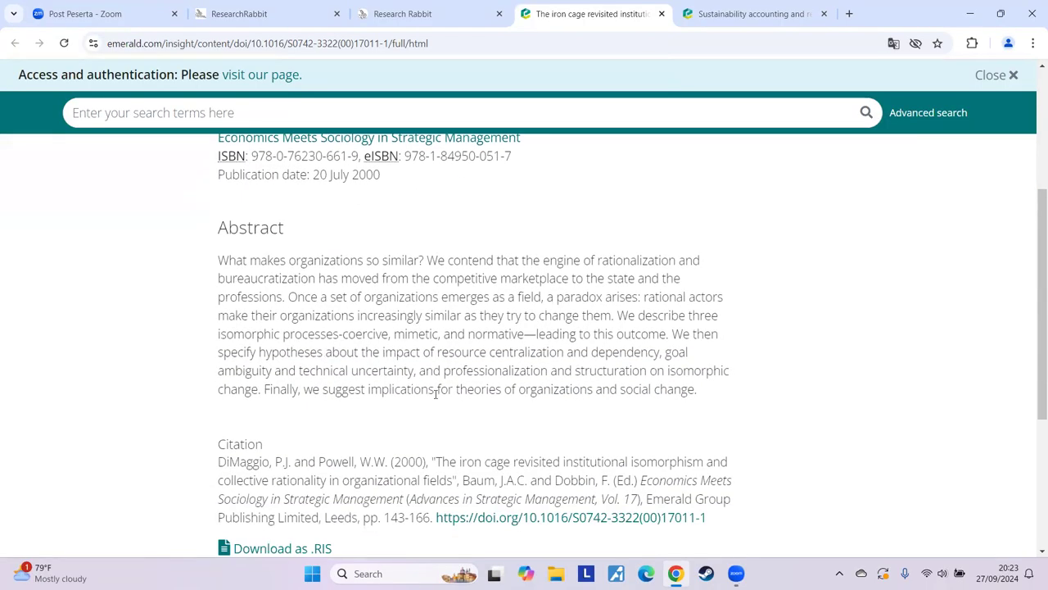
pyautogui.scroll(5, 434, 393)
# Step: Download the PDF of "The iron cage revisited" from Research Rabbit, open the downloaded file, and skim its first pages
pyautogui.click(466, 16)
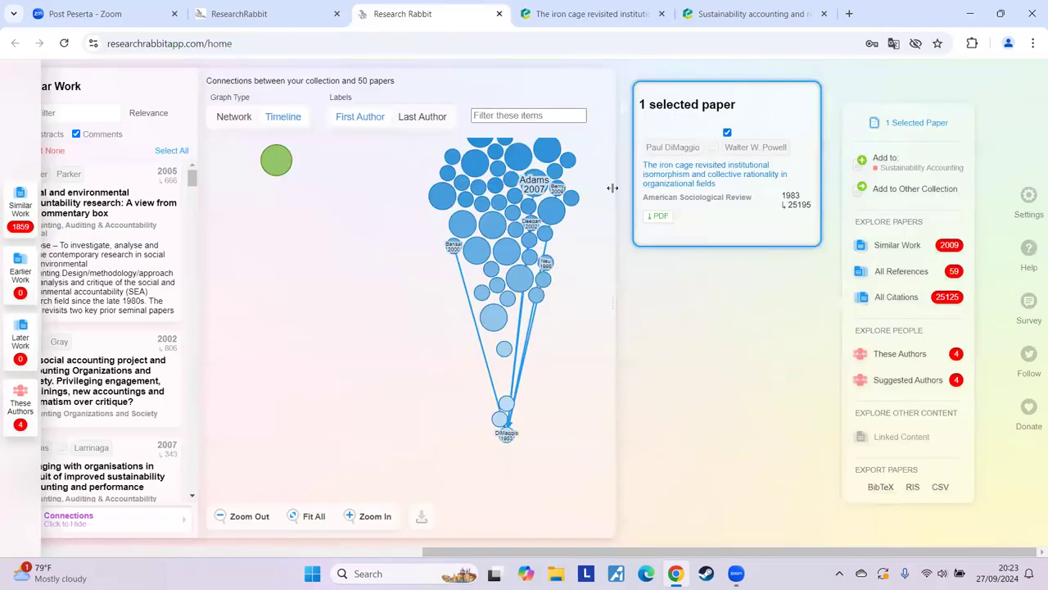
pyautogui.click(658, 218)
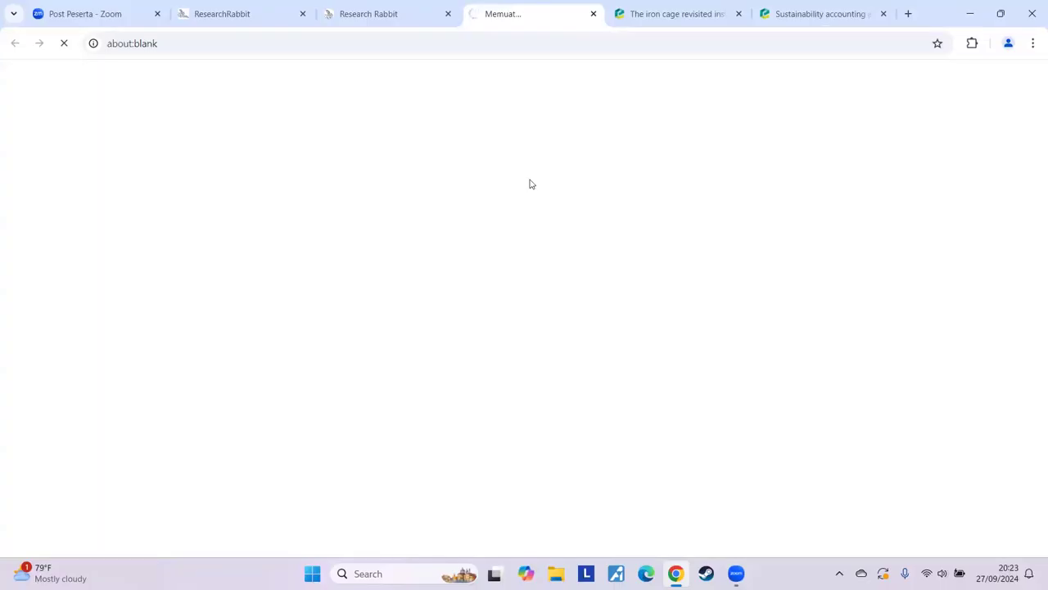
pyautogui.click(685, 17)
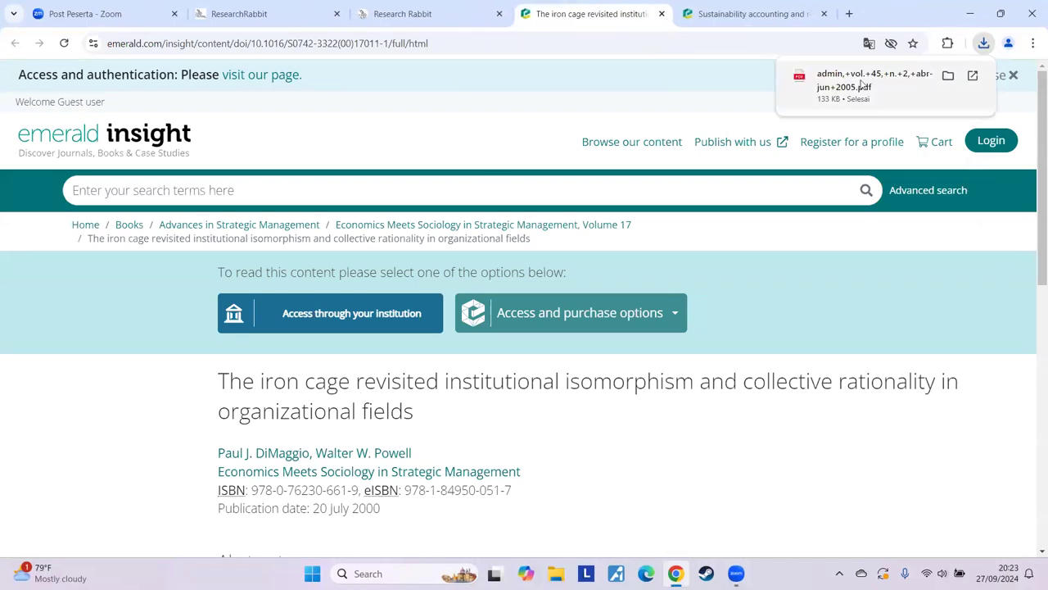
pyautogui.click(862, 82)
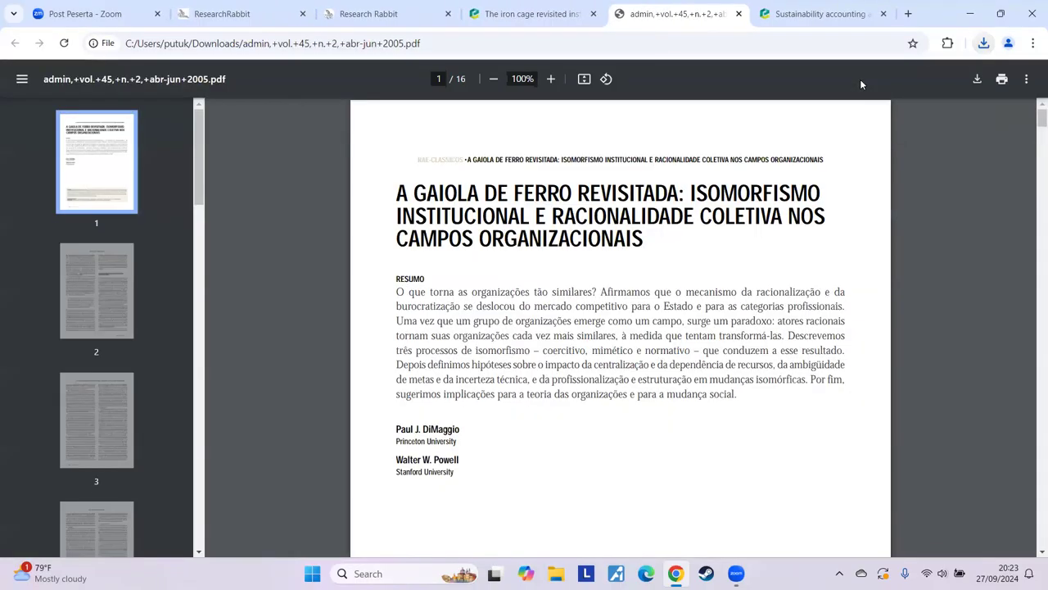
pyautogui.scroll(-8, 568, 316)
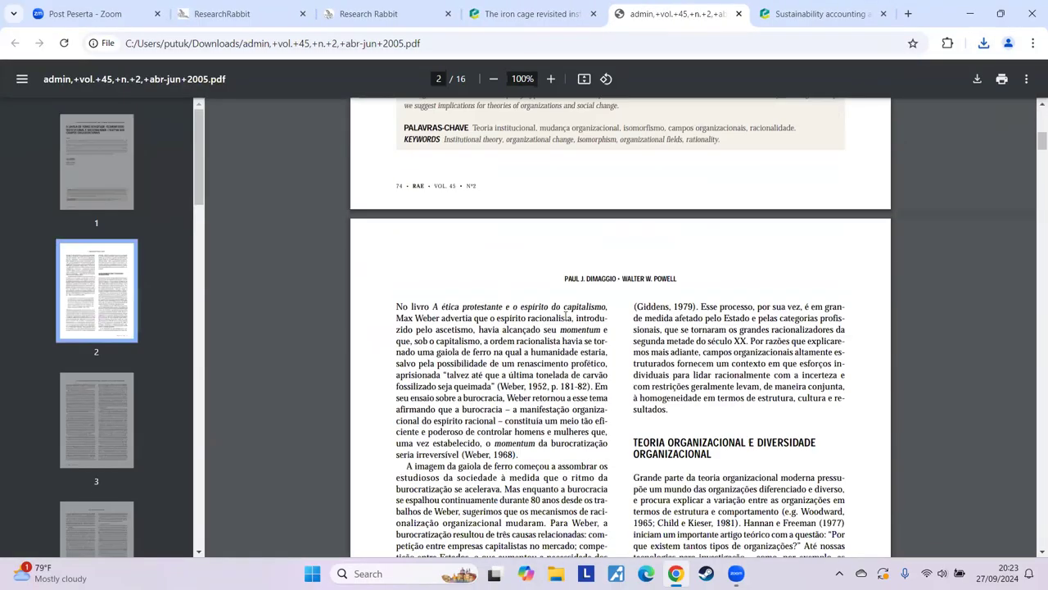
pyautogui.scroll(8, 563, 315)
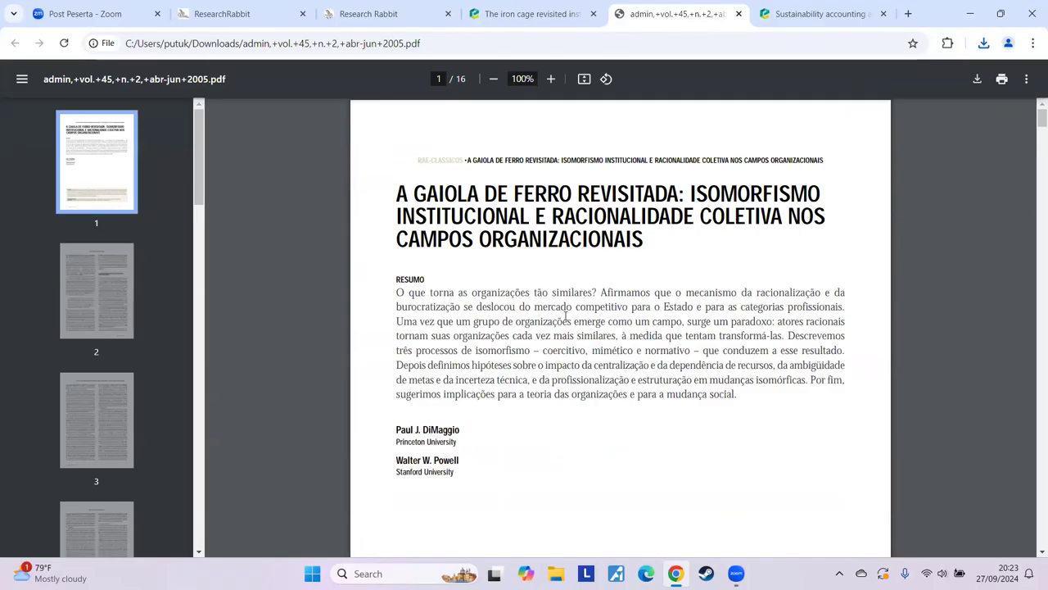
# Step: Skim the downloaded Portuguese version of "The iron cage revisited" as far as page 8 and close the PDF
pyautogui.scroll(-1, 527, 290)
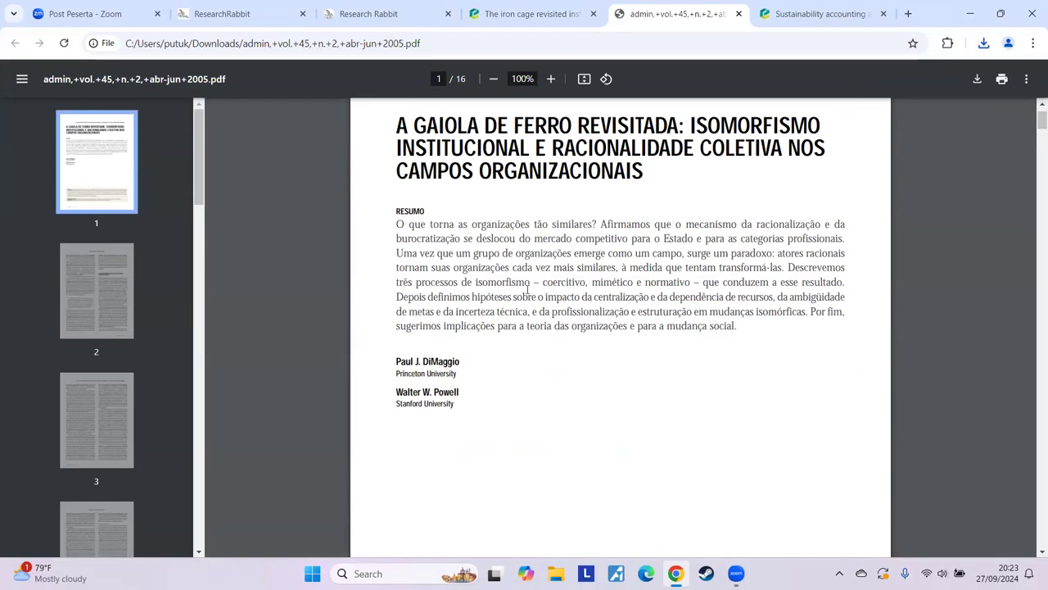
pyautogui.scroll(1, 529, 289)
pyautogui.scroll(-10, 528, 290)
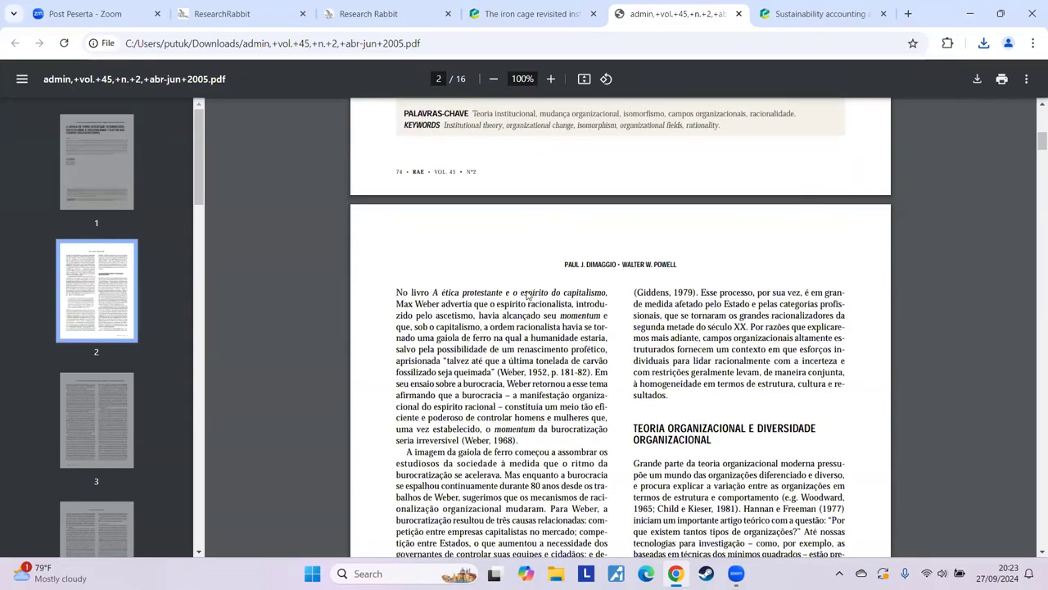
pyautogui.scroll(-9, 527, 294)
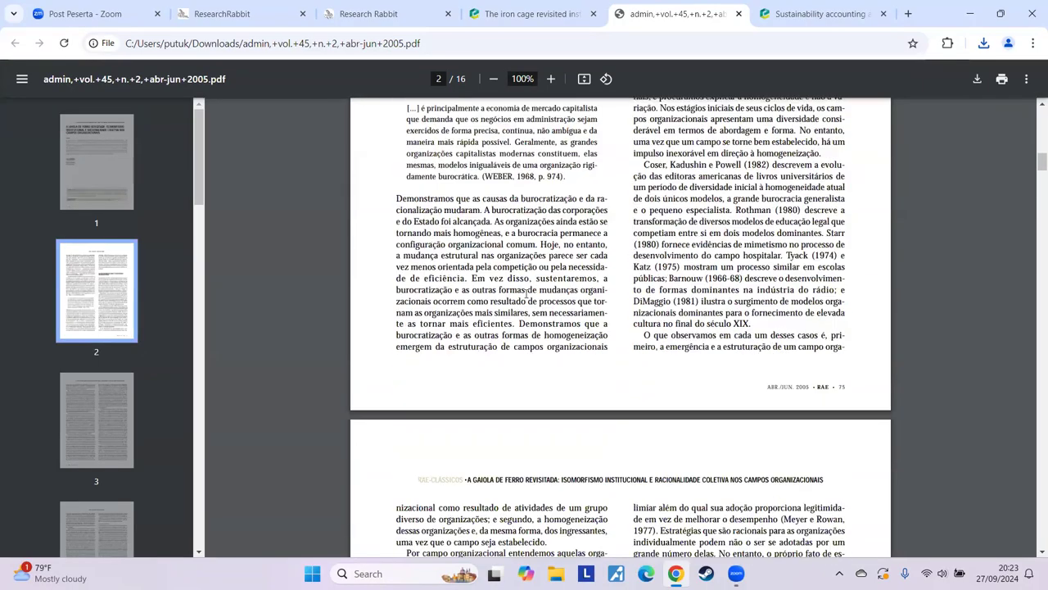
pyautogui.scroll(-5, 525, 293)
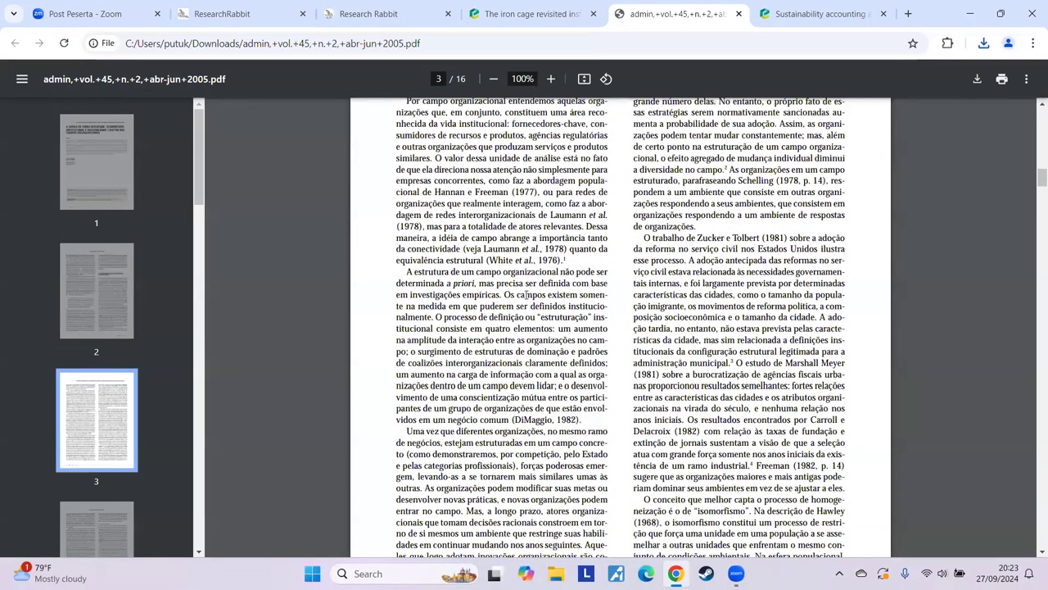
pyautogui.scroll(-12, 527, 294)
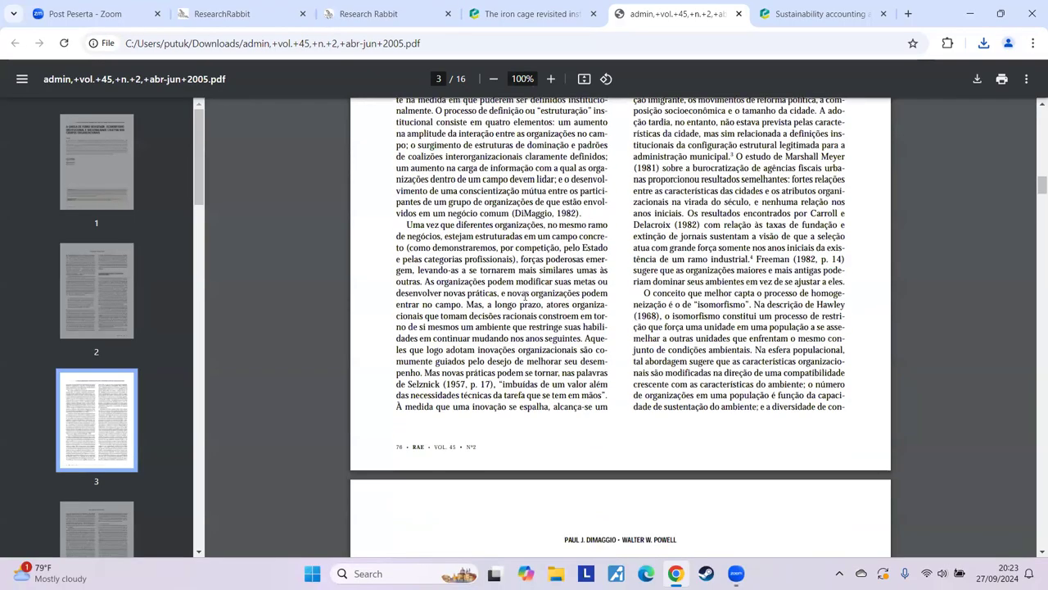
pyautogui.scroll(-20, 524, 298)
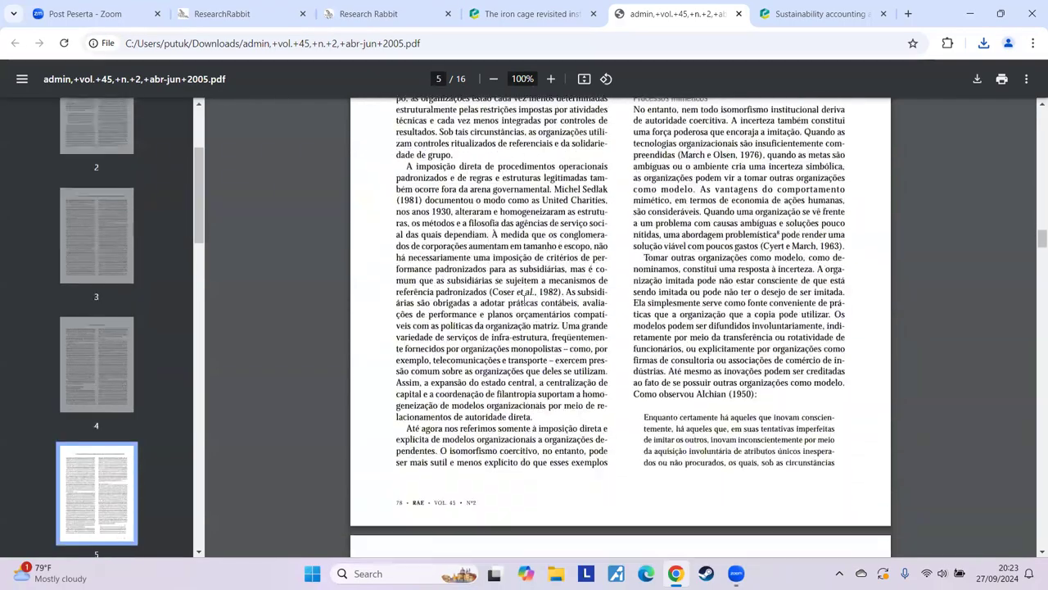
pyautogui.scroll(-4, 524, 303)
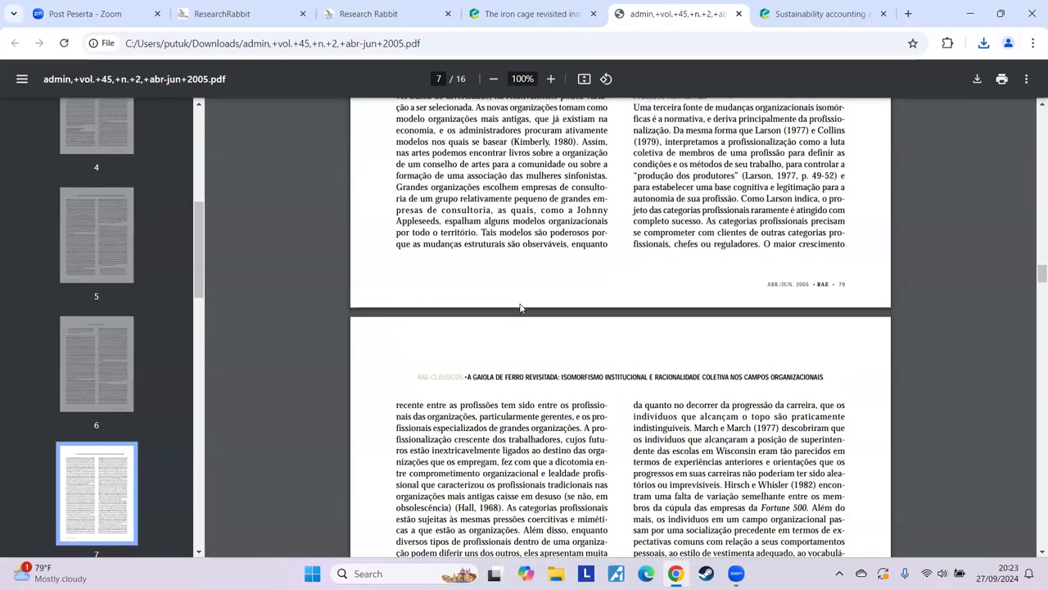
pyautogui.scroll(-5, 520, 305)
pyautogui.scroll(-12, 520, 305)
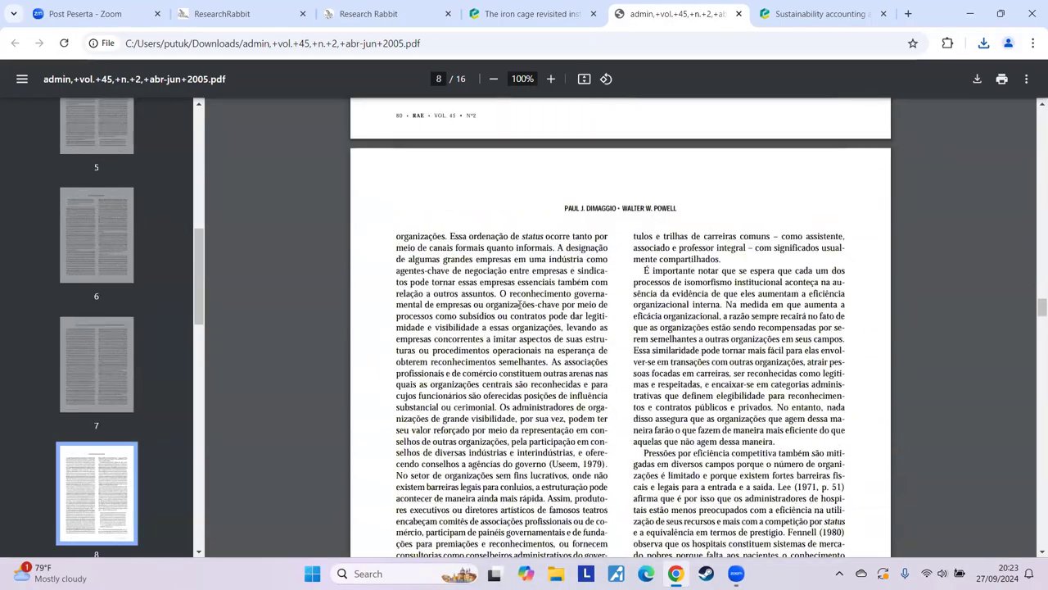
pyautogui.scroll(-4, 520, 304)
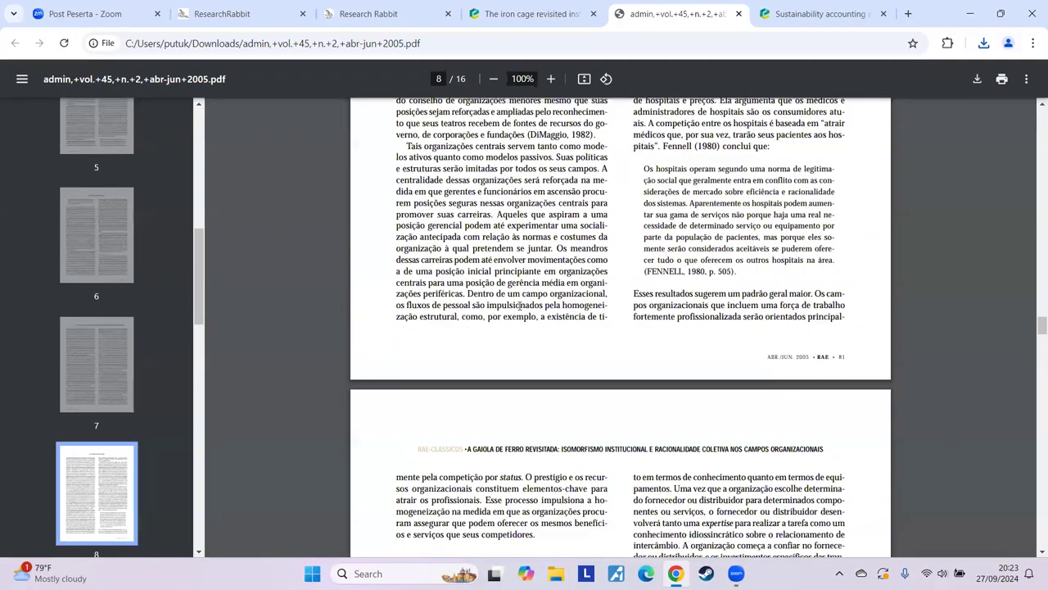
pyautogui.click(739, 13)
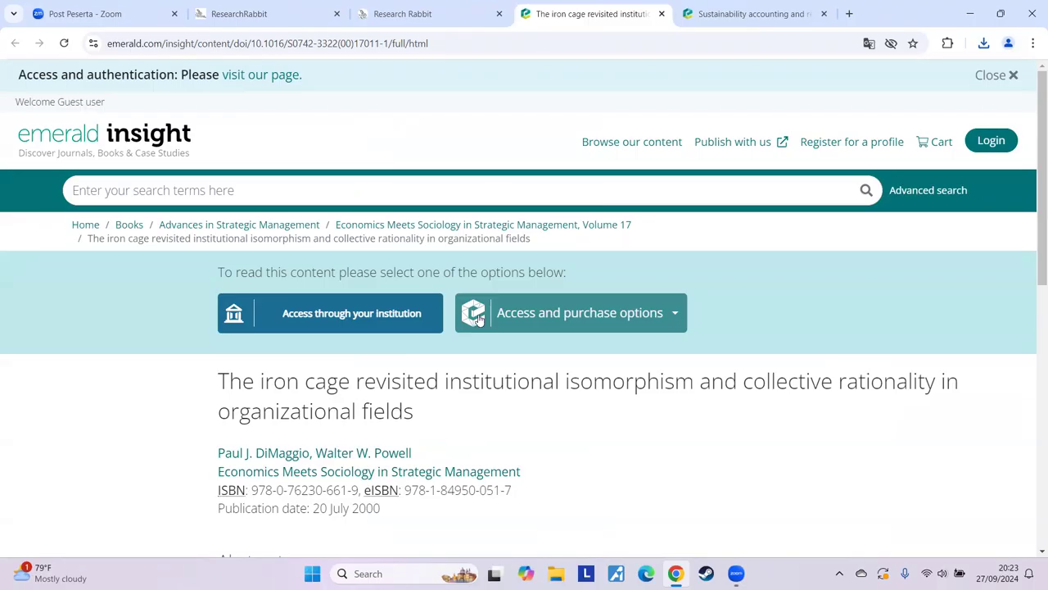
# Step: Review the title, publication details, abstract and citation of "The iron cage revisited" on the Emerald page
pyautogui.scroll(-4, 451, 422)
pyautogui.scroll(1, 451, 422)
pyautogui.scroll(4, 451, 422)
pyautogui.scroll(-4, 393, 332)
pyautogui.scroll(2, 364, 316)
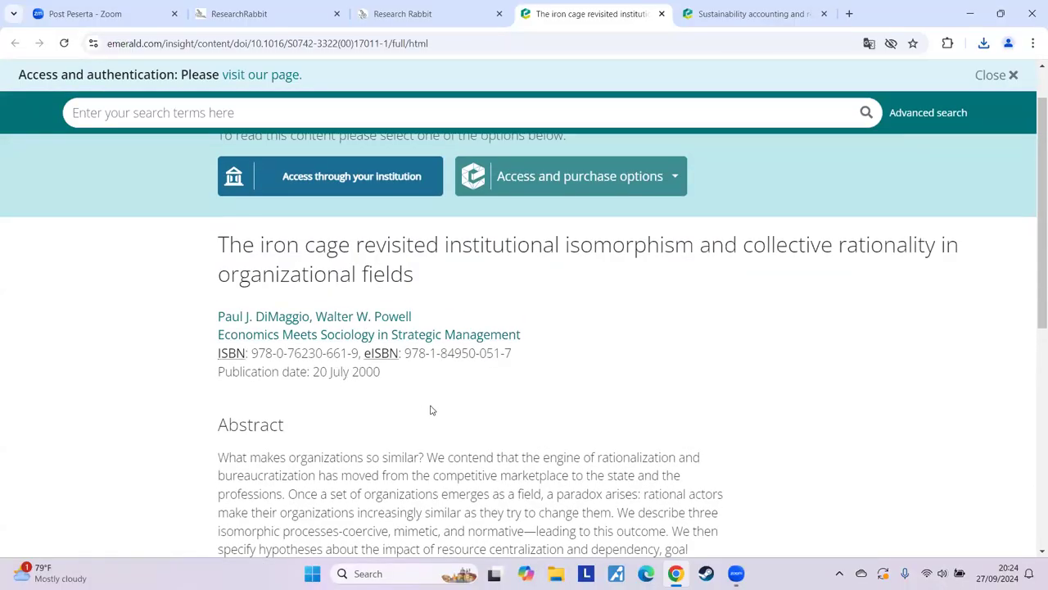
pyautogui.scroll(-3, 410, 408)
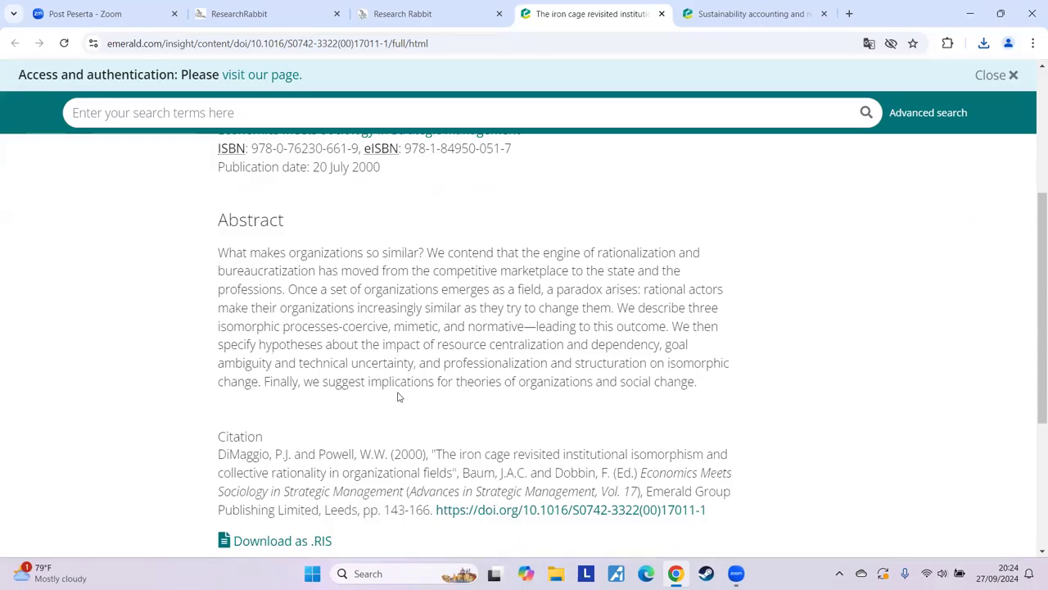
pyautogui.scroll(5, 399, 393)
# Step: Check the 1983 paper's entry in Research Rabbit, close its Emerald page, and return to the Similar Work timeline
pyautogui.click(467, 16)
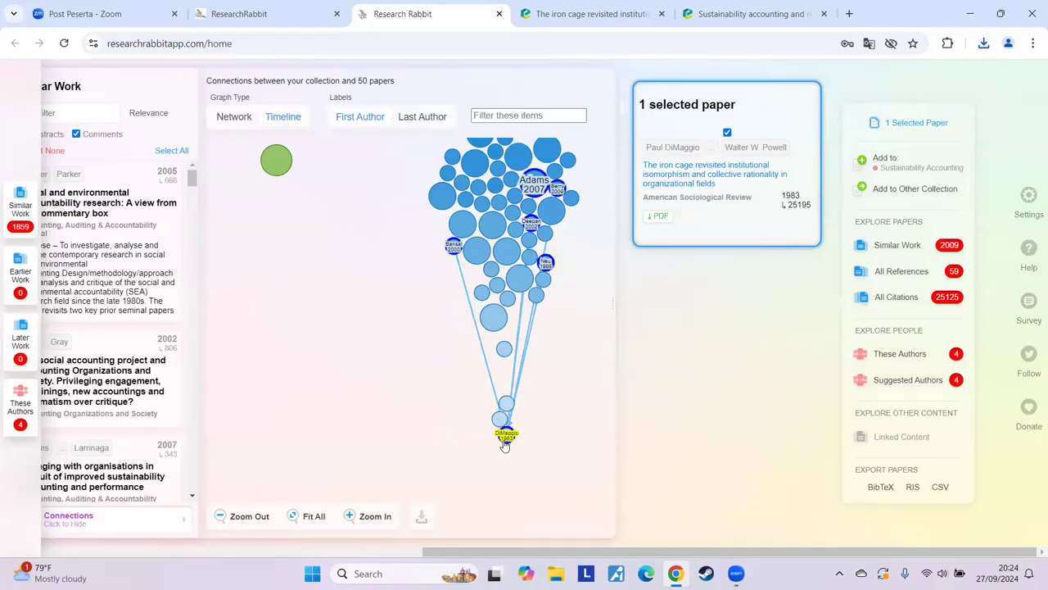
pyautogui.click(598, 17)
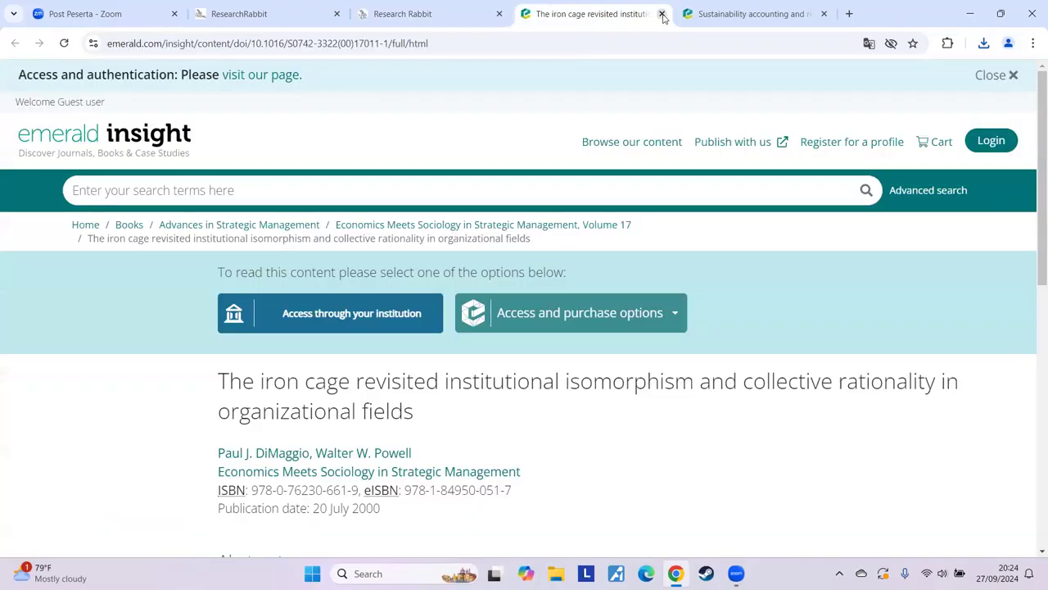
pyautogui.click(662, 14)
pyautogui.click(457, 18)
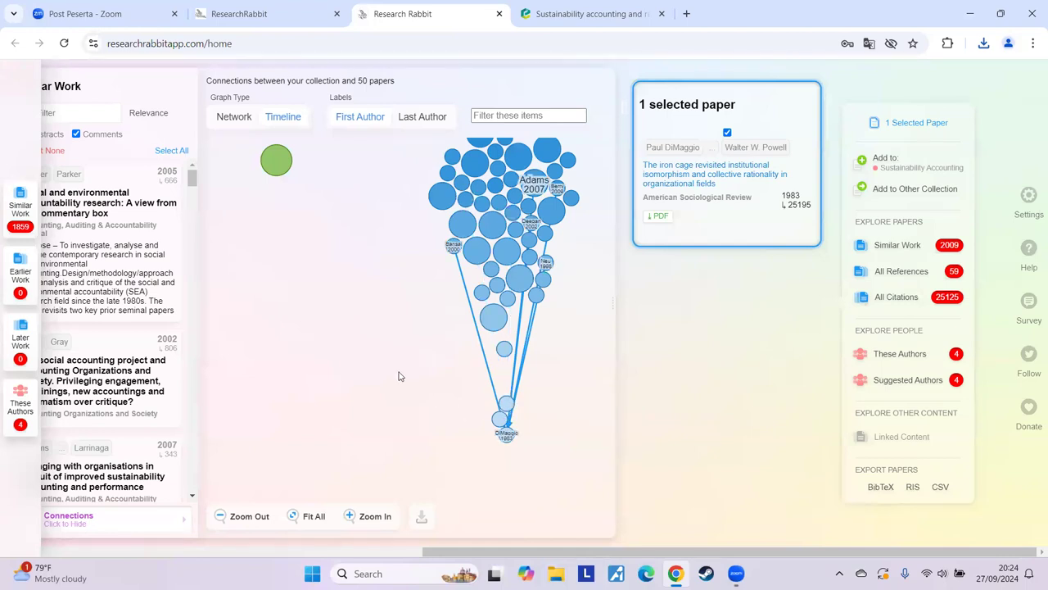
# Step: Fit more of the Similar Work timeline in view, and close the selected 1983 paper and the Similar Work results
pyautogui.scroll(-3, 398, 382)
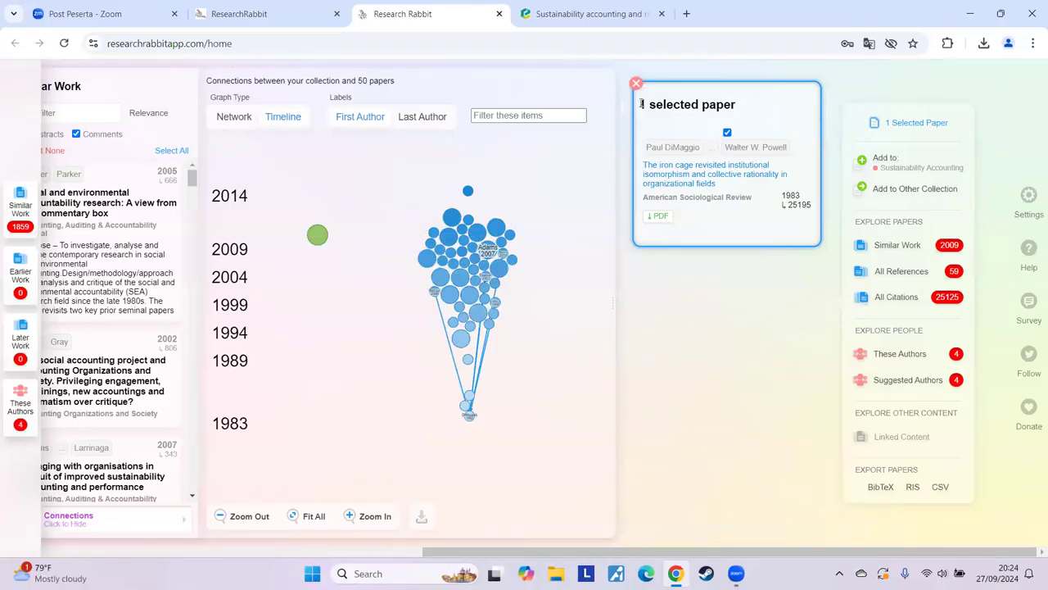
pyautogui.click(637, 87)
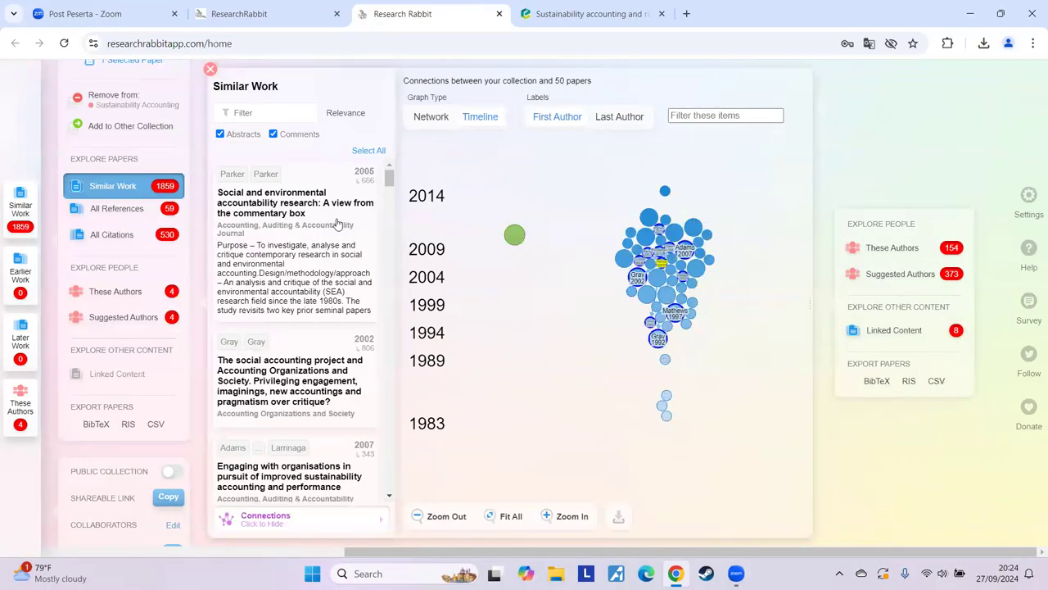
pyautogui.click(211, 70)
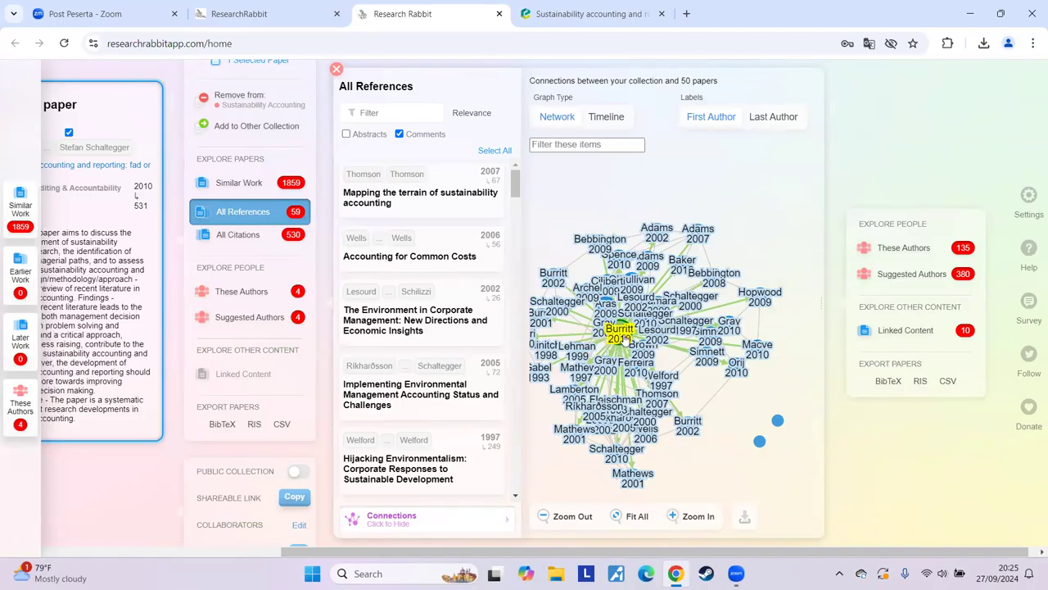
# Step: Show all references of the 2010 paper as a timeline and open the oldest one, from 1993, on its publisher's page
pyautogui.click(607, 117)
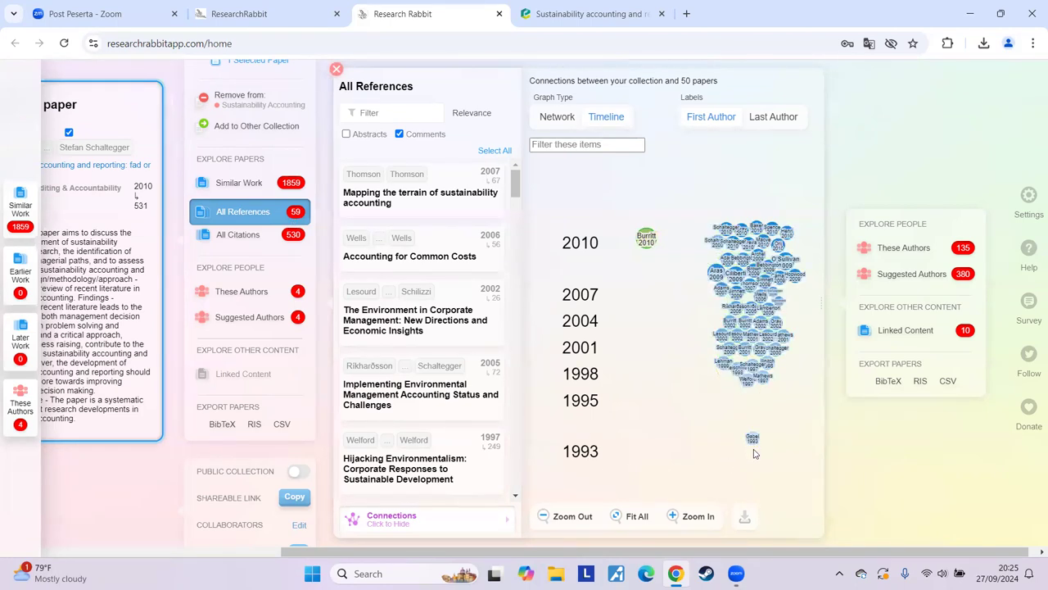
pyautogui.click(753, 441)
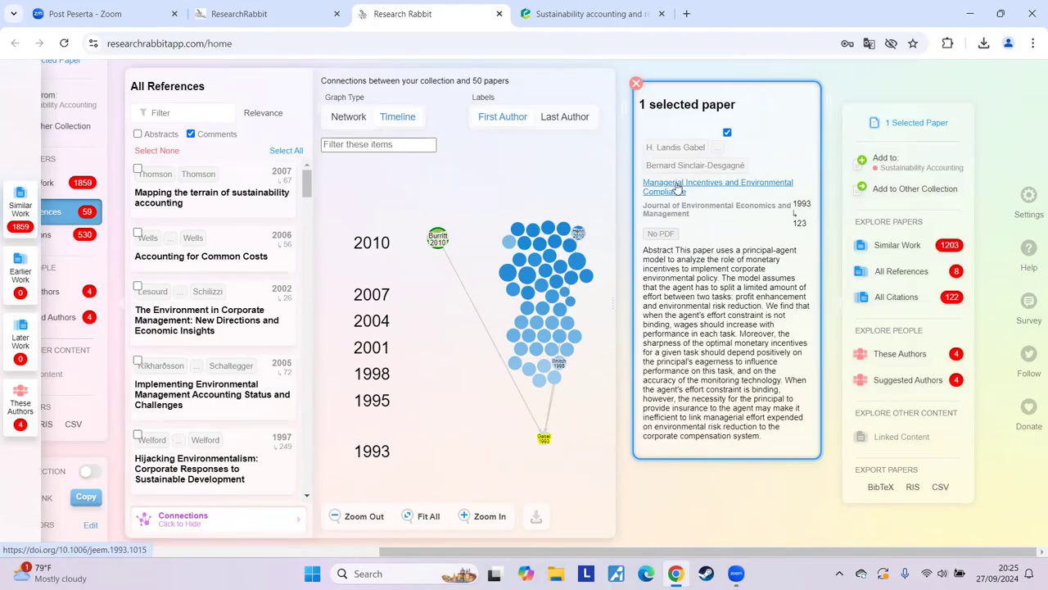
pyautogui.click(677, 194)
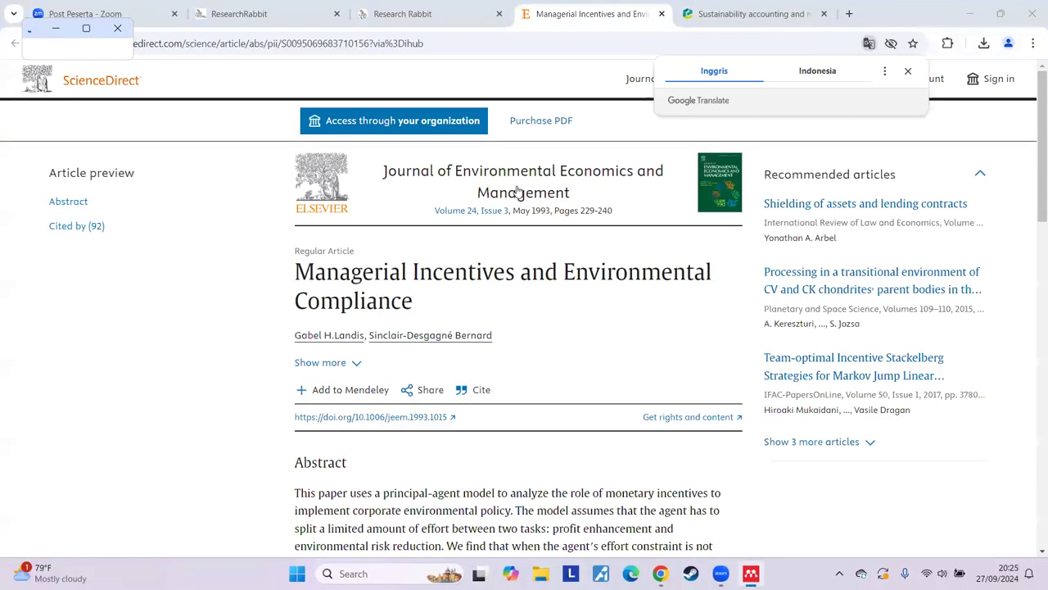
# Step: Dismiss the translation prompt and review the abstract, citing articles and expanded publication details of "Managerial Incentives and Environmental Compliance"
pyautogui.click(908, 73)
pyautogui.scroll(-5, 231, 389)
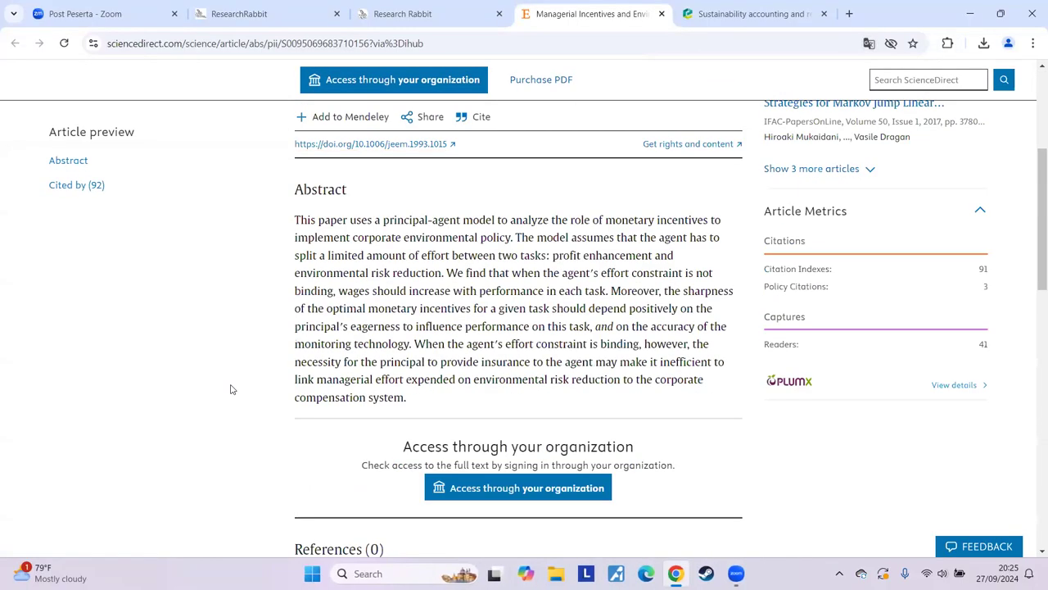
pyautogui.scroll(-2, 231, 389)
pyautogui.scroll(-4, 246, 456)
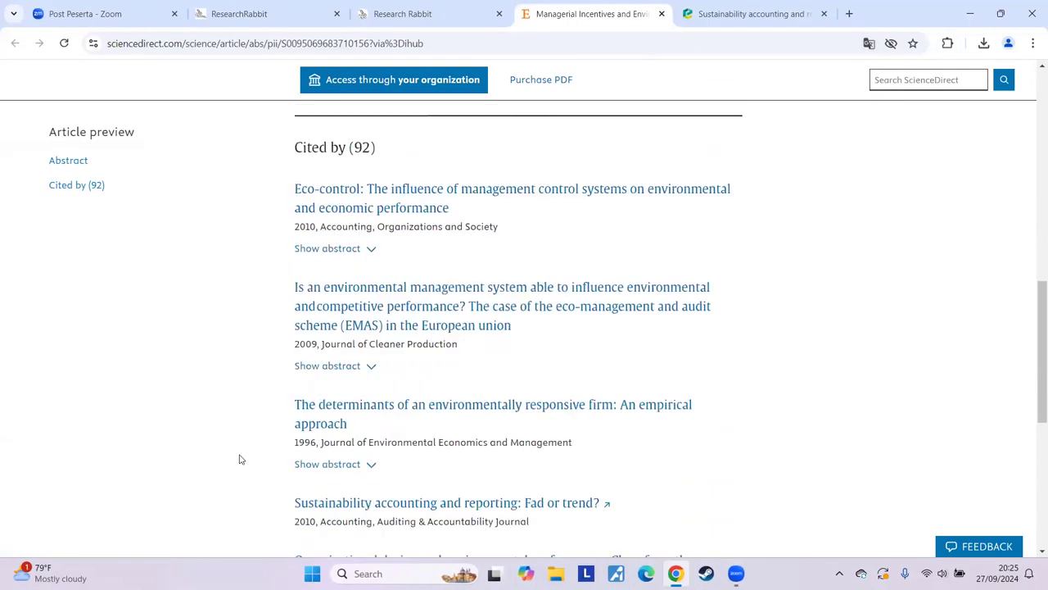
pyautogui.scroll(10, 240, 458)
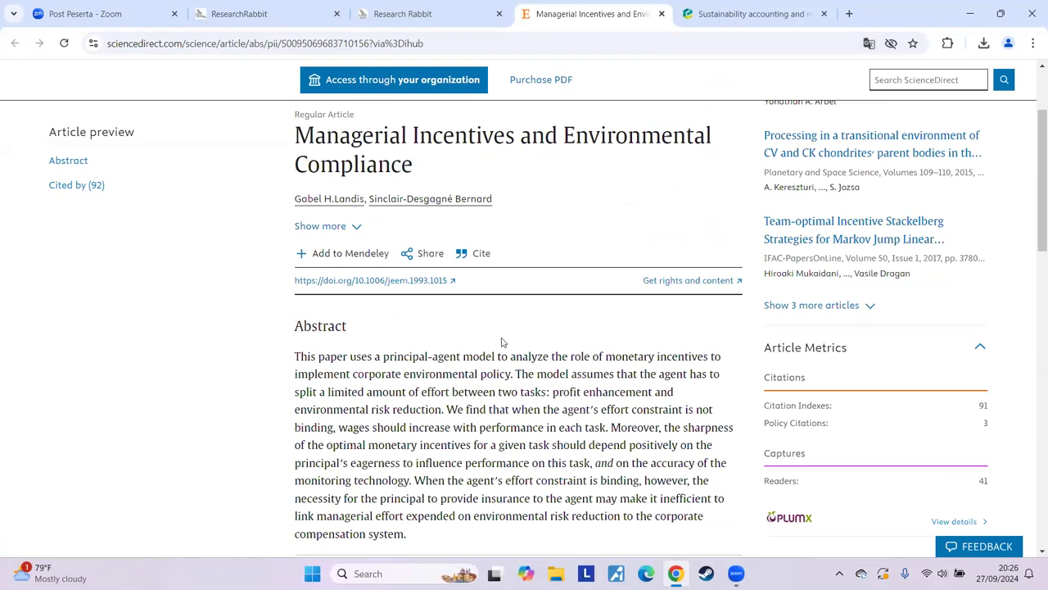
pyautogui.click(358, 227)
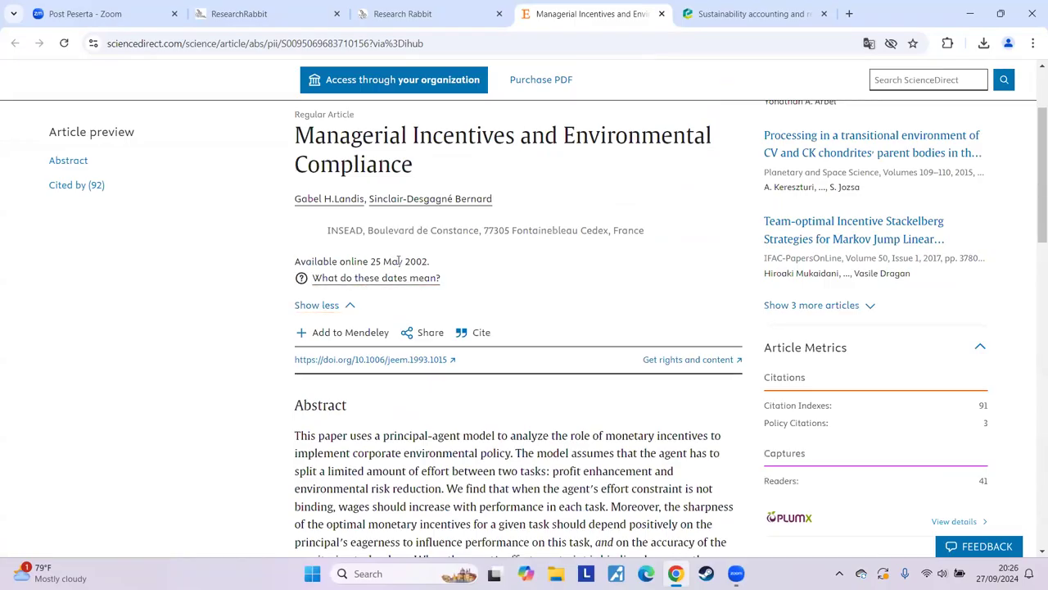
pyautogui.scroll(-3, 293, 337)
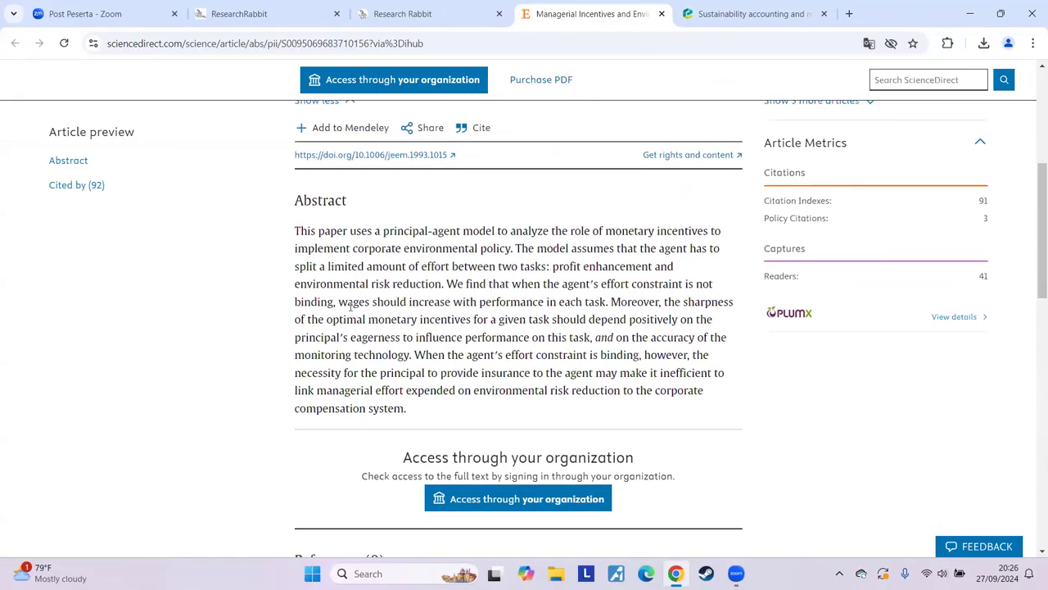
pyautogui.scroll(3, 385, 315)
pyautogui.scroll(-1, 443, 329)
pyautogui.scroll(1, 442, 328)
pyautogui.scroll(-1, 442, 329)
pyautogui.scroll(1, 443, 329)
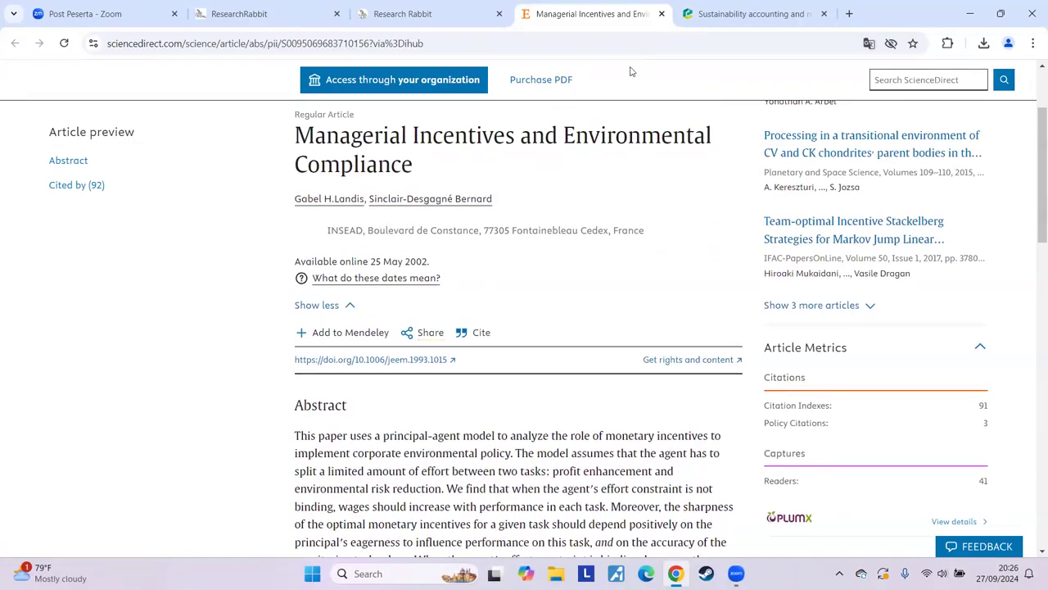
# Step: Return to Research Rabbit and show all citations of the 2010 paper "Sustainability accounting and reporting: fad or trend?" as a timeline
pyautogui.click(453, 15)
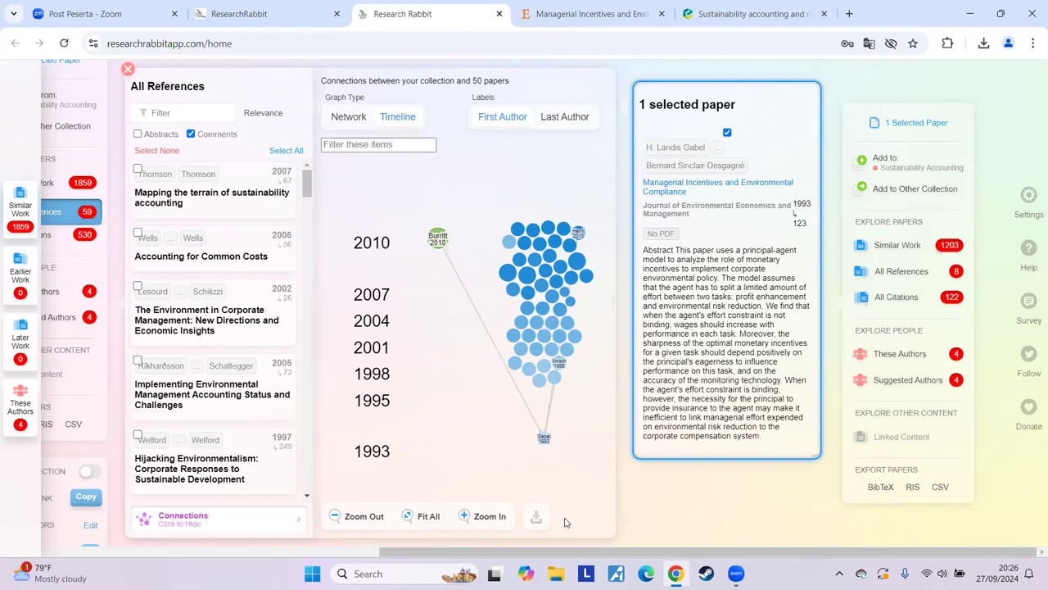
pyautogui.moveTo(498, 555); pyautogui.dragTo(320, 554)
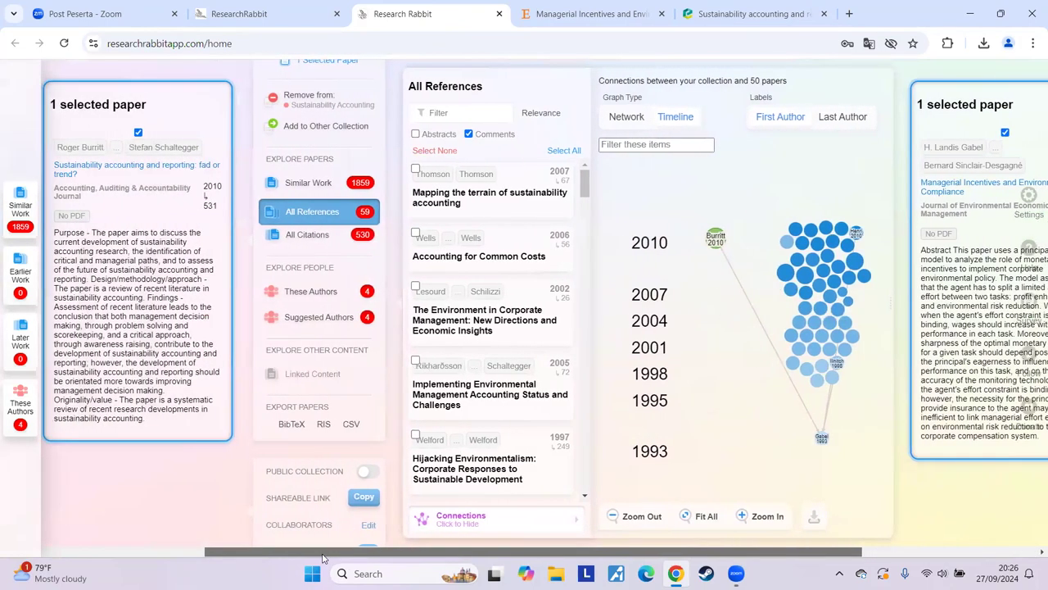
pyautogui.click(319, 235)
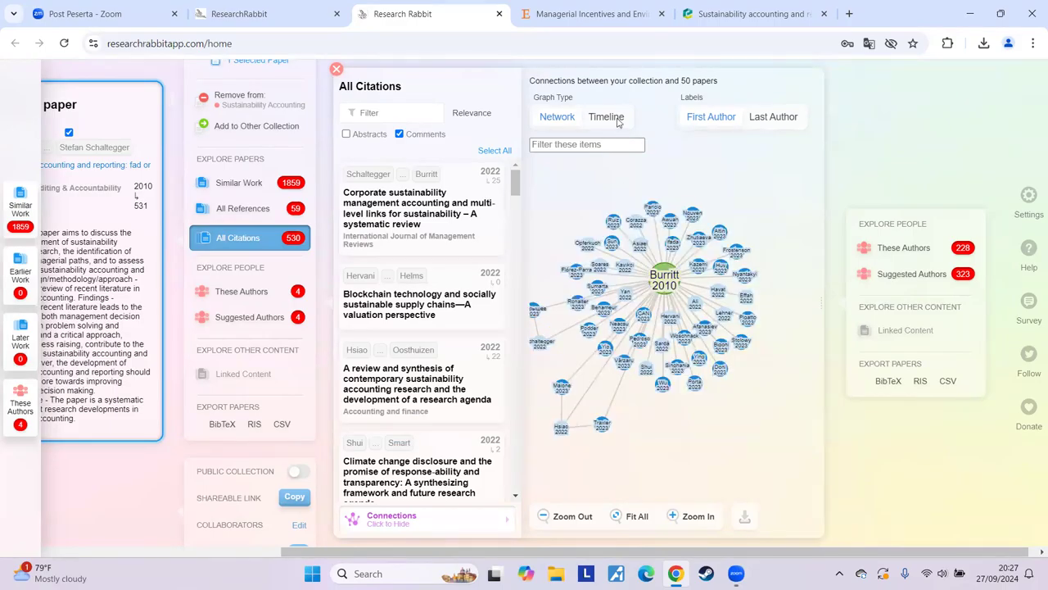
pyautogui.click(618, 119)
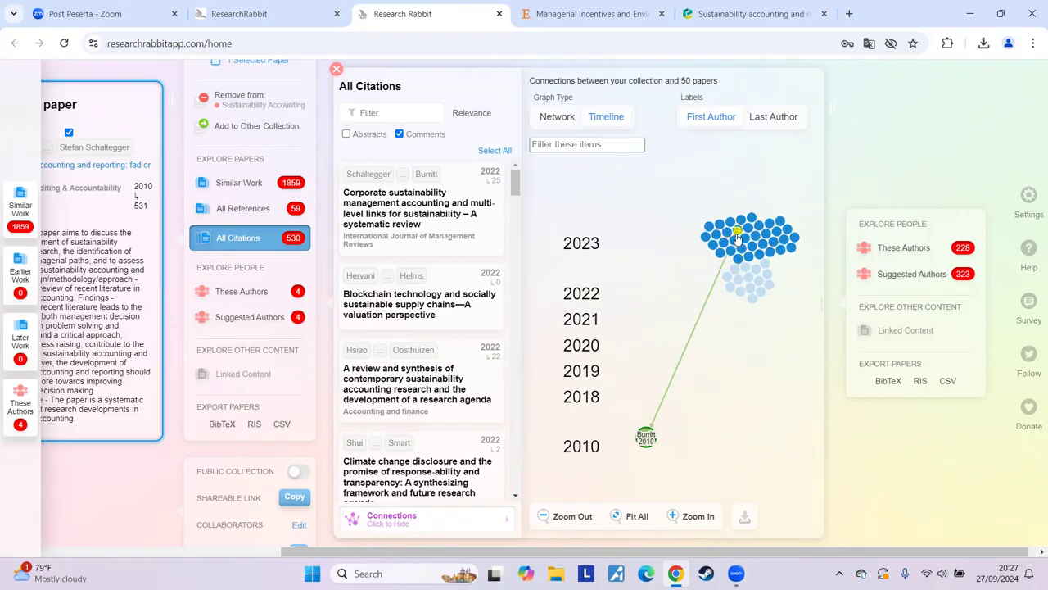
# Step: Look through the list of citing papers and examine the newest 2023 cluster closely in the citations timeline
pyautogui.moveTo(519, 190); pyautogui.dragTo(523, 491)
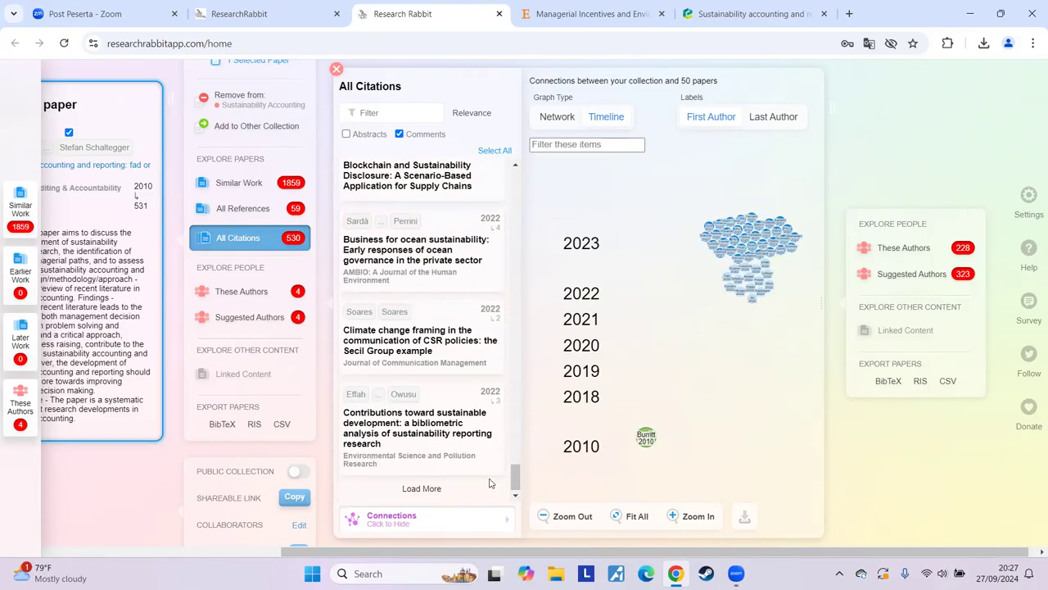
pyautogui.moveTo(516, 479); pyautogui.dragTo(527, 187)
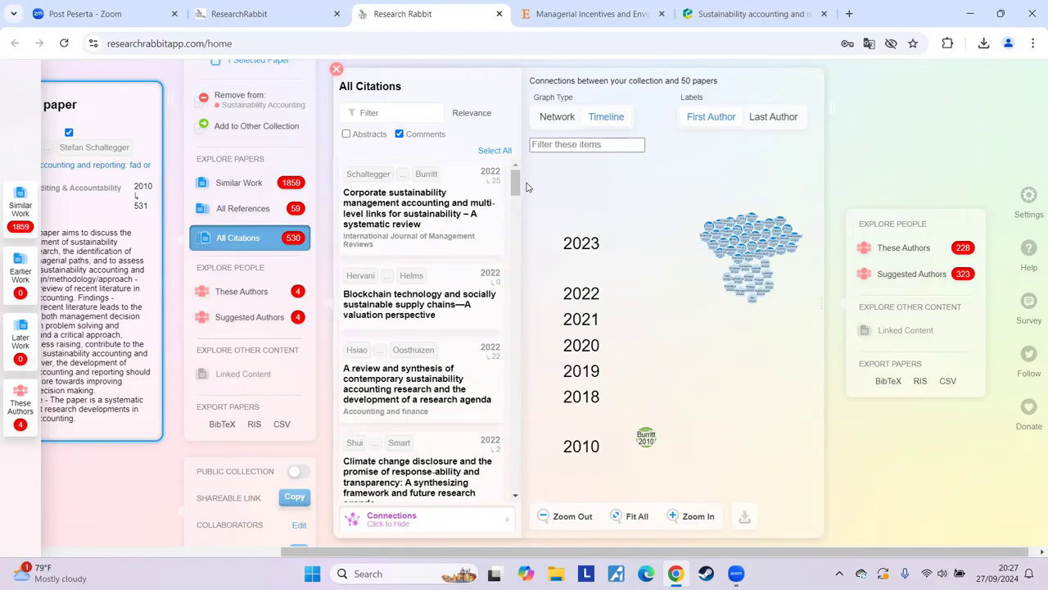
pyautogui.scroll(8, 742, 226)
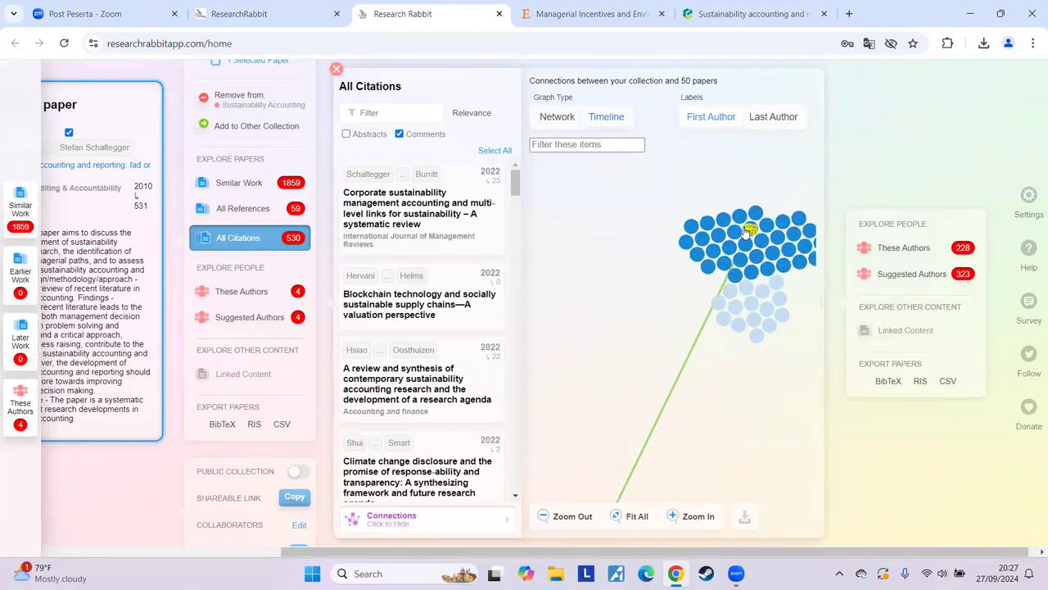
pyautogui.scroll(-5, 736, 265)
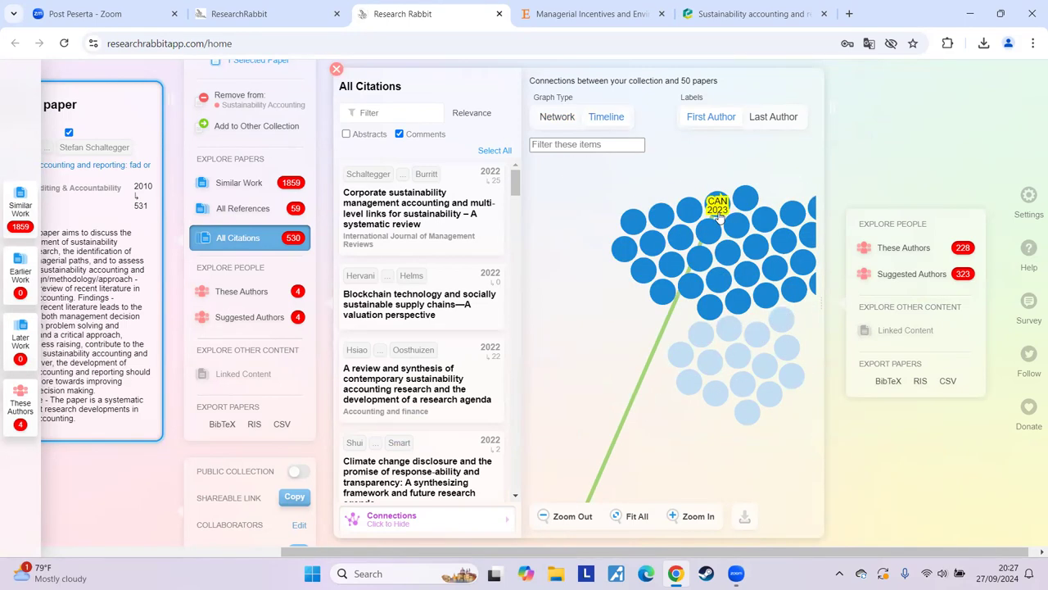
# Step: Open the 2023 paper "Assessing the Contribution of Managerial Accounting in Sustainable Organizational Development in the Healthcare Industry" on PubMed, skim its page, and close it
pyautogui.click(746, 202)
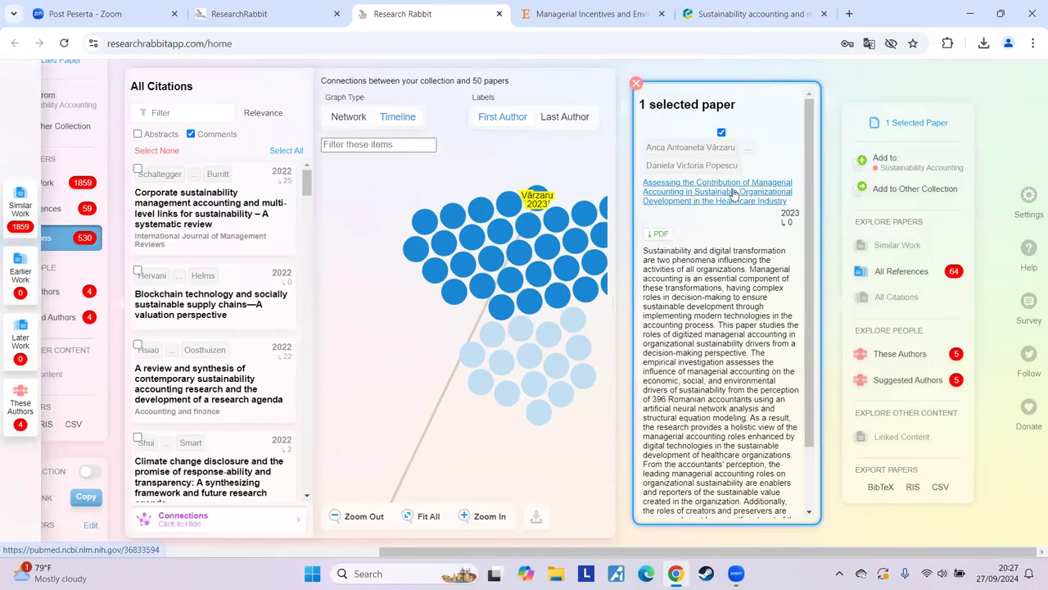
pyautogui.click(731, 197)
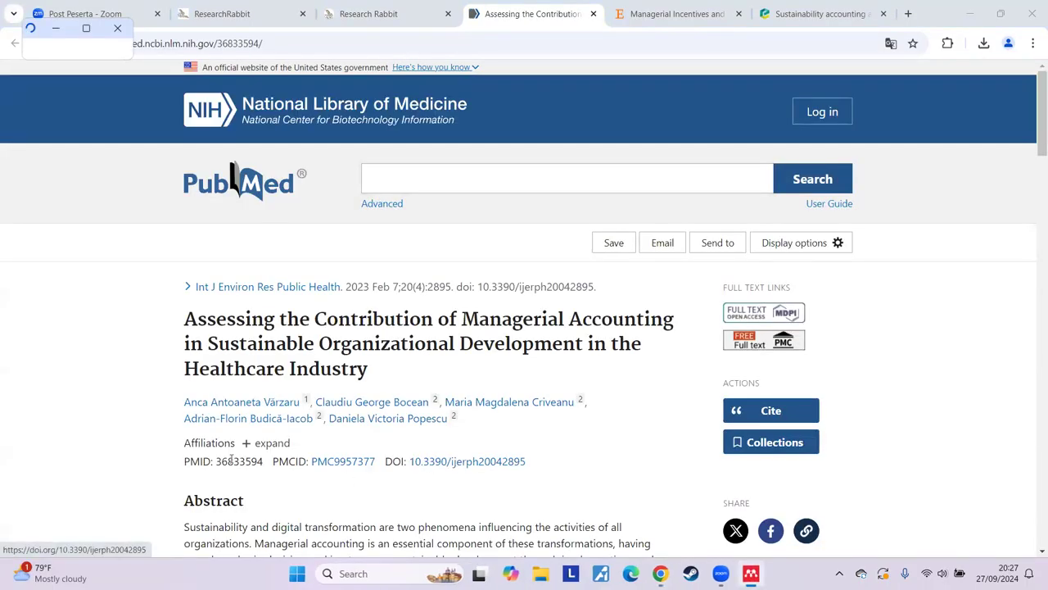
pyautogui.scroll(-7, 426, 467)
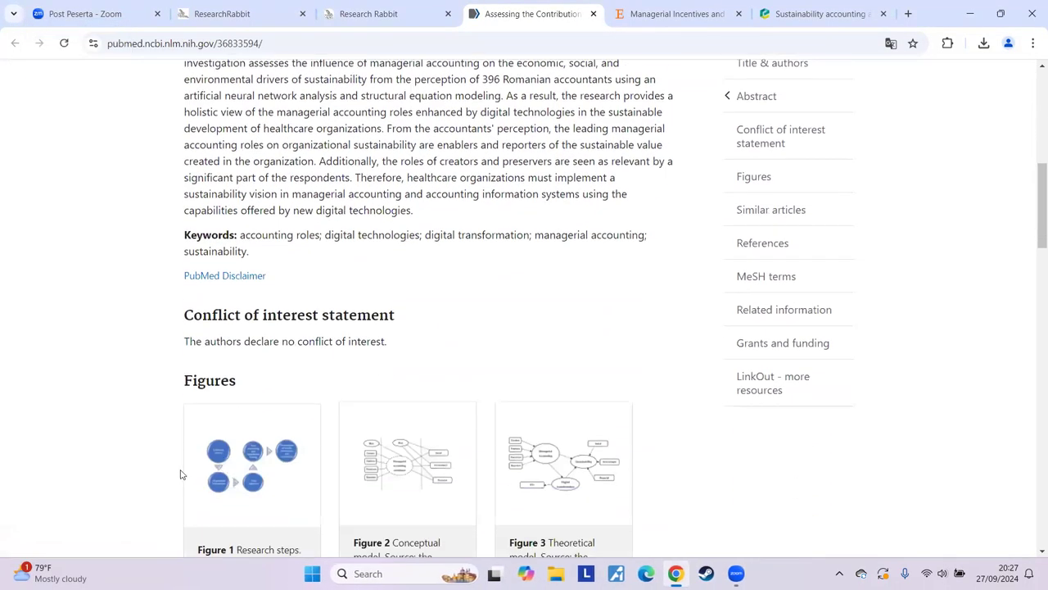
pyautogui.scroll(-6, 181, 473)
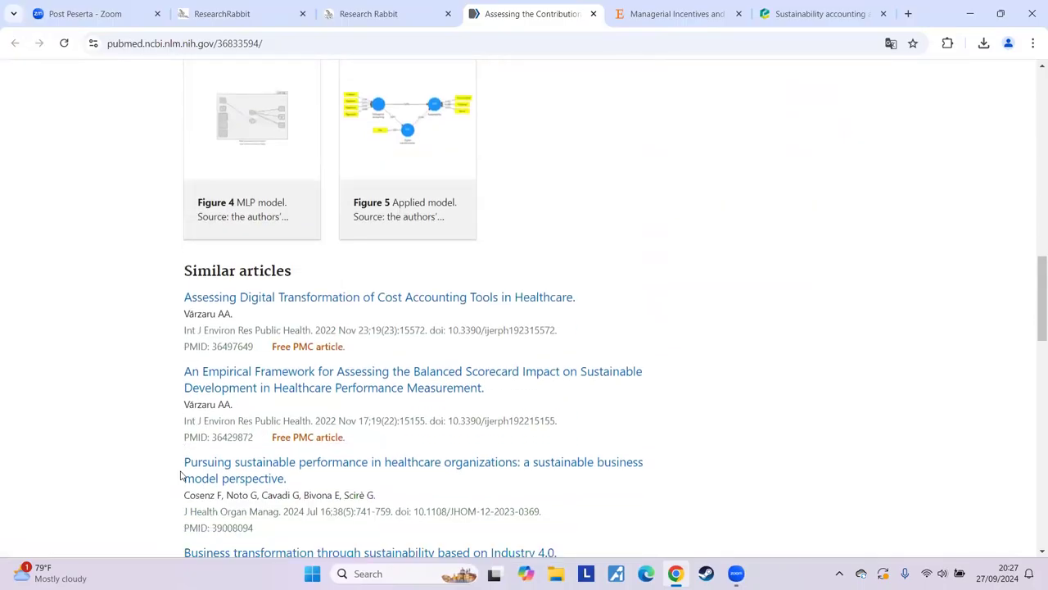
pyautogui.scroll(15, 179, 475)
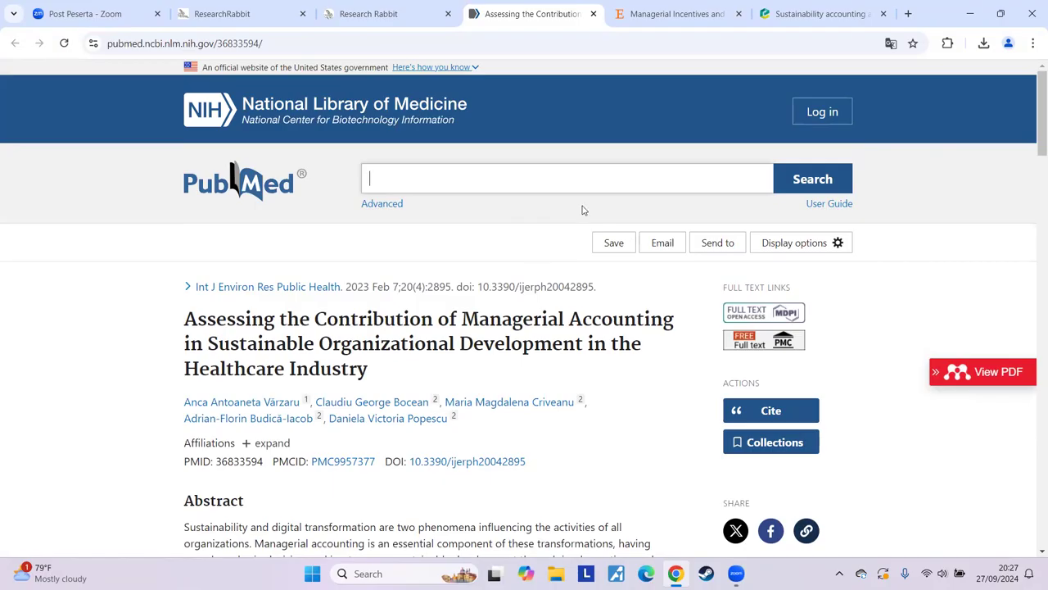
pyautogui.click(593, 14)
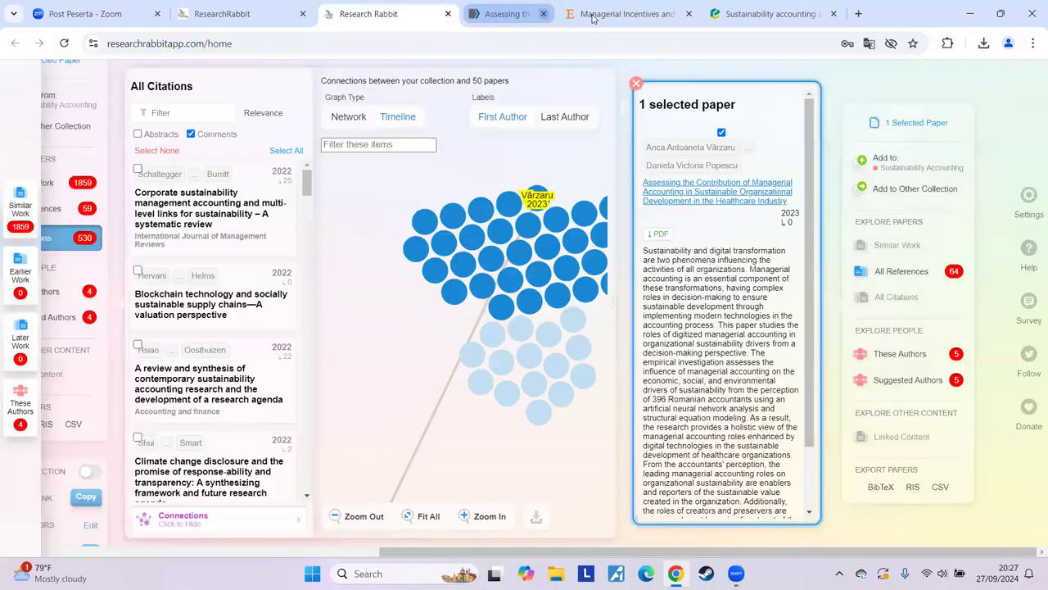
# Step: Download the selected 2023 paper's PDF and open ijerph-20-02895.pdf to check its title and abstract
pyautogui.click(660, 235)
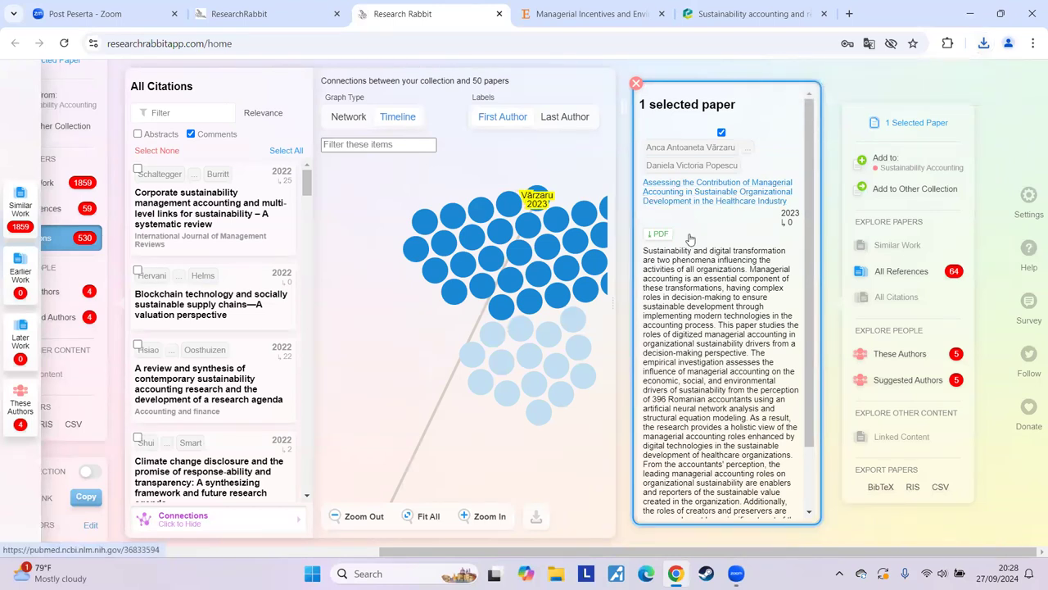
pyautogui.click(984, 44)
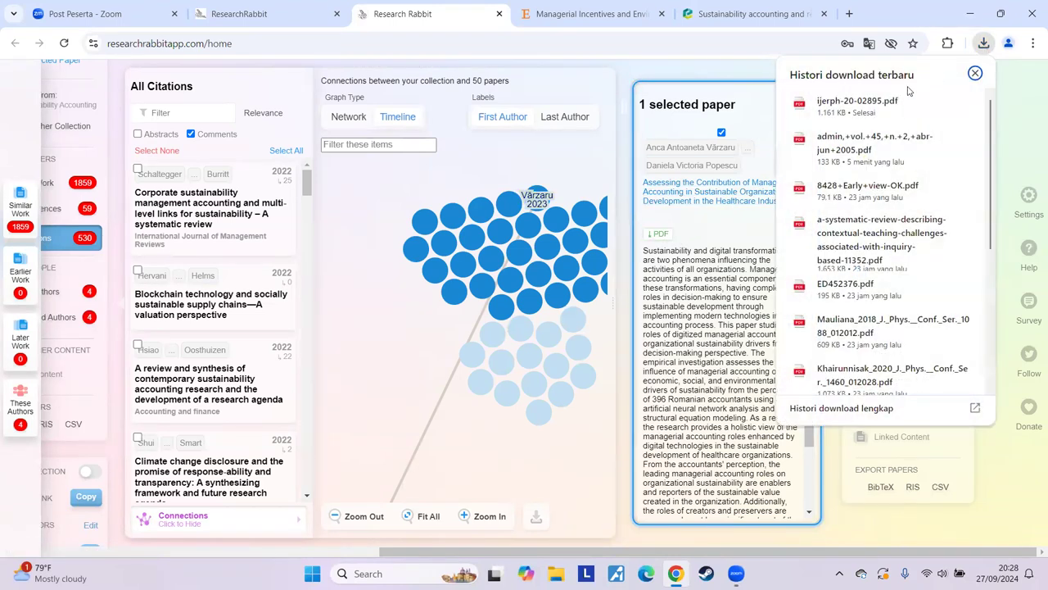
pyautogui.click(860, 106)
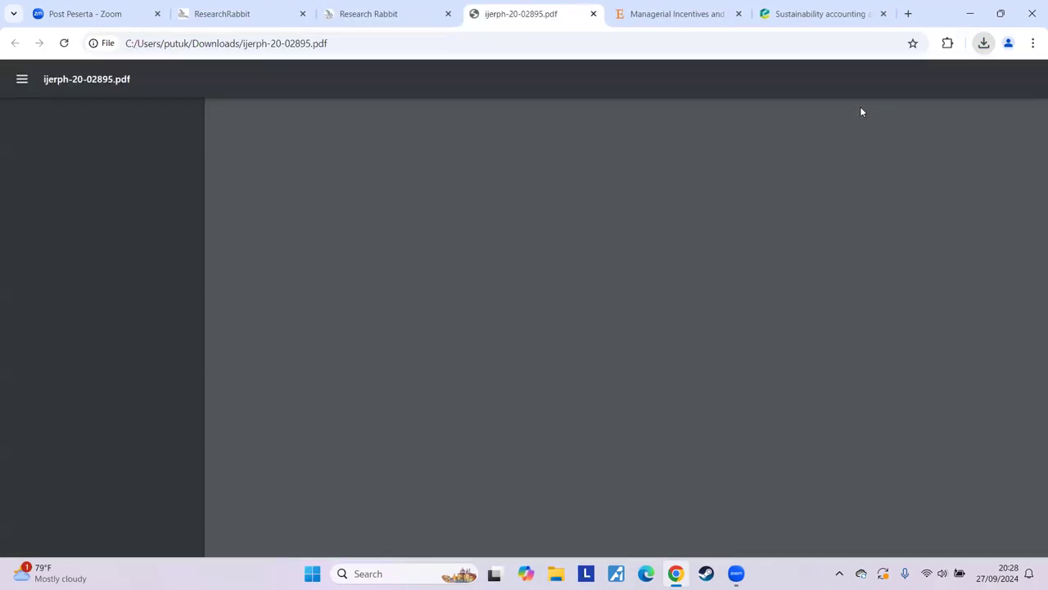
pyautogui.scroll(-2, 466, 309)
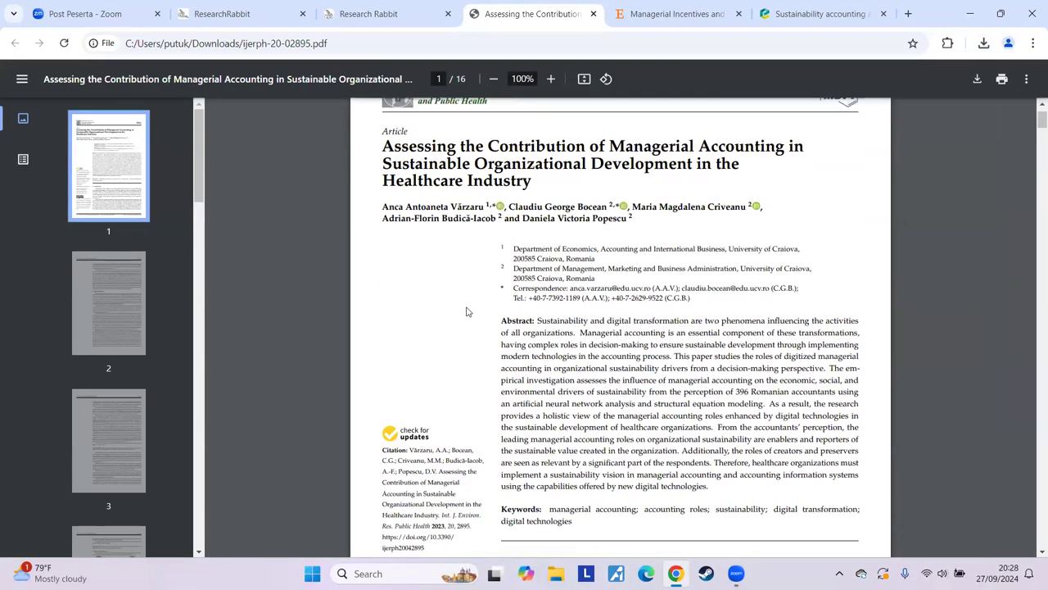
pyautogui.scroll(2, 483, 307)
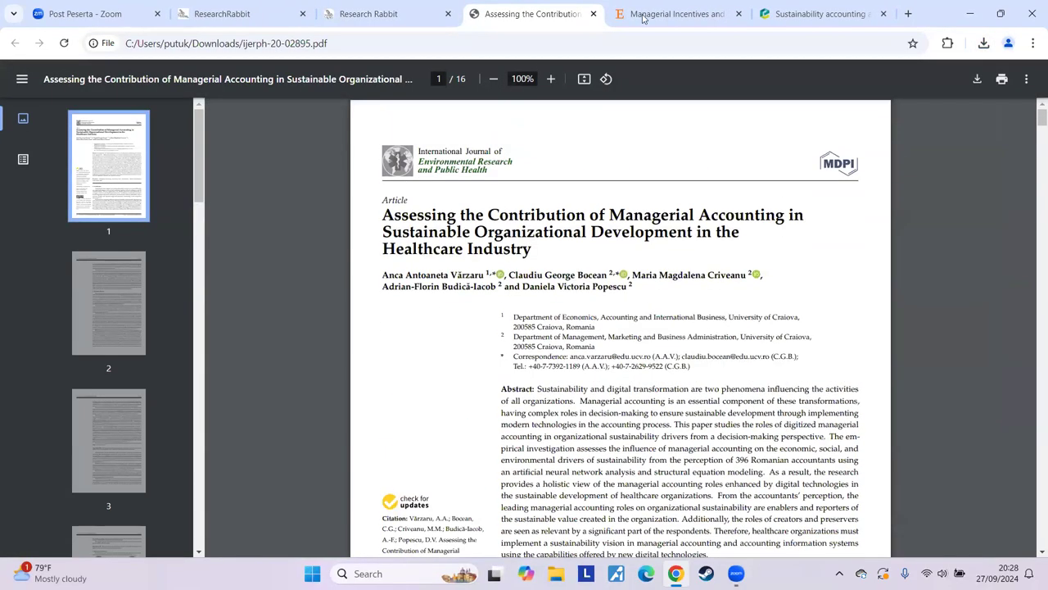
# Step: Revisit the paper's PDF link in Research Rabbit, skim the downloaded full text through to its references, and close the PDF
pyautogui.click(373, 14)
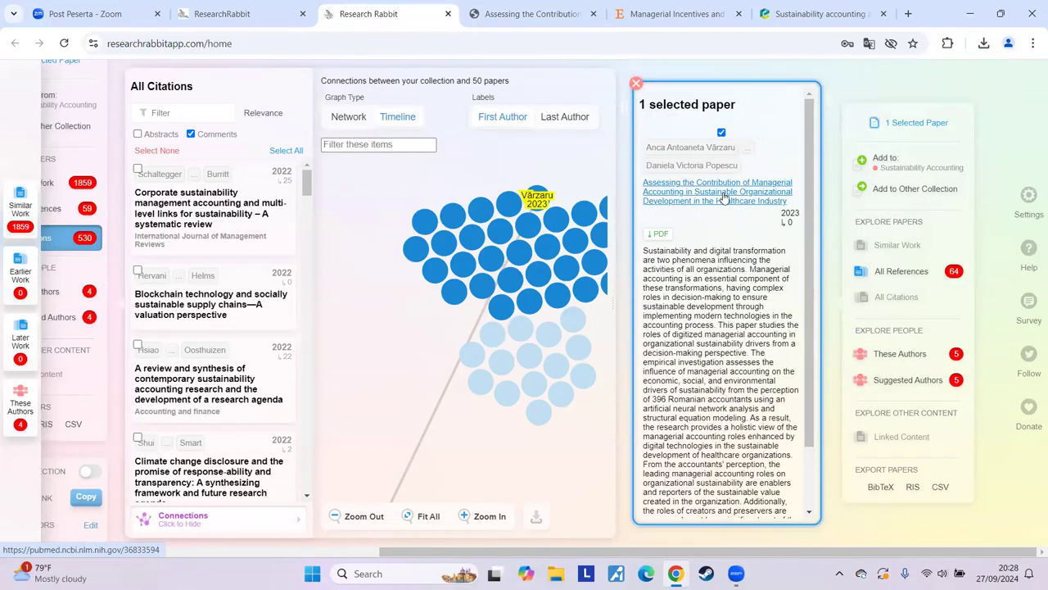
pyautogui.click(660, 235)
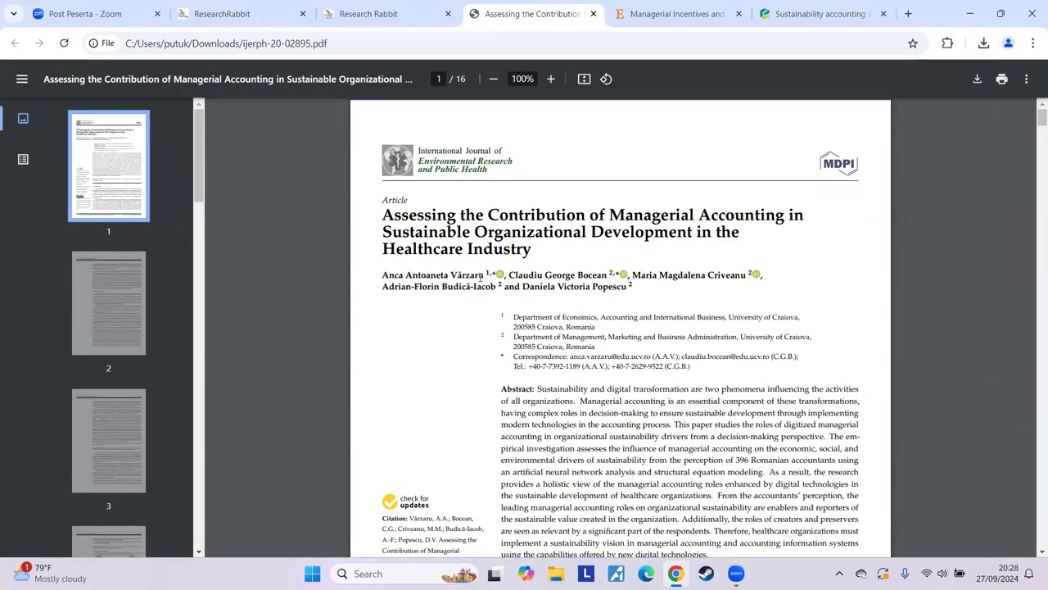
pyautogui.scroll(-3, 581, 308)
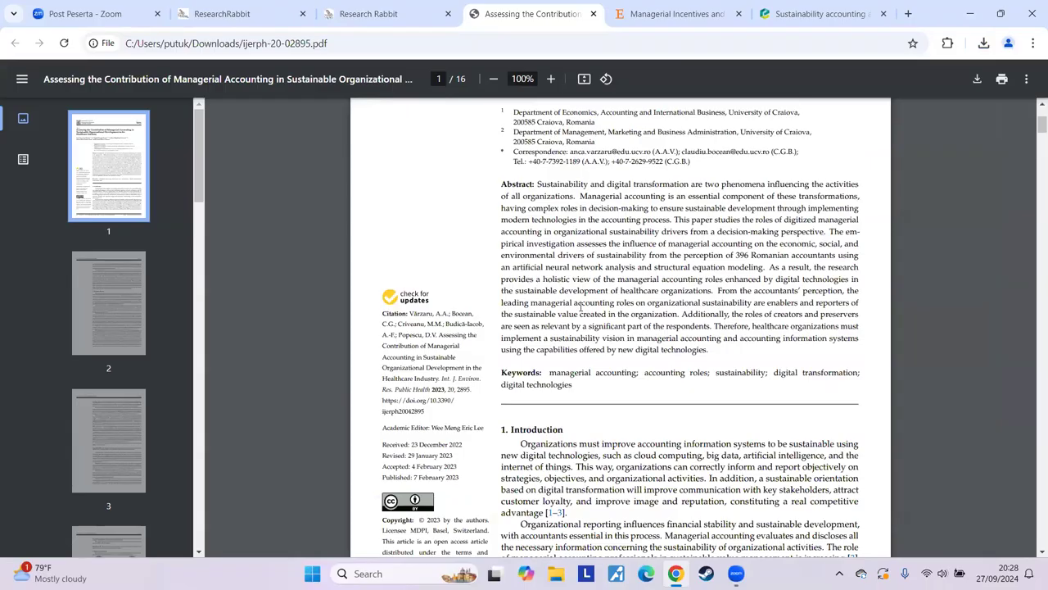
pyautogui.scroll(-10, 581, 307)
pyautogui.scroll(-10, 581, 307)
pyautogui.moveTo(1034, 182); pyautogui.dragTo(1034, 460)
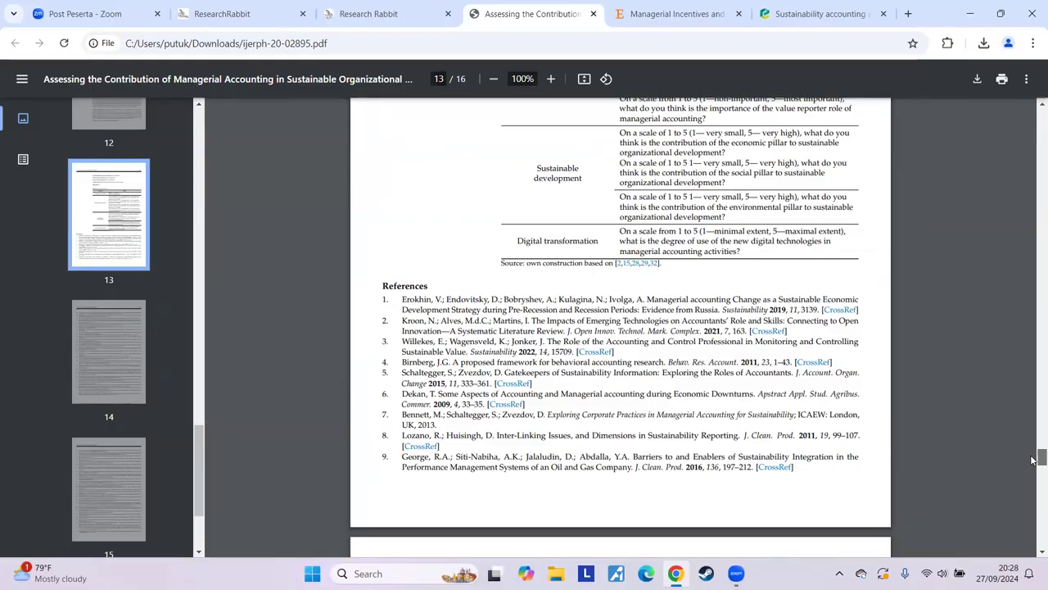
pyautogui.moveTo(1034, 460); pyautogui.dragTo(1034, 398)
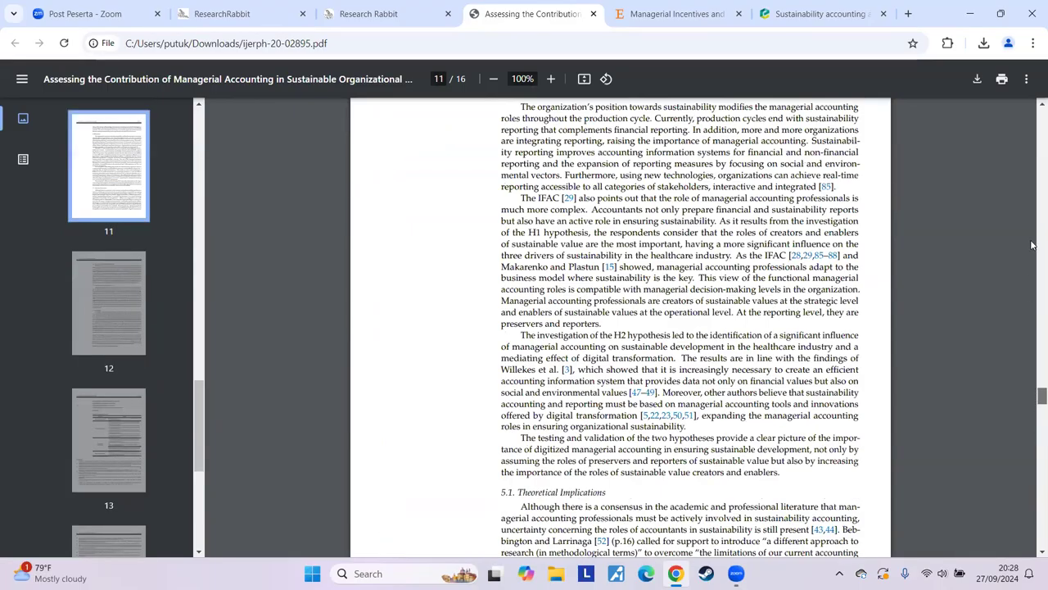
pyautogui.moveTo(1031, 245); pyautogui.dragTo(1034, 111)
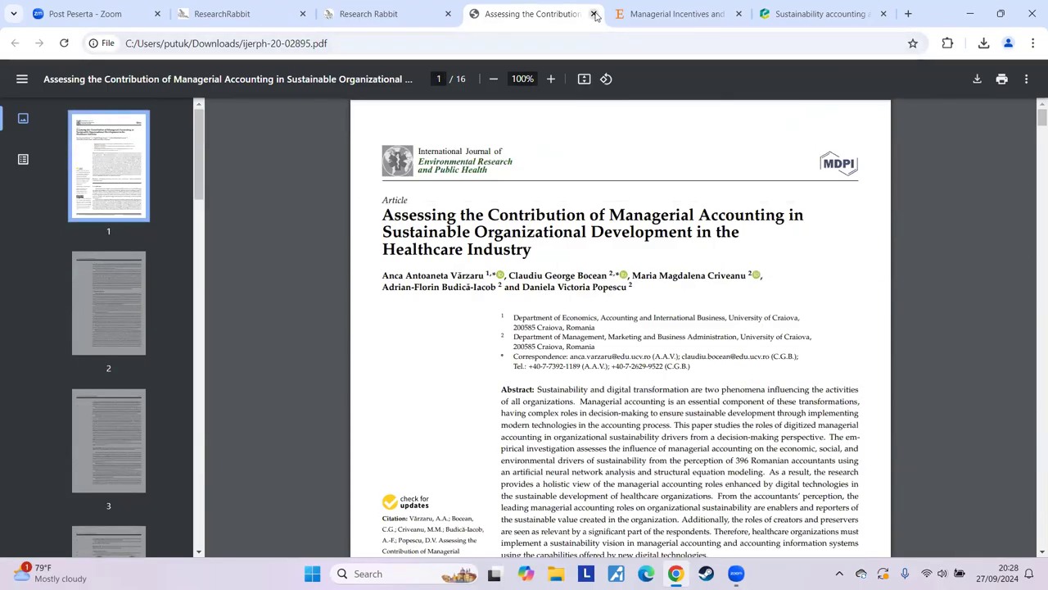
pyautogui.click(594, 13)
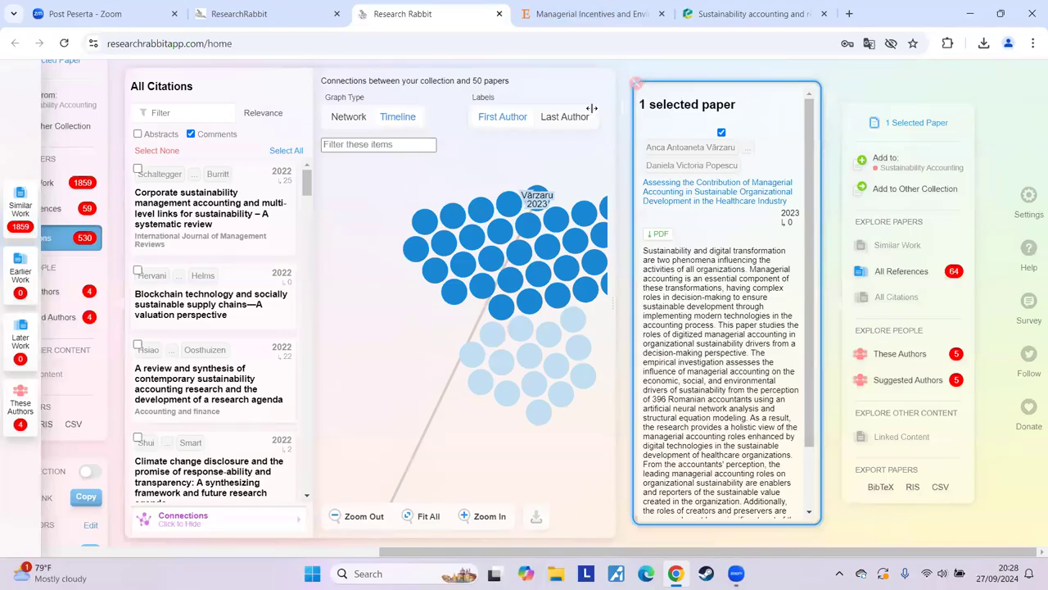
# Step: Close the 2023 paper's details and review the similar work, references and citations of the 2010 paper again
pyautogui.click(636, 82)
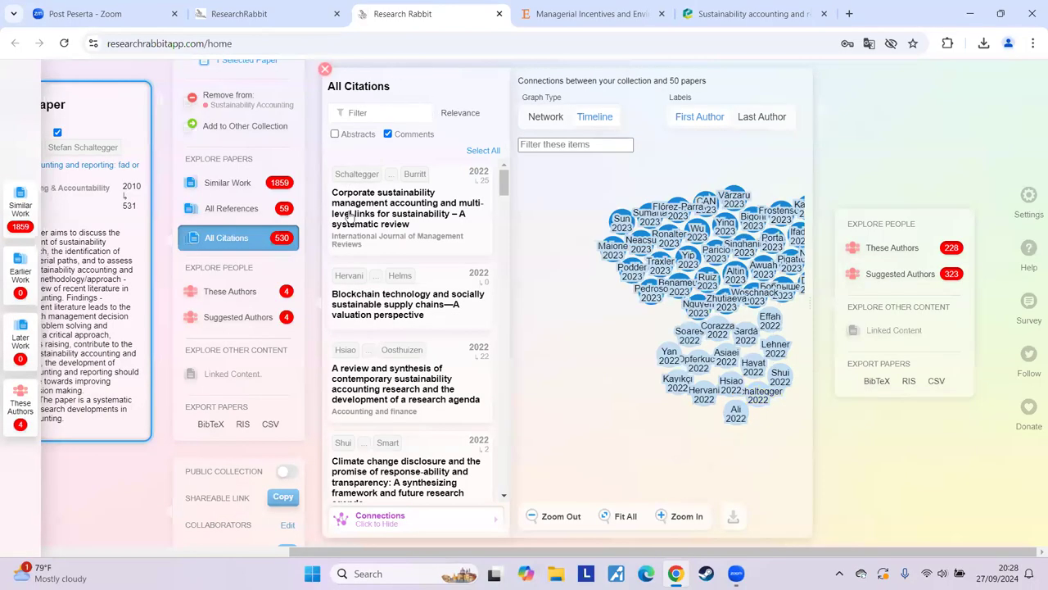
pyautogui.click(234, 184)
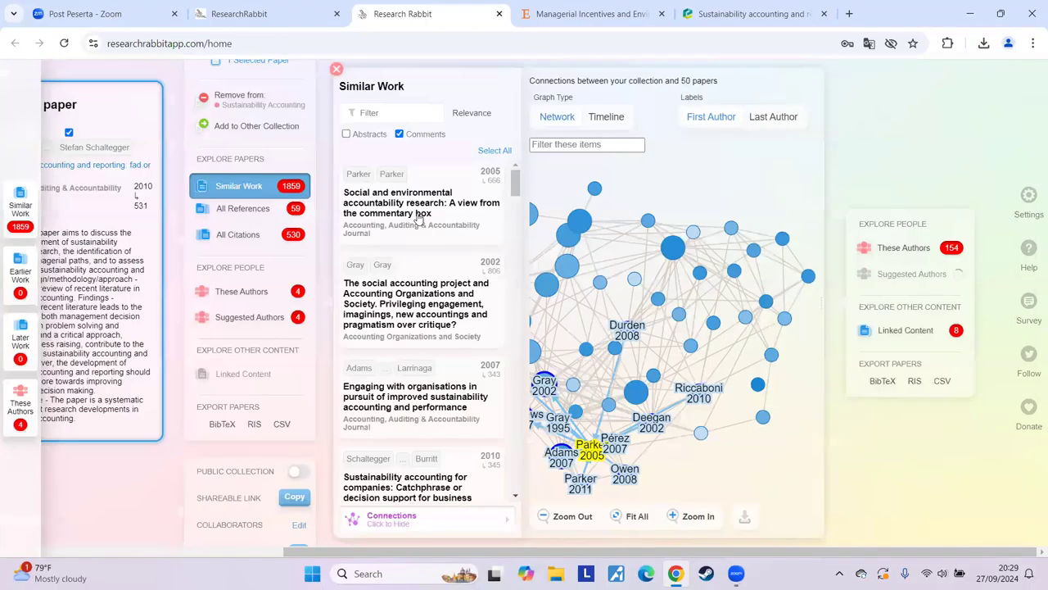
pyautogui.click(252, 212)
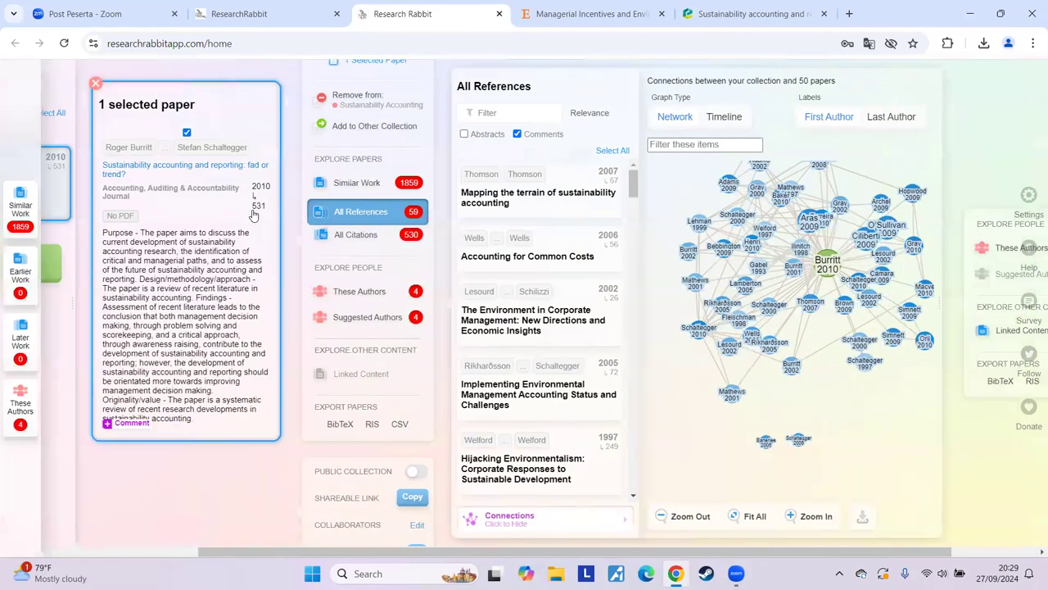
pyautogui.click(240, 235)
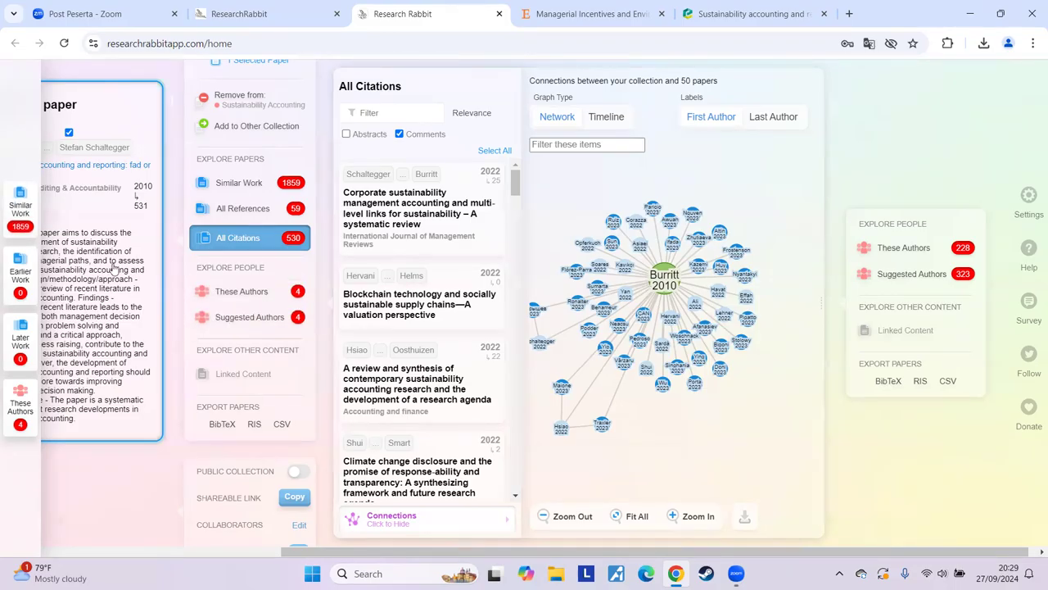
# Step: Compare the 2010 paper's own authors with its suggested authors, finishing on the list of its own authors
pyautogui.click(246, 299)
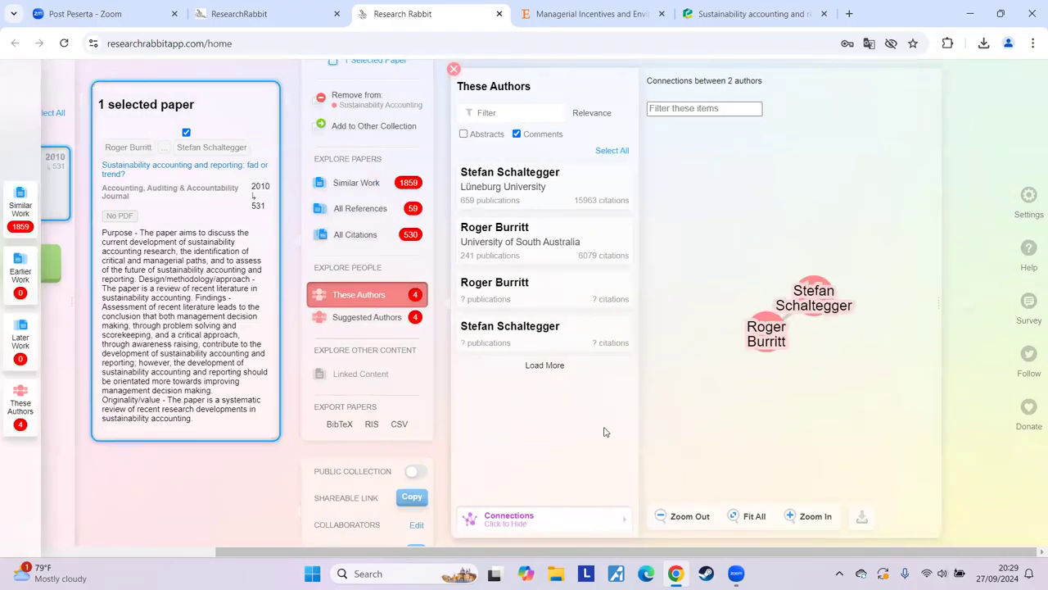
pyautogui.click(374, 318)
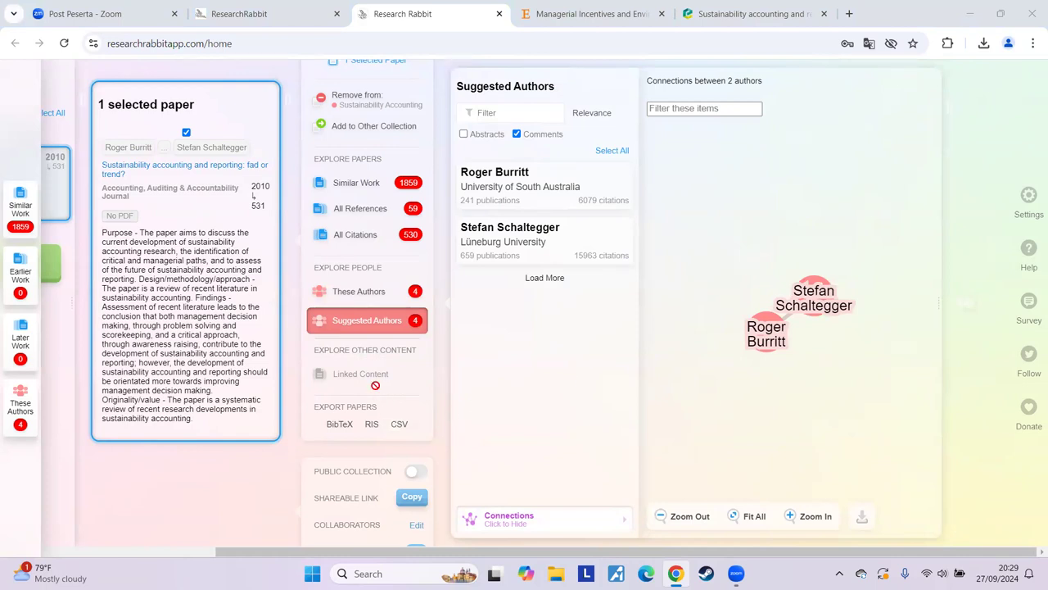
pyautogui.click(366, 294)
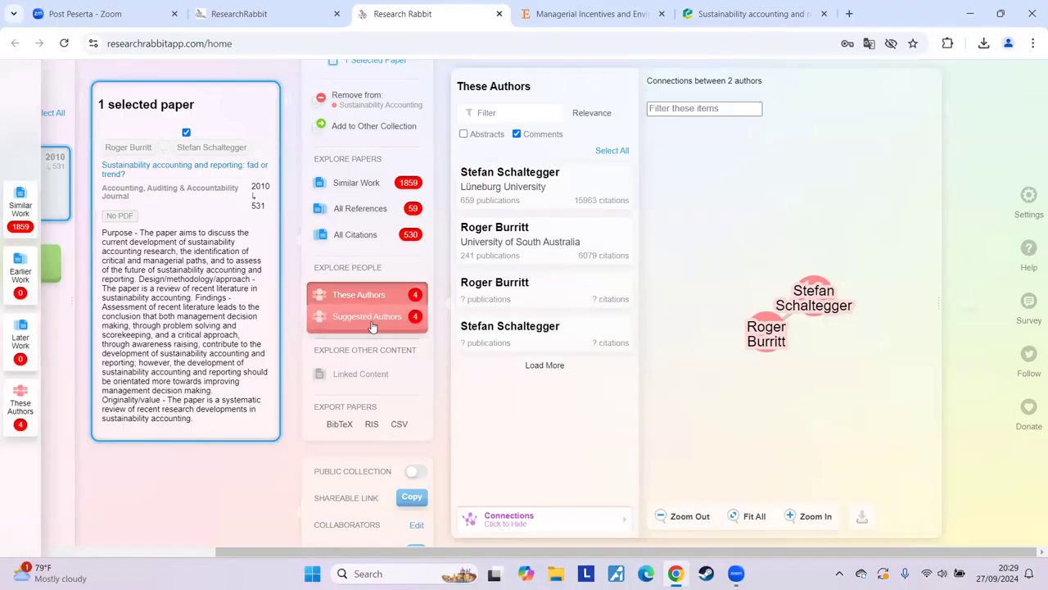
pyautogui.click(371, 325)
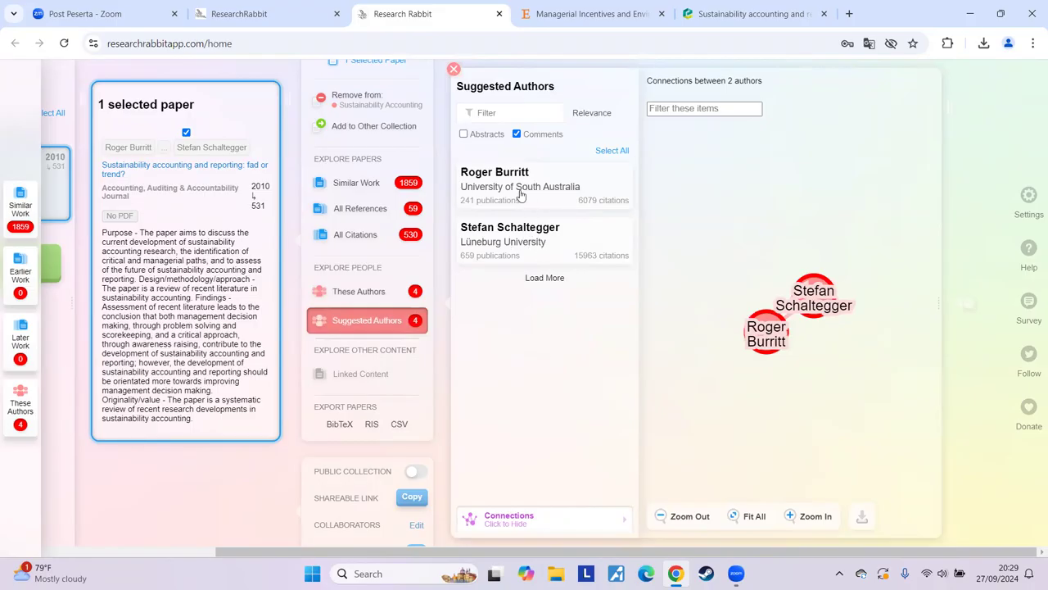
pyautogui.click(360, 295)
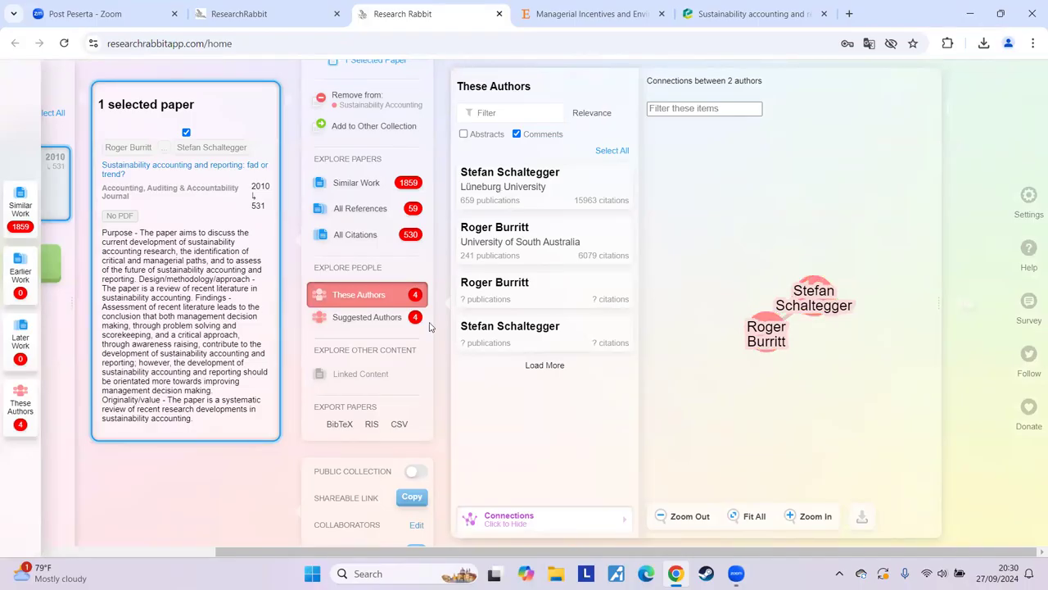
# Step: Show the published work of the Lüneburg University author with listed publications and look through the list of papers
pyautogui.click(530, 186)
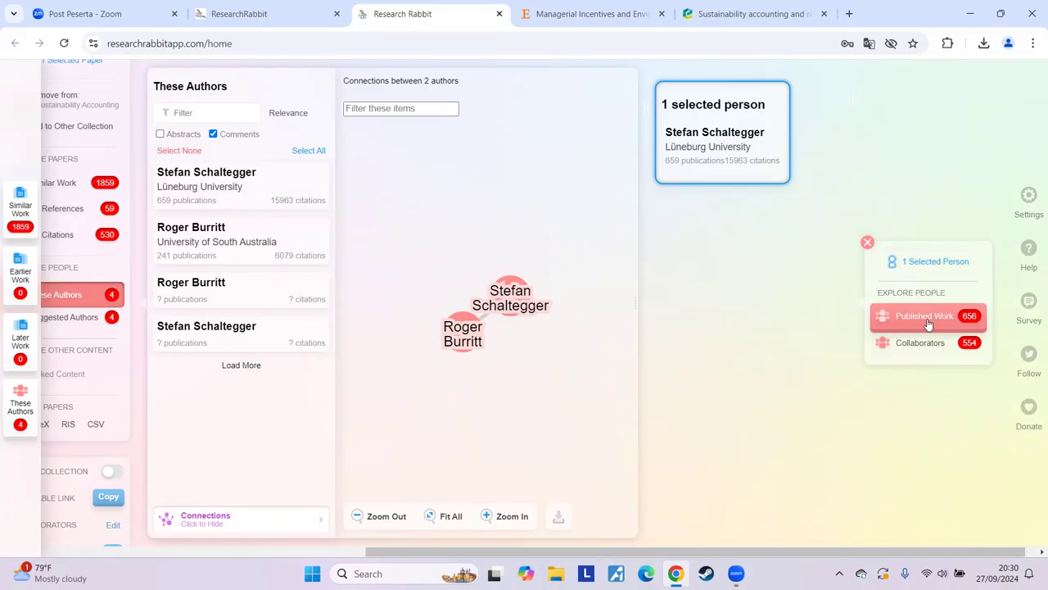
pyautogui.click(928, 316)
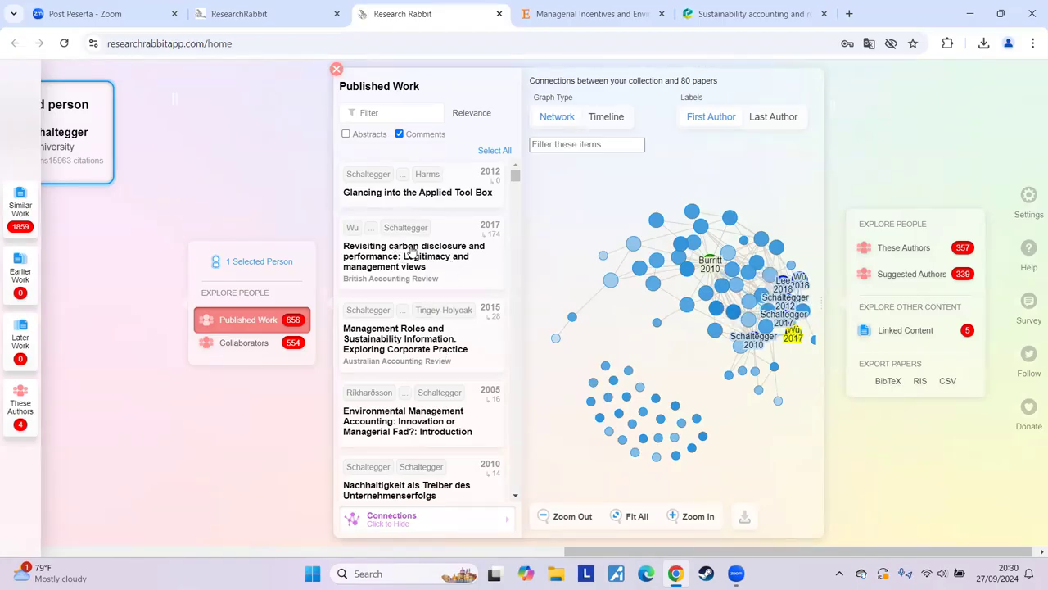
pyautogui.scroll(-8, 413, 270)
pyautogui.scroll(-3, 416, 354)
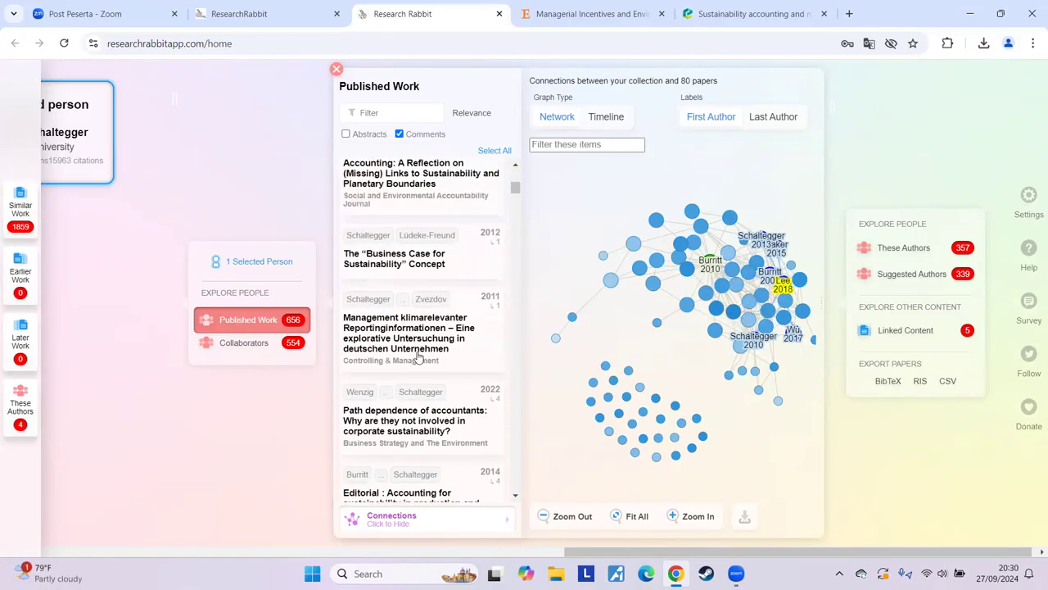
pyautogui.scroll(10, 438, 407)
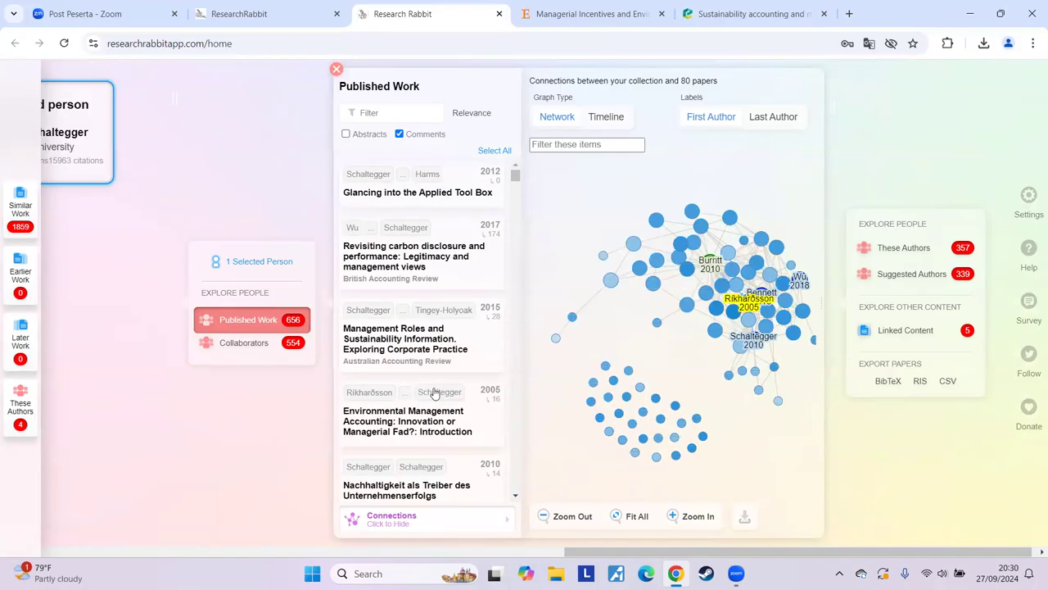
# Step: Open the 2017 paper "Revisiting carbon disclosure and performance: Legitimacy and management views" on ScienceDirect and read through its abstract and introduction
pyautogui.click(423, 253)
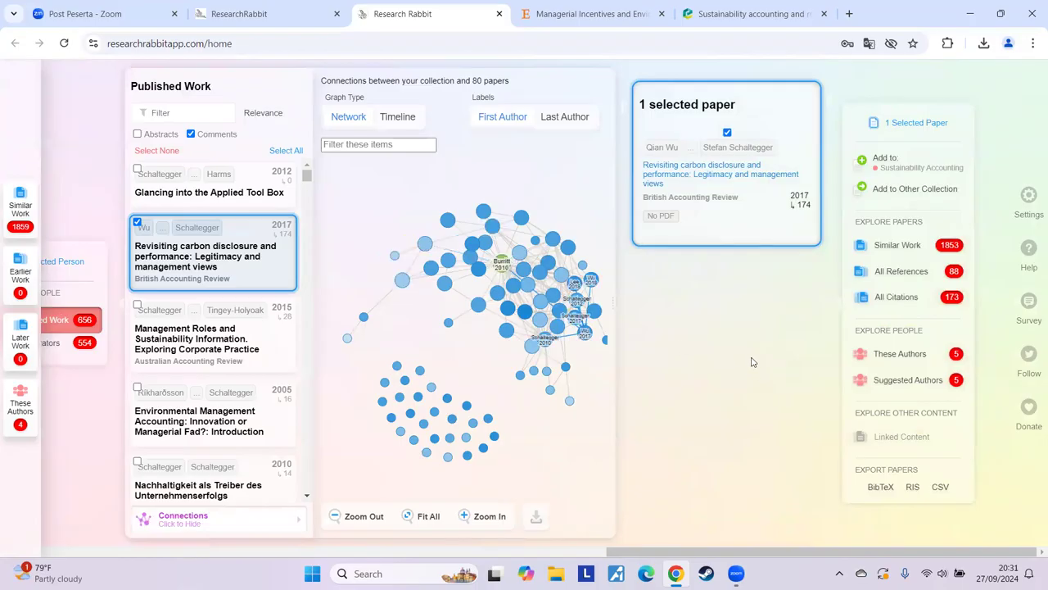
pyautogui.click(701, 175)
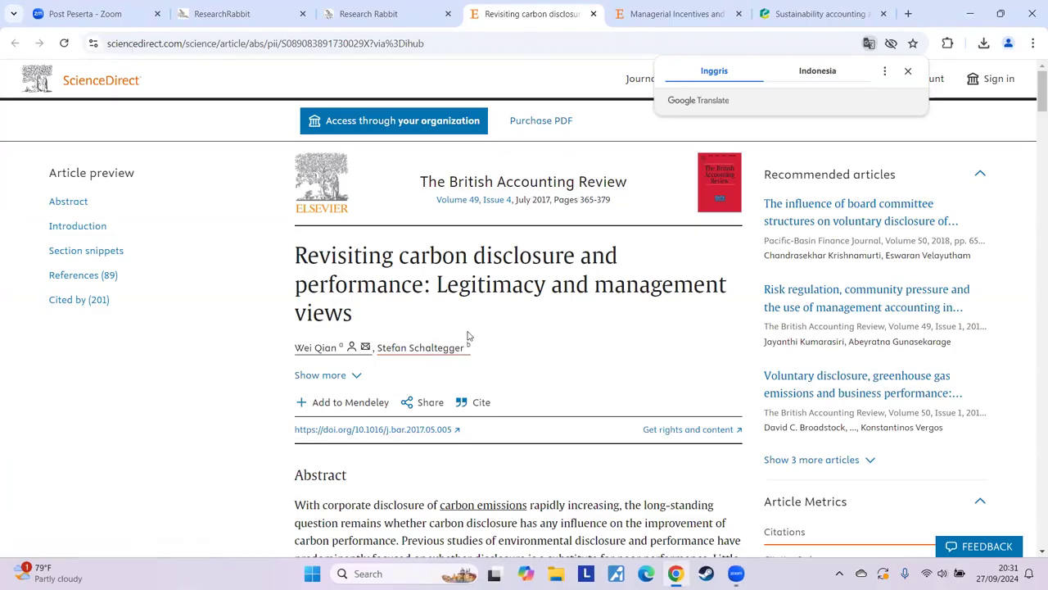
pyautogui.scroll(-1, 492, 348)
pyautogui.scroll(-10, 536, 363)
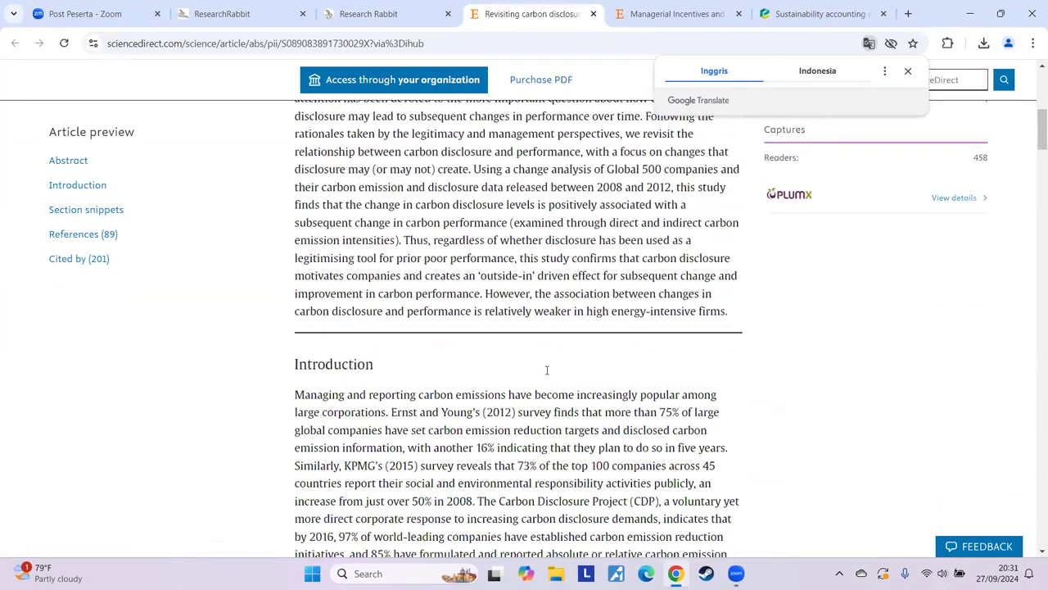
pyautogui.scroll(-15, 546, 370)
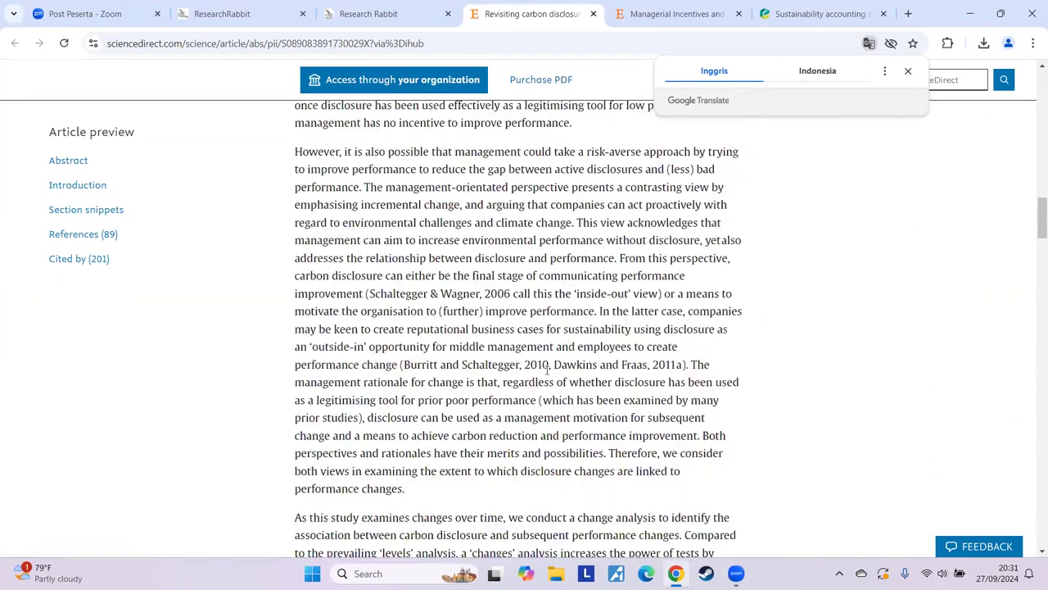
# Step: Close the ScienceDirect pages of the 2017 carbon disclosure paper and the managerial incentives paper to return to Research Rabbit
pyautogui.moveTo(1032, 283); pyautogui.dragTo(1030, 99)
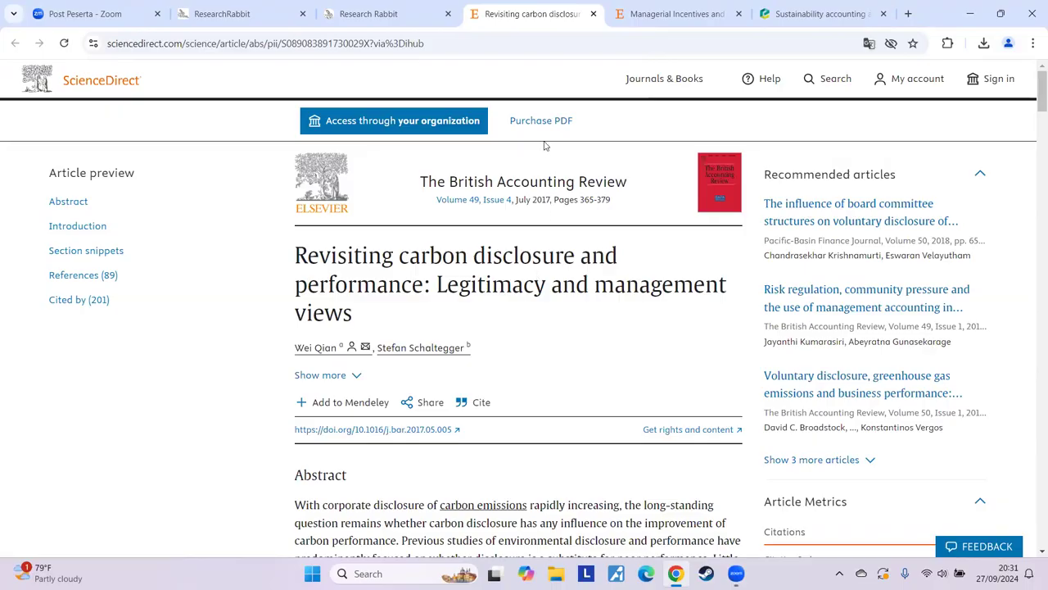
pyautogui.click(594, 13)
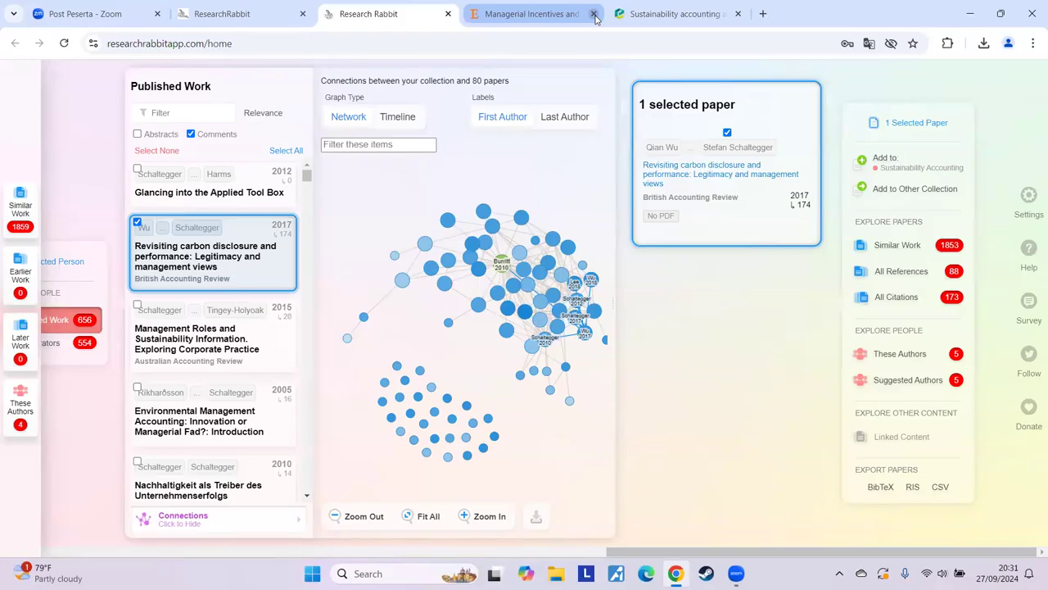
pyautogui.click(594, 13)
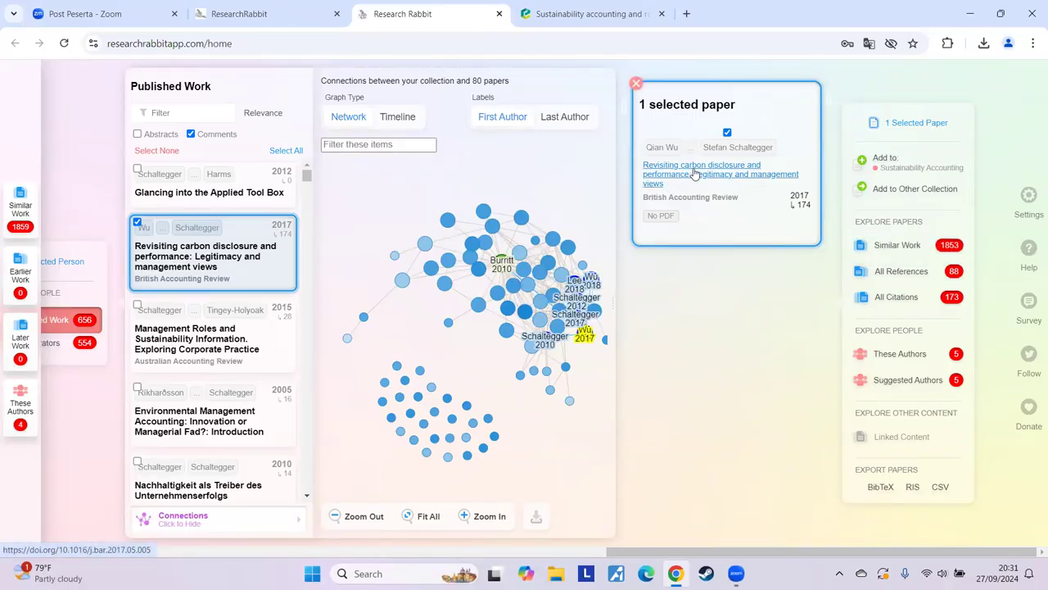
# Step: Show the similar work of the 2017 carbon disclosure paper and export that list of papers in RIS format
pyautogui.click(901, 257)
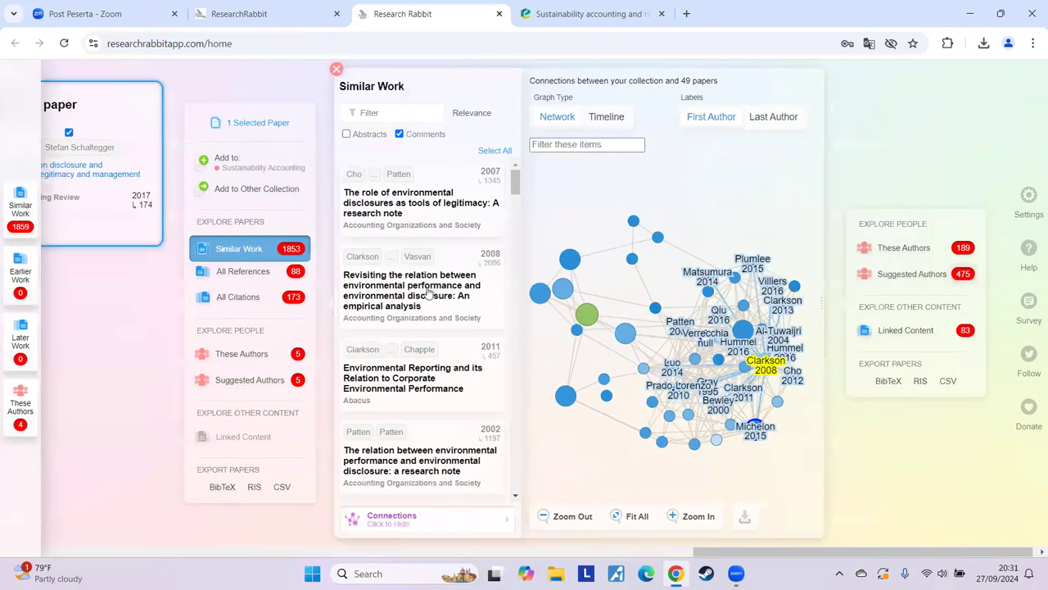
pyautogui.scroll(-3, 432, 279)
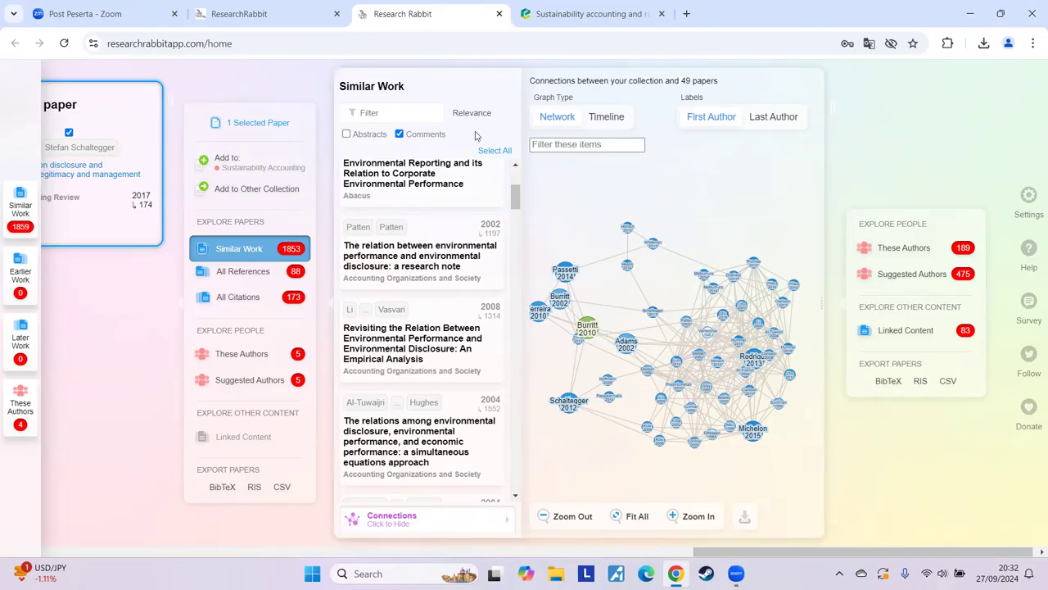
pyautogui.click(921, 381)
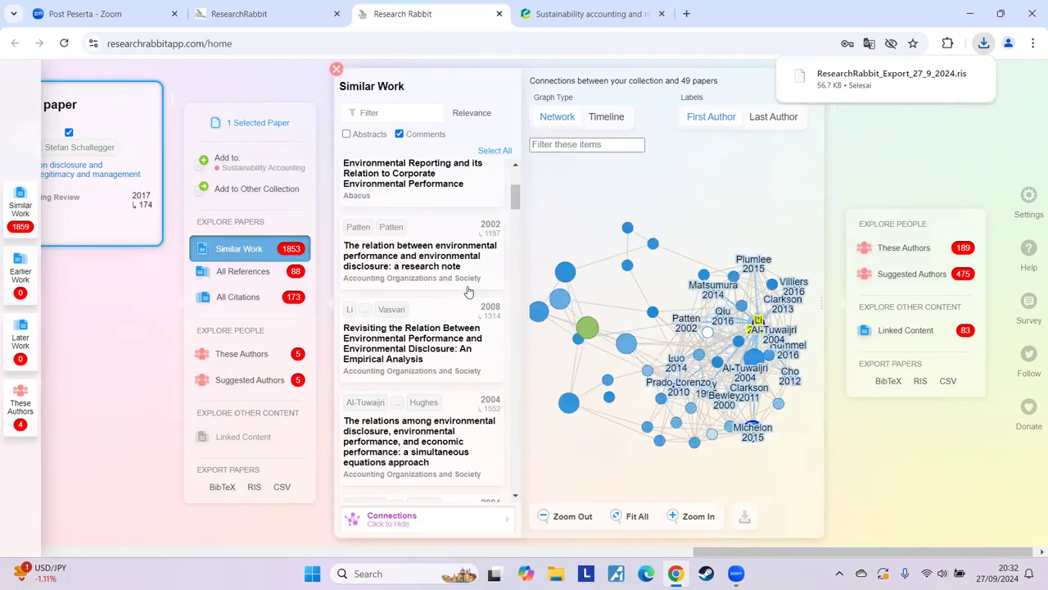
pyautogui.moveTo(877, 84)
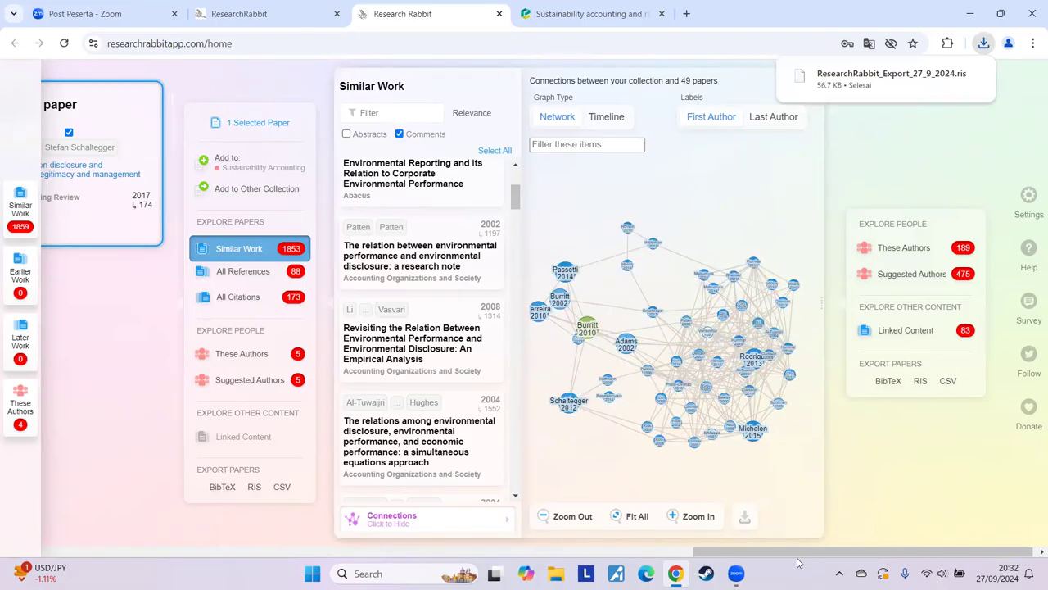
# Step: Close the similar work and published work lists, and deselect the 2010 paper to get back to the Sustainability Accounting collection
pyautogui.moveTo(786, 554); pyautogui.dragTo(739, 556)
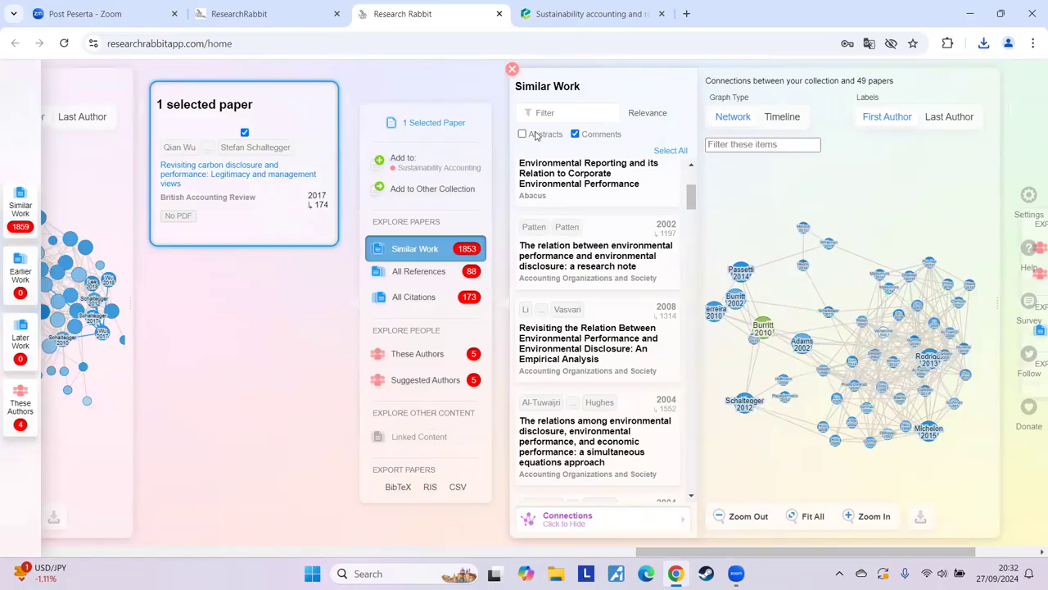
pyautogui.click(512, 69)
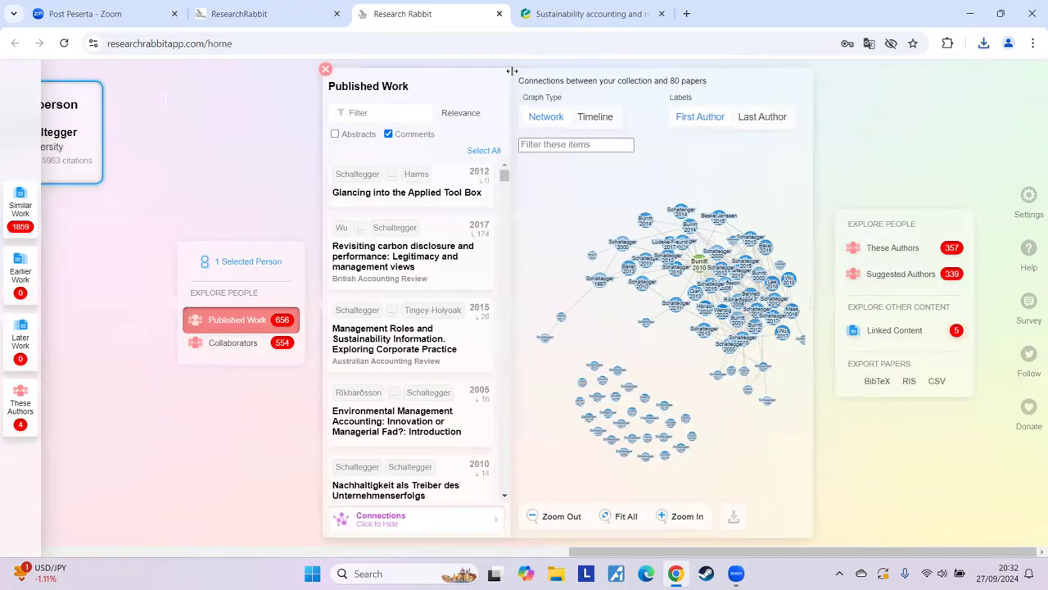
pyautogui.click(326, 71)
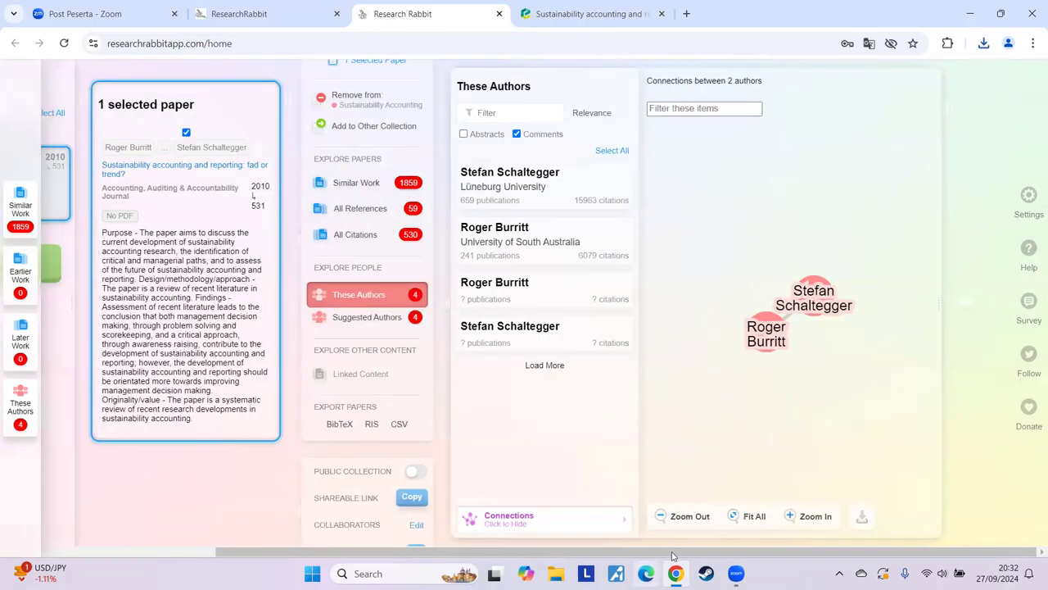
pyautogui.moveTo(647, 551); pyautogui.dragTo(491, 544)
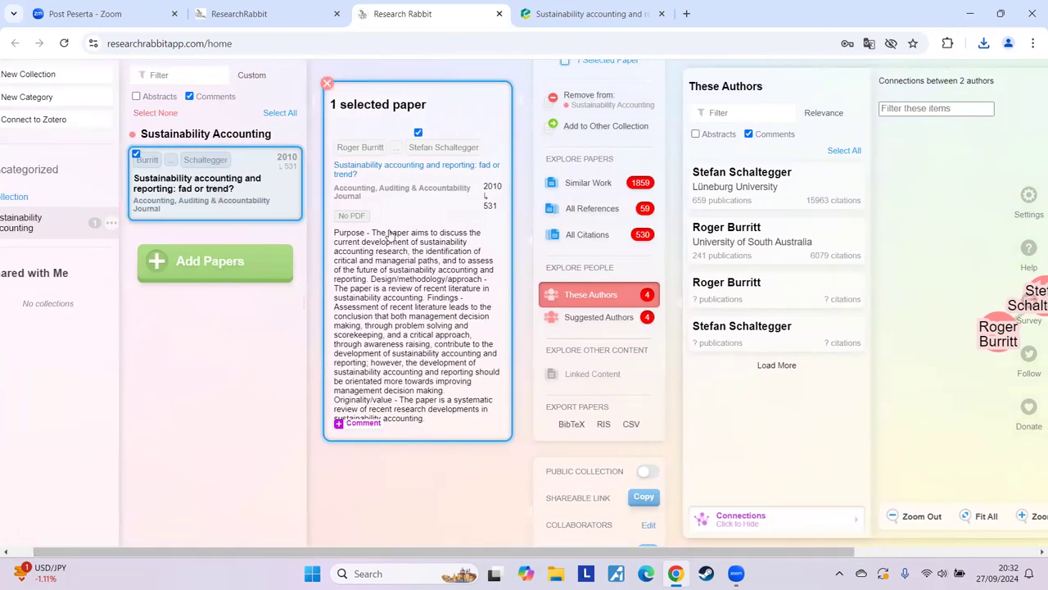
pyautogui.click(344, 138)
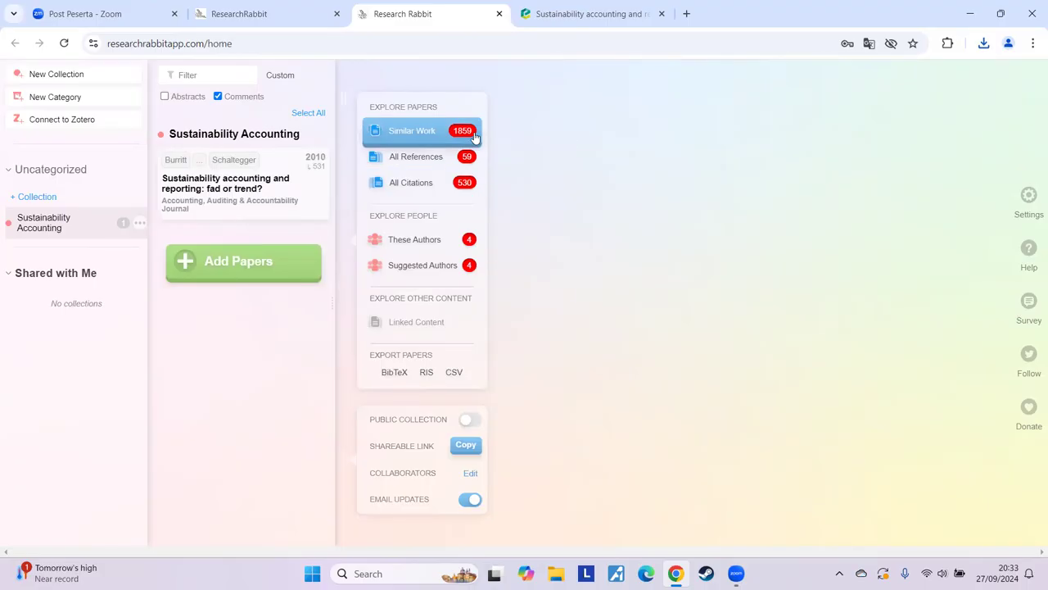
# Step: Review the access options and abstract of "Sustainability accounting and reporting: fad or trend?" on its Emerald page
pyautogui.click(578, 14)
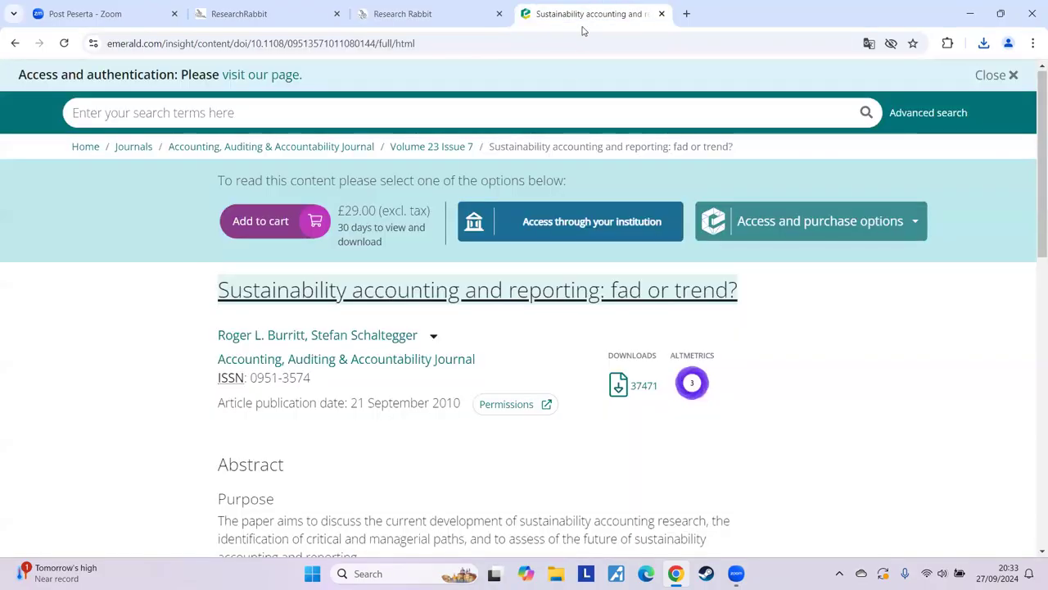
pyautogui.scroll(-7, 497, 455)
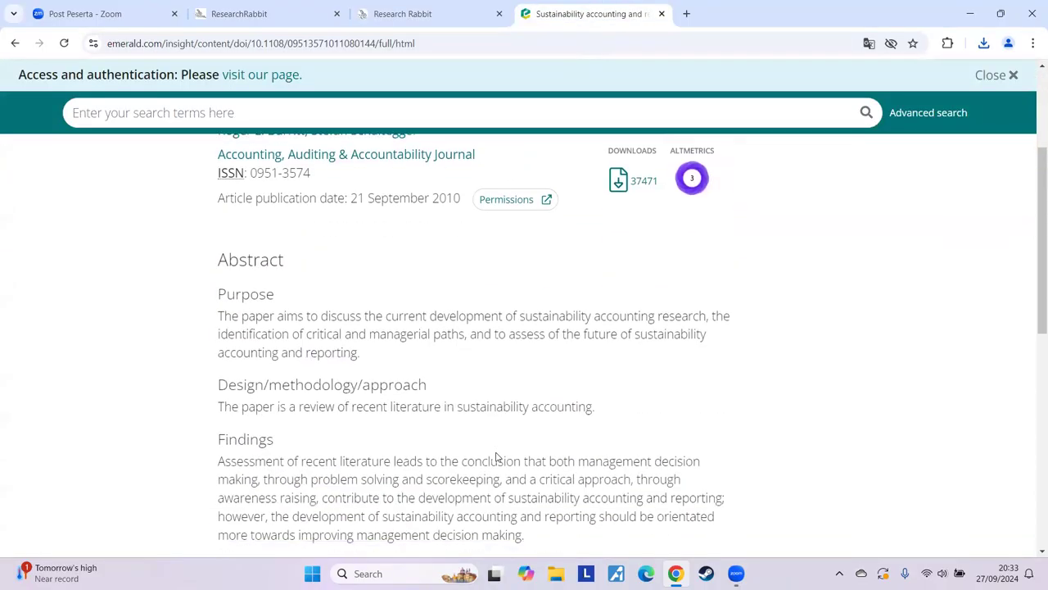
pyautogui.scroll(-3, 497, 451)
pyautogui.scroll(8, 497, 450)
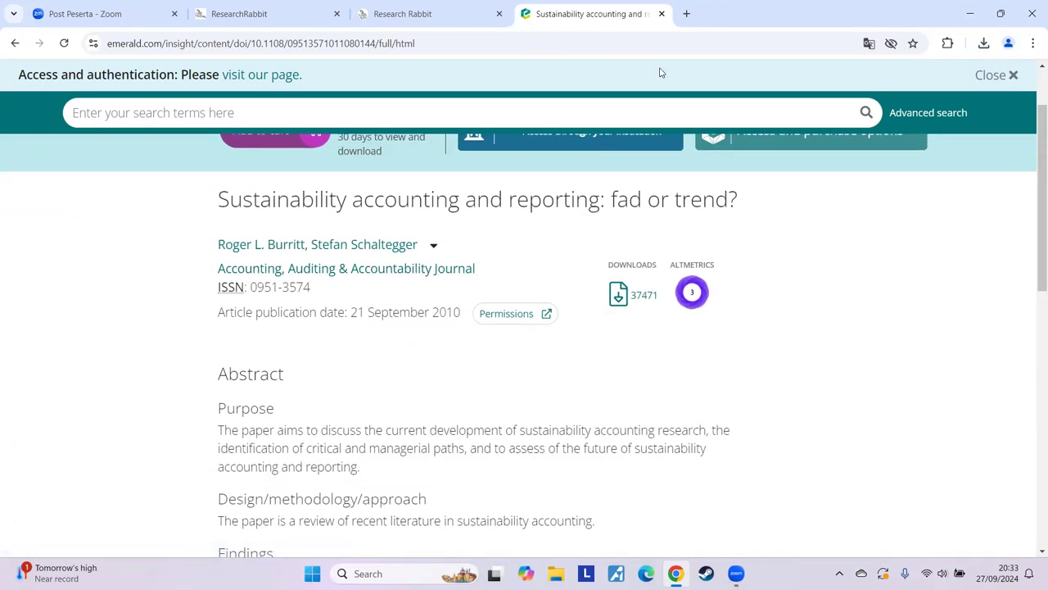
# Step: Search Google for "sustainability accounting" on a new browser page and look through the results
pyautogui.click(688, 14)
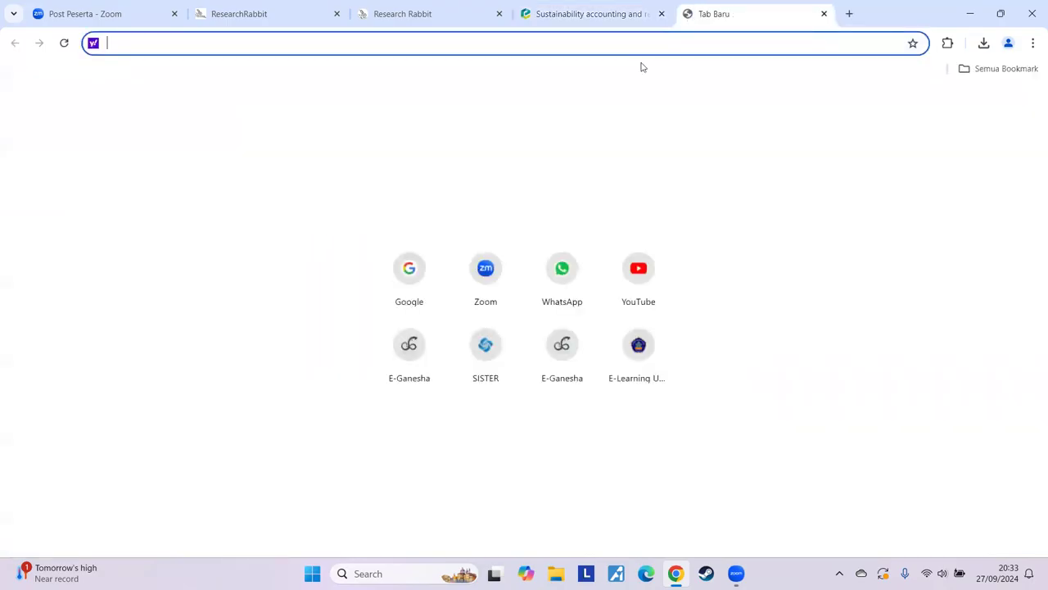
pyautogui.write('go')
pyautogui.press('Return')
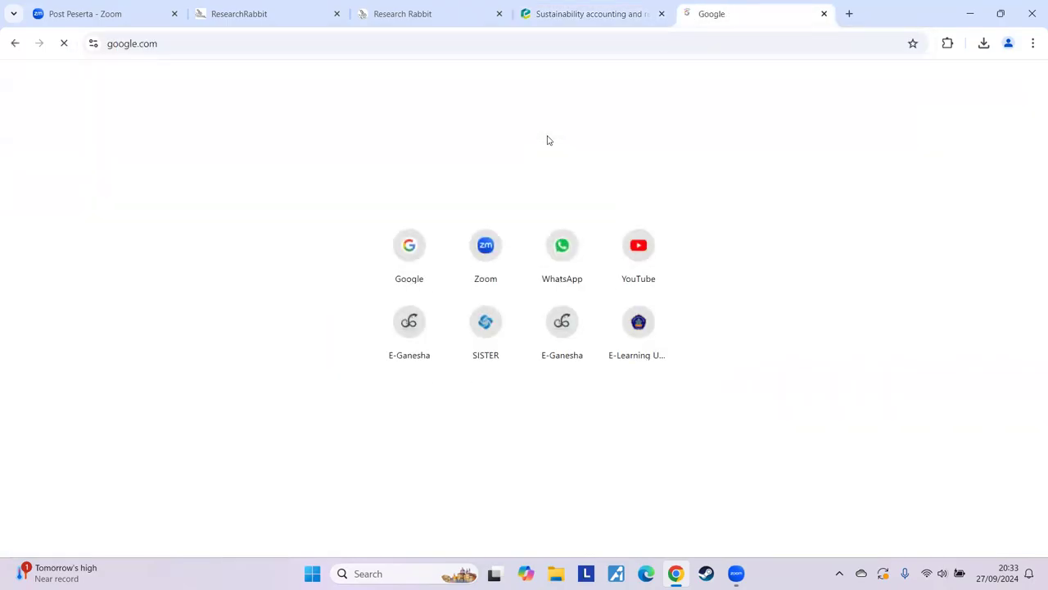
pyautogui.click(404, 253)
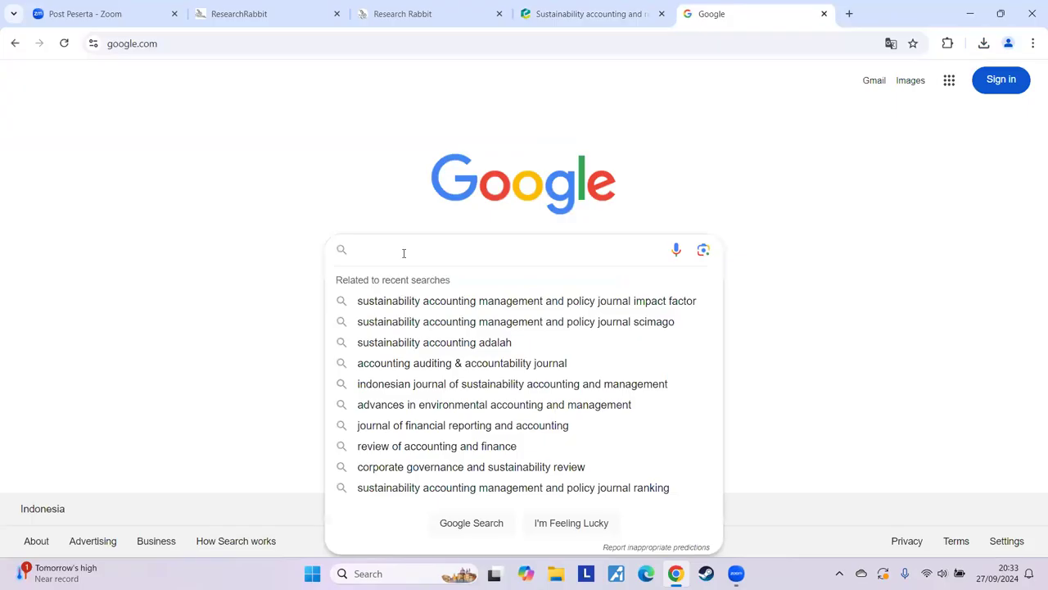
pyautogui.write('sus')
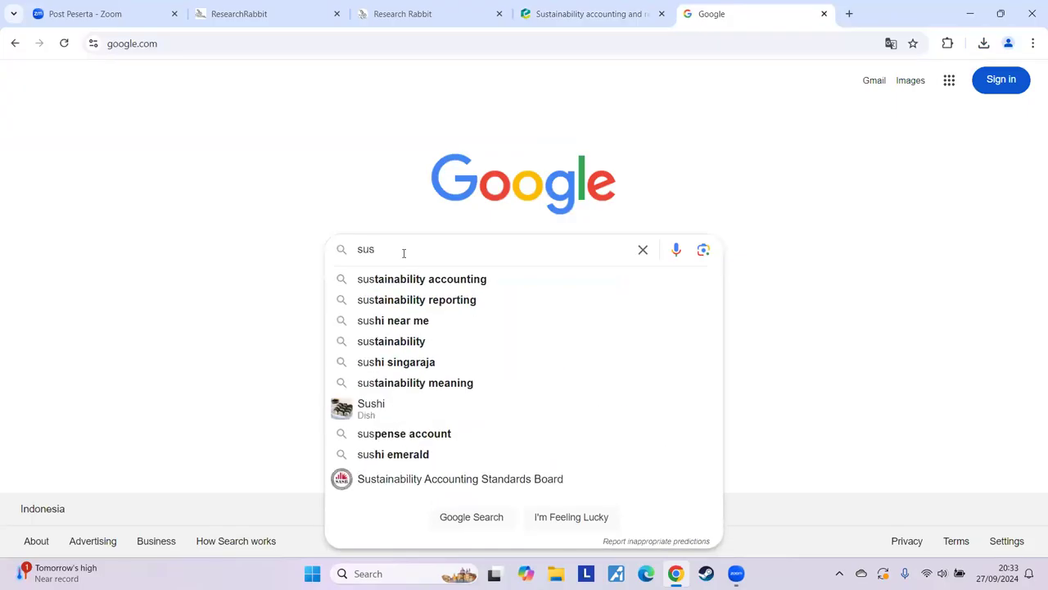
pyautogui.click(437, 279)
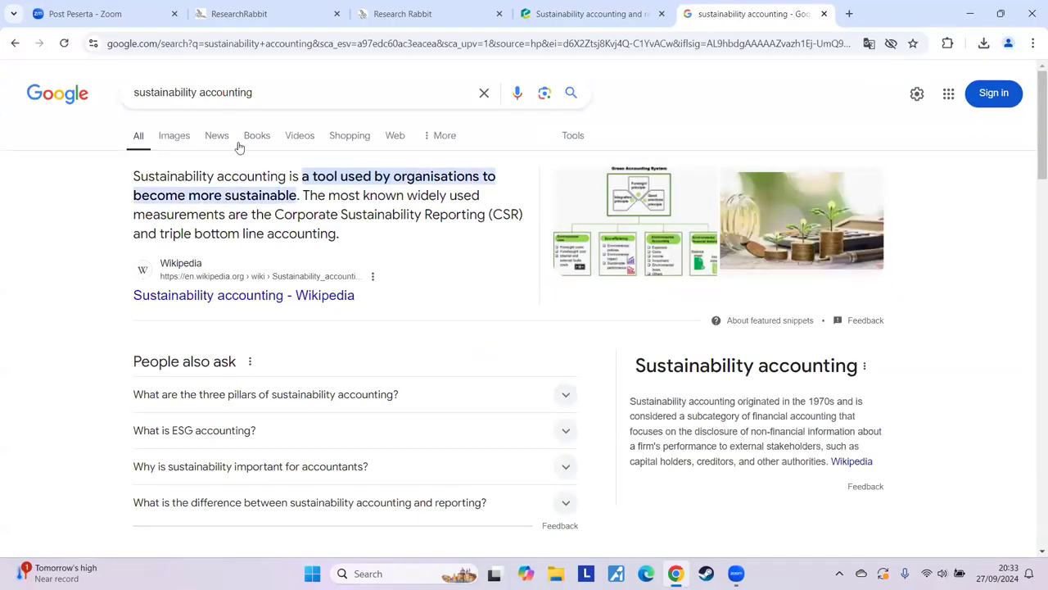
pyautogui.scroll(-3, 293, 250)
pyautogui.scroll(-4, 293, 246)
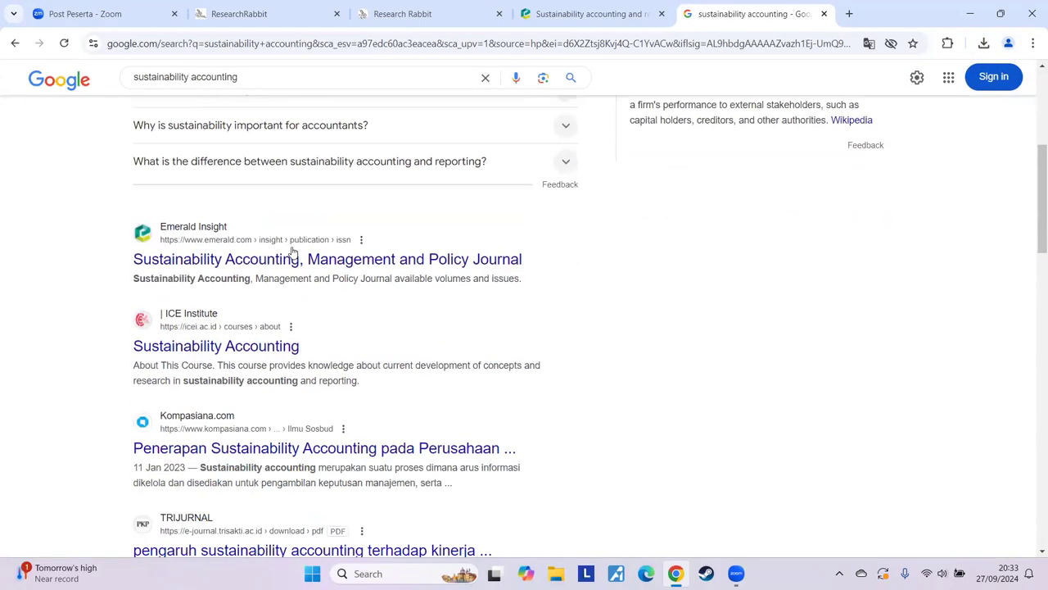
pyautogui.scroll(6, 281, 163)
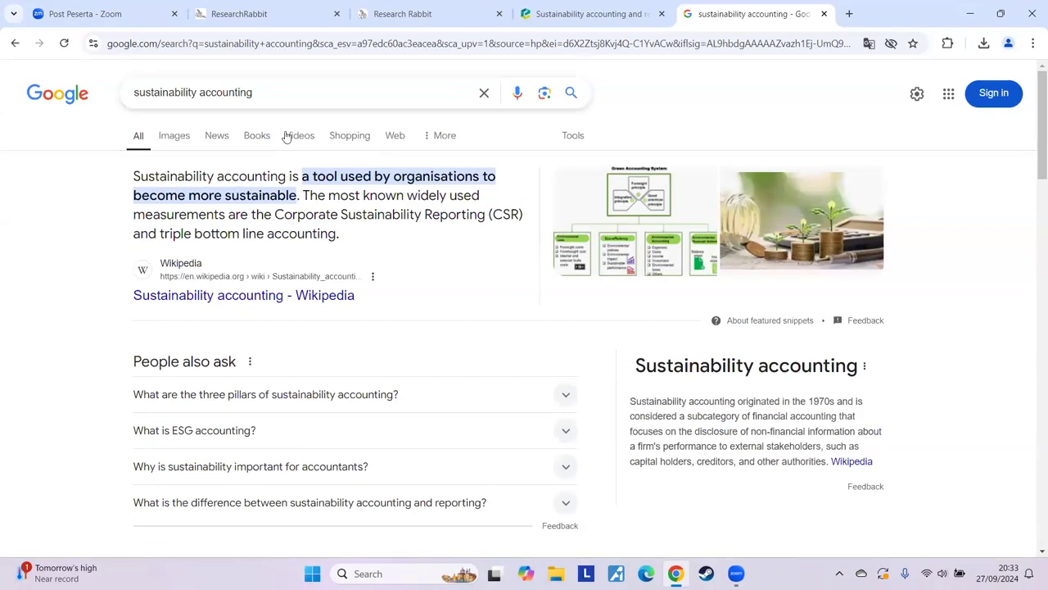
# Step: Refine the search to "sustainability accounting emerald" and open the article "Adopting and adapting sustainability accounting: fit and faith in a family business"
pyautogui.press('/')
pyautogui.write('emerald')
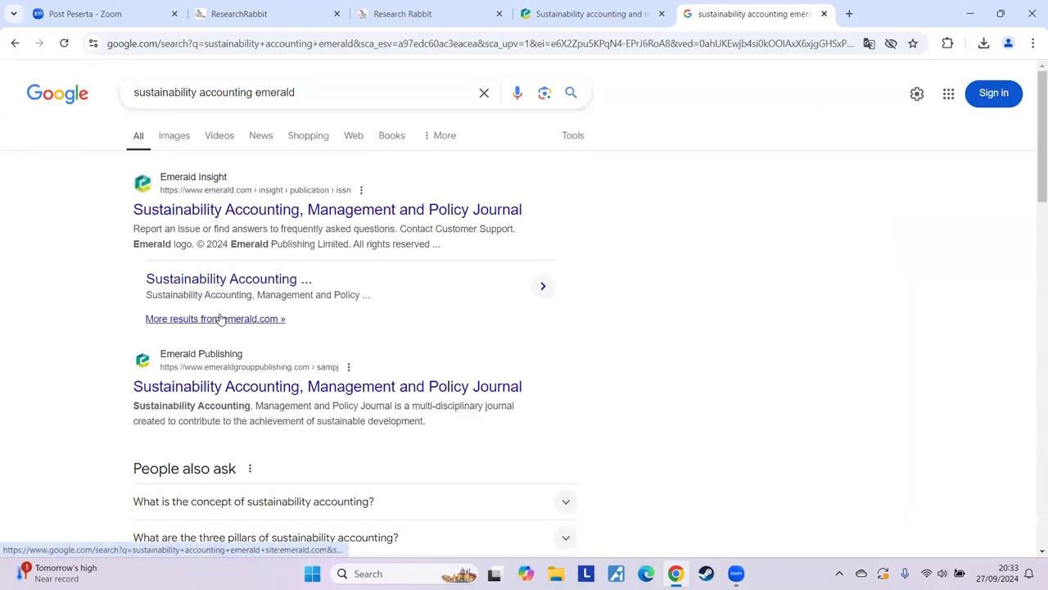
pyautogui.scroll(-5, 229, 321)
pyautogui.scroll(-3, 270, 381)
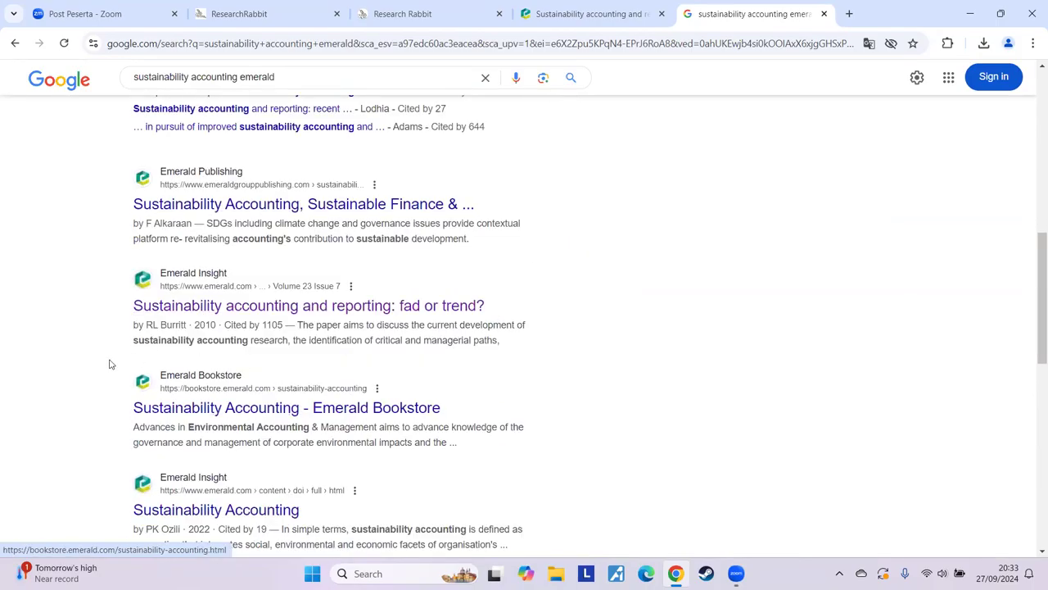
pyautogui.scroll(-2, 186, 317)
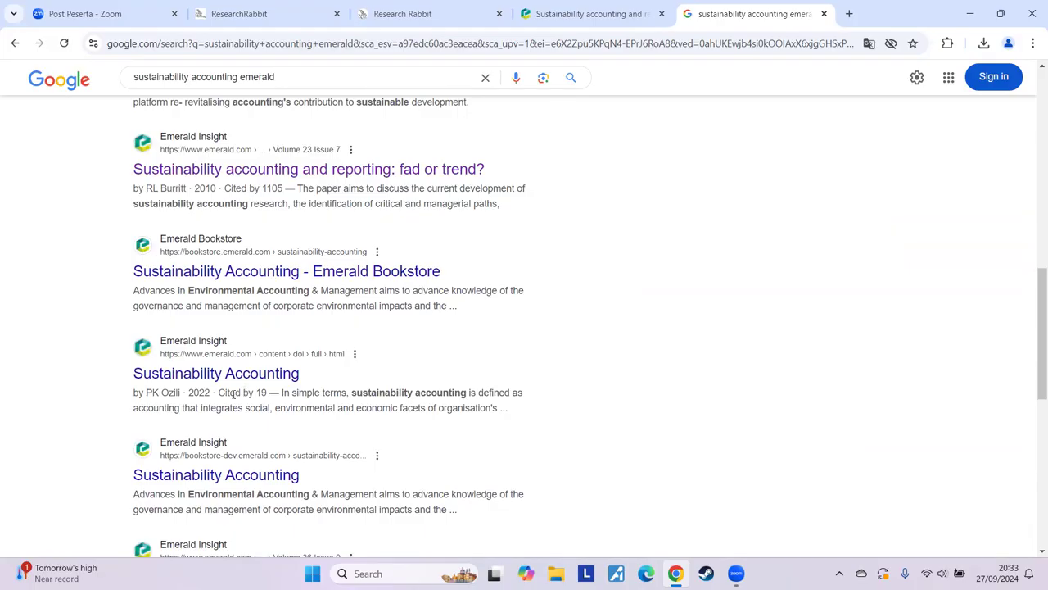
pyautogui.scroll(-3, 284, 348)
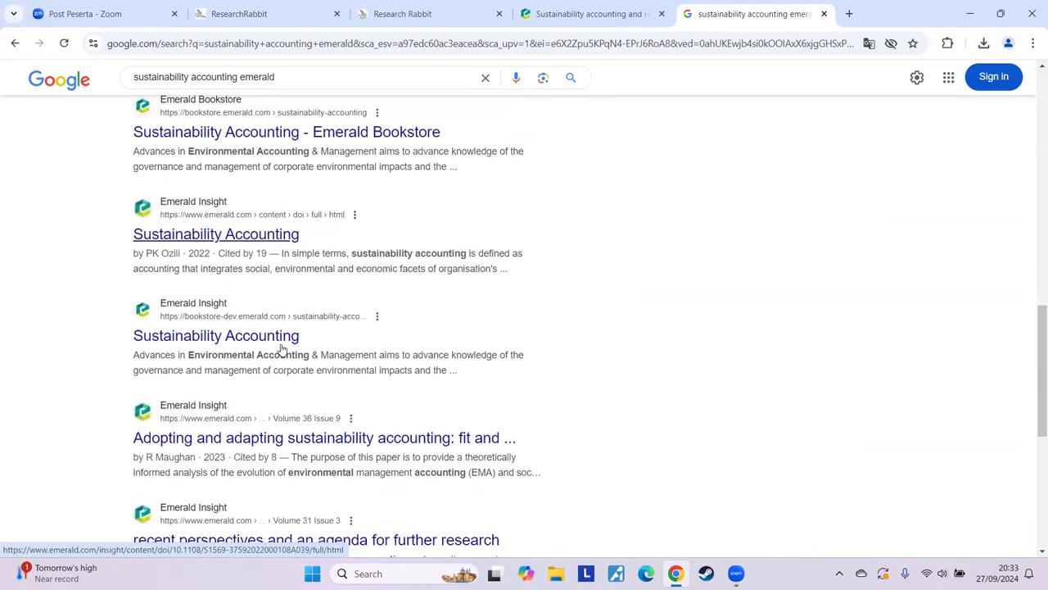
pyautogui.click(292, 374)
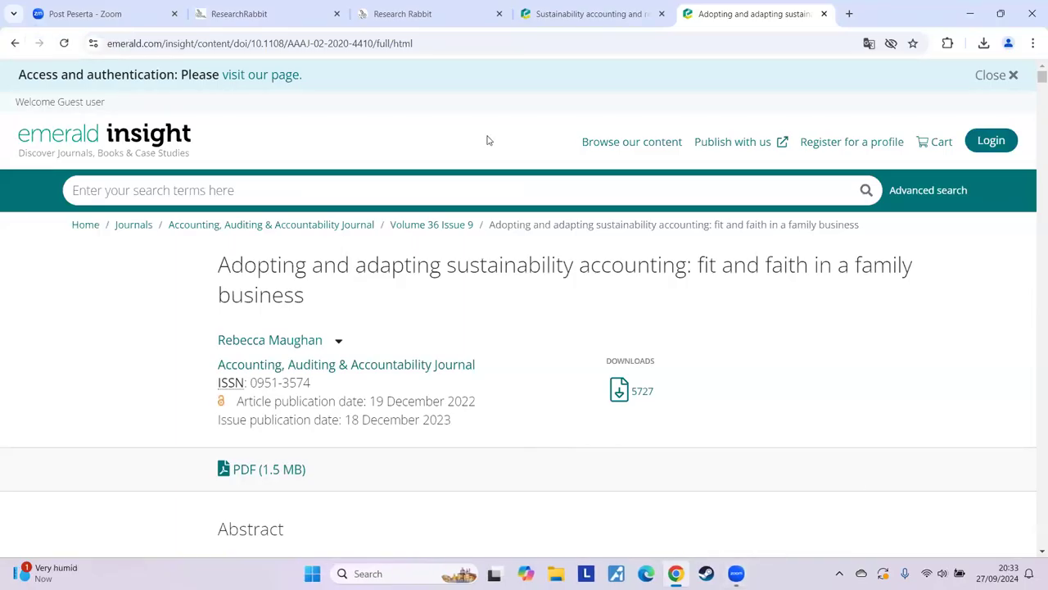
# Step: Switch to Research Rabbit and examine the account settings and the Sustainability Accounting collection's settings, leaving both without changes
pyautogui.click(449, 14)
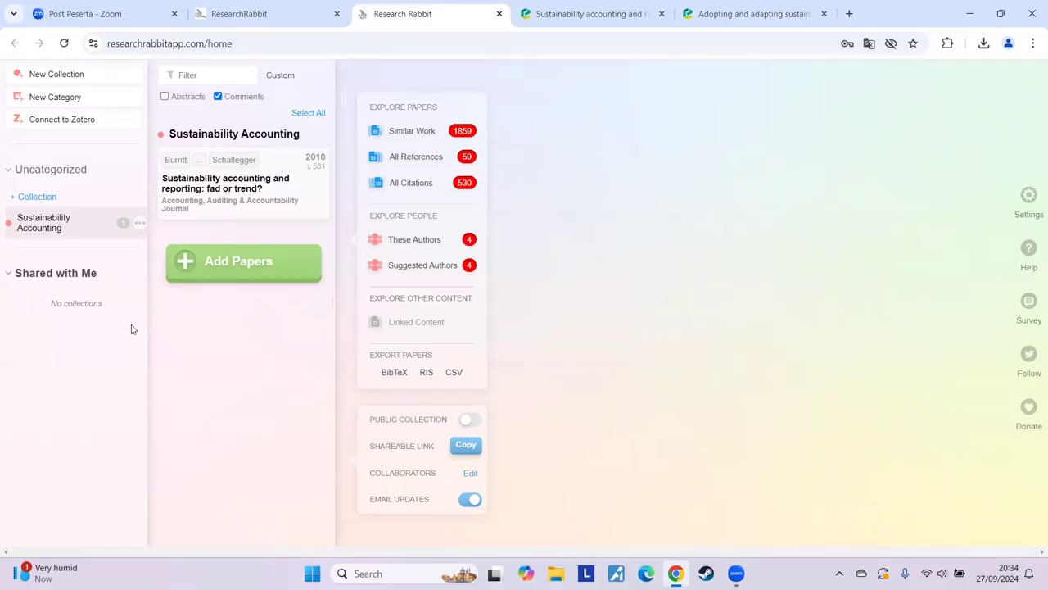
pyautogui.click(1030, 202)
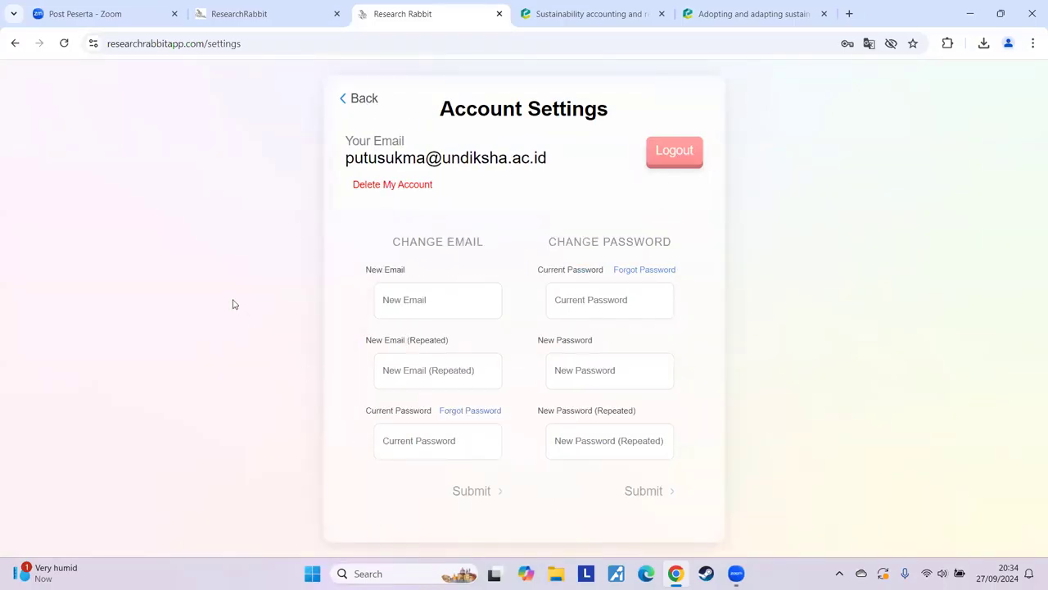
pyautogui.click(338, 133)
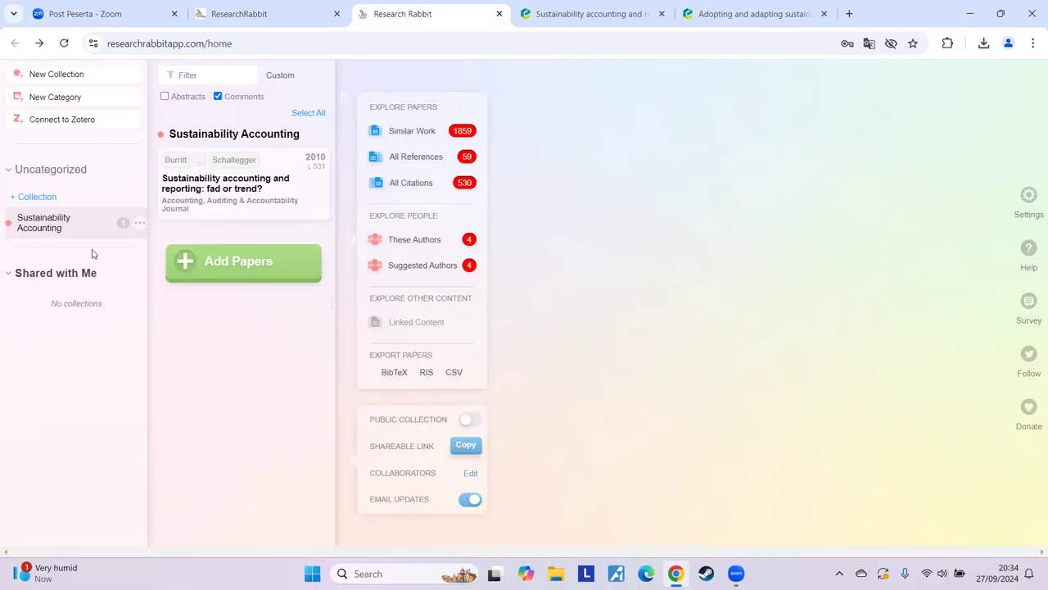
pyautogui.moveTo(260, 185)
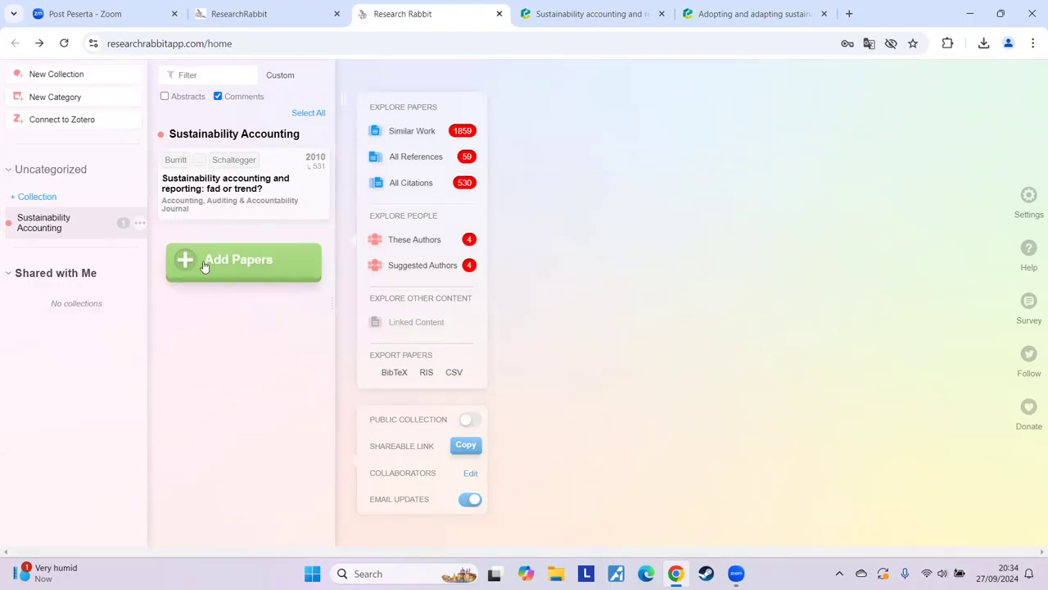
pyautogui.click(141, 226)
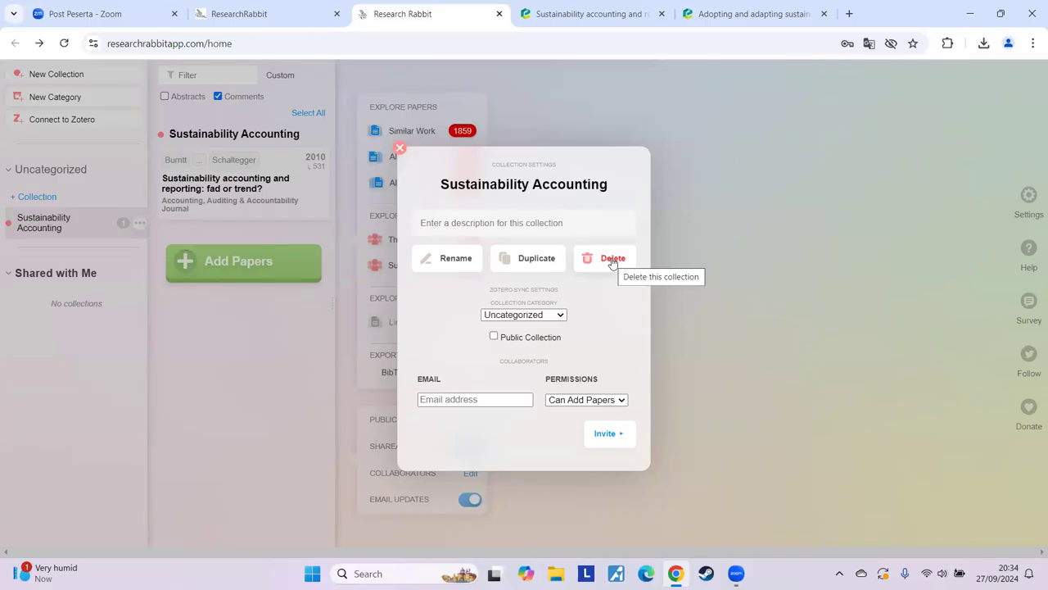
pyautogui.click(399, 150)
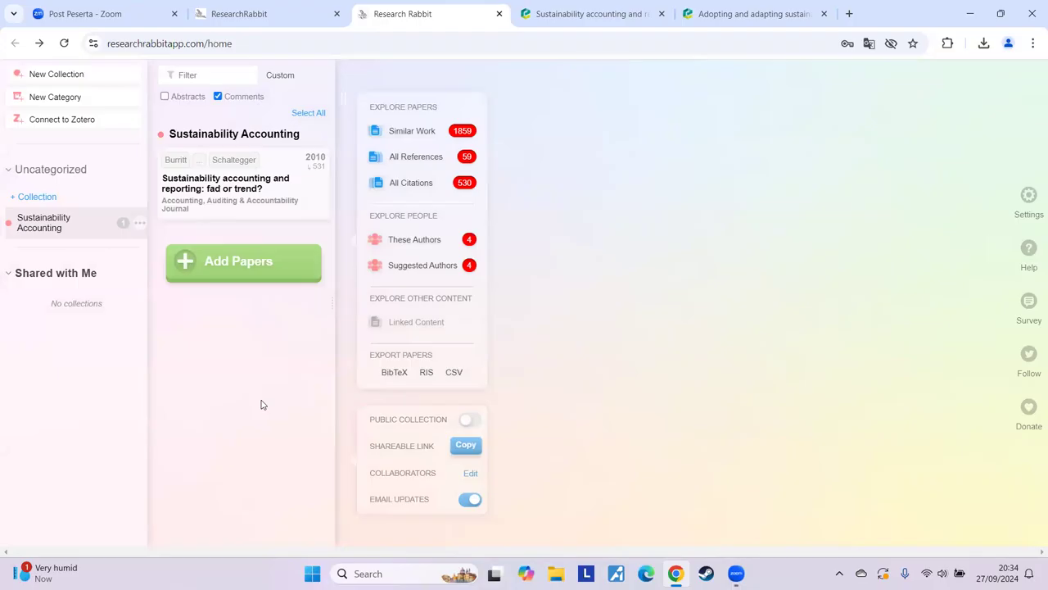
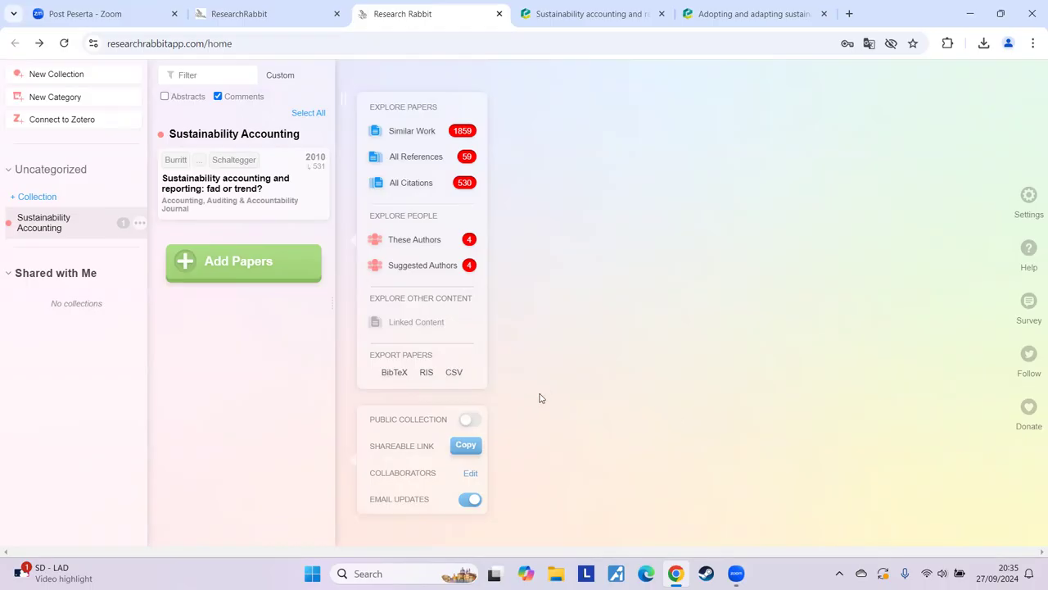
# Step: Examine the abstract and PDF access of "Adopting and adapting sustainability accounting: fit and faith in a family business" on its Emerald page
pyautogui.click(732, 20)
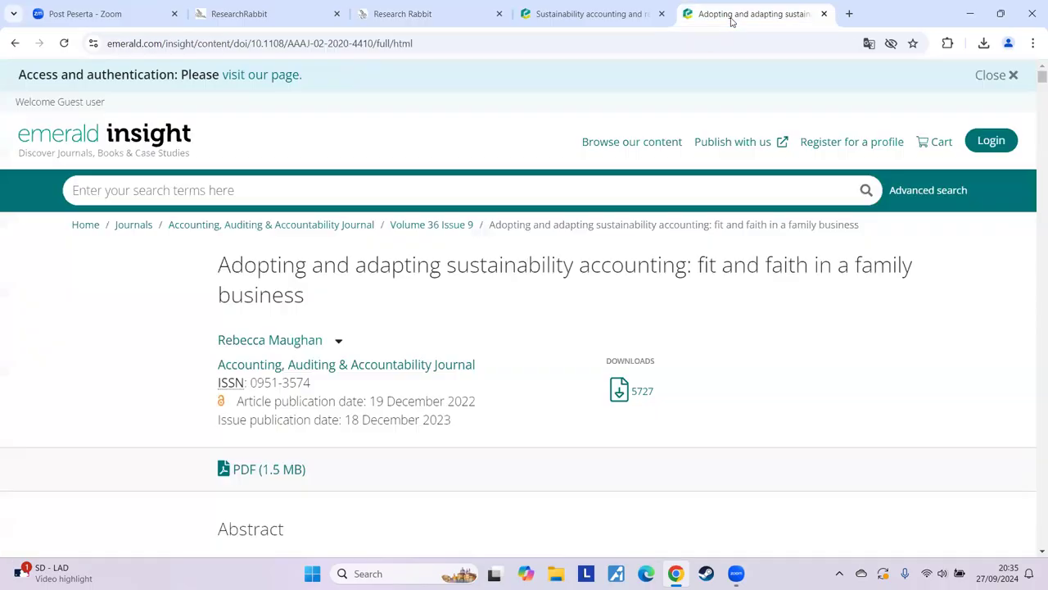
pyautogui.scroll(-3, 566, 438)
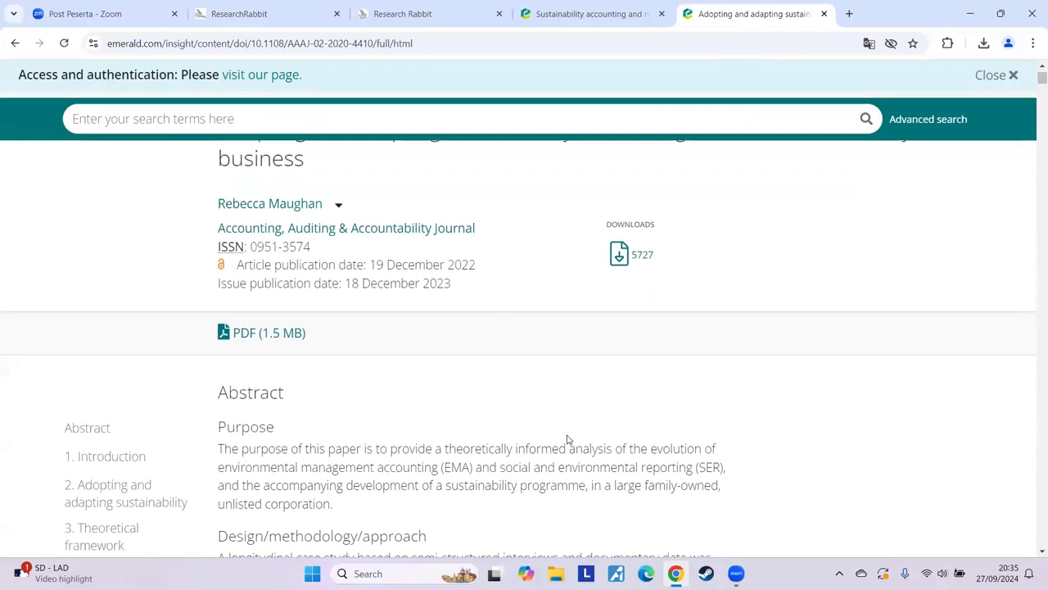
pyautogui.scroll(-7, 566, 437)
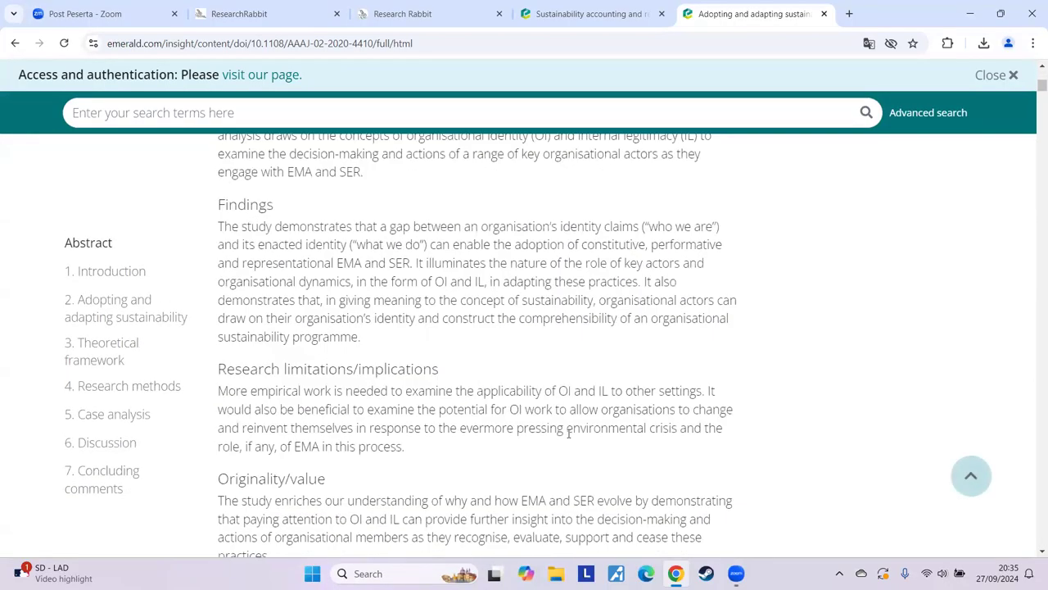
pyautogui.scroll(-3, 571, 435)
pyautogui.scroll(10, 571, 435)
pyautogui.scroll(3, 494, 435)
pyautogui.scroll(-5, 470, 434)
pyautogui.scroll(4, 371, 433)
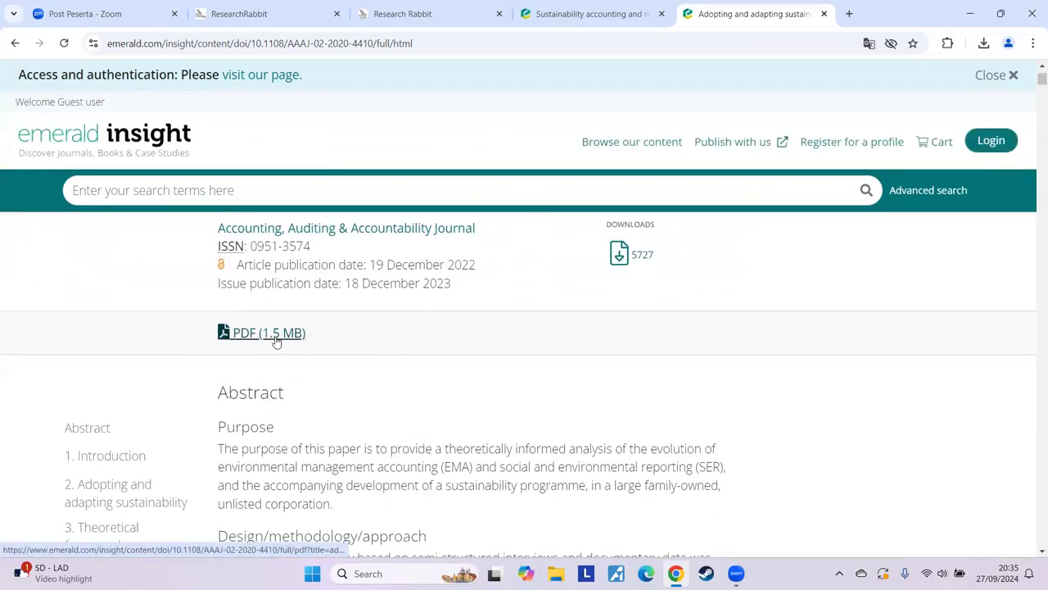
pyautogui.scroll(-3, 440, 386)
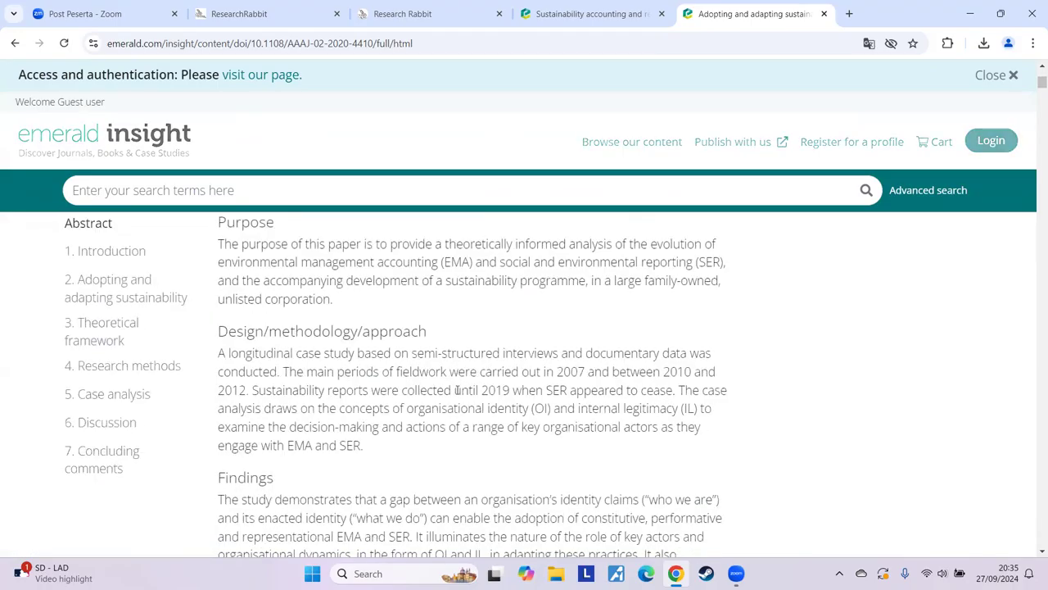
pyautogui.scroll(-2, 458, 389)
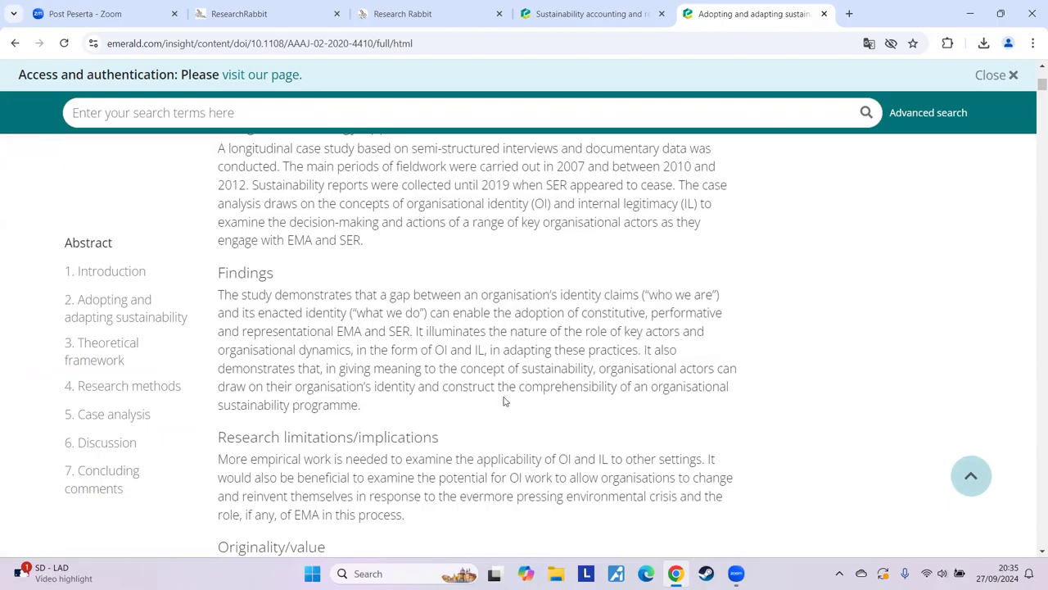
# Step: Start adding a paper to the Sustainability Accounting collection in Research Rabbit and copy the article's full title from its Emerald page
pyautogui.click(408, 16)
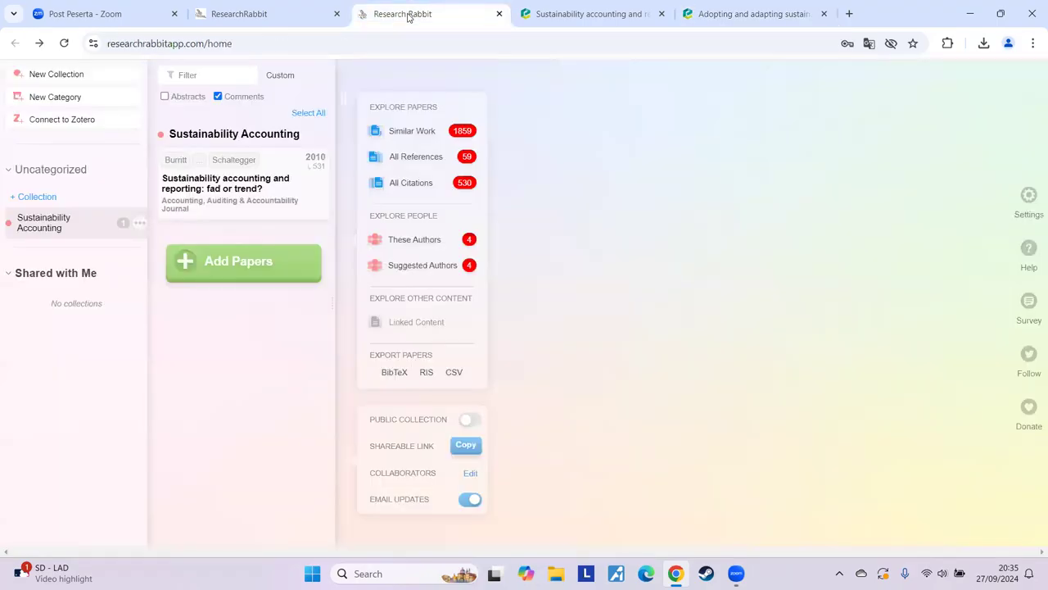
pyautogui.moveTo(233, 164)
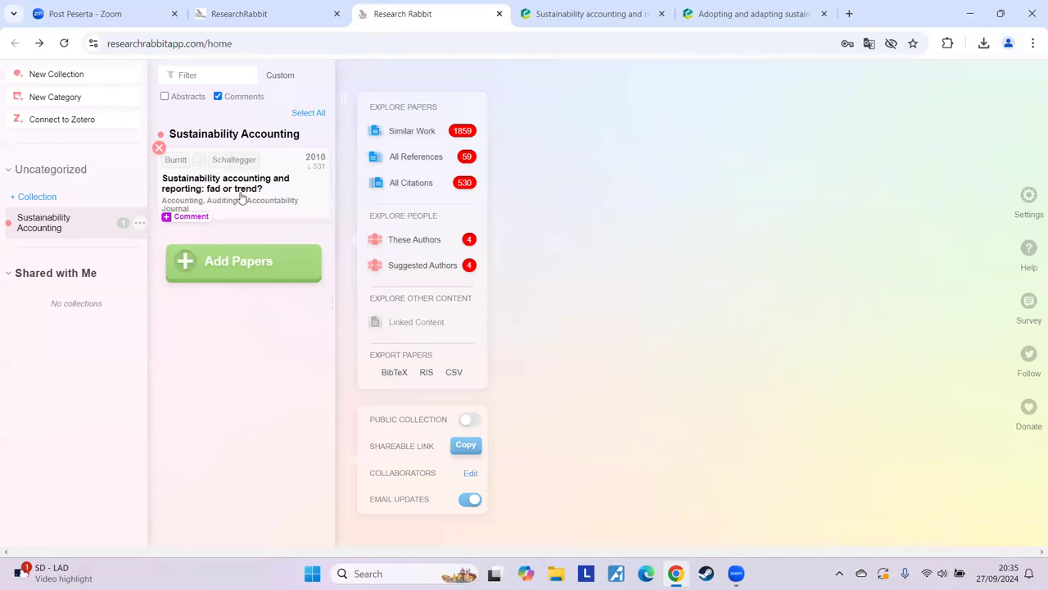
pyautogui.click(253, 271)
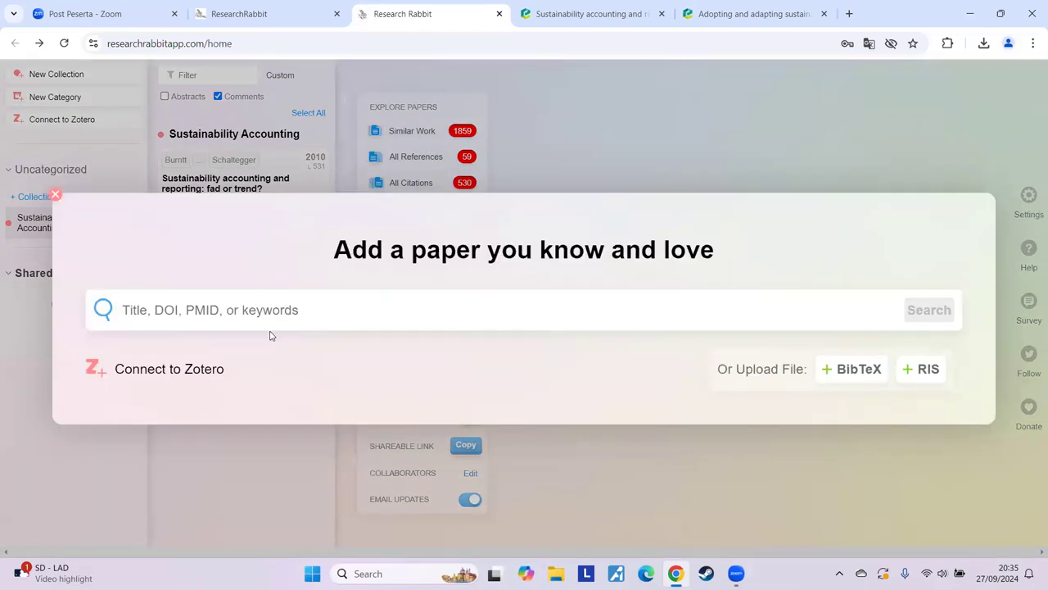
pyautogui.click(735, 13)
pyautogui.scroll(8, 349, 284)
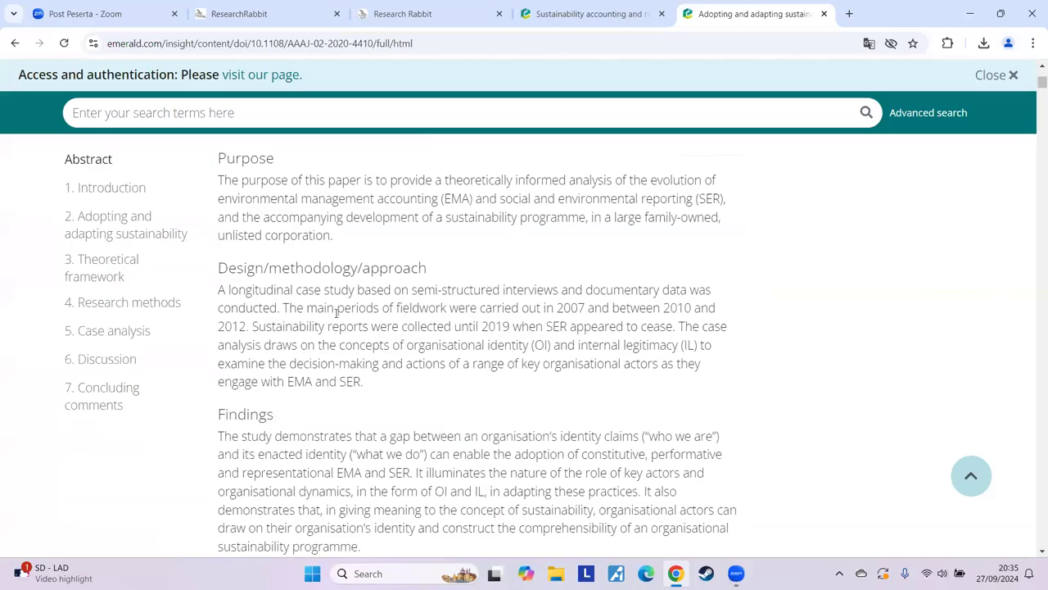
pyautogui.moveTo(219, 264); pyautogui.dragTo(314, 304)
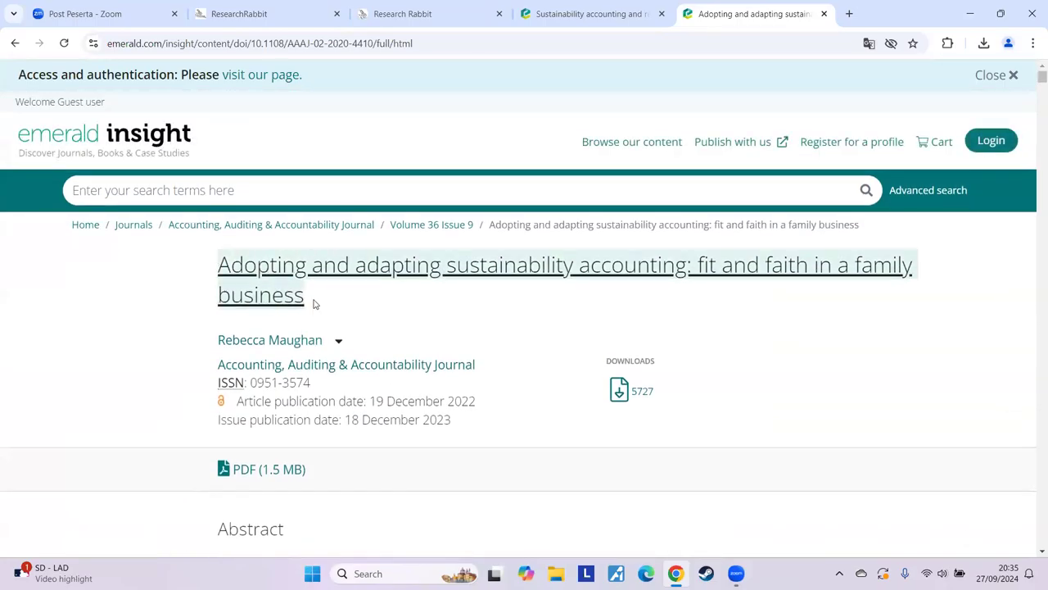
pyautogui.rightClick(280, 297)
pyautogui.click(286, 304)
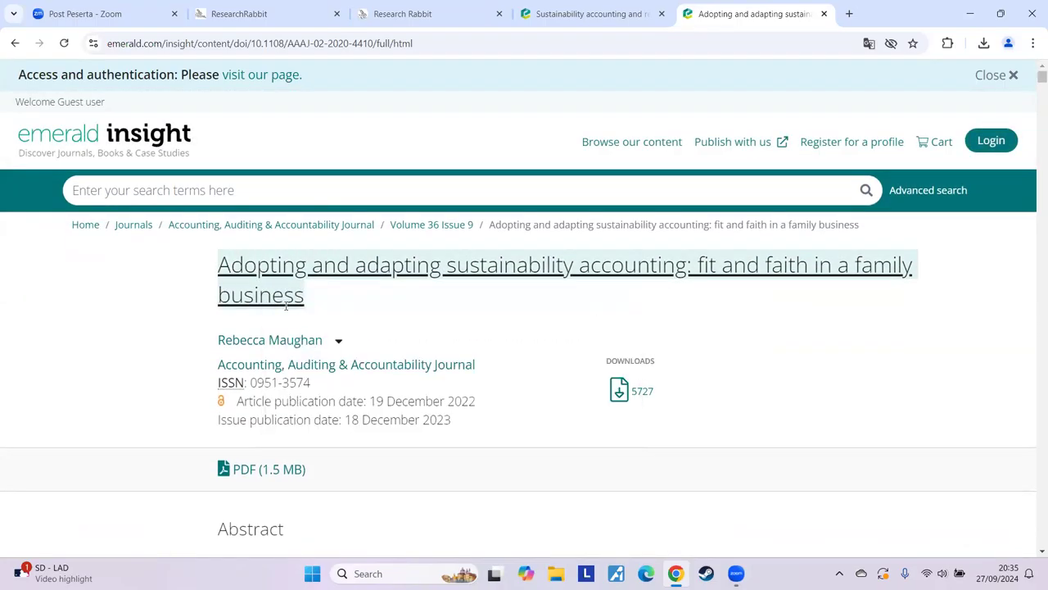
# Step: Search Research Rabbit for the paper "Adopting and adapting sustainability accounting: fit and faith in a family business"
pyautogui.click(437, 15)
pyautogui.rightClick(287, 309)
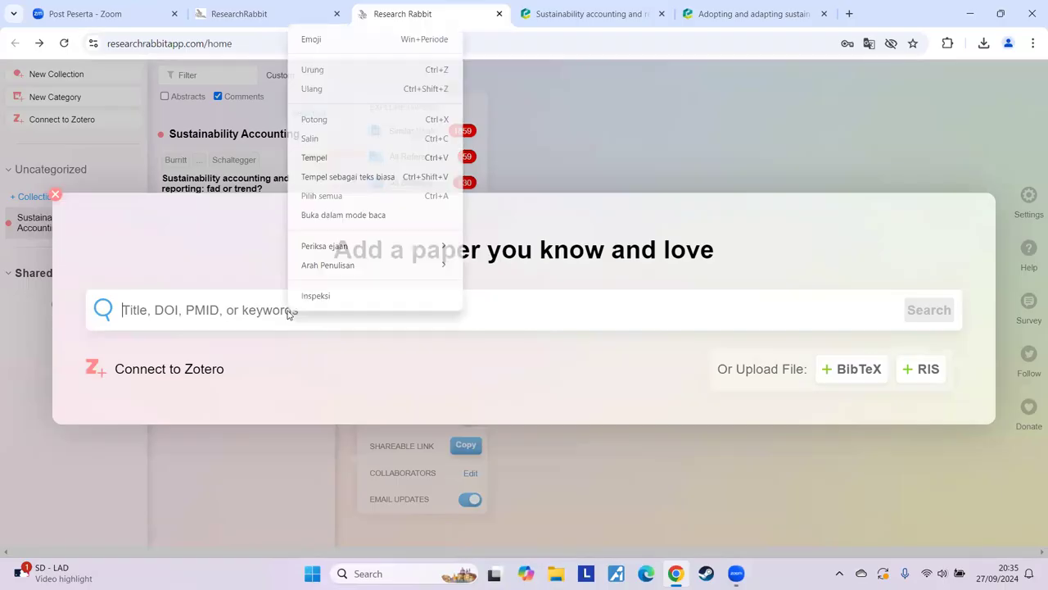
pyautogui.click(332, 165)
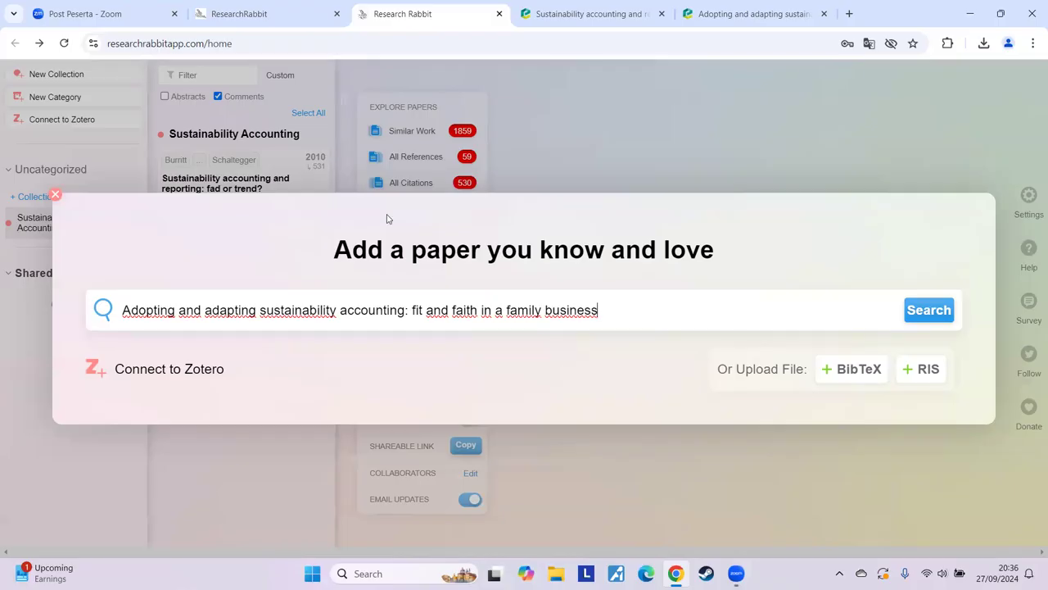
pyautogui.click(931, 316)
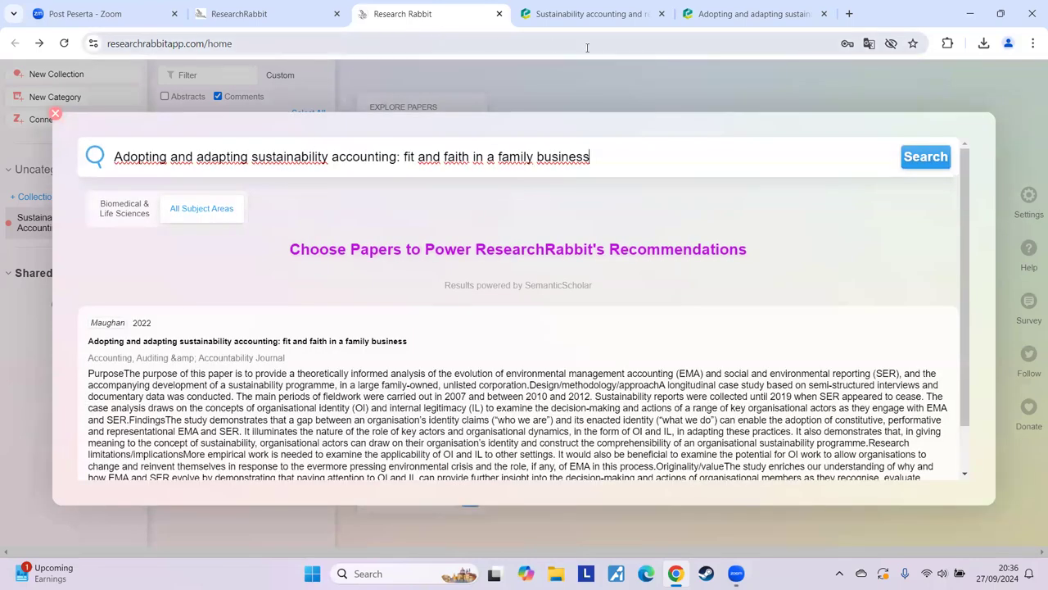
# Step: Check the found paper against its Emerald page and add it to the Sustainability Accounting collection, closing the paper search without adding another
pyautogui.click(718, 21)
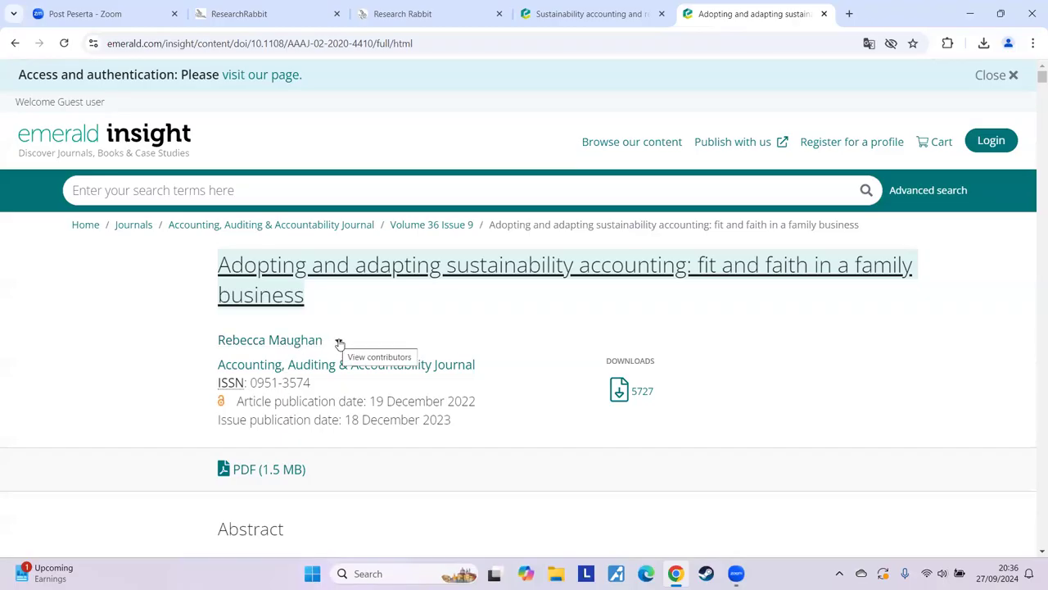
pyautogui.click(404, 335)
pyautogui.click(427, 22)
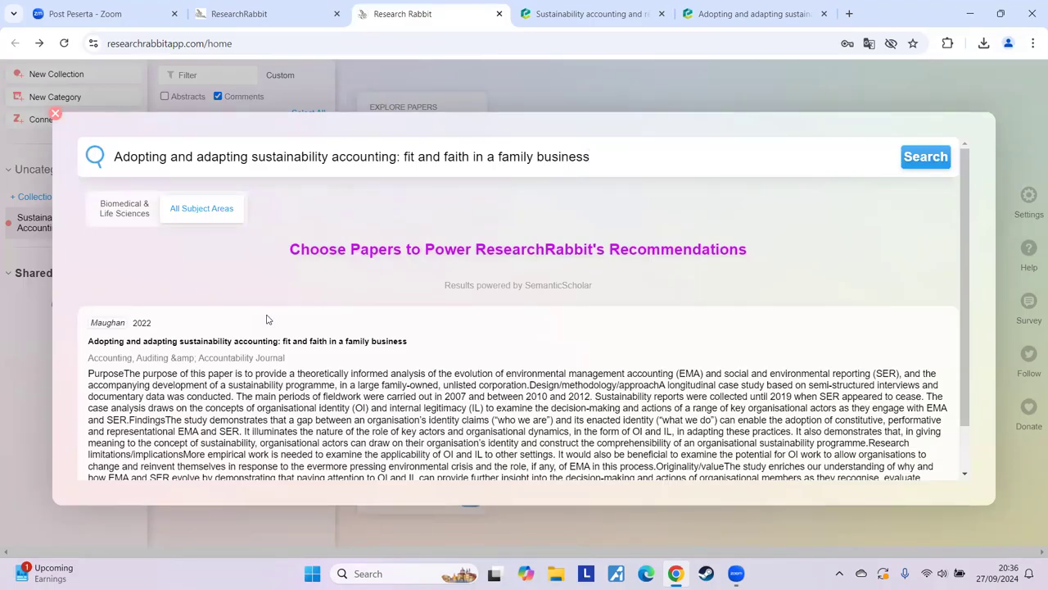
pyautogui.scroll(-1, 270, 327)
pyautogui.scroll(1, 221, 326)
pyautogui.scroll(-1, 174, 319)
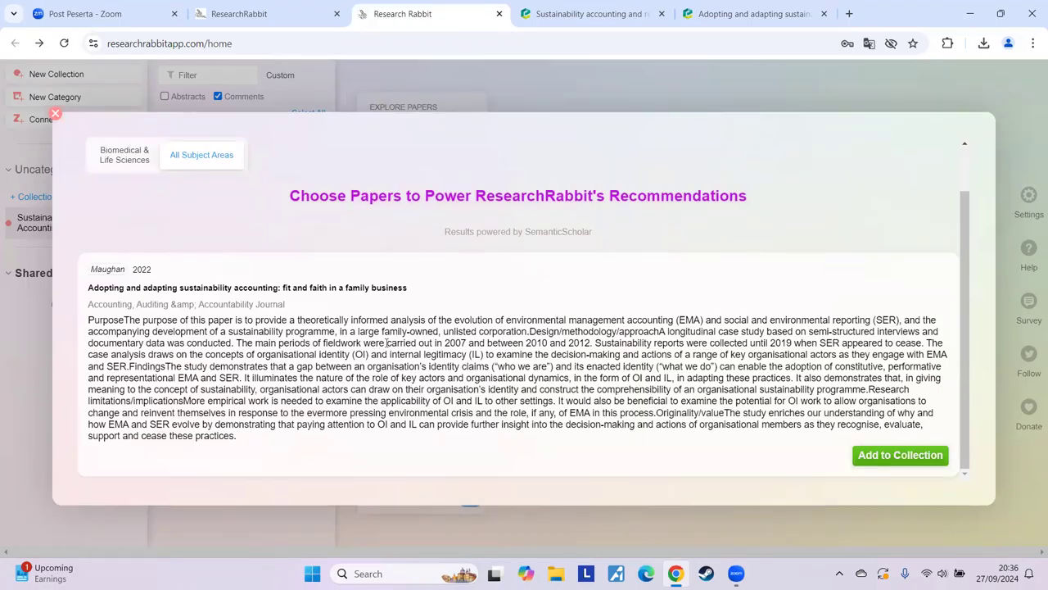
pyautogui.click(888, 464)
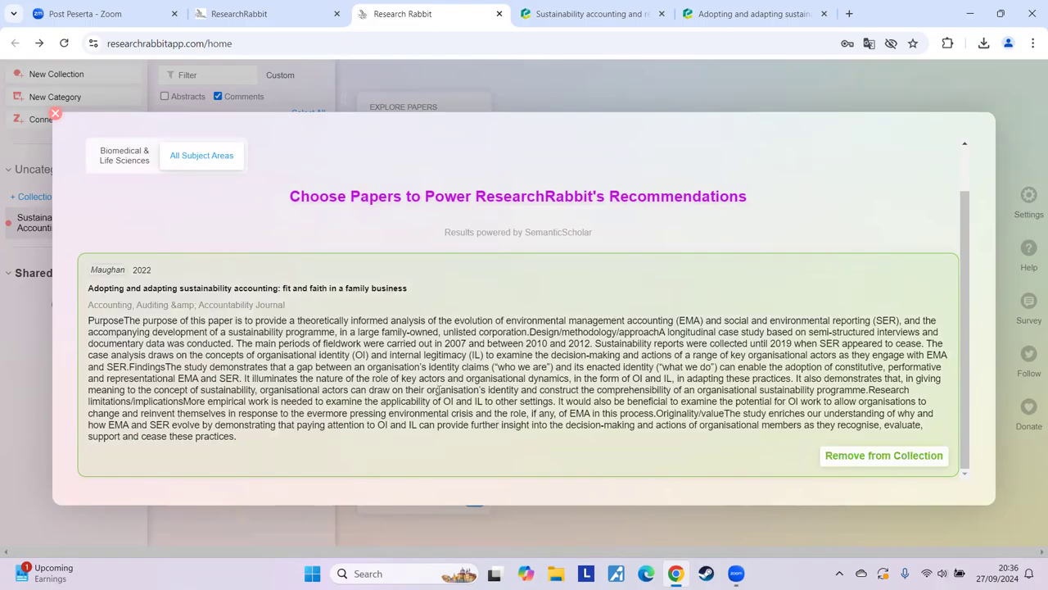
pyautogui.click(56, 115)
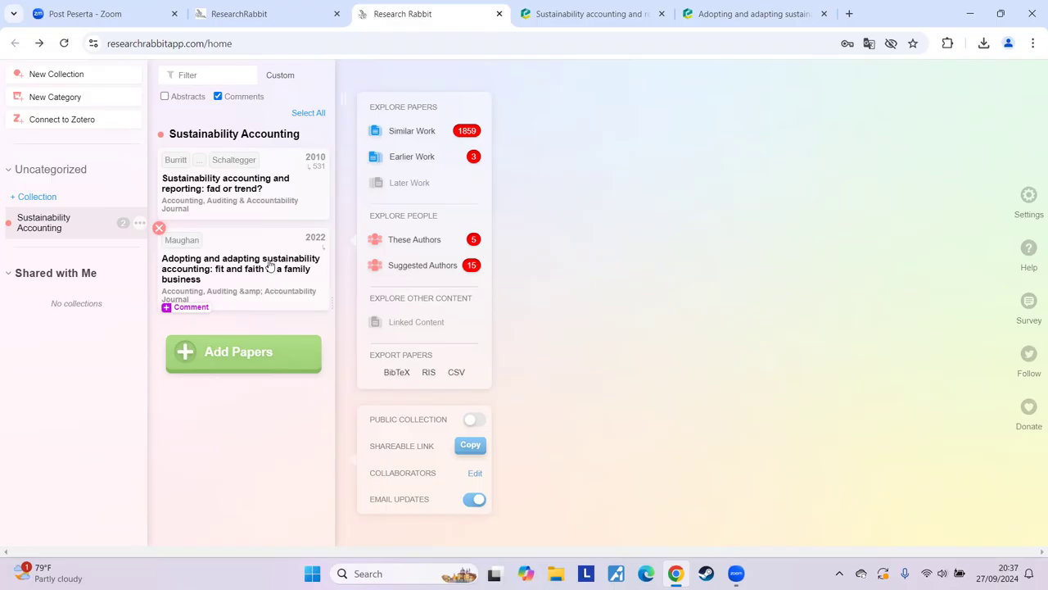
pyautogui.click(275, 356)
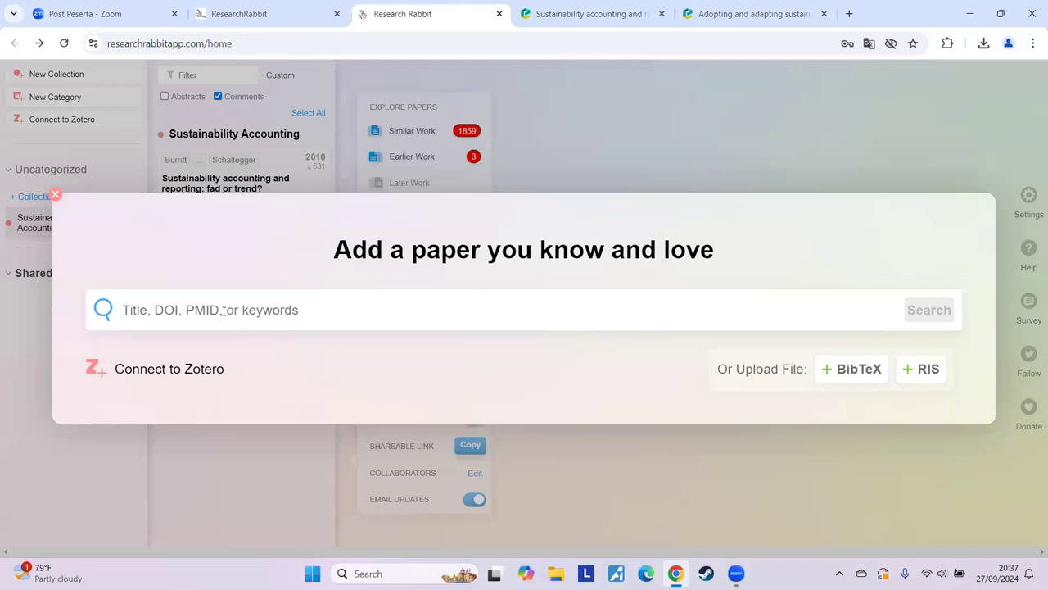
pyautogui.click(55, 197)
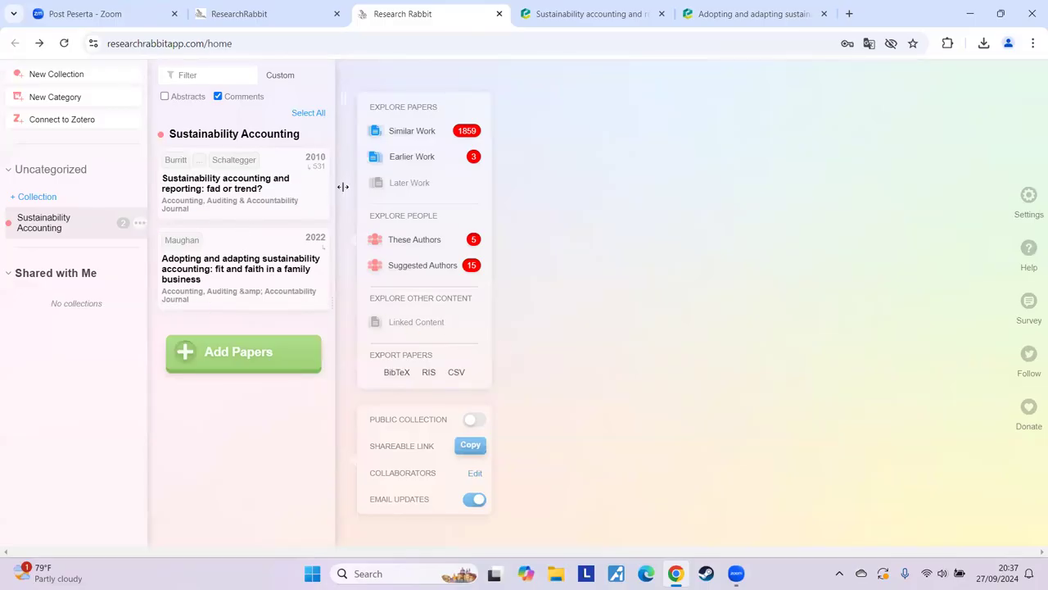
# Step: Open the Similar Work for the collection's two papers and inspect their connections in the network graph
pyautogui.click(426, 139)
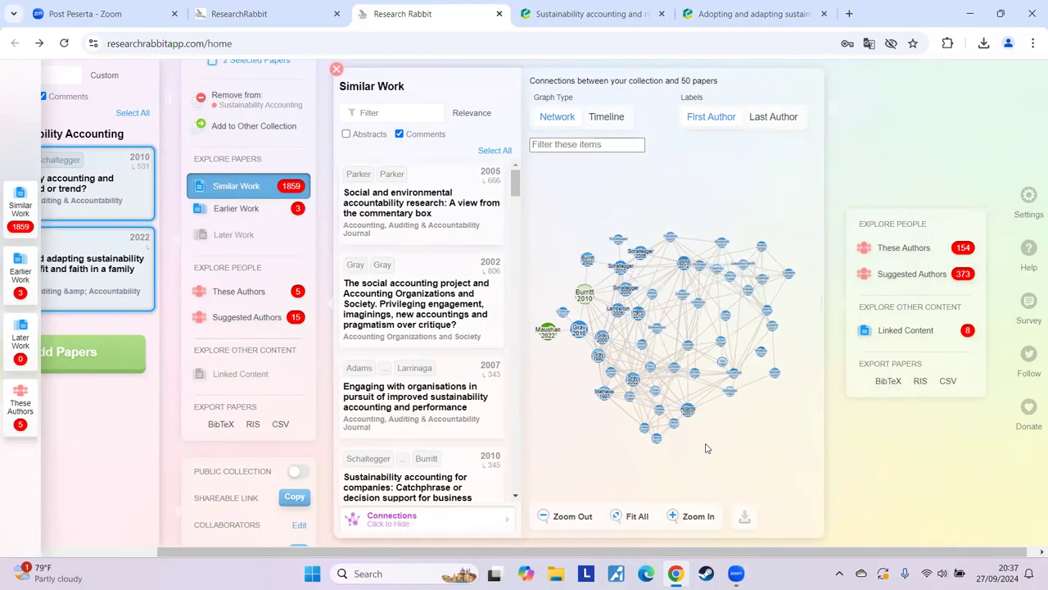
pyautogui.click(693, 518)
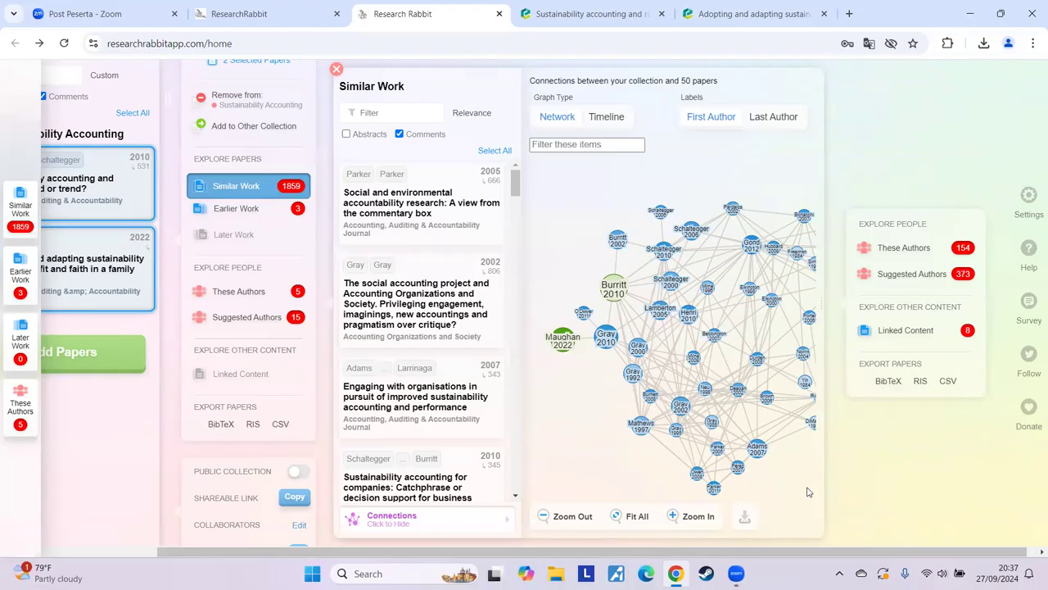
pyautogui.scroll(1, 626, 432)
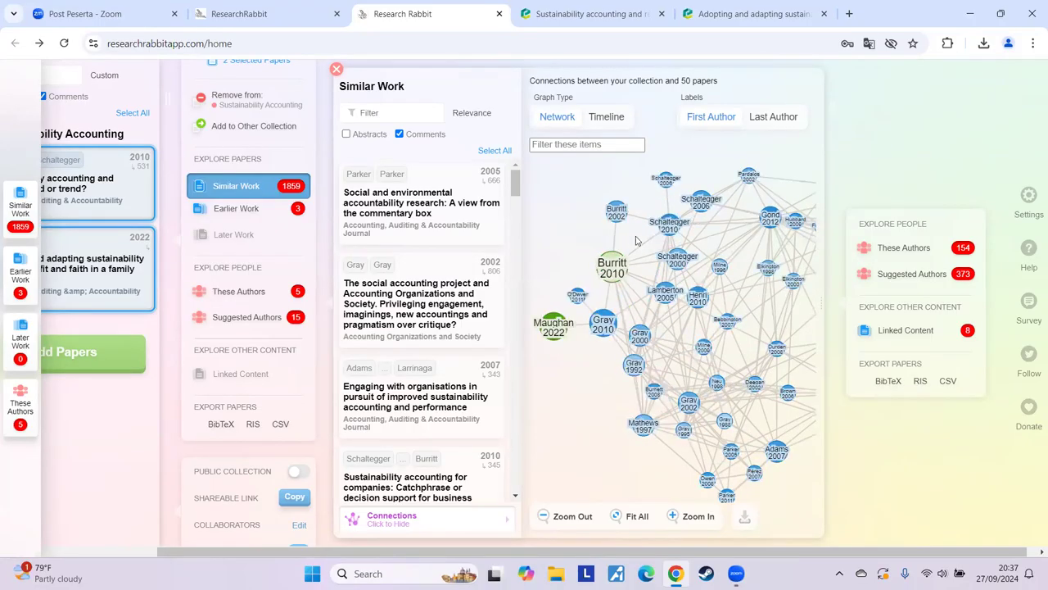
pyautogui.scroll(-1, 618, 246)
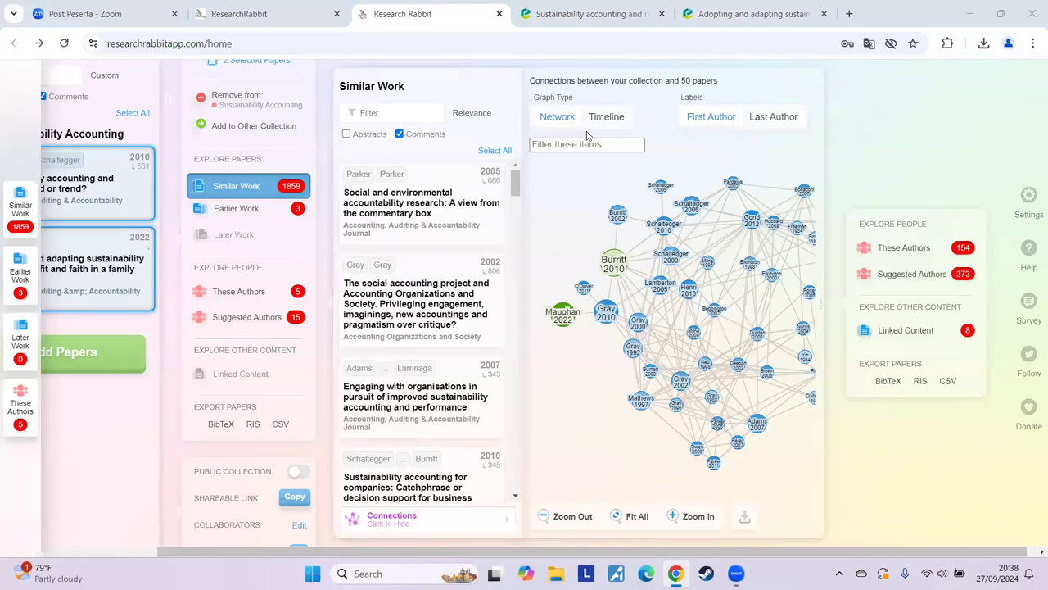
# Step: Show the connections as a timeline and open the 2010 paper "Is accounting for sustainability actually accounting for sustainability…and how would we know?"
pyautogui.click(606, 123)
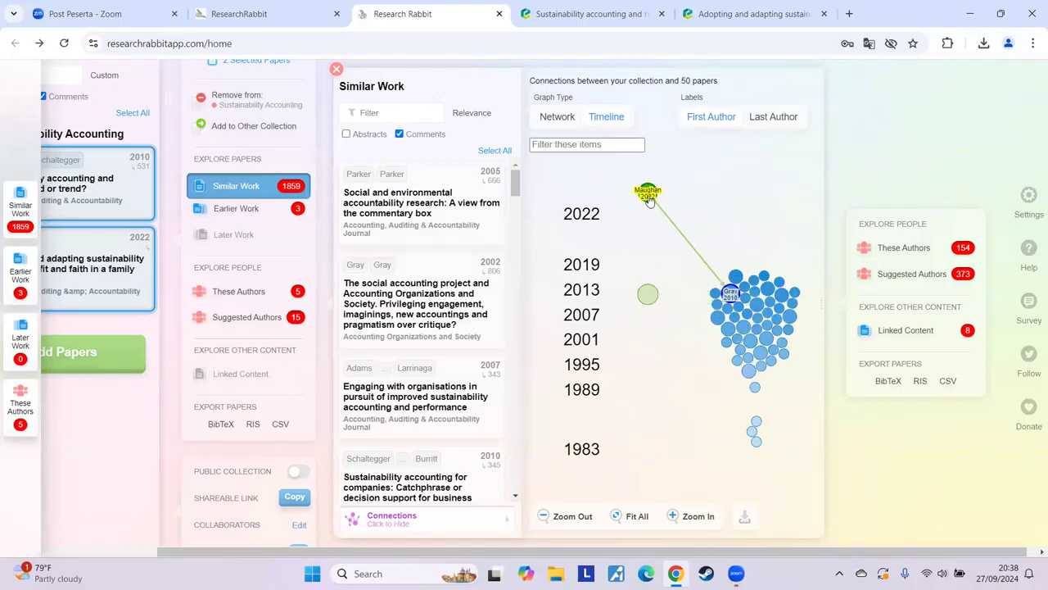
pyautogui.click(733, 297)
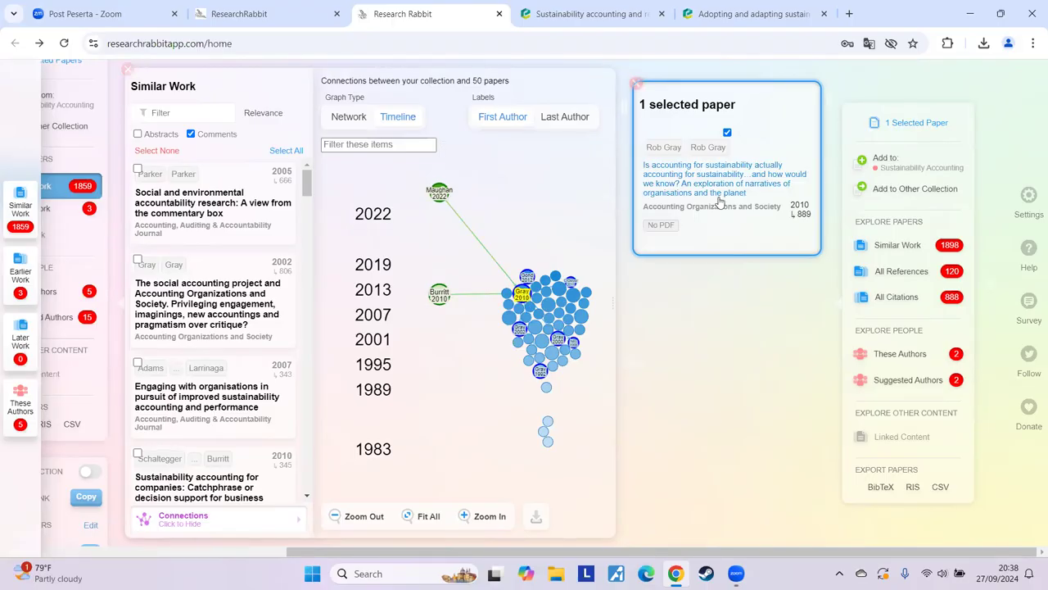
# Step: Open the publisher page of "Is accounting for sustainability actually accounting for sustainability…", review its abstract and introduction, and close the page
pyautogui.click(745, 182)
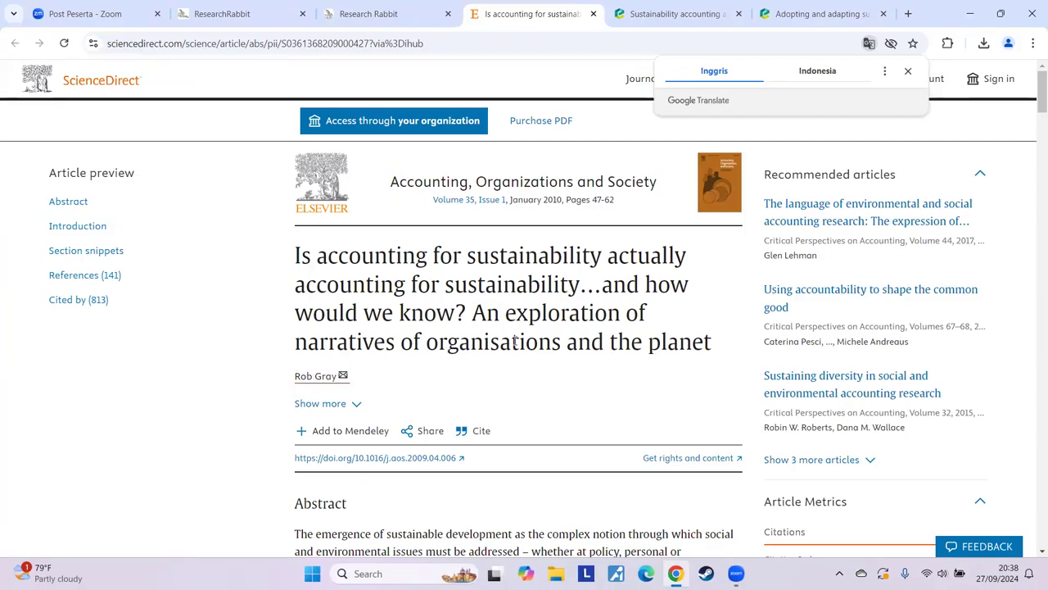
pyautogui.scroll(-5, 535, 366)
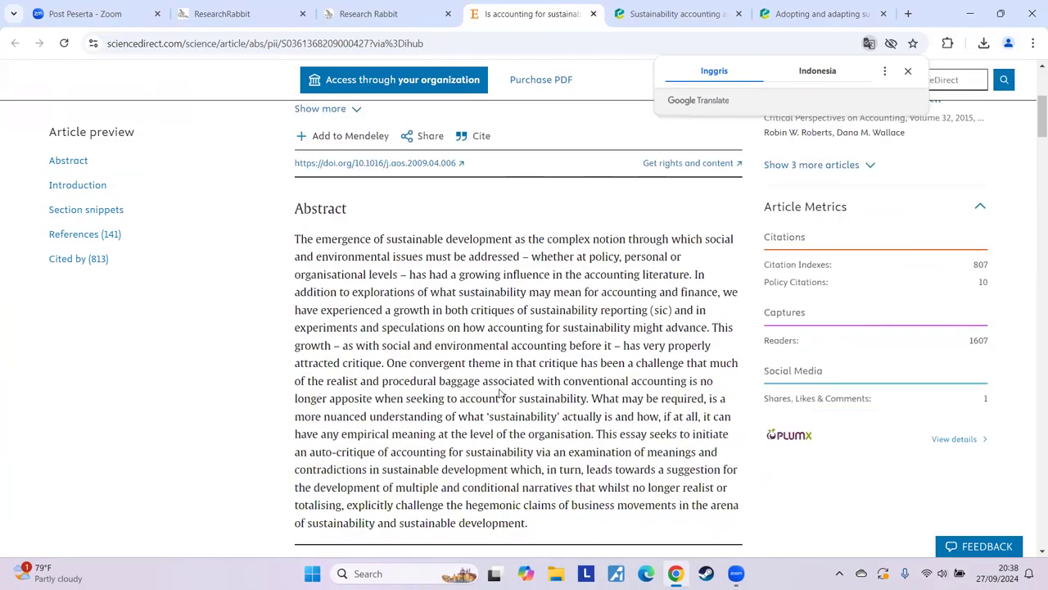
pyautogui.scroll(-4, 500, 391)
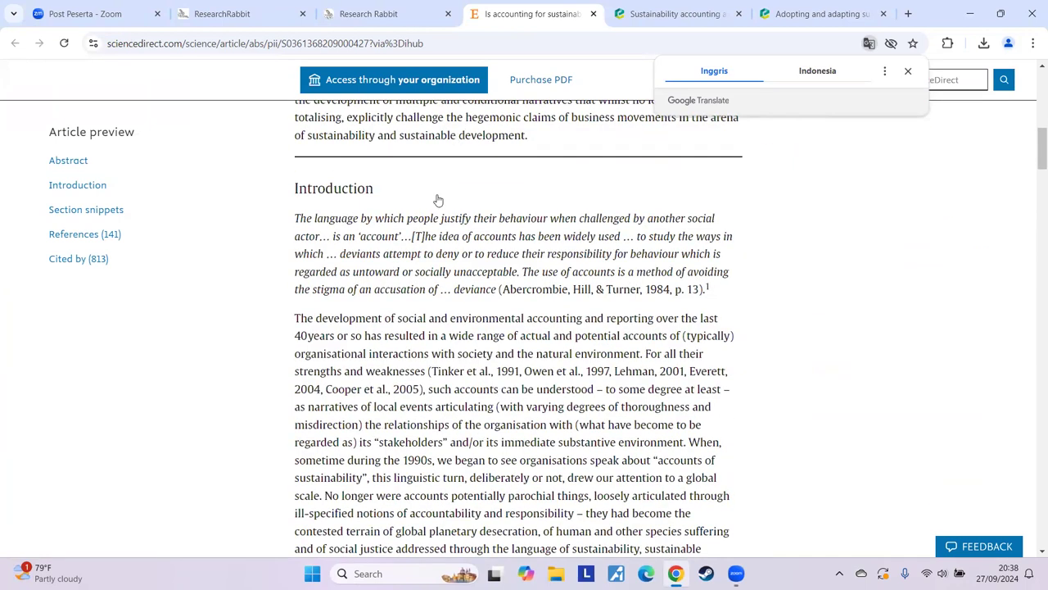
pyautogui.hotkey('ctrl', 'shift', 'Tab')
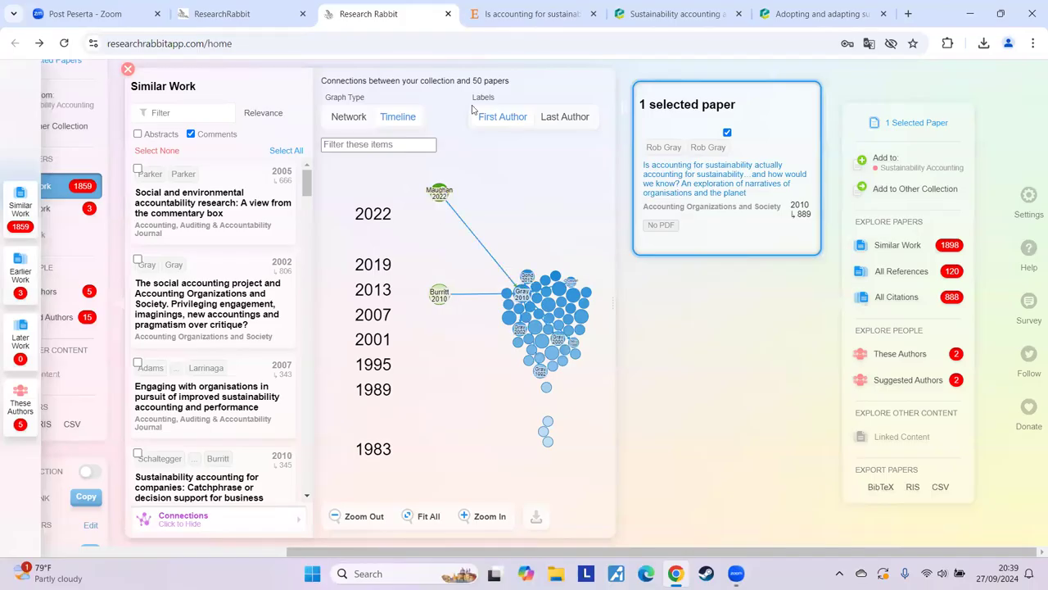
pyautogui.click(519, 16)
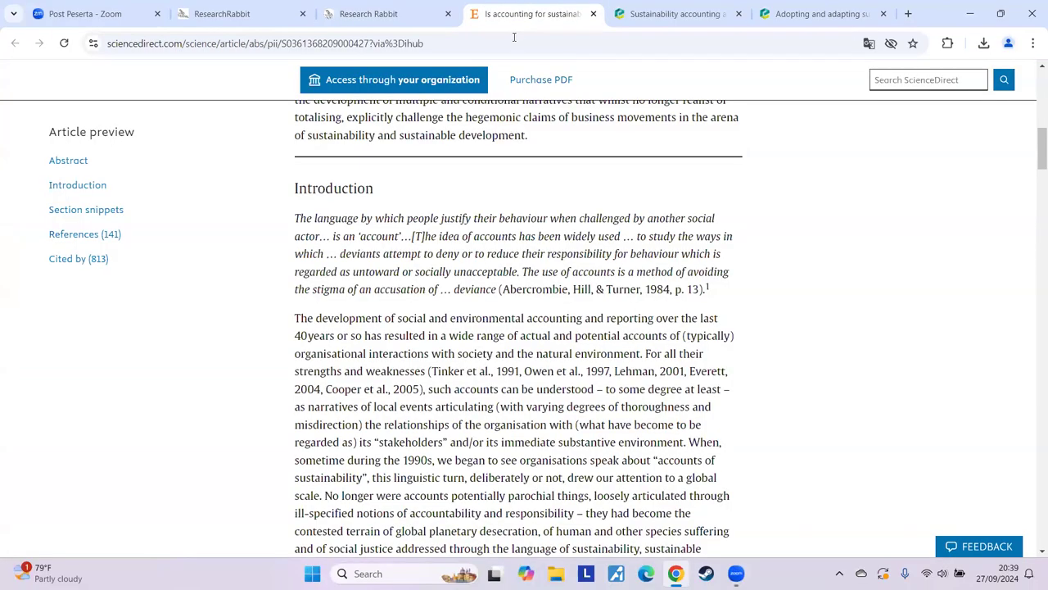
pyautogui.scroll(-15, 483, 356)
pyautogui.scroll(-3, 483, 357)
pyautogui.scroll(10, 483, 352)
pyautogui.scroll(15, 484, 352)
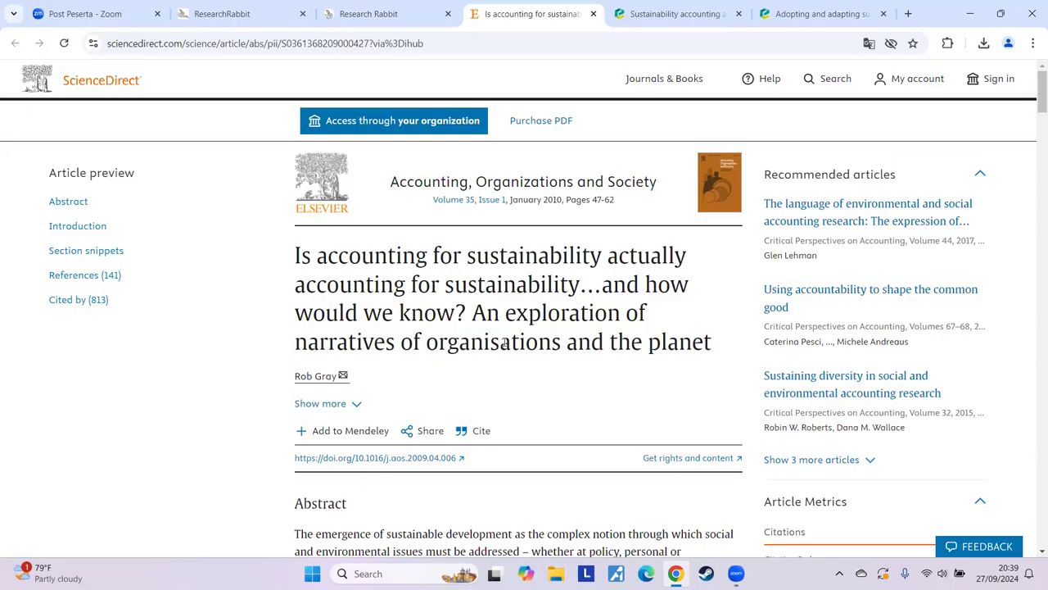
pyautogui.click(592, 13)
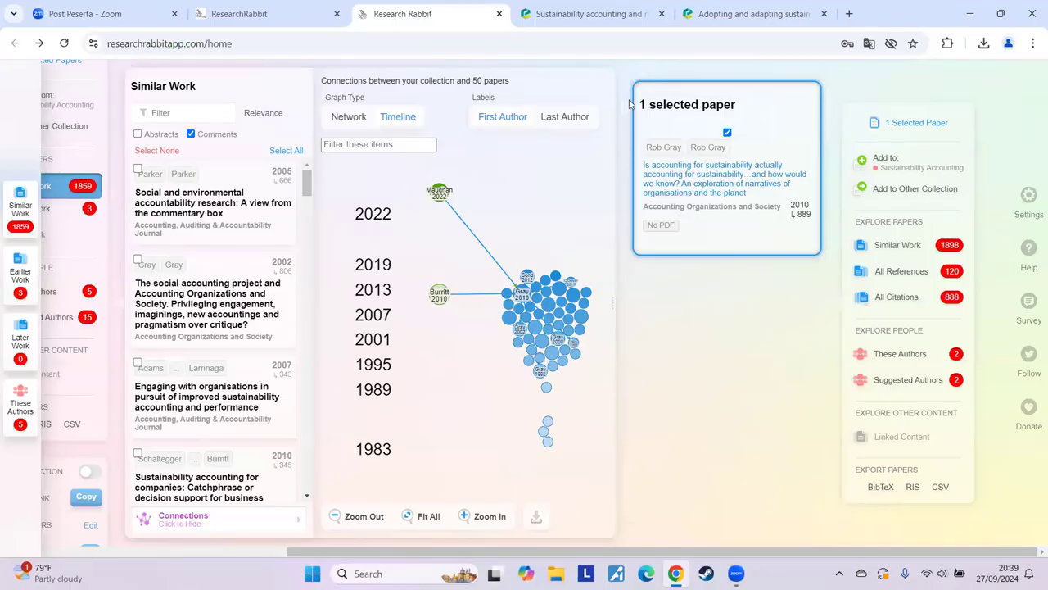
# Step: Show the earlier work for the two Sustainability Accounting papers and select the 2002 paper on internal organisational factors in the graph
pyautogui.moveTo(633, 551); pyautogui.dragTo(463, 551)
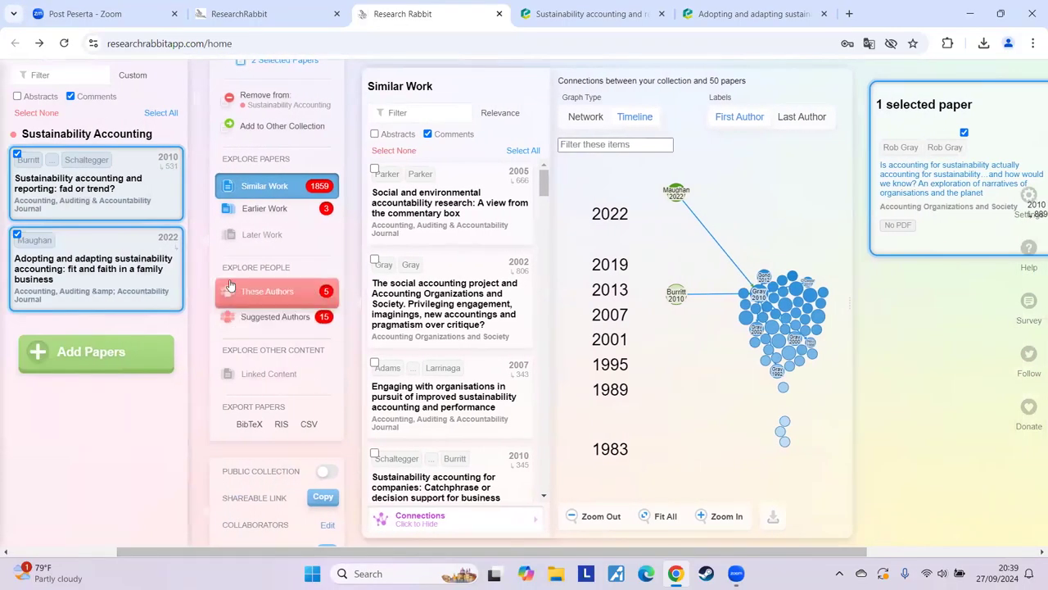
pyautogui.click(265, 210)
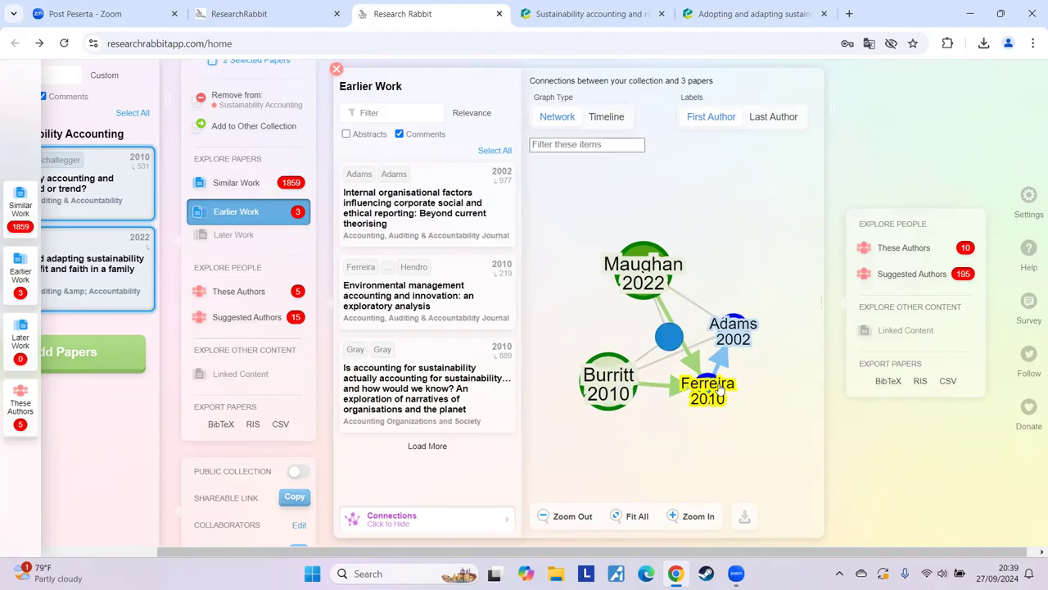
pyautogui.click(739, 336)
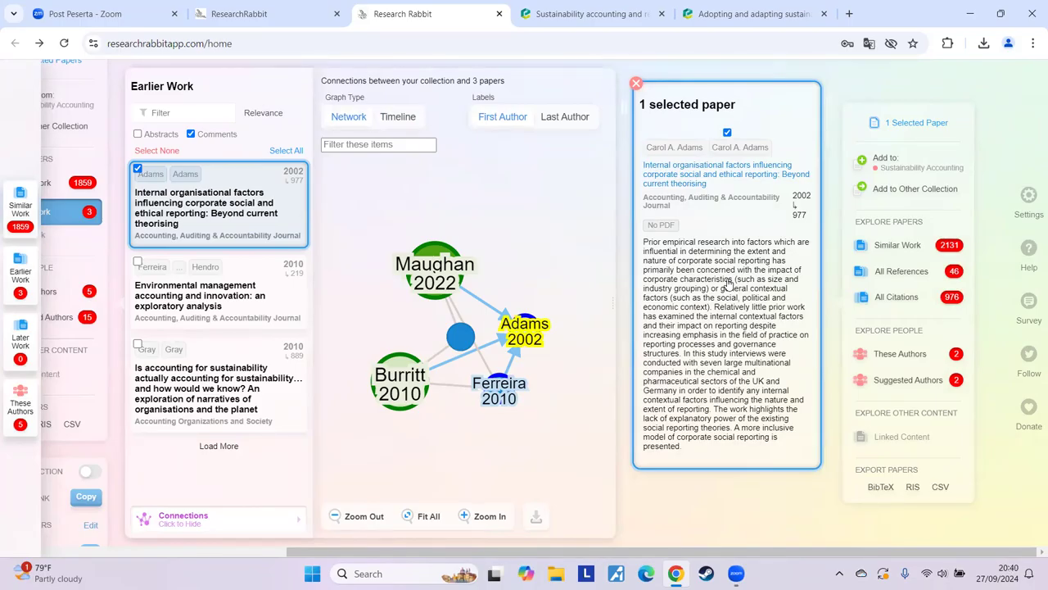
# Step: Open the article page of the selected 2002 paper, look through to its keywords and citation, and close the page
pyautogui.click(710, 176)
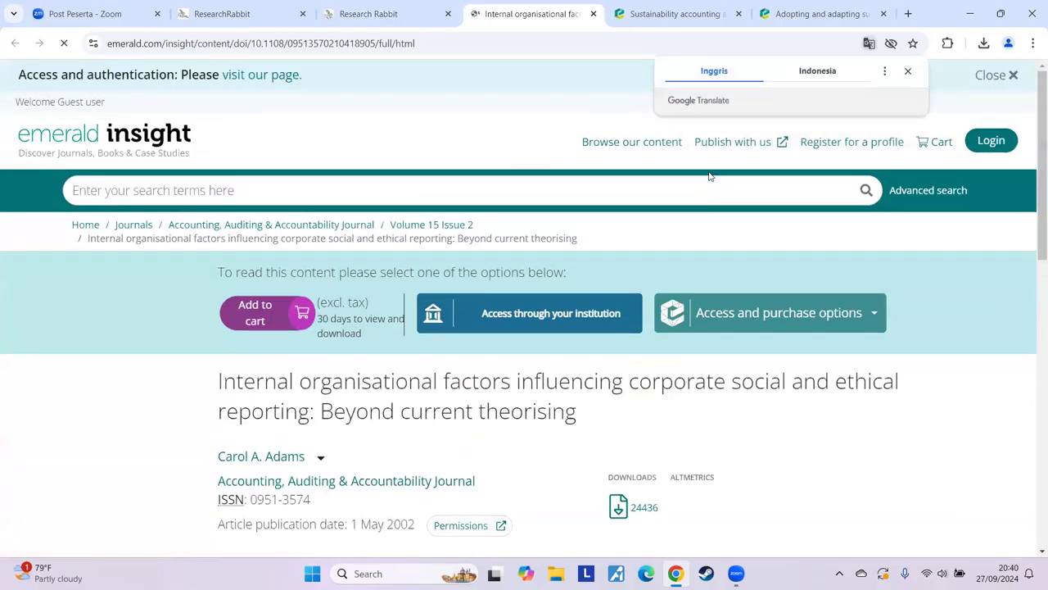
pyautogui.scroll(-7, 367, 407)
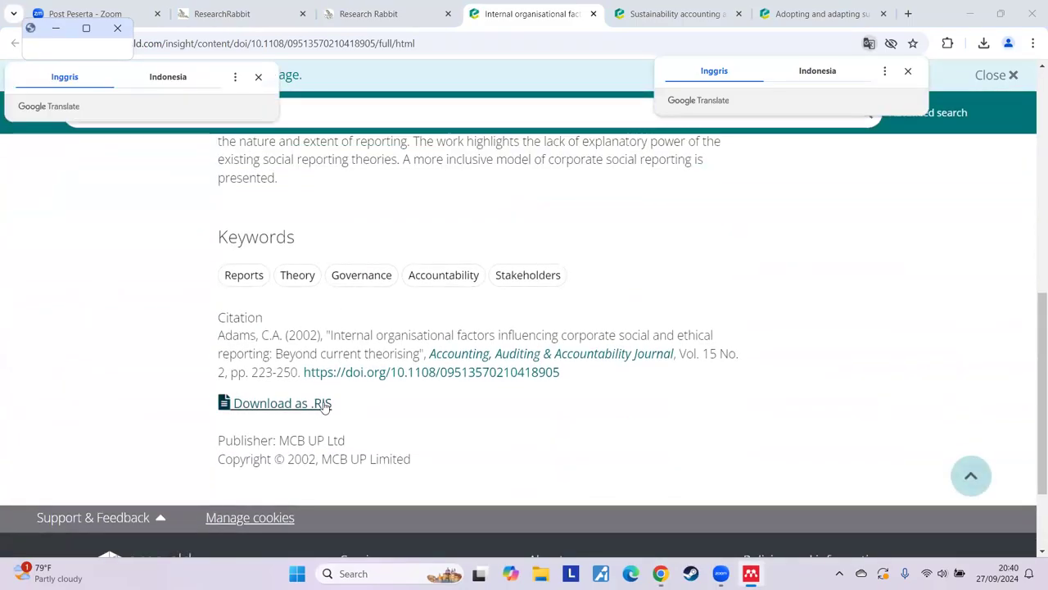
pyautogui.click(906, 72)
pyautogui.click(594, 14)
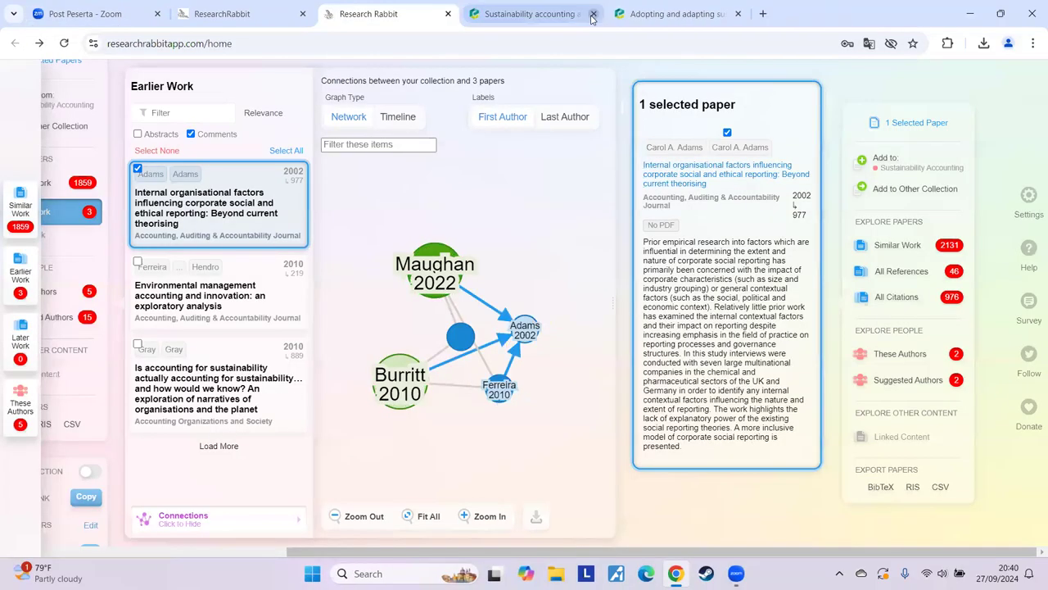
# Step: Select "Environmental management accounting and innovation: an exploratory analysis" in the graph, review its article page, and close that page
pyautogui.click(506, 391)
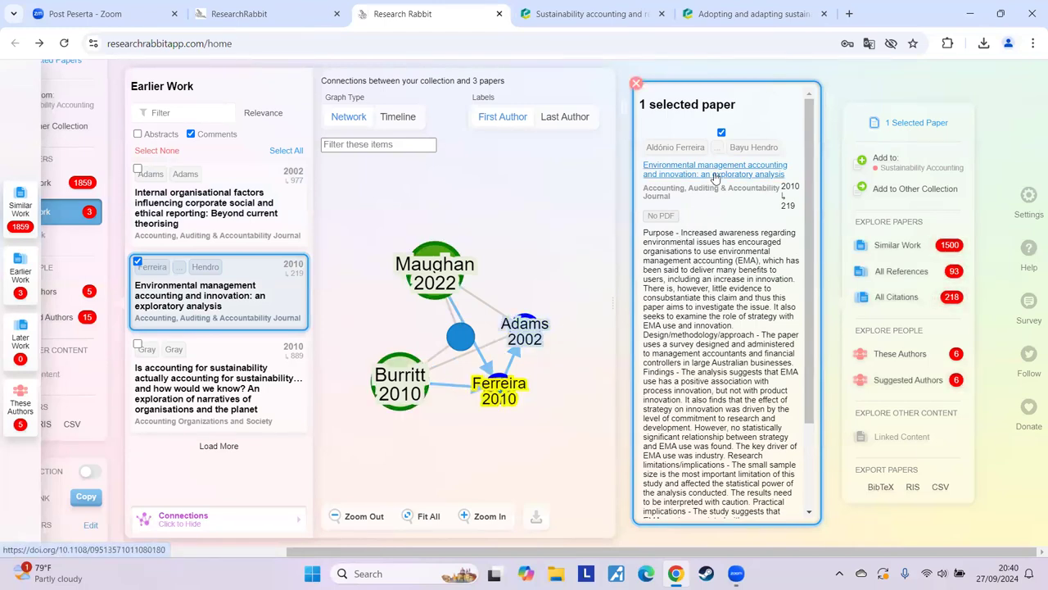
pyautogui.click(749, 180)
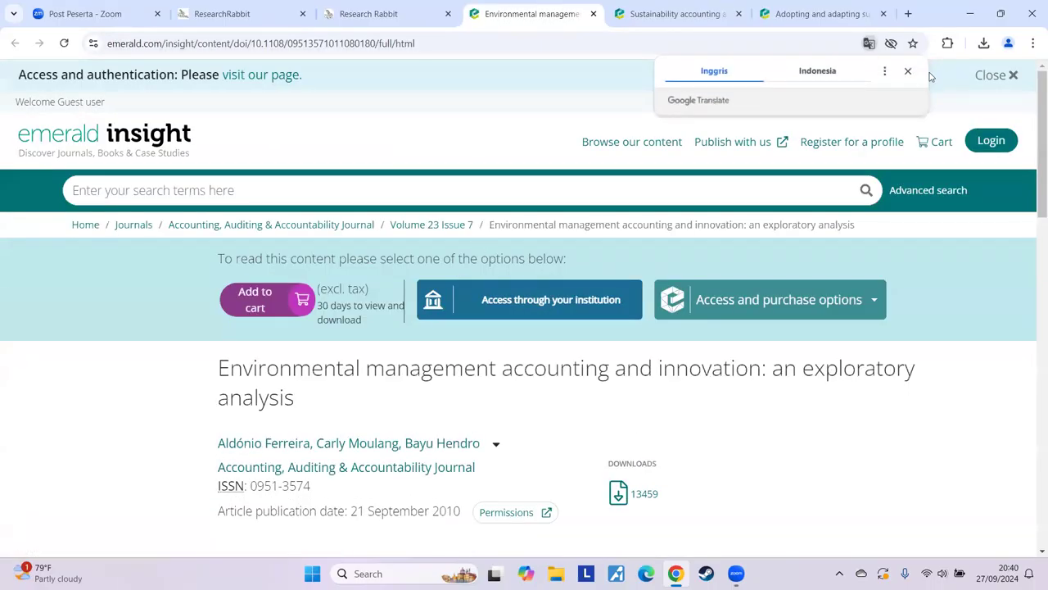
pyautogui.click(907, 74)
pyautogui.scroll(-12, 506, 399)
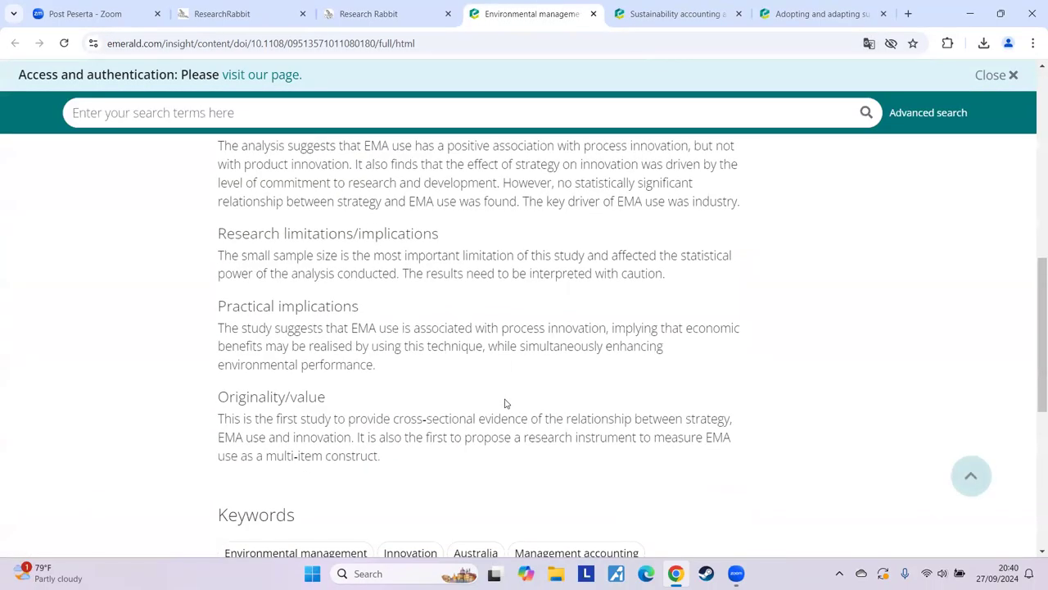
pyautogui.scroll(15, 505, 401)
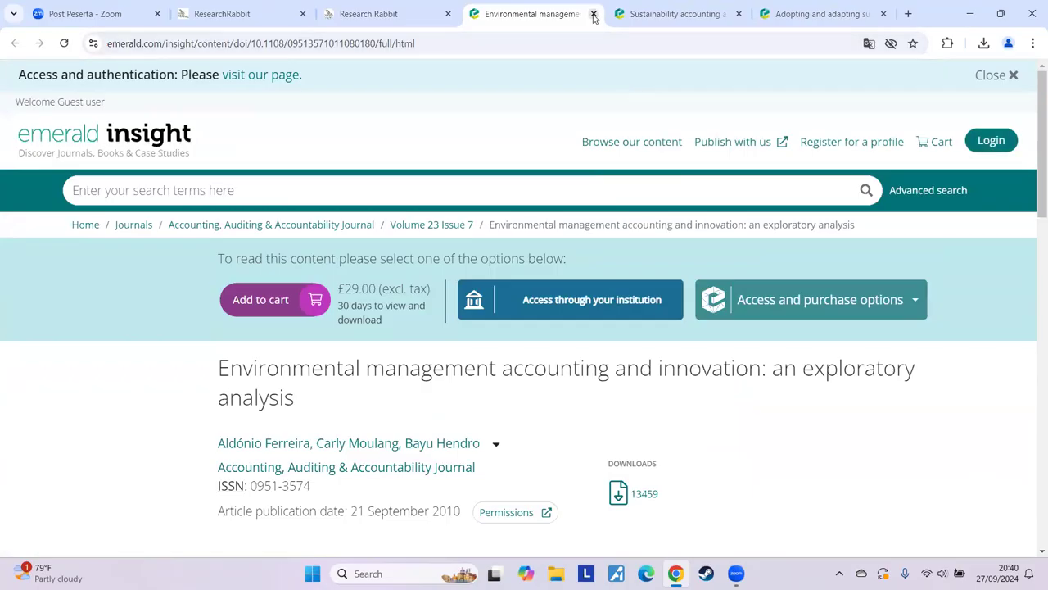
pyautogui.click(593, 13)
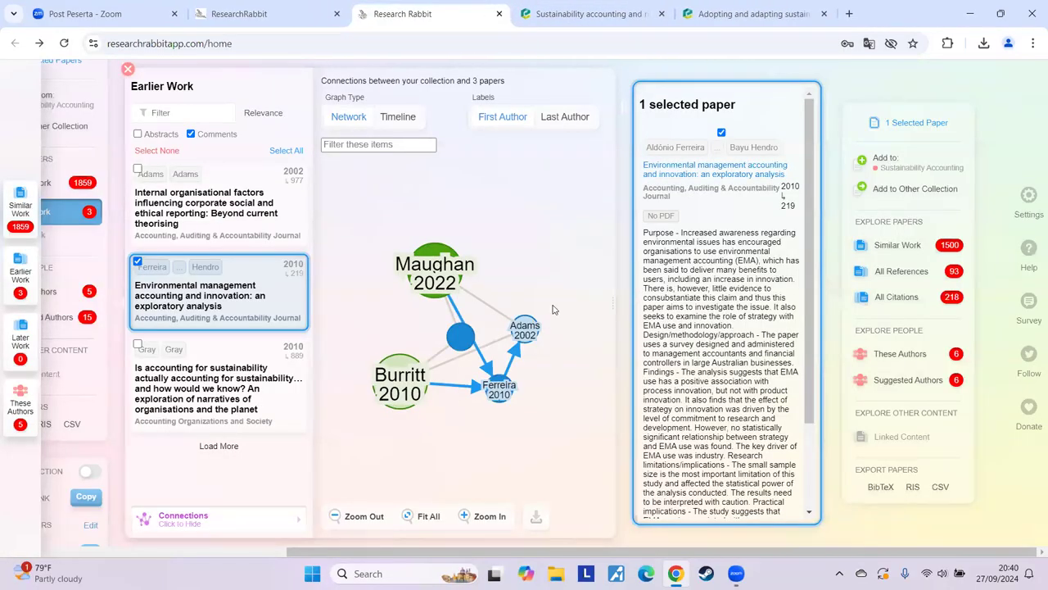
# Step: Show the selected paper's similar work as a timeline and view the details of "Multivariate data analysis" from its oldest papers
pyautogui.click(898, 245)
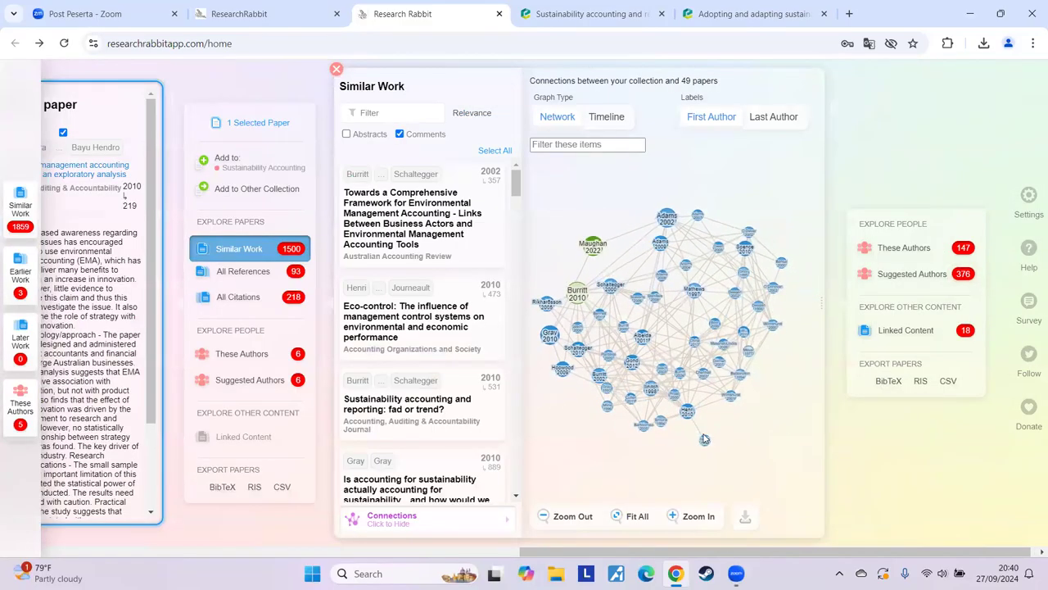
pyautogui.click(614, 119)
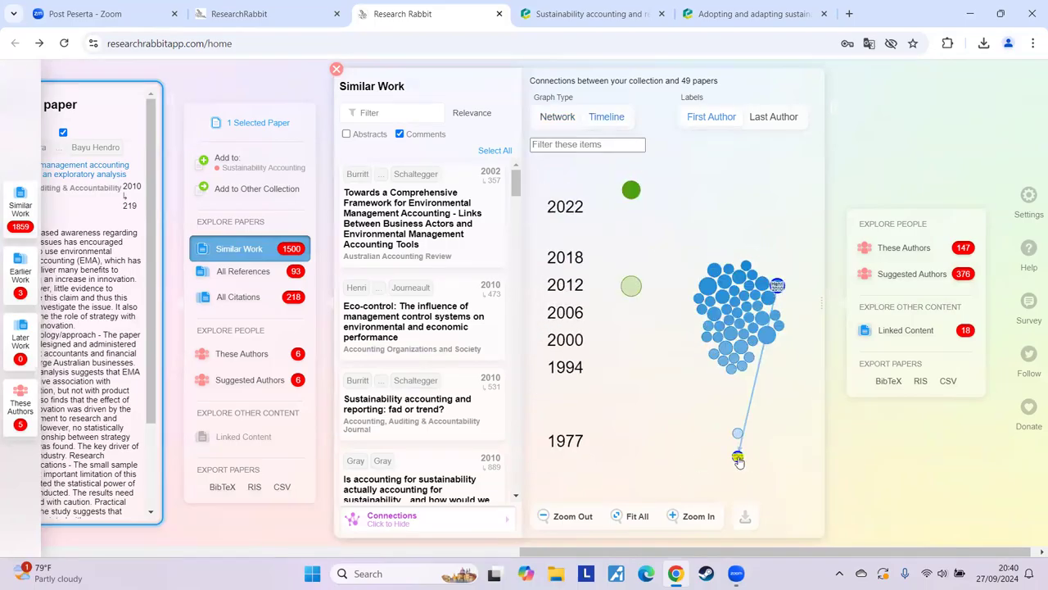
pyautogui.click(738, 458)
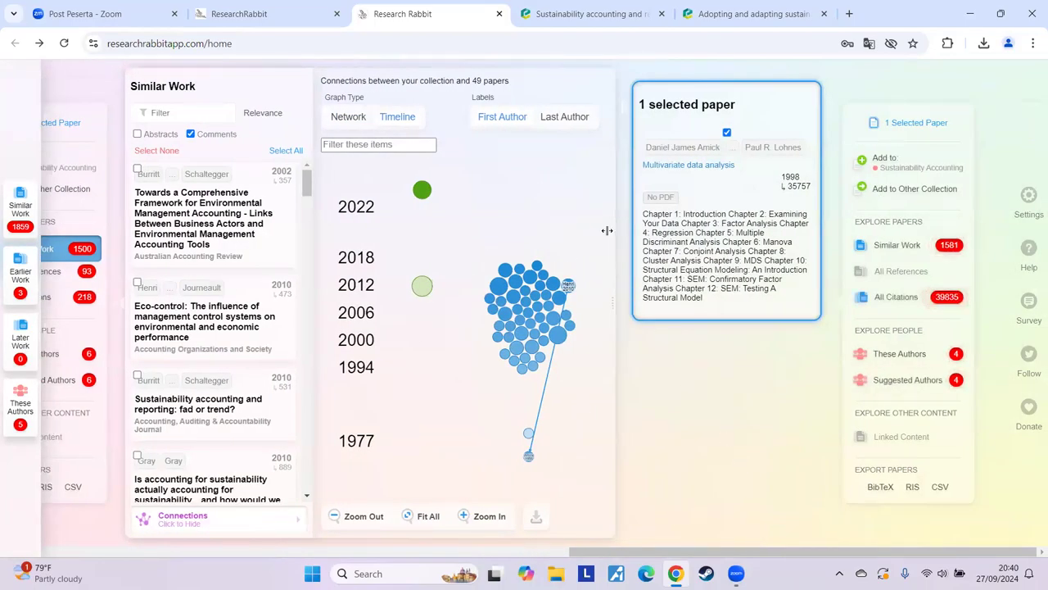
pyautogui.moveTo(662, 162)
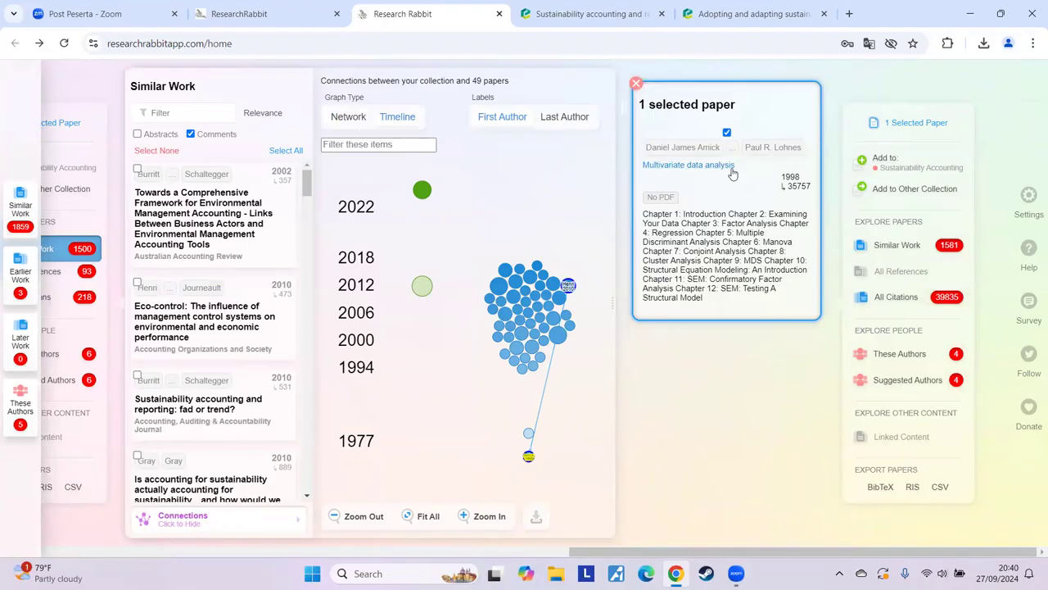
# Step: Close the selected paper's details and the Similar Work and Earlier Work results to return to the Sustainability Accounting collection
pyautogui.click(637, 86)
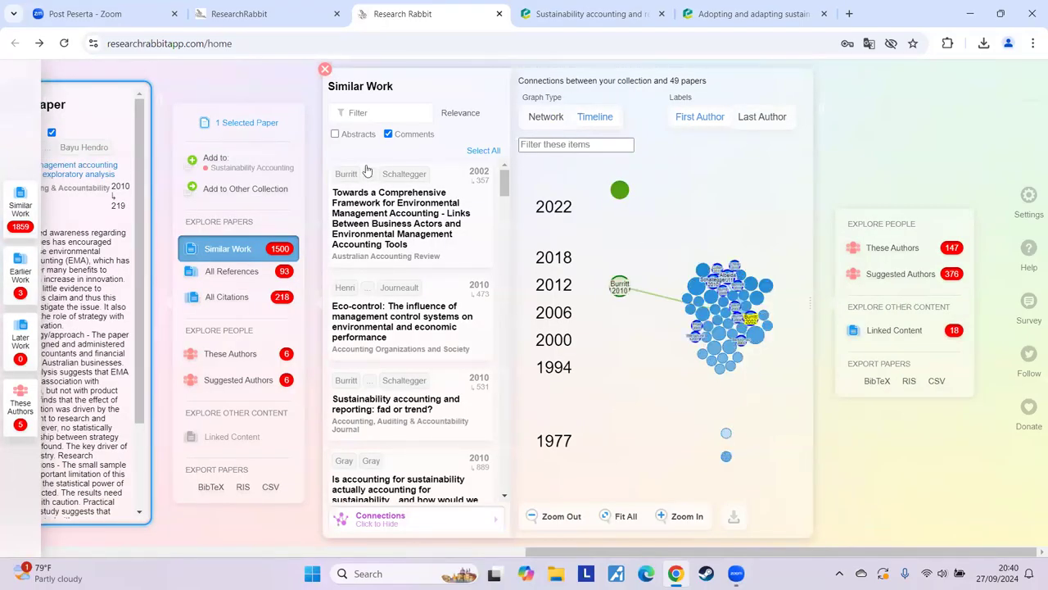
pyautogui.click(325, 74)
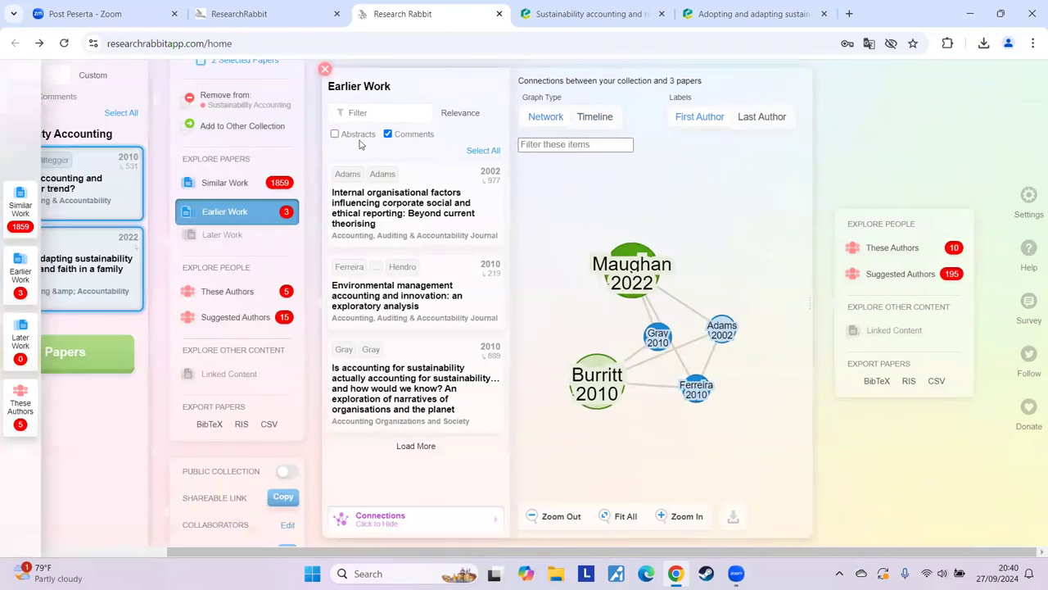
pyautogui.click(325, 72)
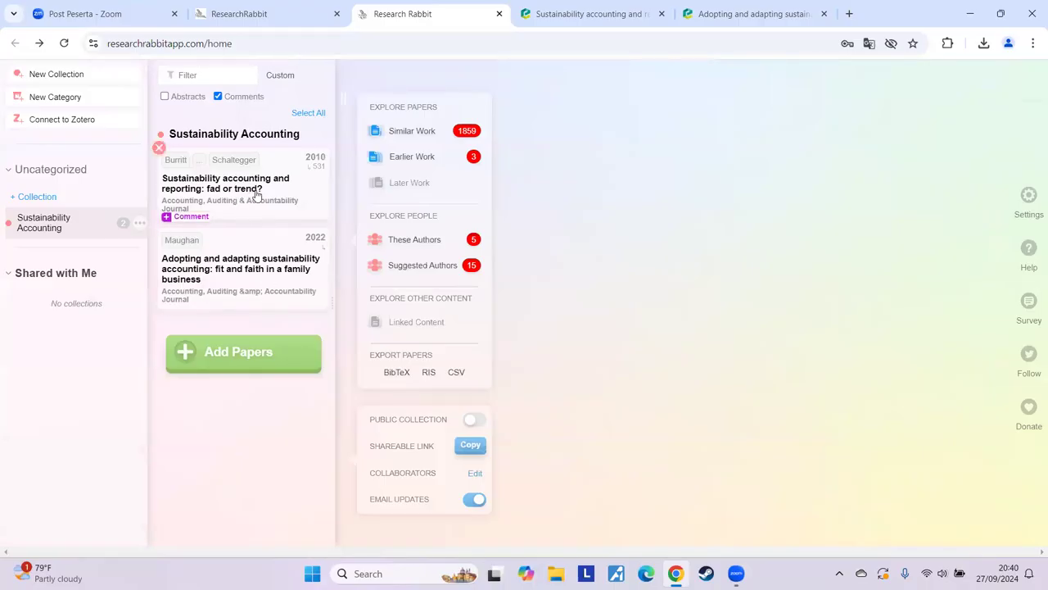
# Step: List the authors of the collection's papers and view the details of the last author in the list
pyautogui.click(432, 243)
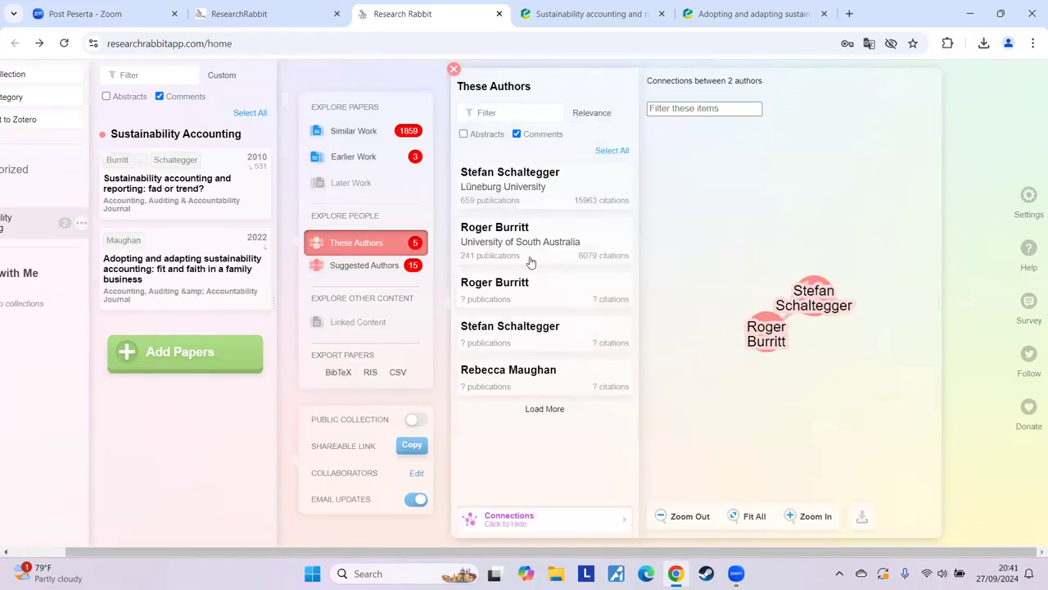
pyautogui.click(528, 378)
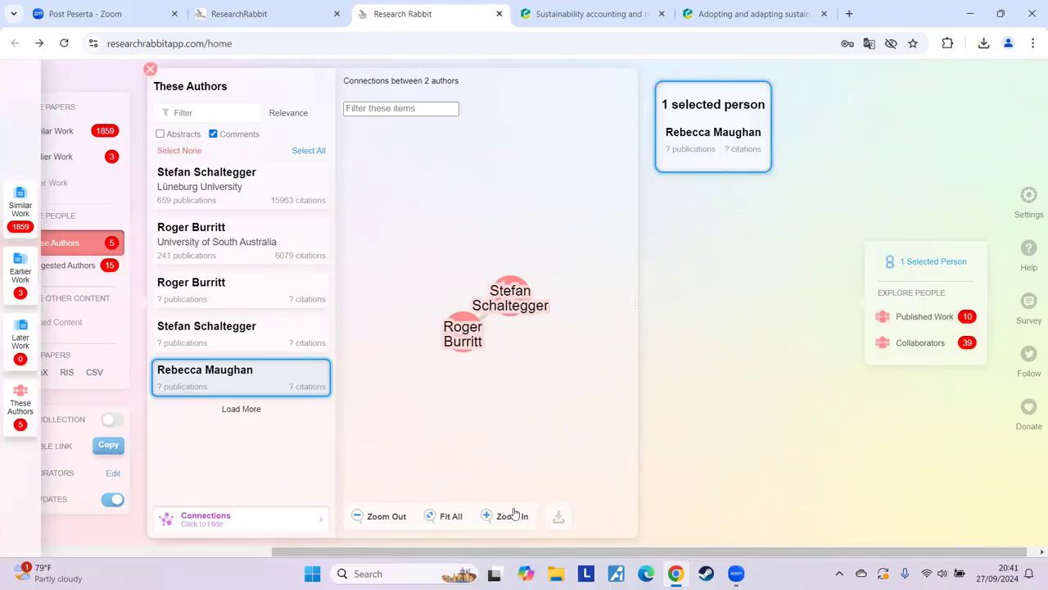
pyautogui.moveTo(500, 554); pyautogui.dragTo(299, 556)
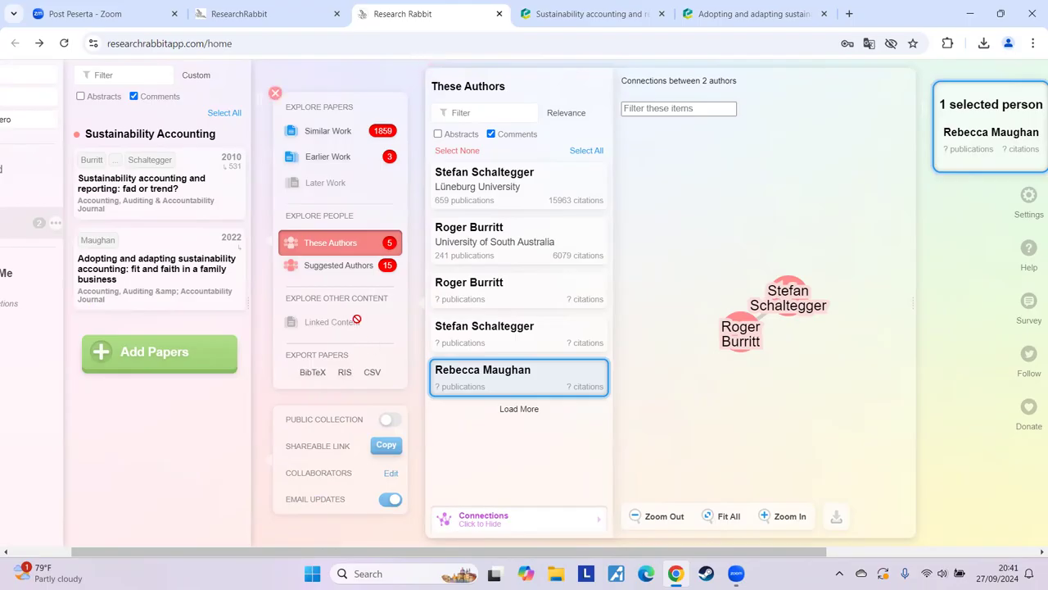
# Step: List the suggested authors for the Sustainability Accounting collection and browse their affiliations, publications and connections
pyautogui.click(344, 266)
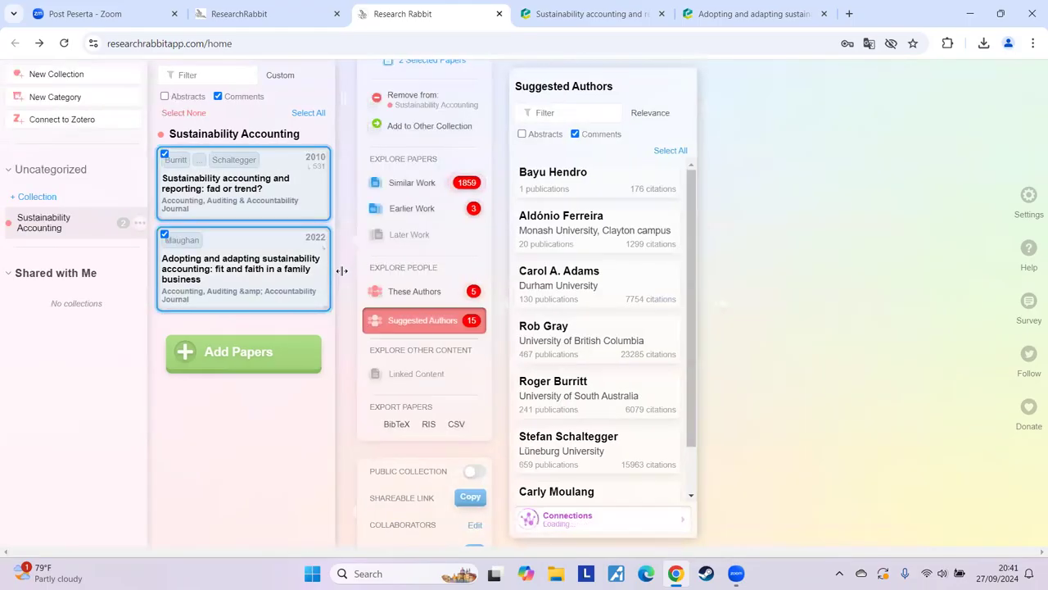
pyautogui.scroll(-2, 633, 347)
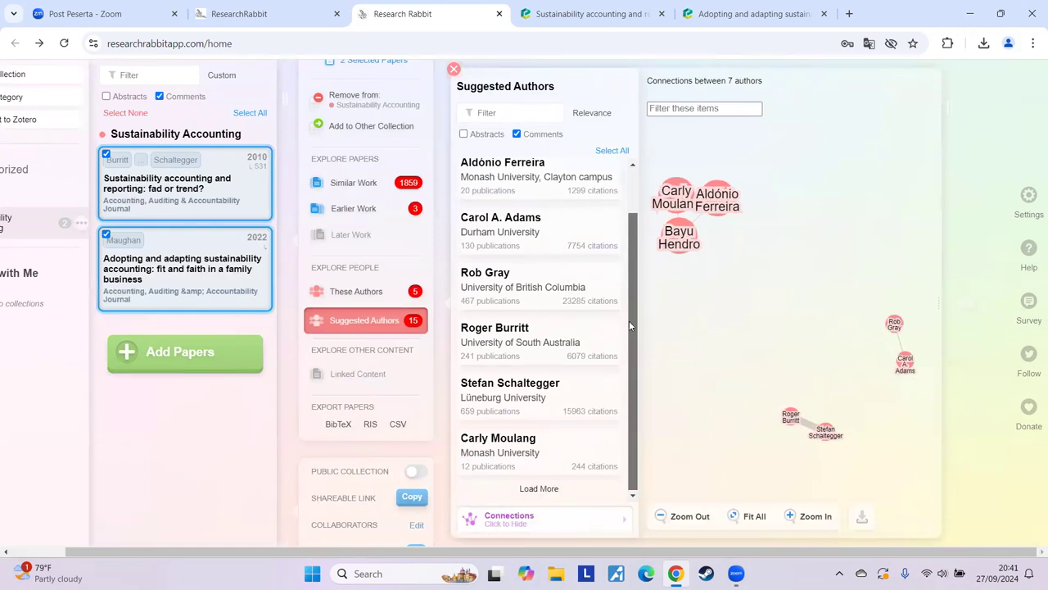
pyautogui.scroll(1, 632, 303)
pyautogui.scroll(-1, 636, 261)
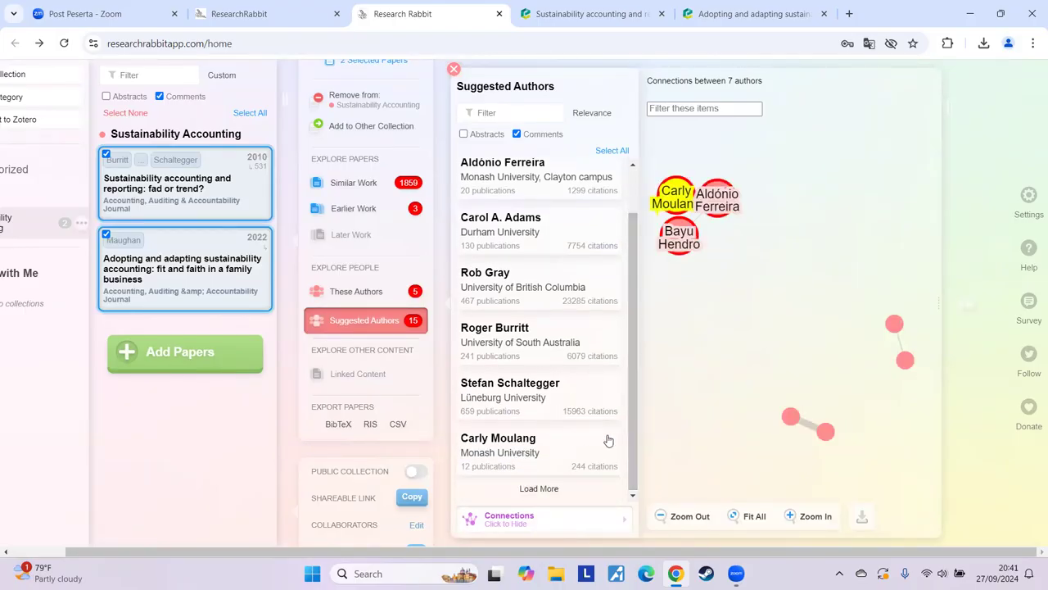
pyautogui.scroll(1, 639, 385)
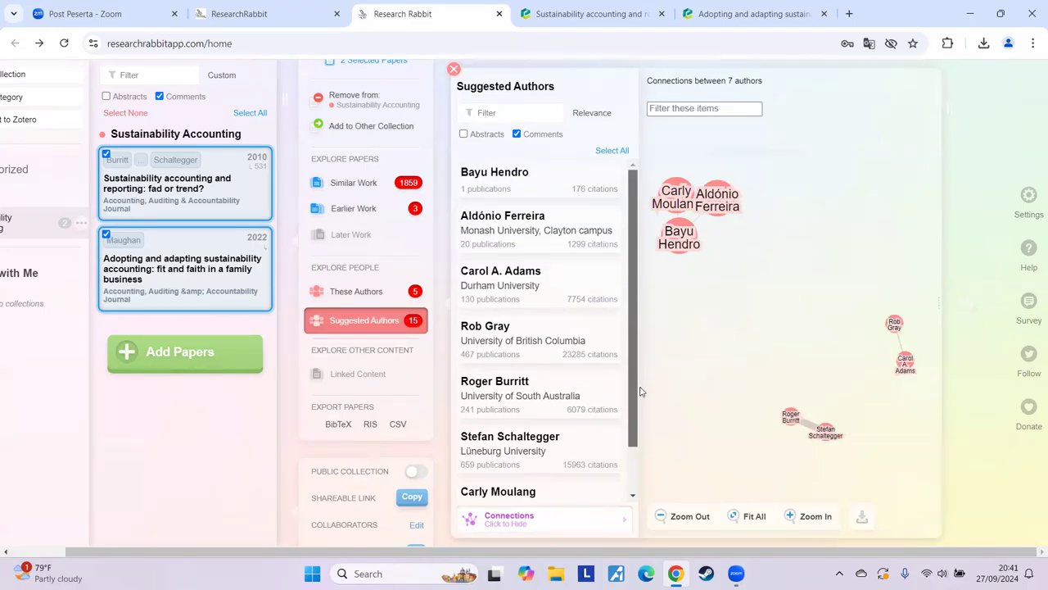
# Step: Select the suggested author from the University of British Columbia and show that author's published work
pyautogui.scroll(-1, 640, 387)
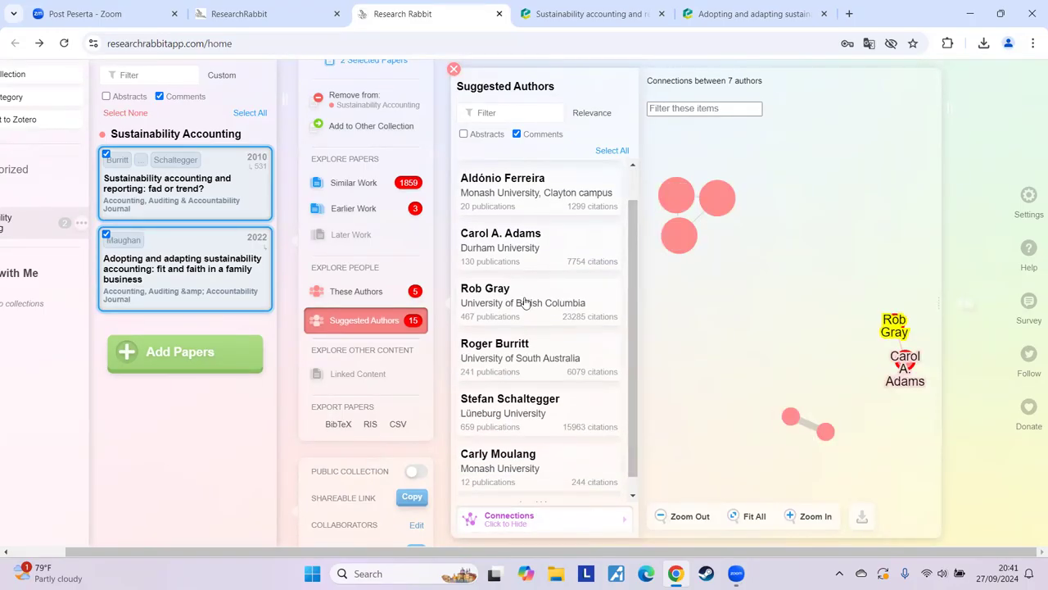
pyautogui.click(527, 303)
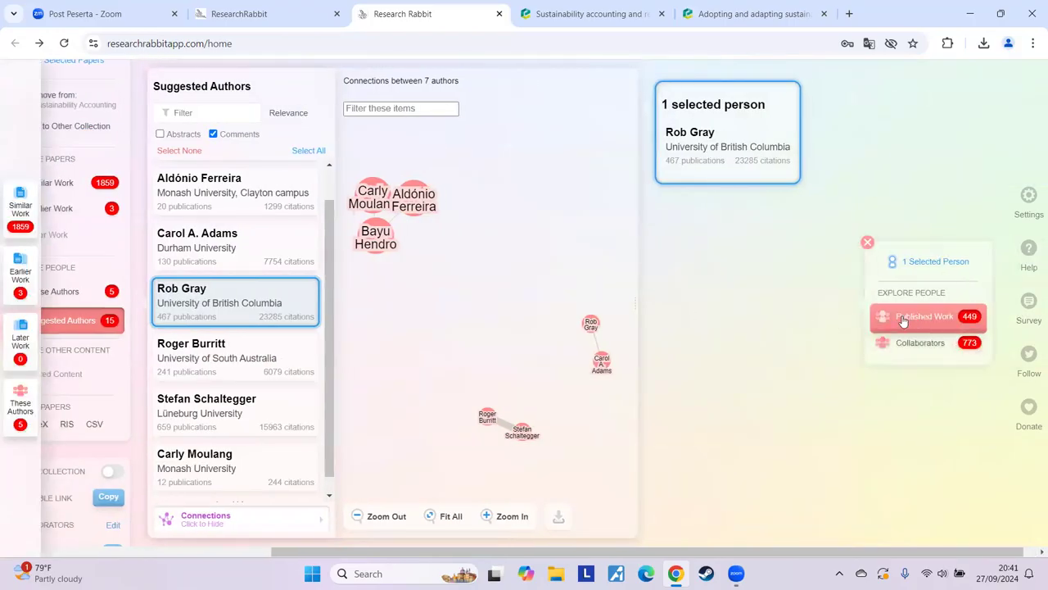
pyautogui.click(928, 317)
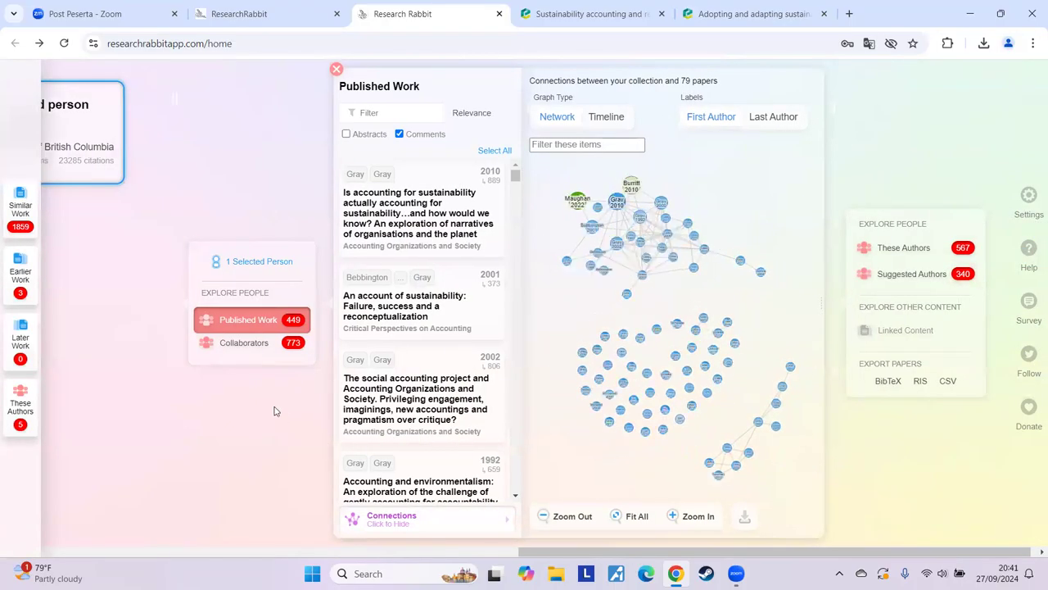
# Step: Show the selected author's collaborators, extend the list with two more batches, and review their affiliations and connections
pyautogui.click(259, 349)
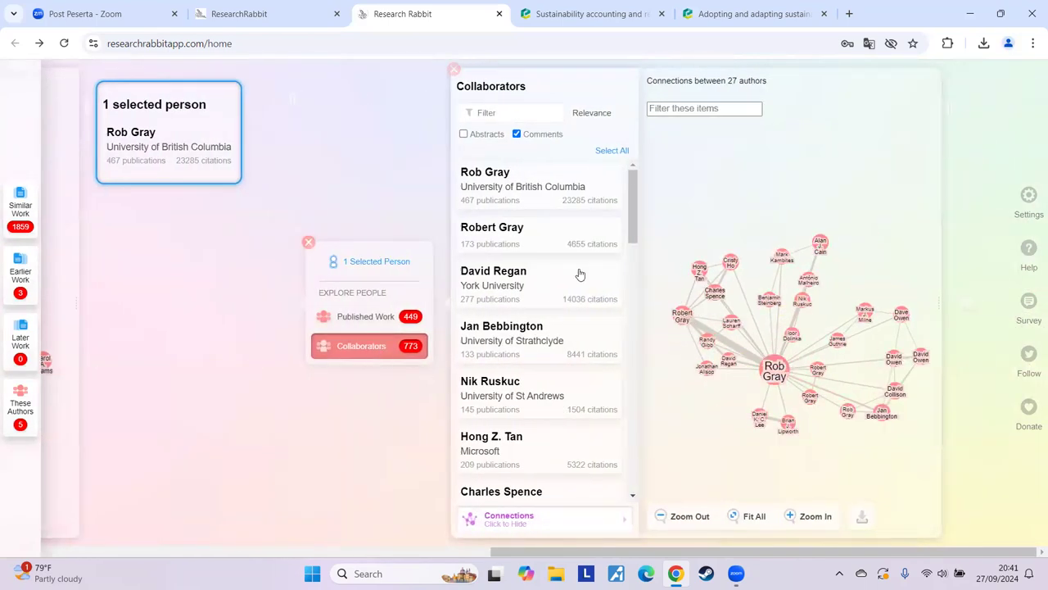
pyautogui.moveTo(632, 217); pyautogui.dragTo(627, 474)
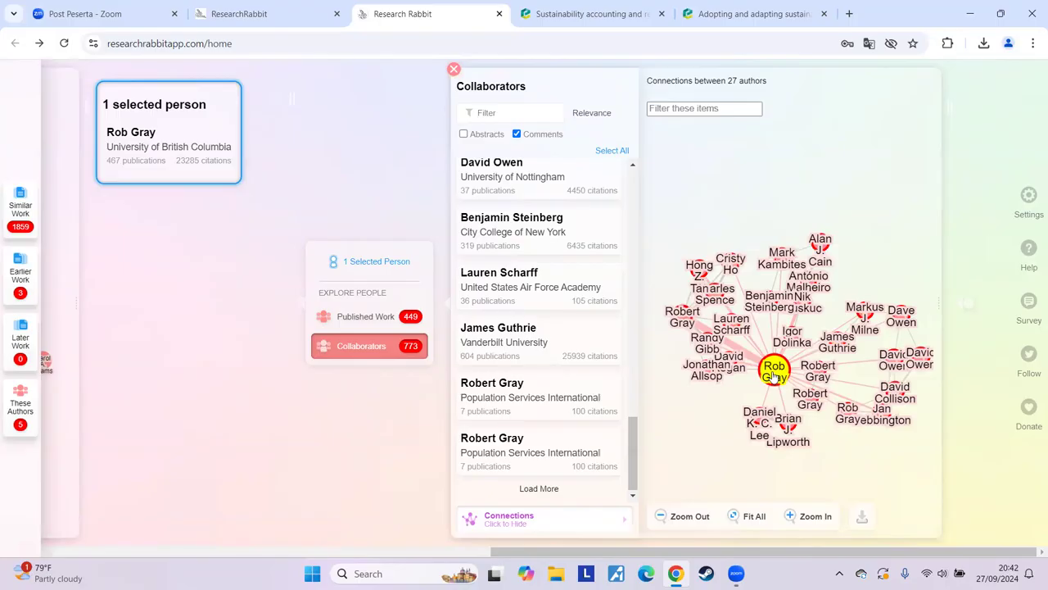
pyautogui.moveTo(633, 434)
pyautogui.mouseDown()
pyautogui.moveTo(641, 383)
pyautogui.moveTo(639, 449)
pyautogui.mouseUp()
pyautogui.click(545, 490)
pyautogui.scroll(-10, 546, 492)
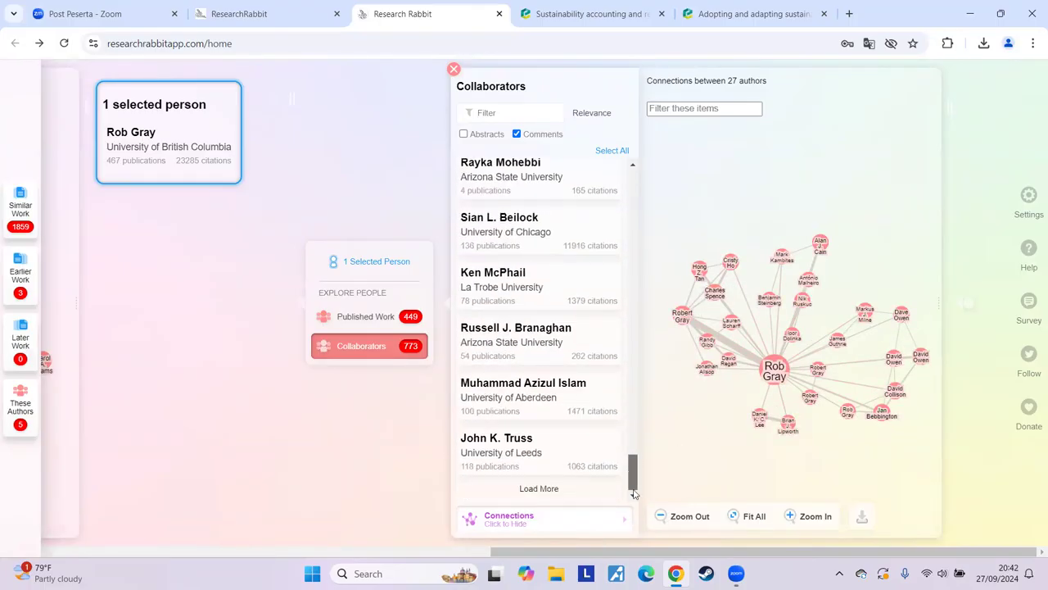
pyautogui.click(537, 489)
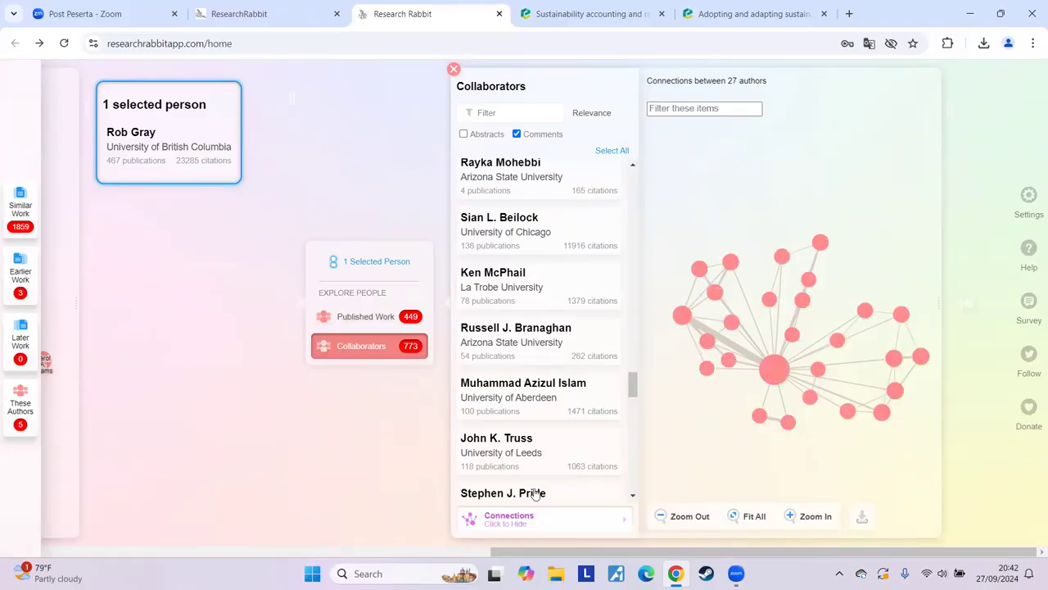
pyautogui.moveTo(629, 392); pyautogui.dragTo(648, 200)
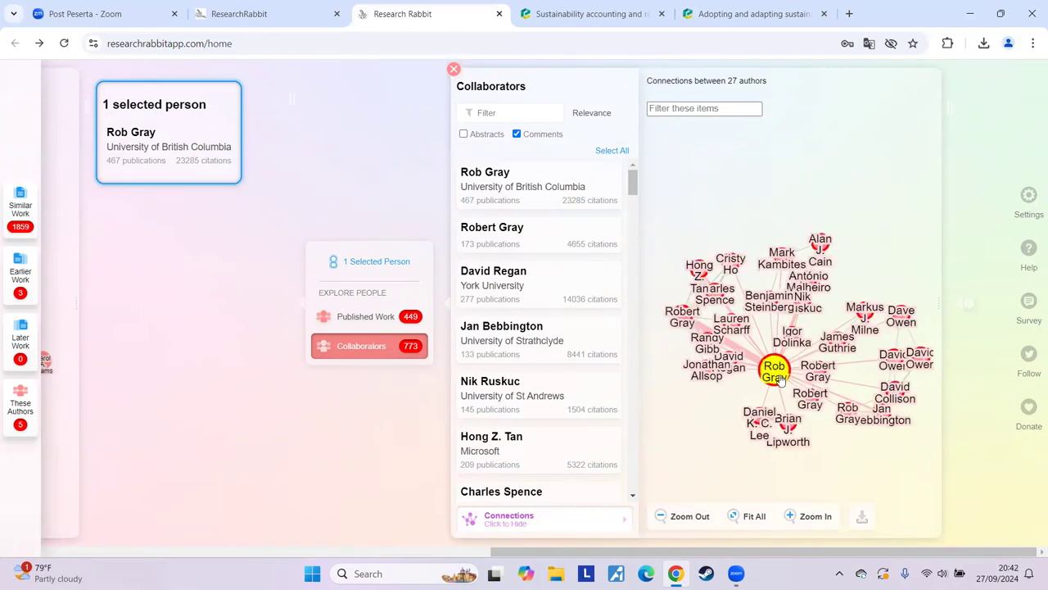
# Step: Close the Collaborators and Suggested Authors results and view the options for adding papers to the Sustainability Accounting collection
pyautogui.click(453, 69)
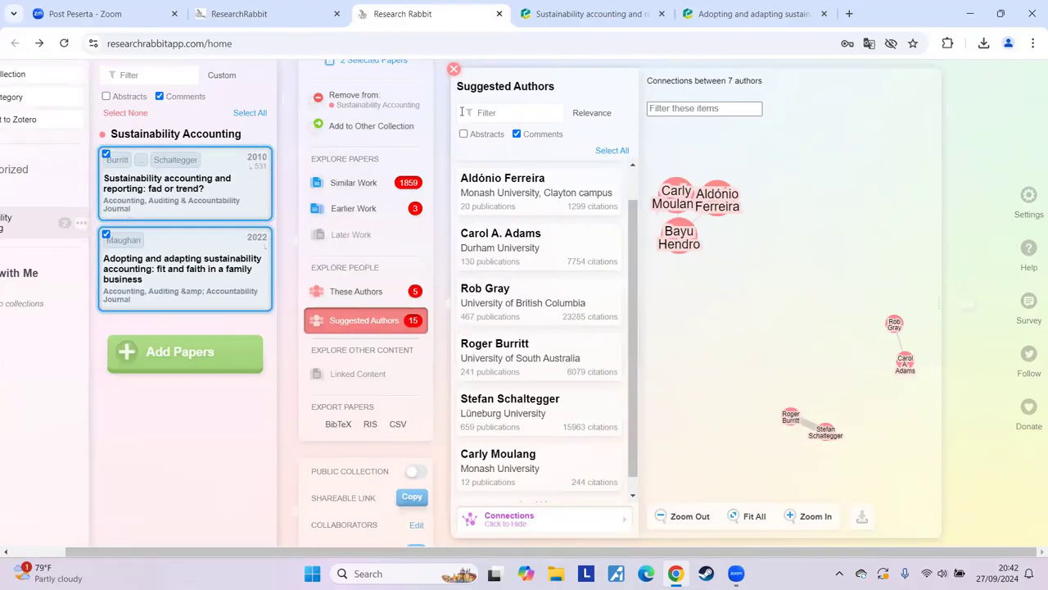
pyautogui.click(454, 70)
pyautogui.click(266, 357)
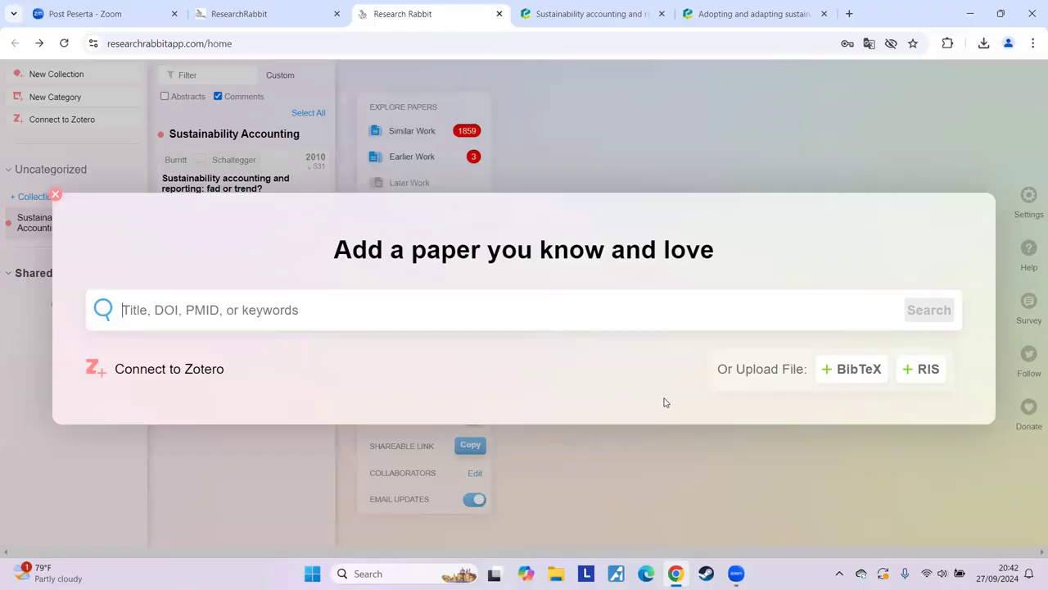
pyautogui.click(56, 197)
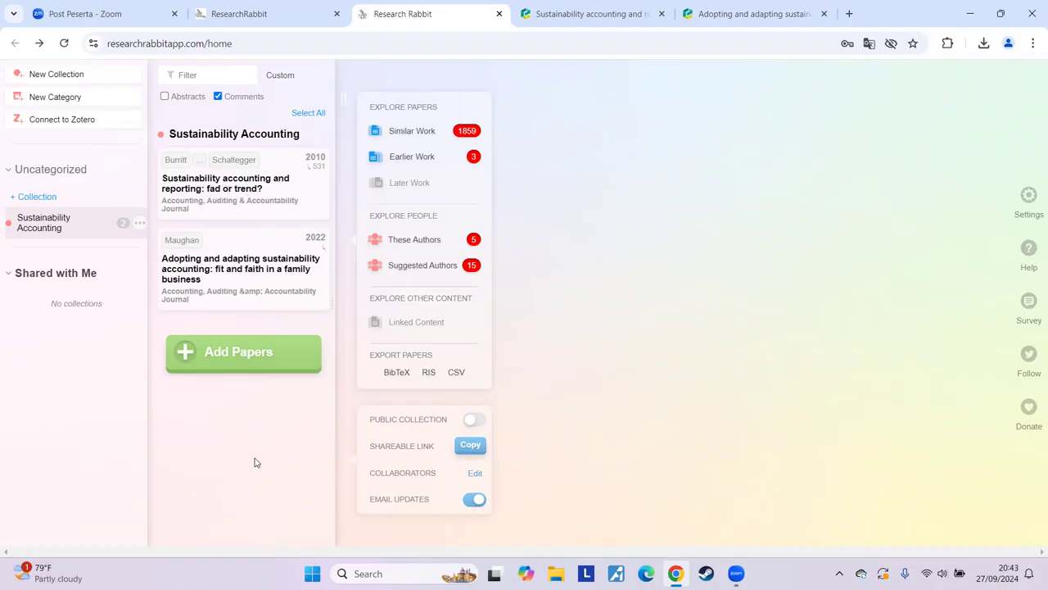
pyautogui.click(39, 200)
pyautogui.click(107, 216)
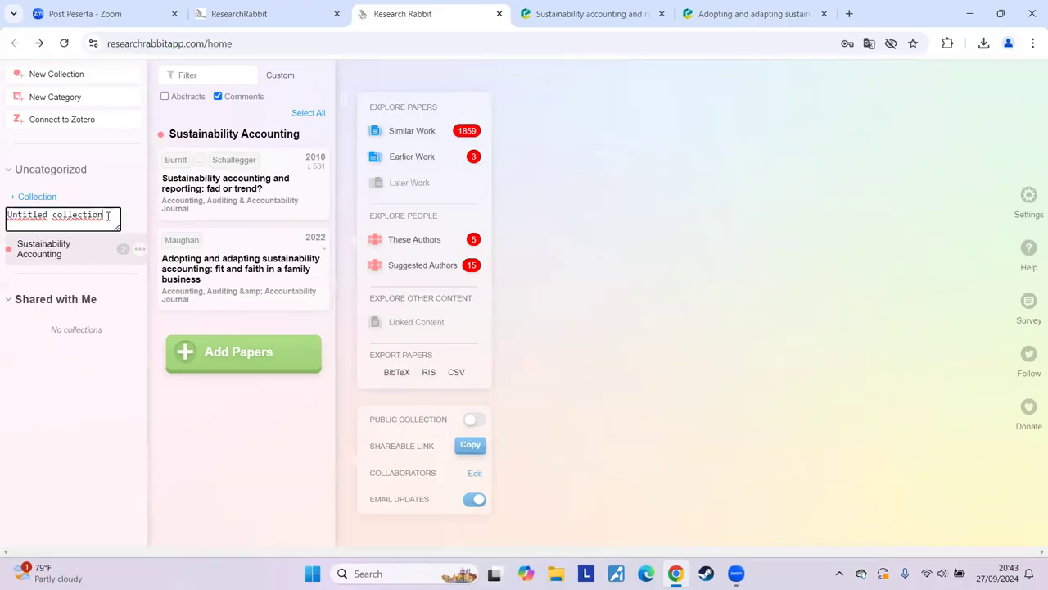
pyautogui.press('BackSpace')
pyautogui.press('BackSpace')
pyautogui.press('BackSpace')
pyautogui.press('BackSpace')
pyautogui.press('BackSpace')
pyautogui.press('BackSpace')
pyautogui.press('BackSpace')
pyautogui.press('BackSpace')
pyautogui.press('BackSpace')
pyautogui.press('BackSpace')
pyautogui.press('BackSpace')
pyautogui.press('BackSpace')
pyautogui.press('BackSpace')
pyautogui.press('BackSpace')
pyautogui.press('BackSpace')
pyautogui.press('BackSpace')
pyautogui.press('BackSpace')
pyautogui.press('BackSpace')
pyautogui.press('BackSpace')
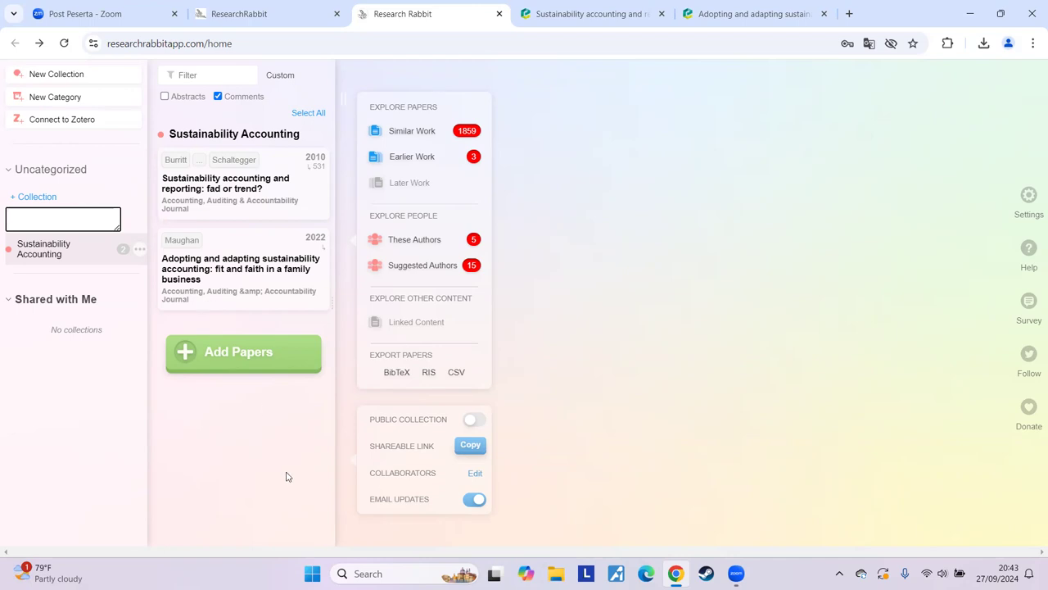
# Step: Search the web for "jurnal jamal ub", open the Jurnal Akuntansi Multiparadigma site, and close the unneeded article and search pages
pyautogui.click(663, 14)
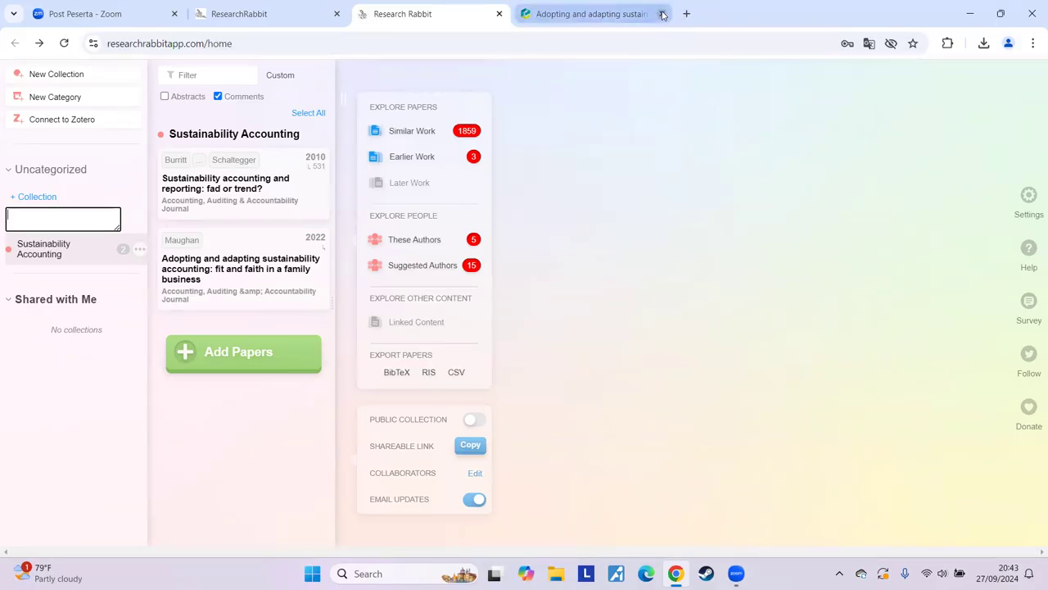
pyautogui.click(613, 16)
pyautogui.hotkey('ctrl', 'l')
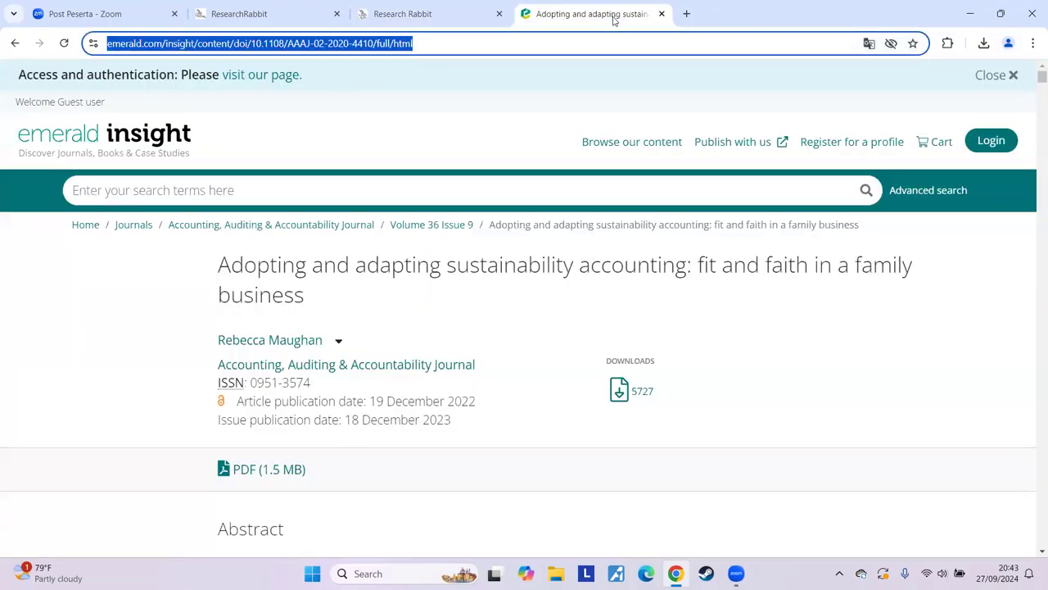
pyautogui.write('jurn')
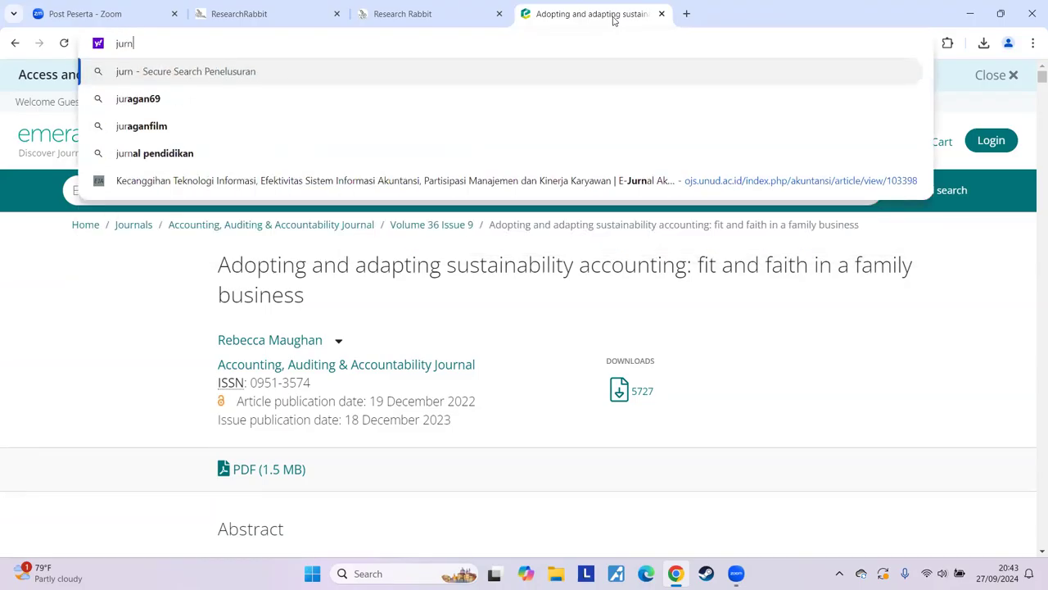
pyautogui.write('al jamal+ub')
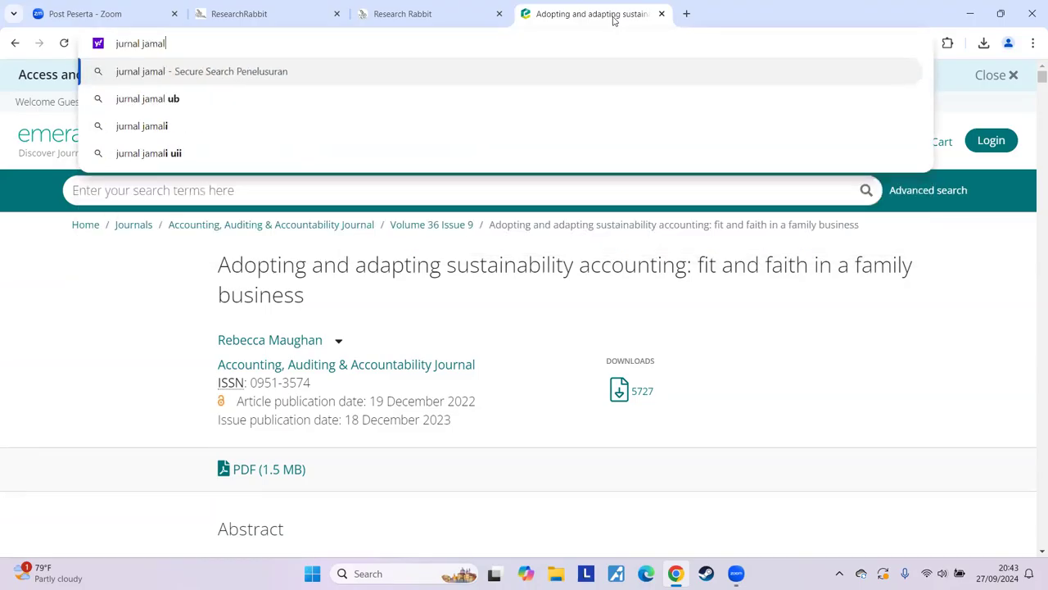
pyautogui.click(167, 101)
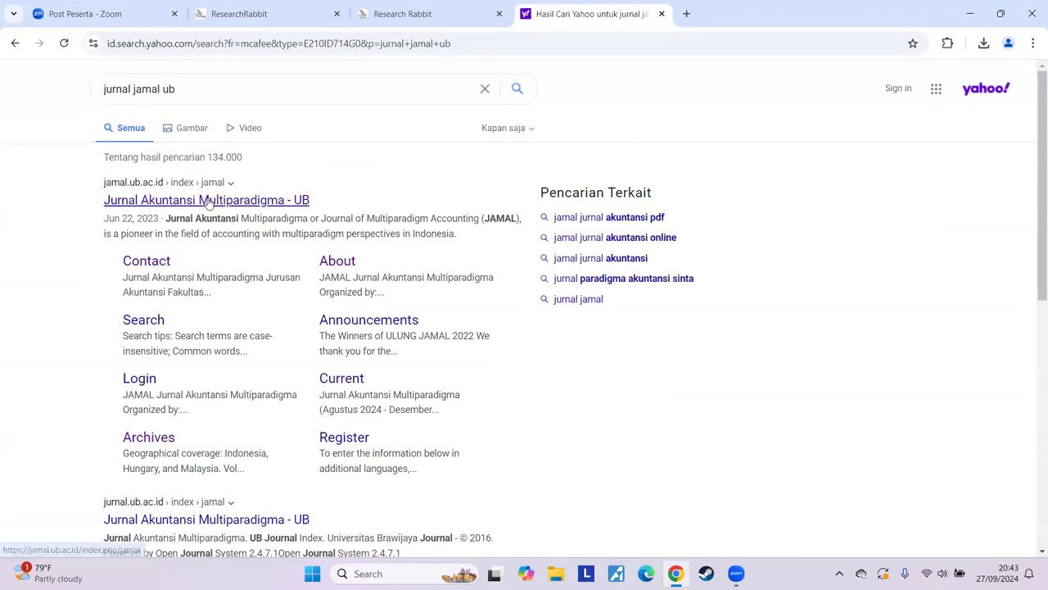
pyautogui.click(206, 201)
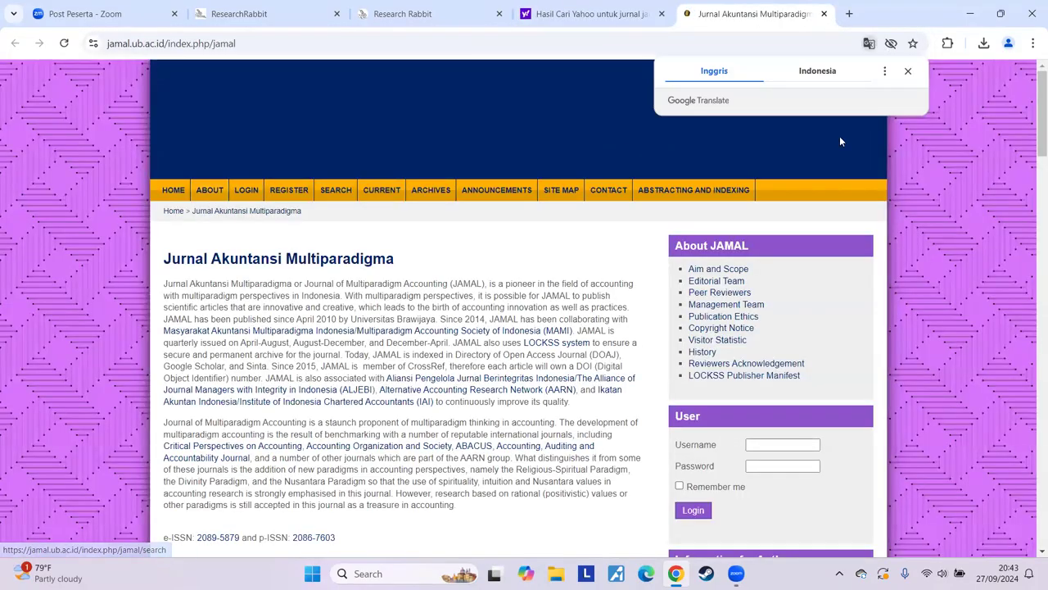
pyautogui.click(665, 14)
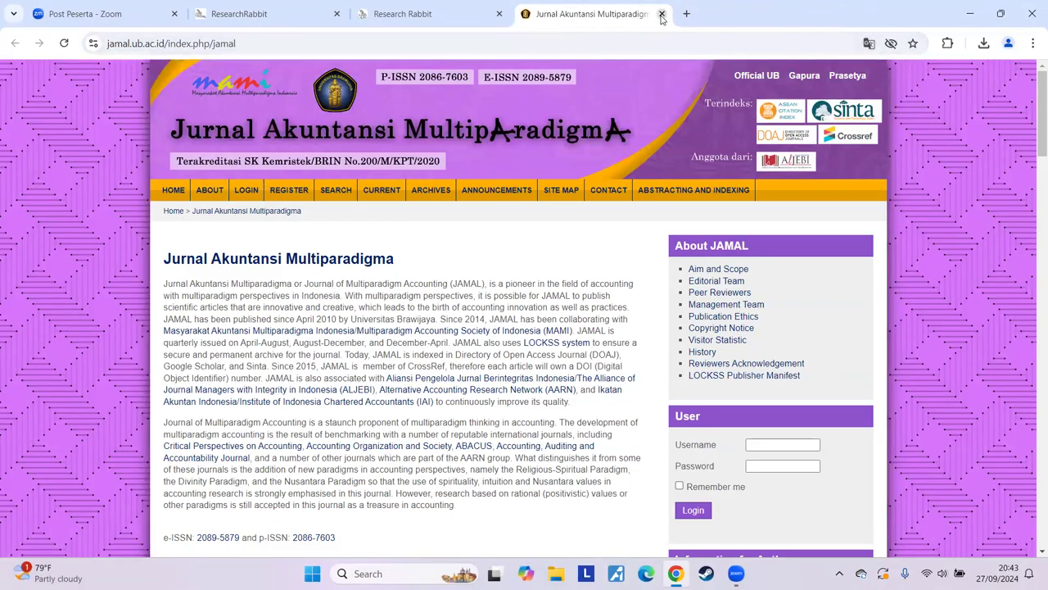
# Step: Open Vol 13, No 1 (2022) from the archives of Jurnal Akuntansi Multiparadigma
pyautogui.click(425, 195)
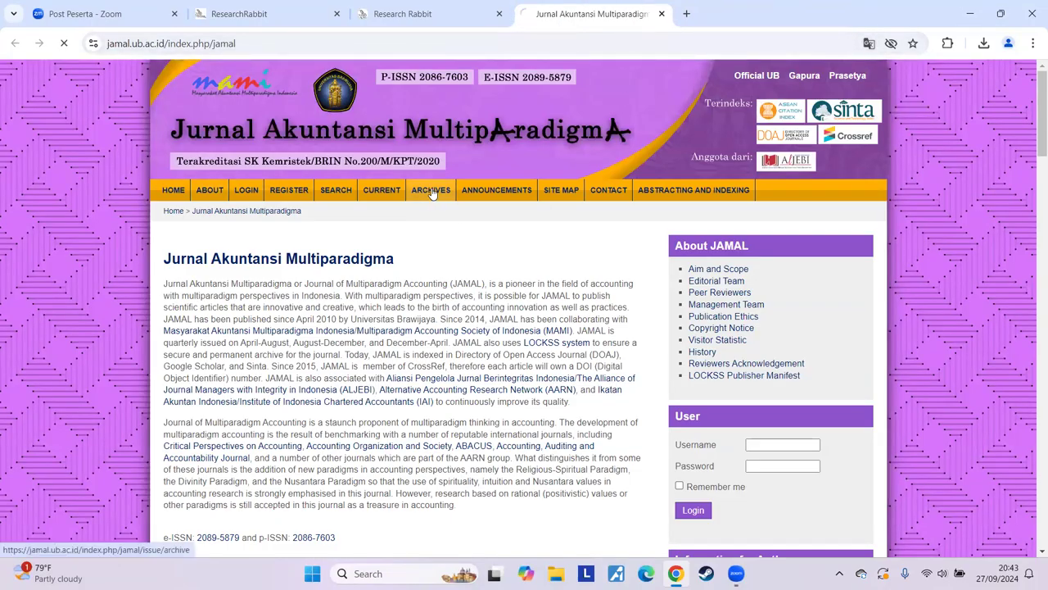
pyautogui.scroll(-3, 480, 335)
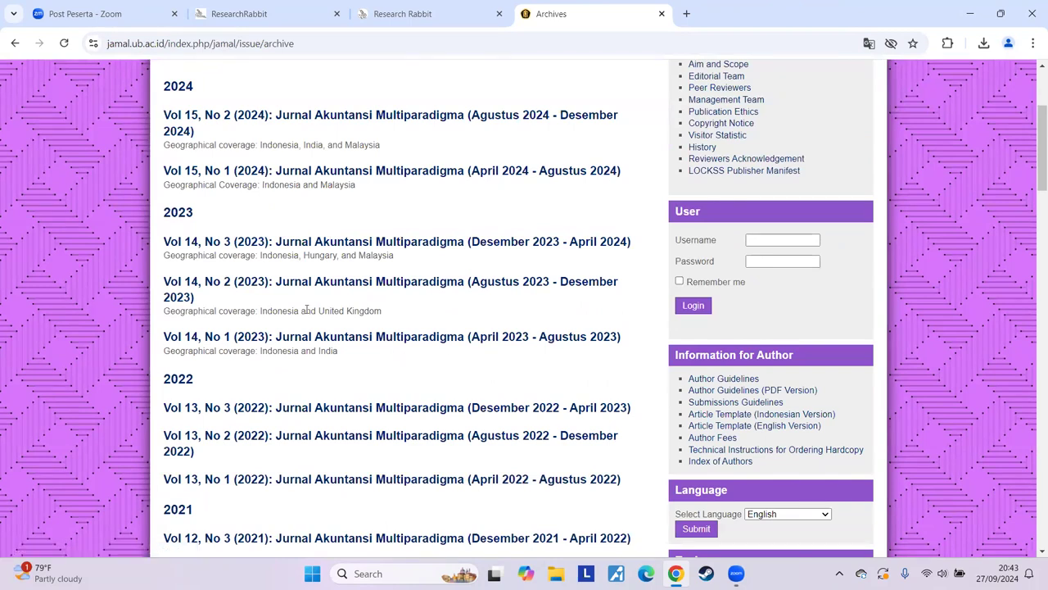
pyautogui.scroll(3, 428, 409)
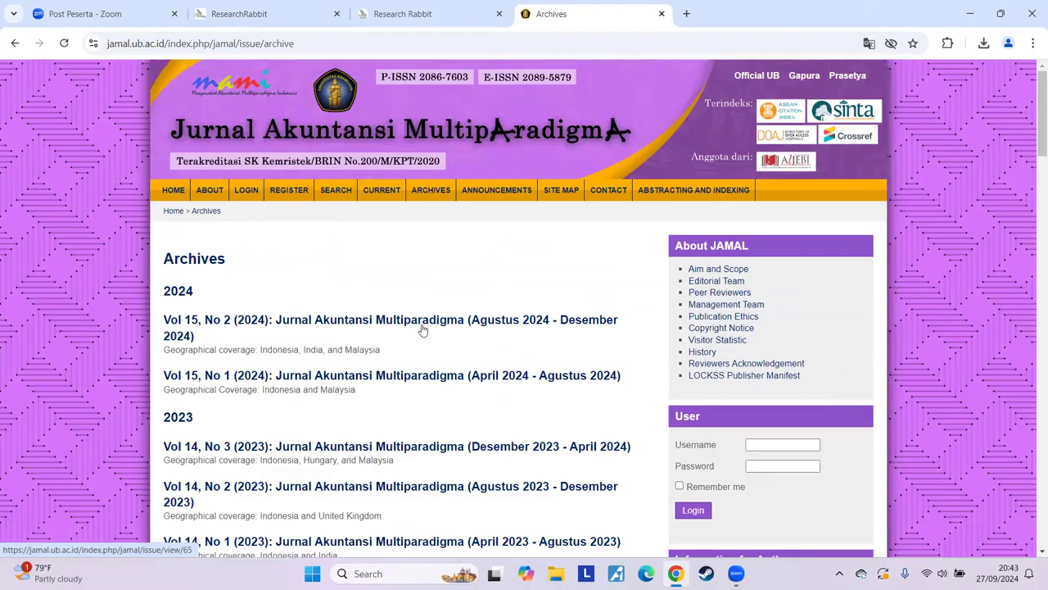
pyautogui.scroll(-6, 424, 336)
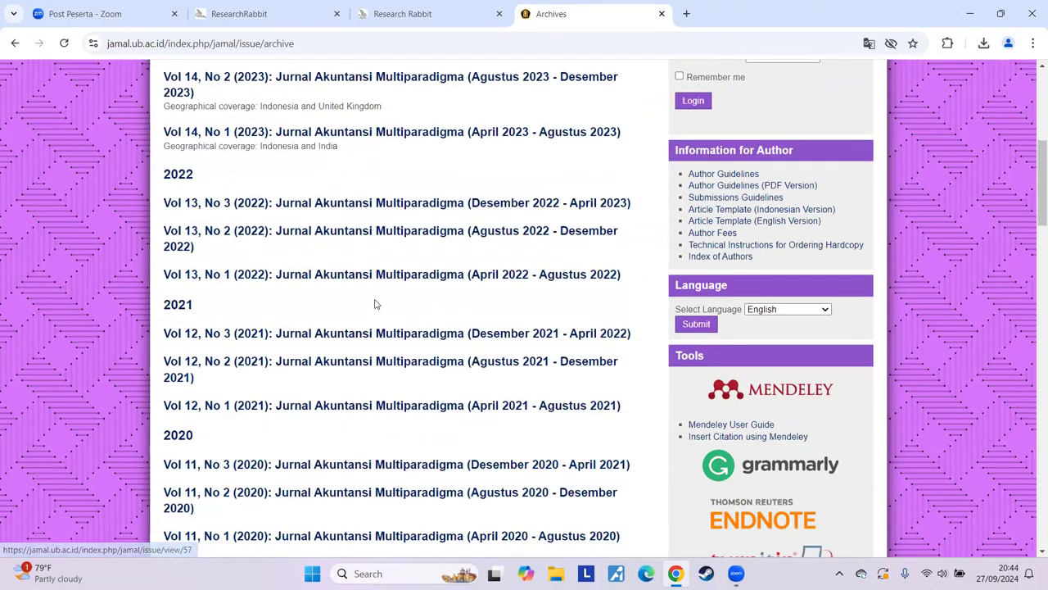
pyautogui.click(407, 278)
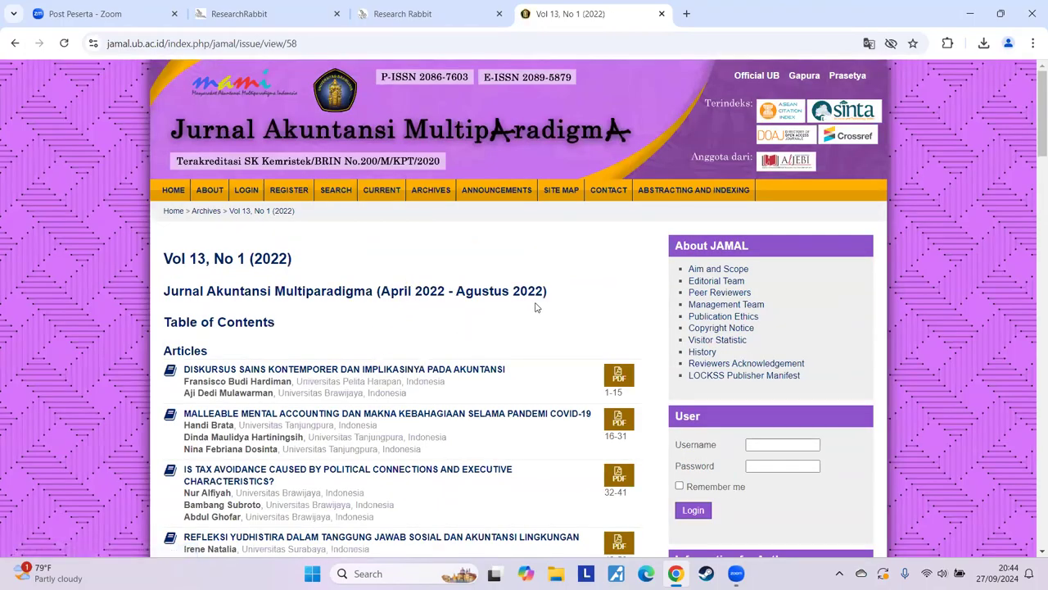
# Step: Open the article "Refleksi Yudhistira dalam Tanggung Jawab Sosial dan Akuntansi Lingkungan" from the issue and skim its abstract
pyautogui.scroll(-1, 553, 304)
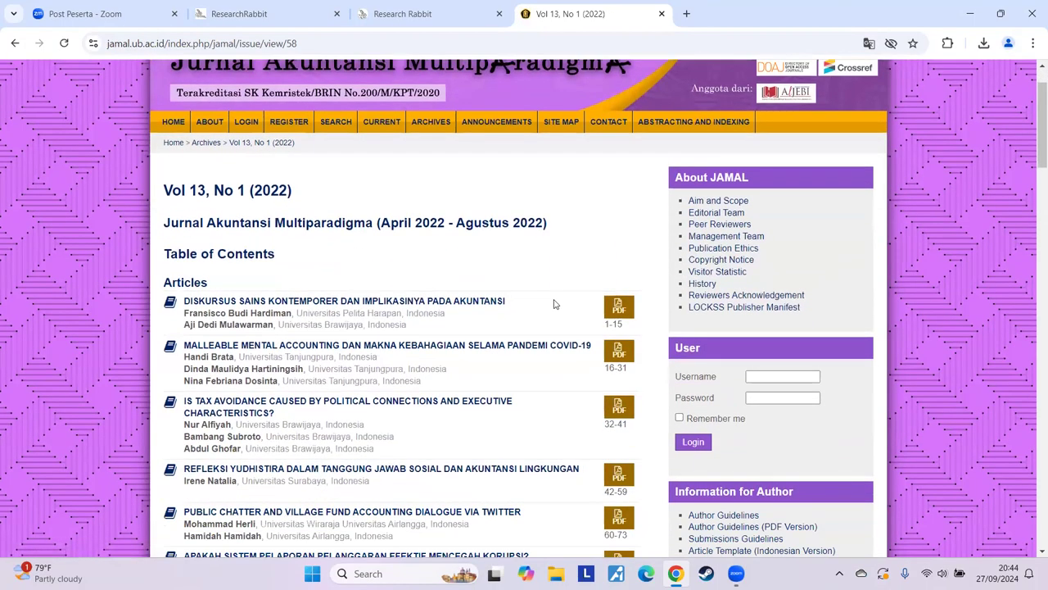
pyautogui.scroll(-2, 554, 304)
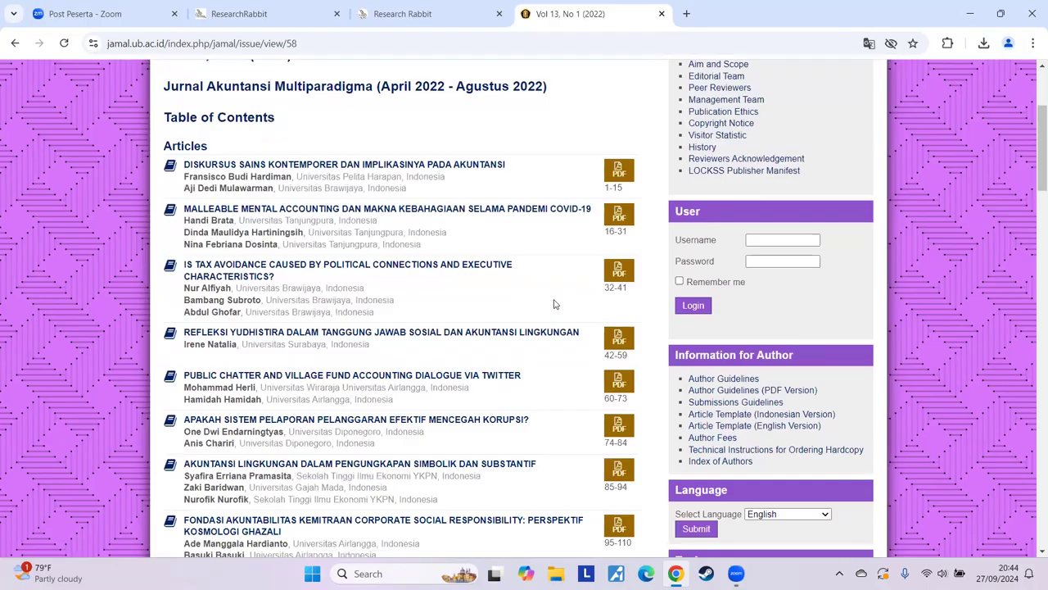
pyautogui.scroll(-1, 554, 304)
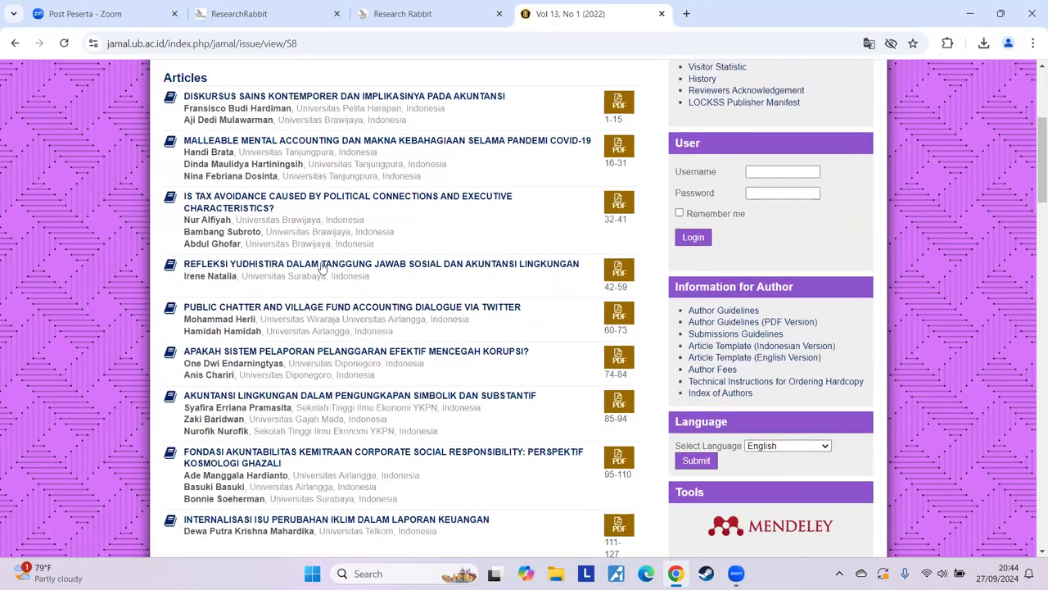
pyautogui.click(401, 269)
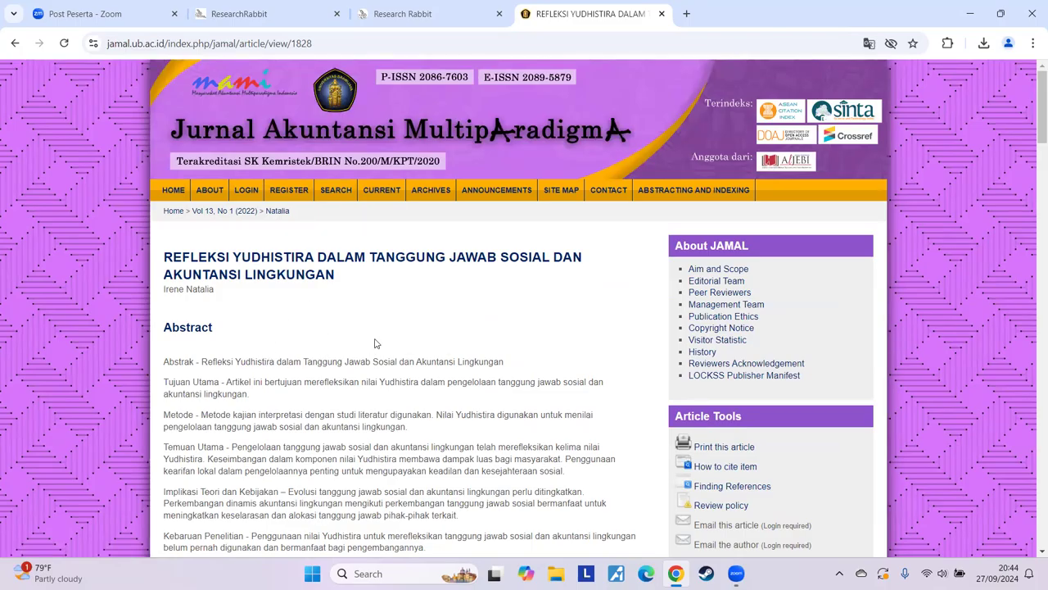
pyautogui.scroll(-2, 326, 360)
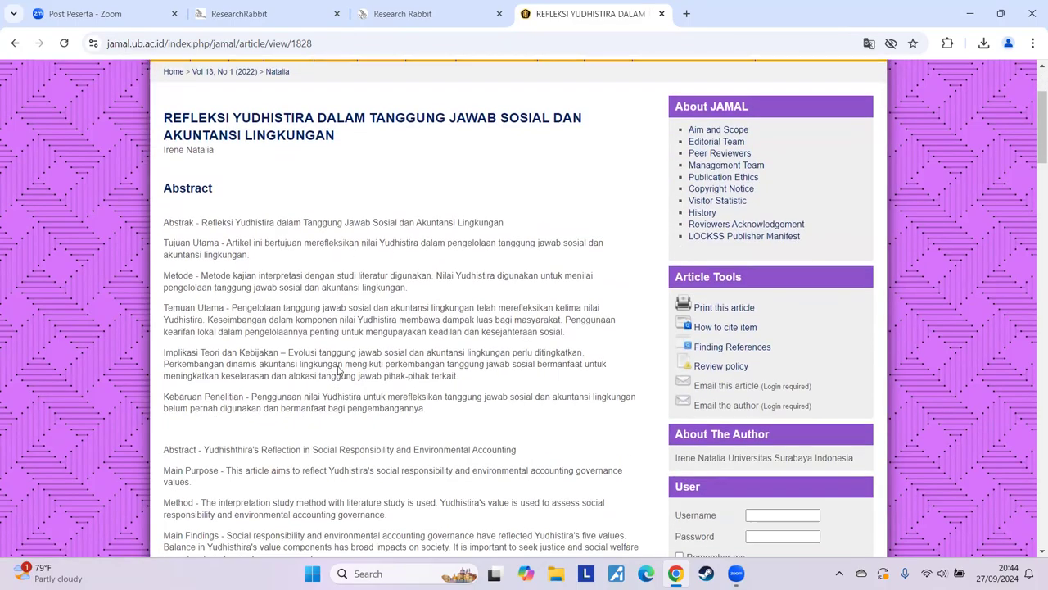
pyautogui.scroll(-4, 335, 363)
pyautogui.scroll(6, 270, 78)
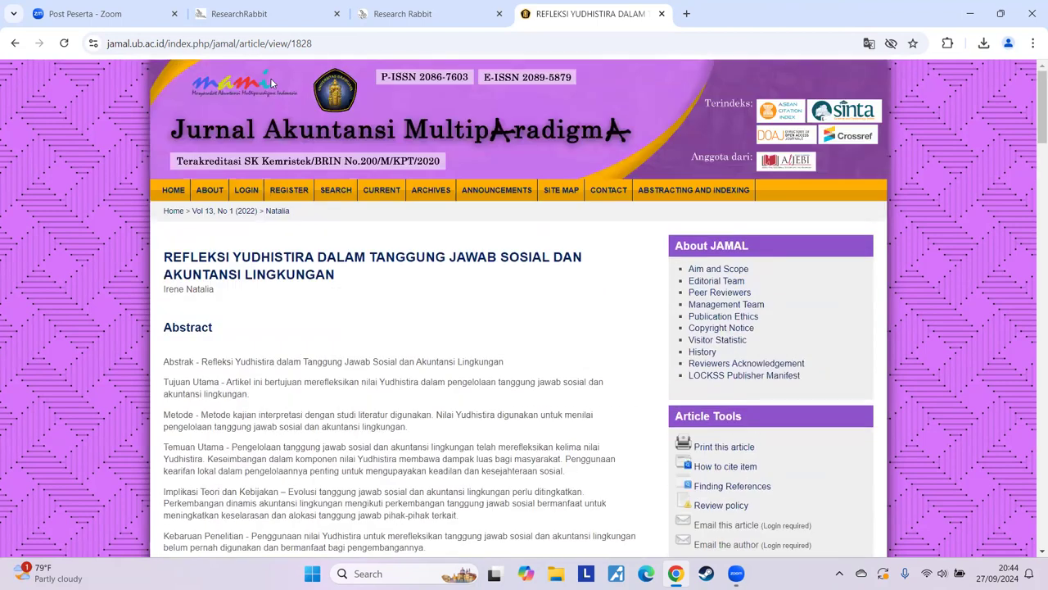
# Step: Switch back to Research Rabbit and create an uncategorized collection named "Budaya dan Akuntansi Lingkungan"
pyautogui.click(402, 14)
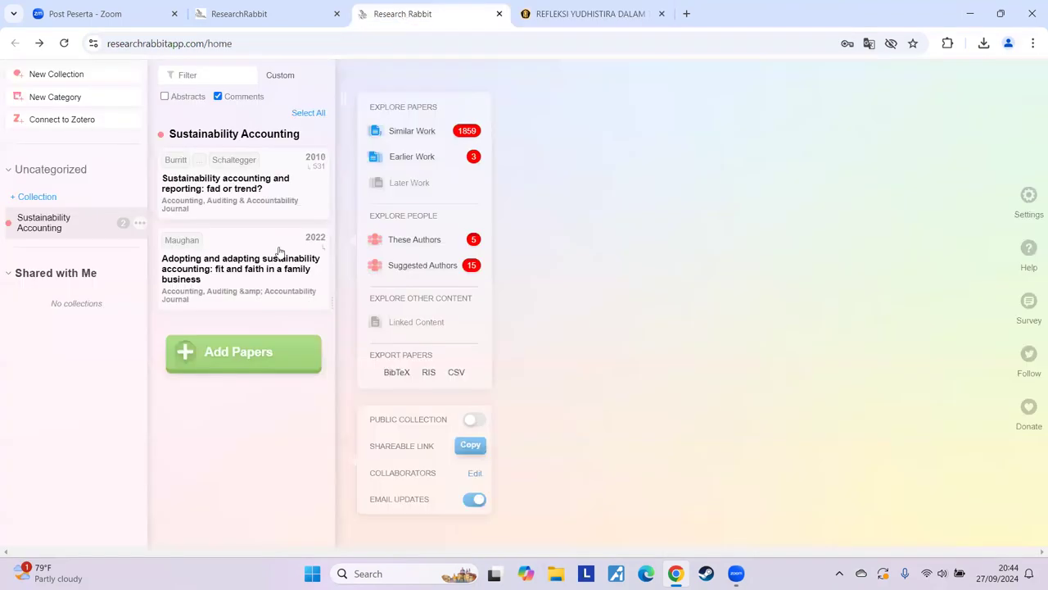
pyautogui.click(37, 197)
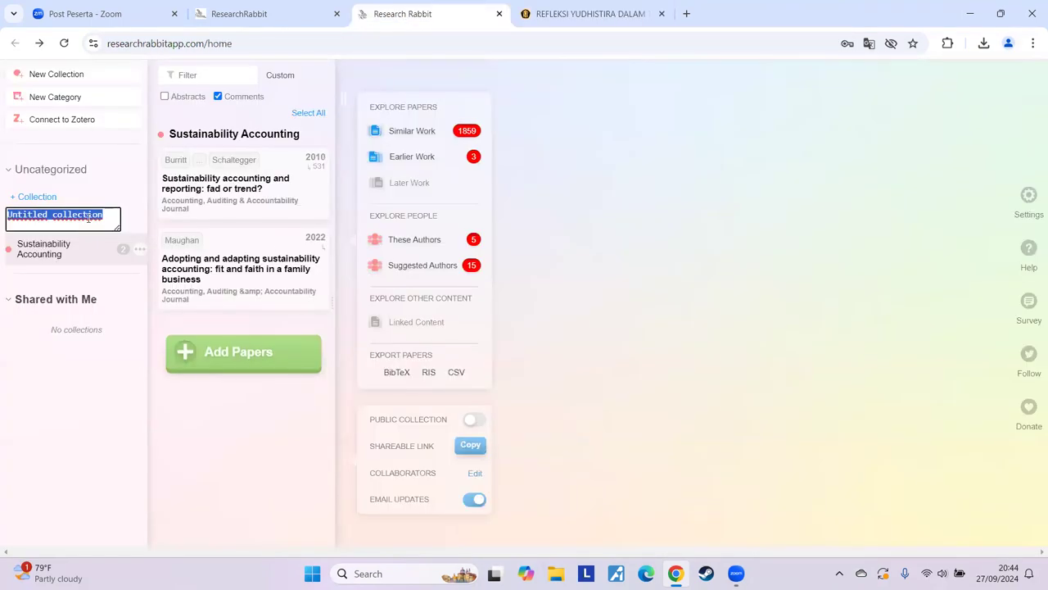
pyautogui.write('Budaya dan Akuntansi Lingkungan')
pyautogui.press('Return')
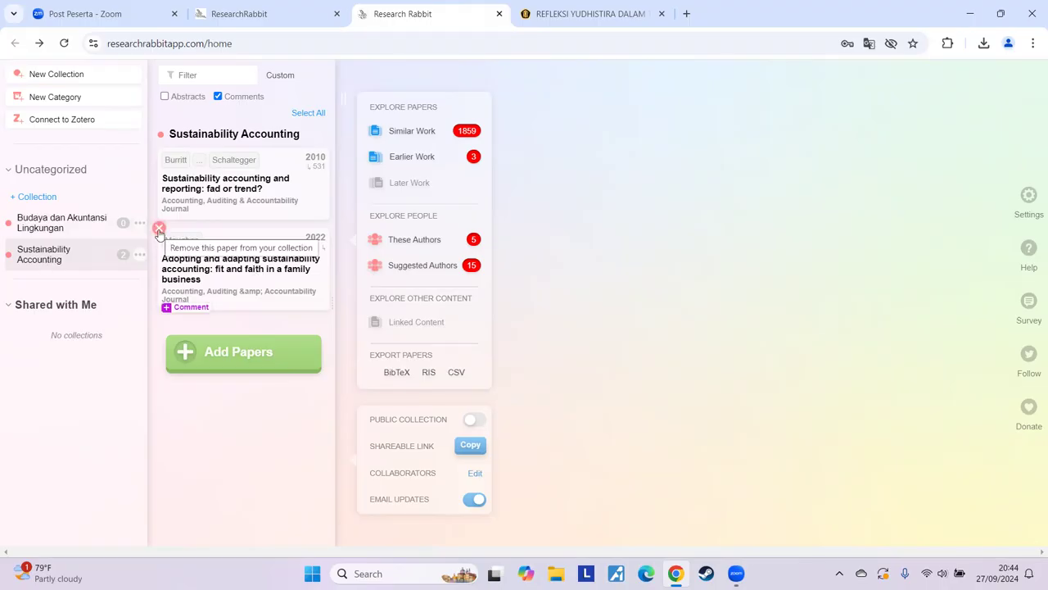
# Step: Open the Budaya dan Akuntansi Lingkungan collection and start adding papers to it
pyautogui.click(233, 360)
pyautogui.click(56, 196)
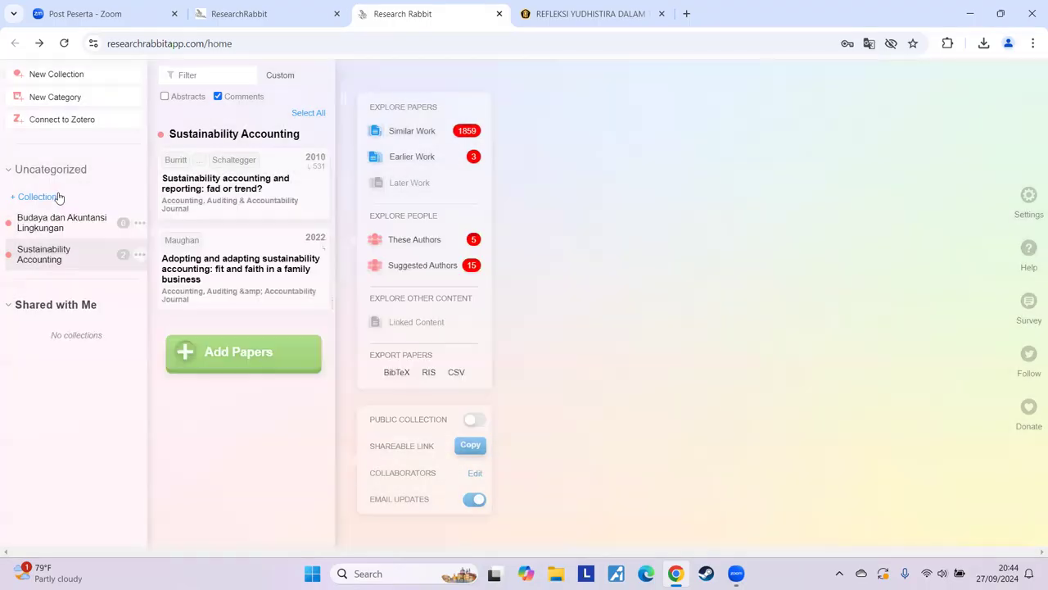
pyautogui.click(72, 232)
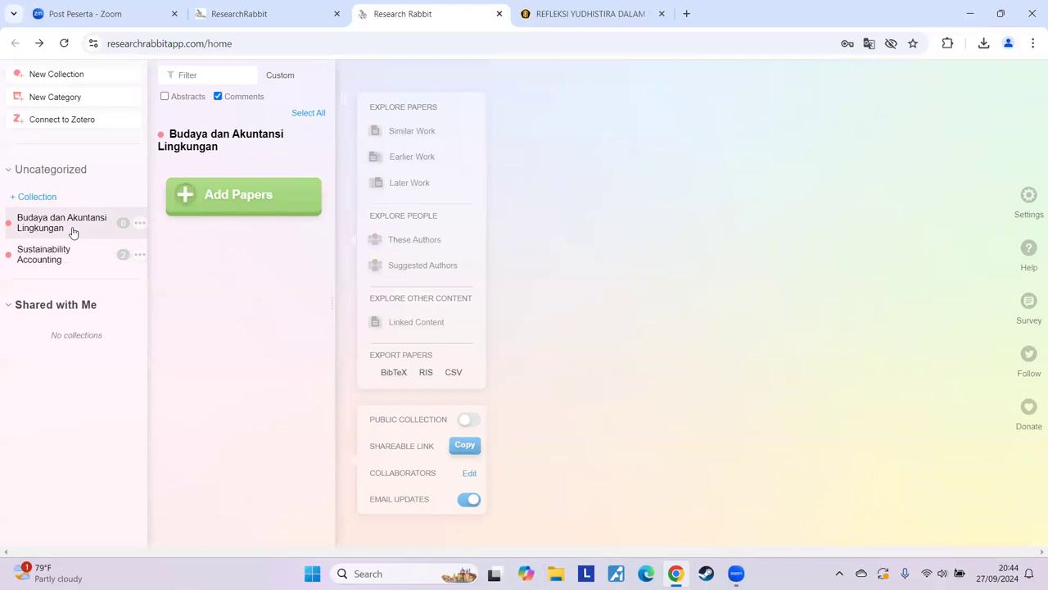
pyautogui.click(270, 202)
# Step: Copy the DOI link at the end of the Refleksi Yudhistira article page in Jurnal Akuntansi Multiparadigma
pyautogui.click(585, 14)
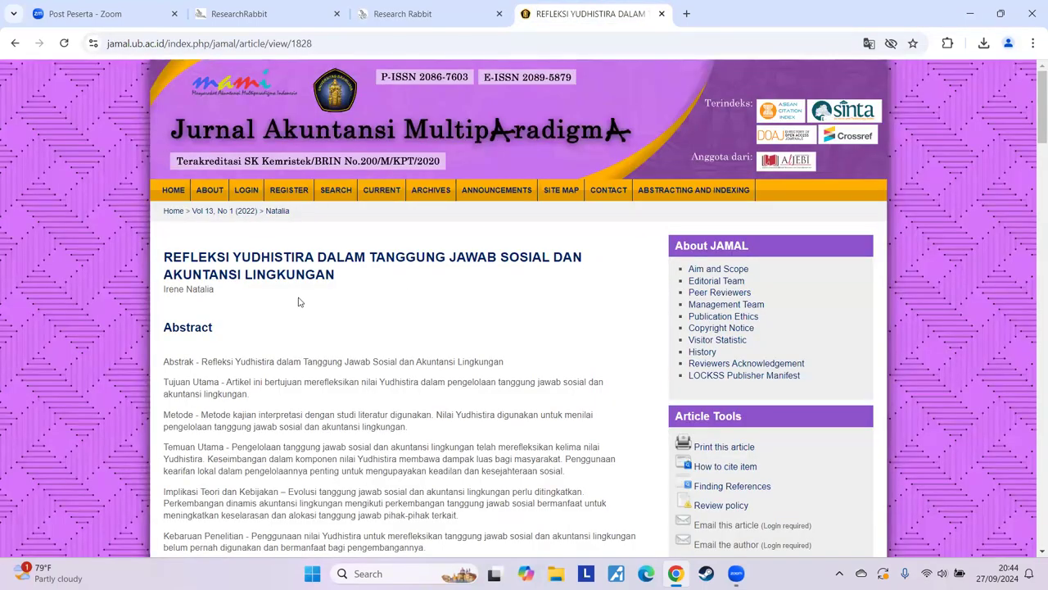
pyautogui.scroll(-4, 296, 301)
pyautogui.scroll(-12, 297, 301)
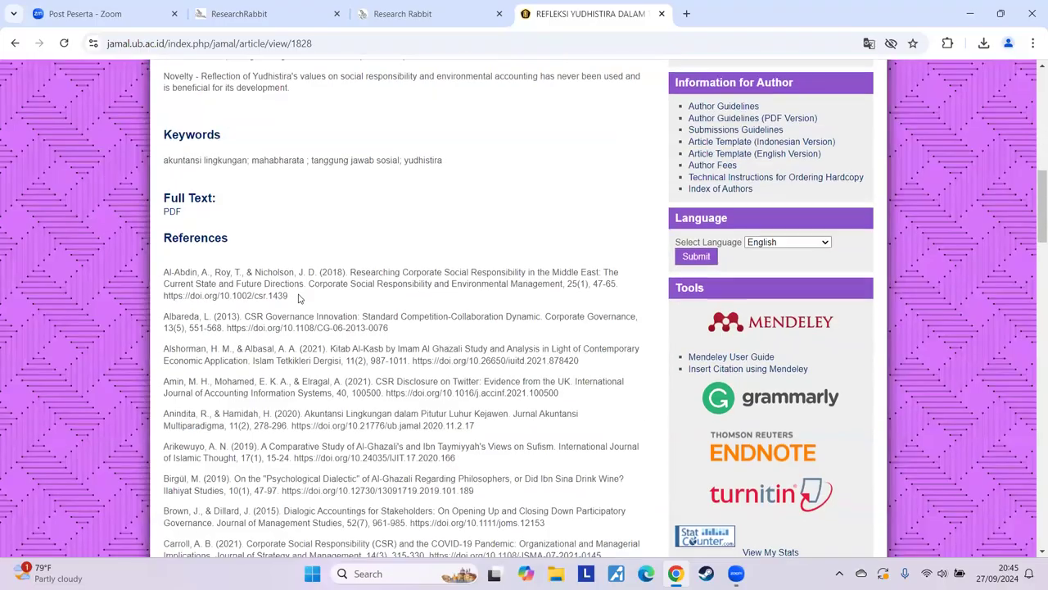
pyautogui.scroll(-15, 299, 299)
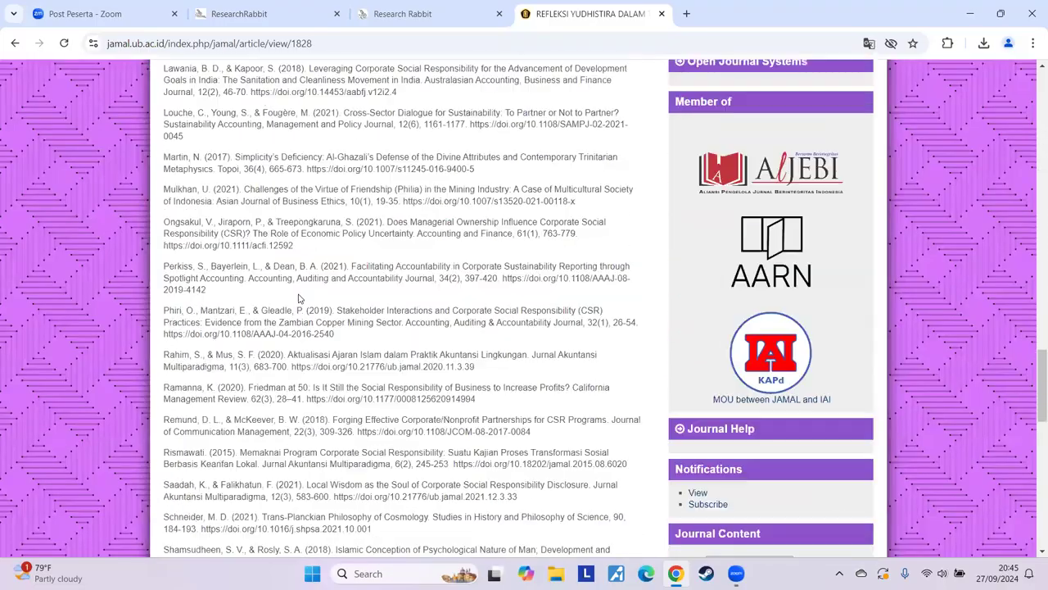
pyautogui.scroll(-5, 300, 299)
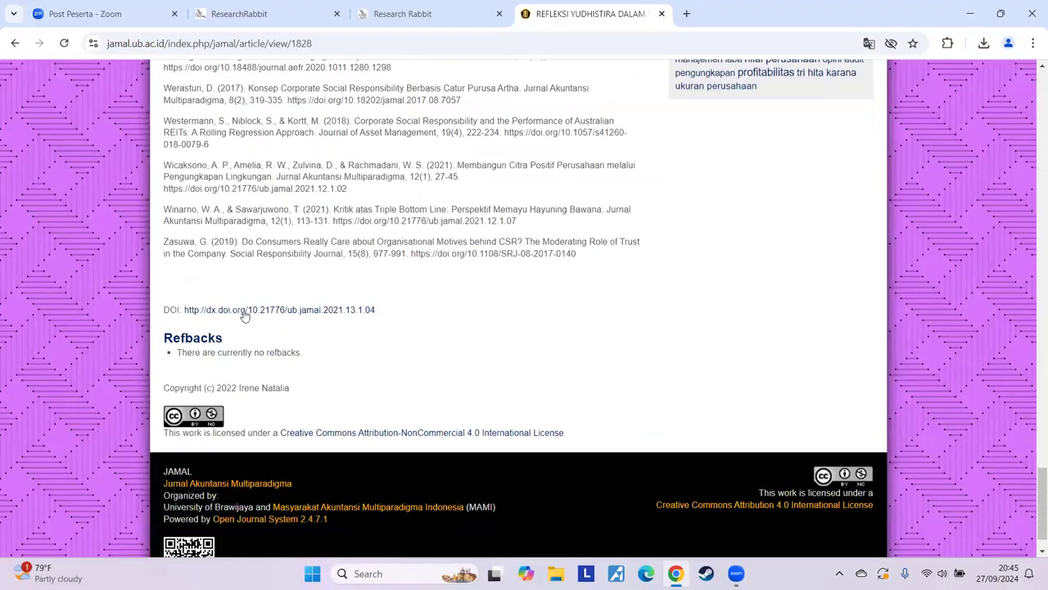
pyautogui.moveTo(378, 311); pyautogui.dragTo(185, 311)
pyautogui.rightClick(203, 313)
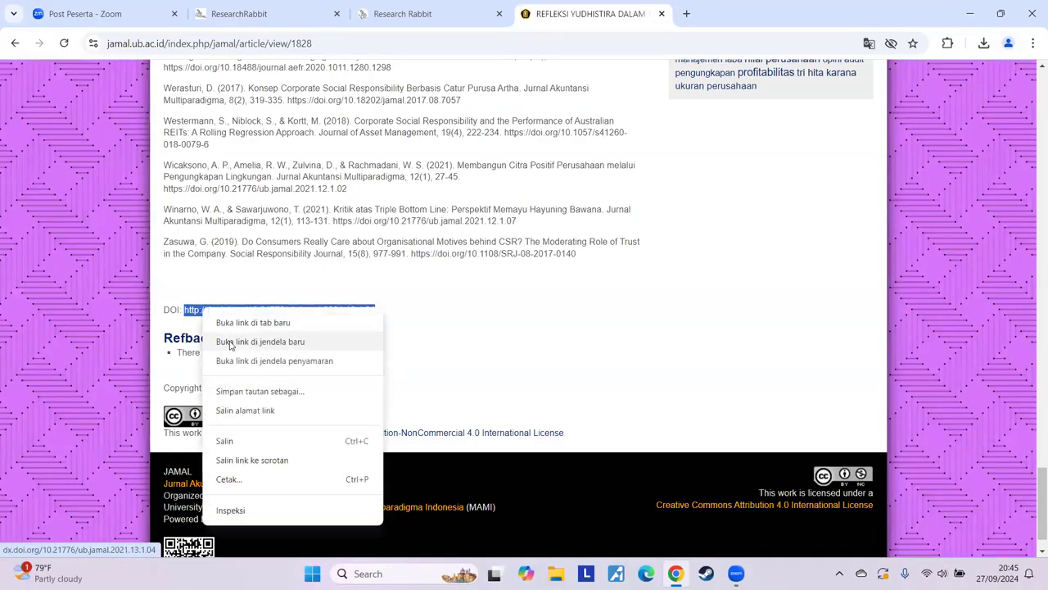
pyautogui.click(229, 441)
pyautogui.scroll(20, 493, 368)
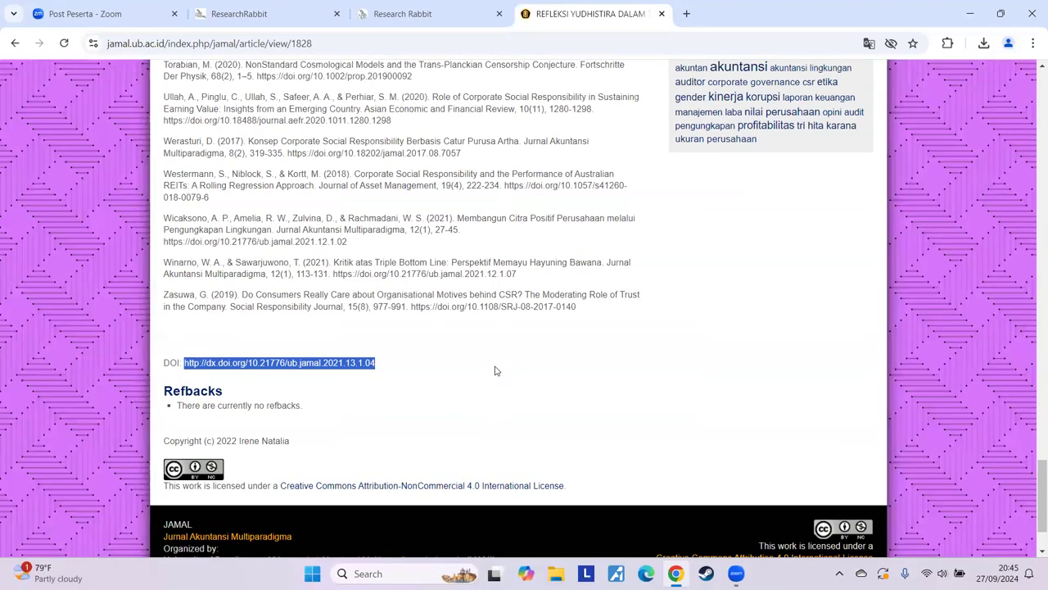
pyautogui.scroll(20, 487, 358)
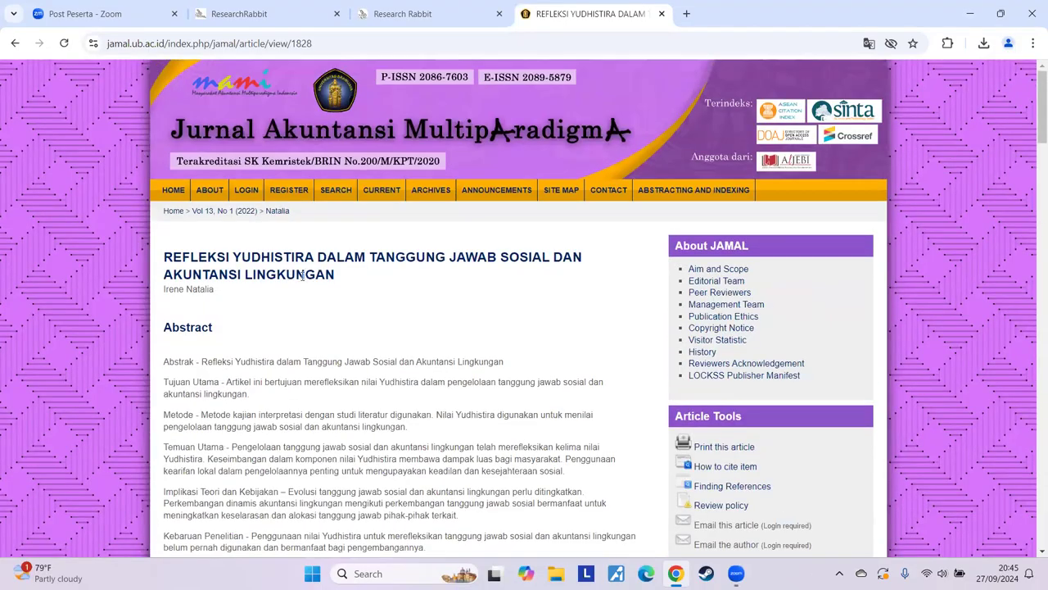
pyautogui.click(418, 14)
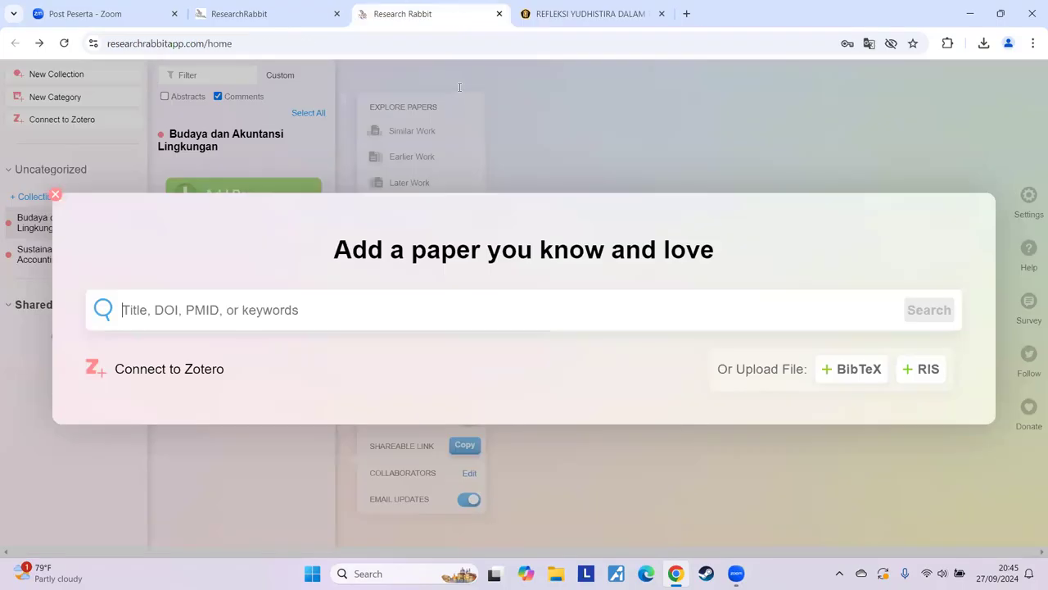
pyautogui.rightClick(175, 306)
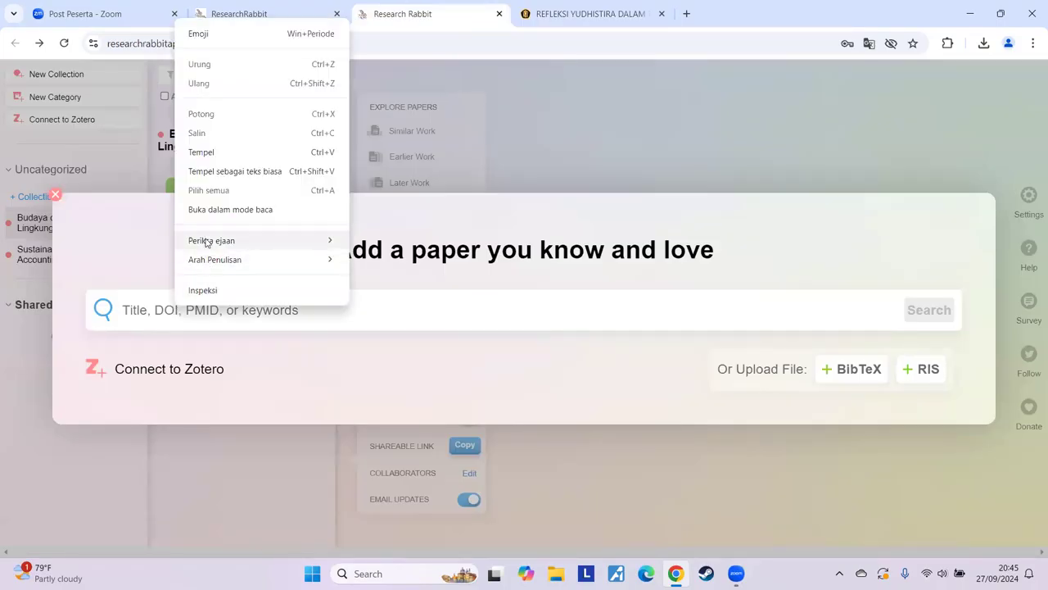
pyautogui.click(206, 158)
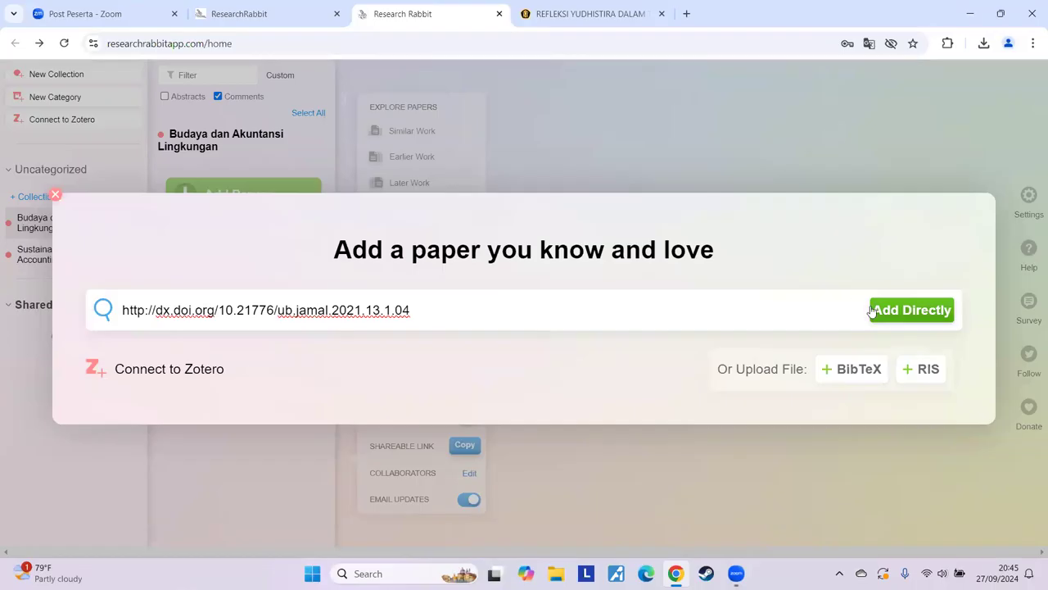
pyautogui.click(927, 322)
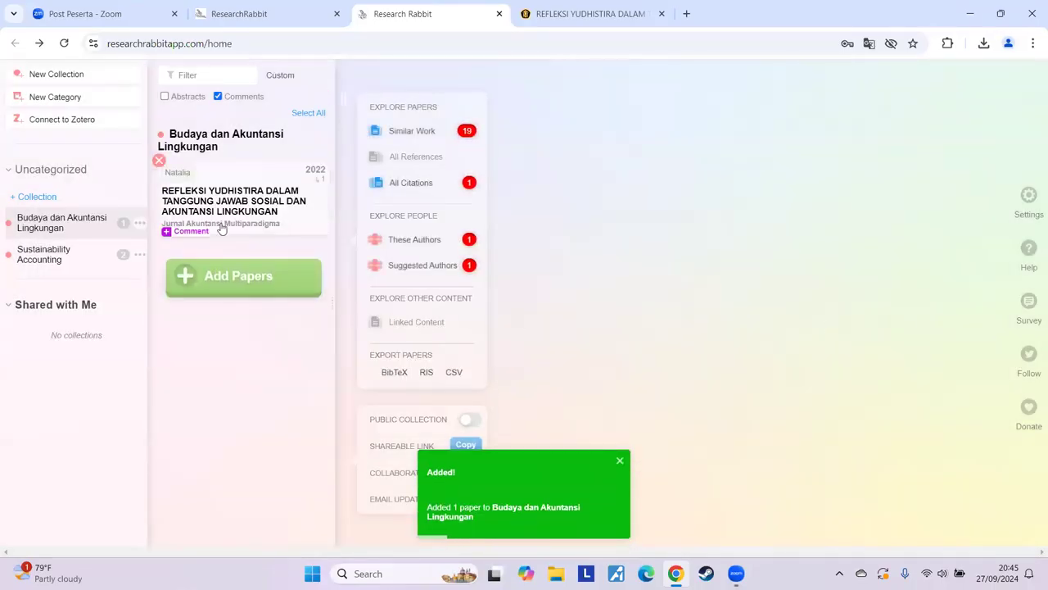
# Step: View the added paper's details, check its full-text link on the journal's article page, and return to Research Rabbit
pyautogui.click(252, 202)
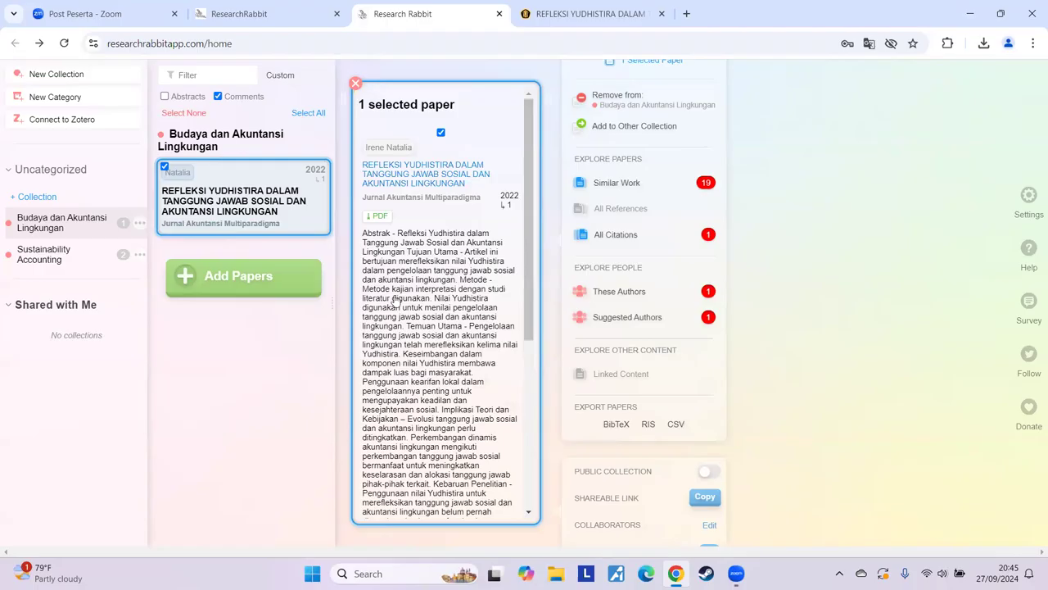
pyautogui.click(377, 218)
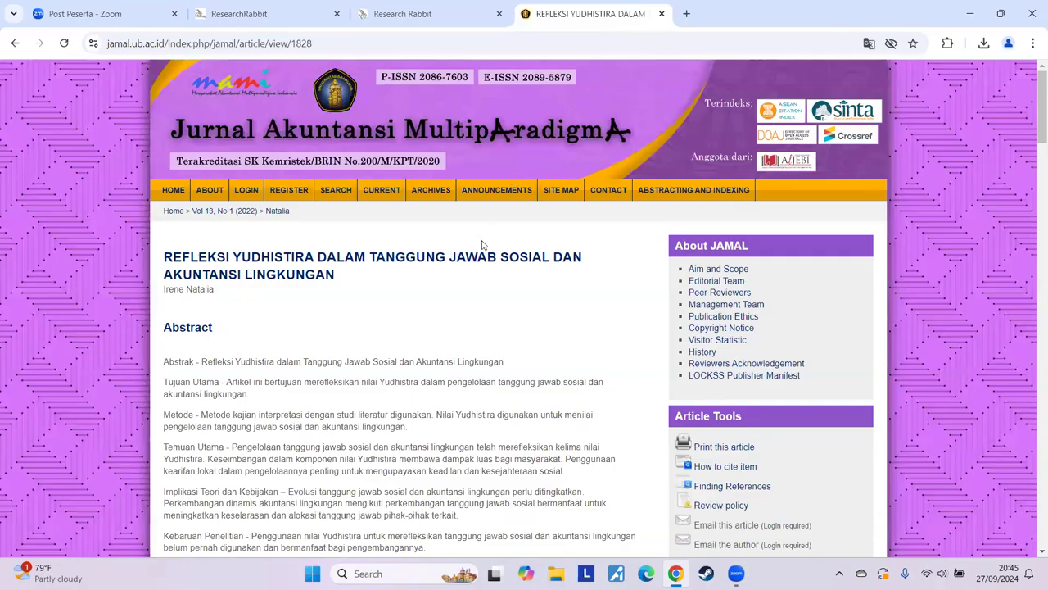
pyautogui.scroll(-3, 446, 314)
pyautogui.scroll(-5, 446, 314)
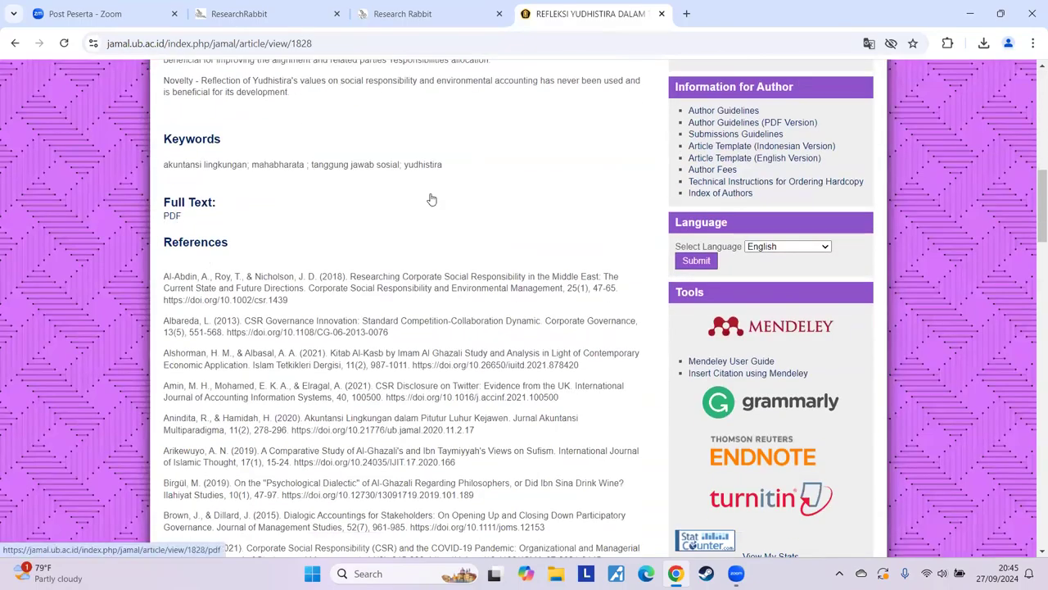
pyautogui.hotkey('ctrl', 'shift', 'Tab')
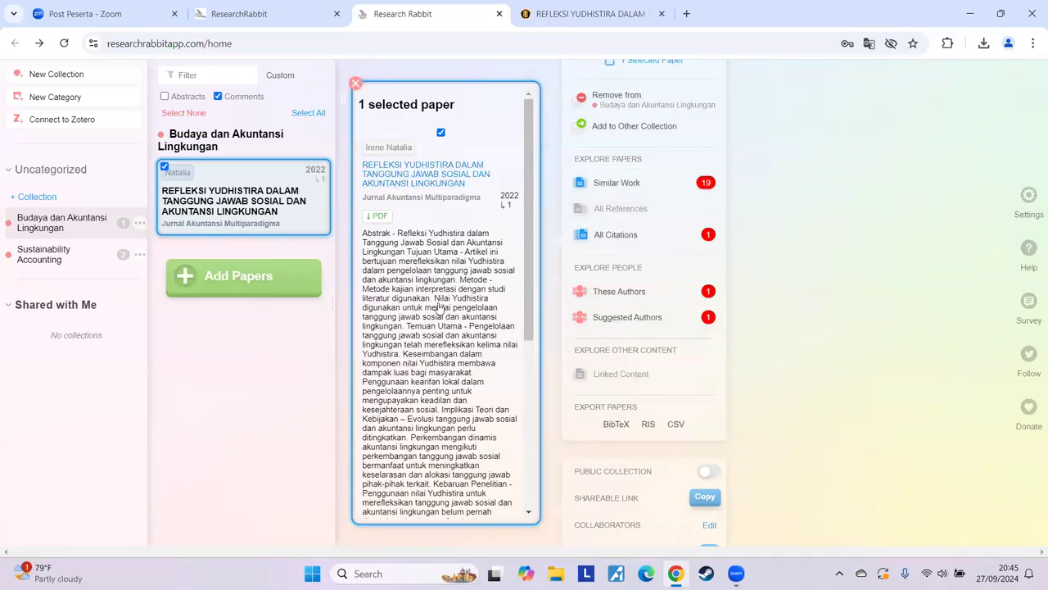
# Step: Show the paper's similar work as a timeline and inspect the connected papers from 1976 and 1983
pyautogui.click(635, 195)
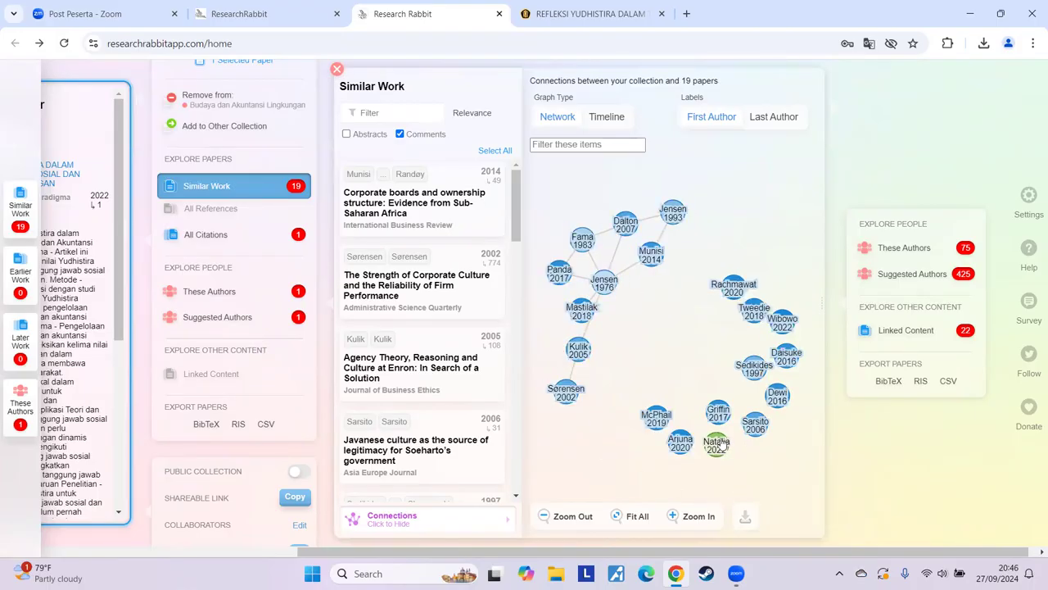
pyautogui.click(616, 119)
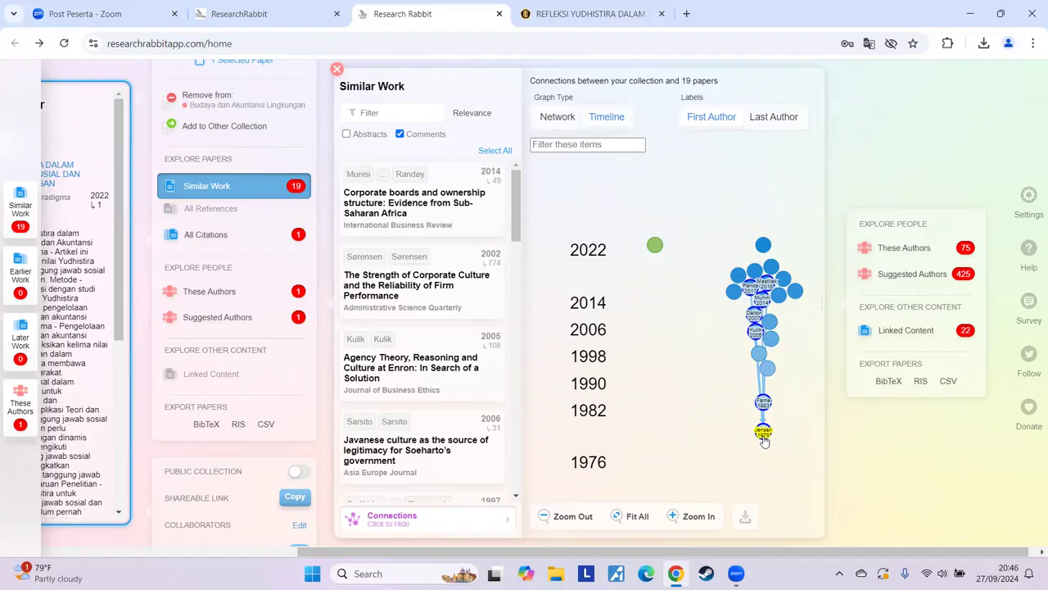
pyautogui.click(763, 436)
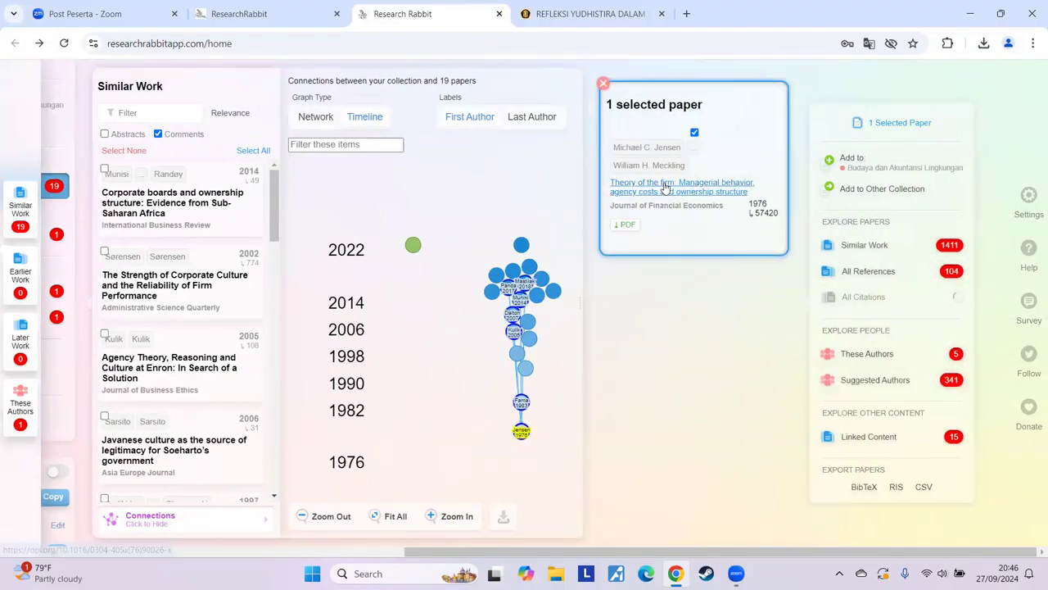
pyautogui.click(521, 403)
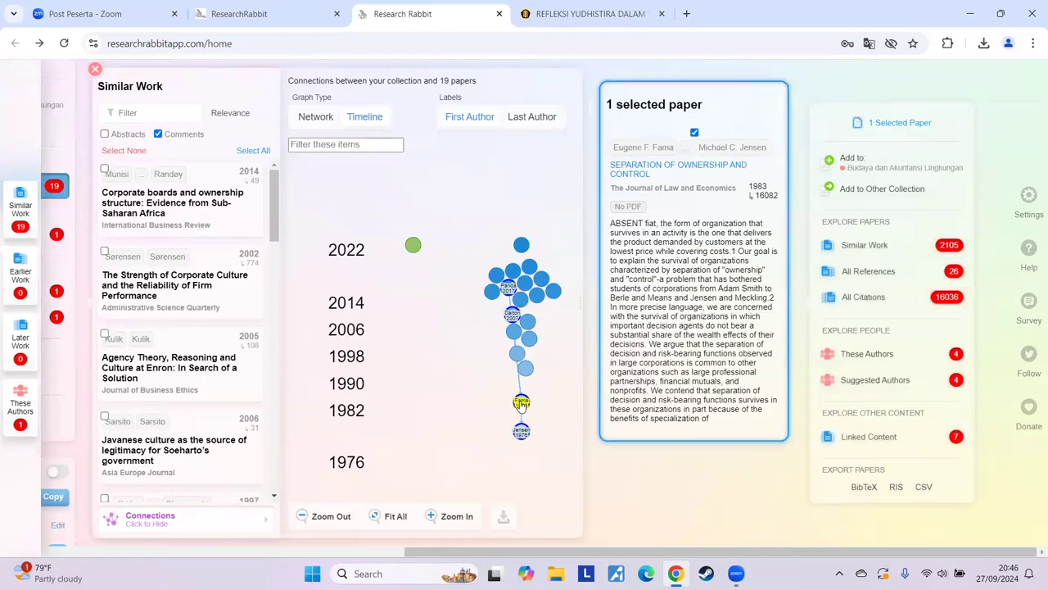
pyautogui.click(521, 432)
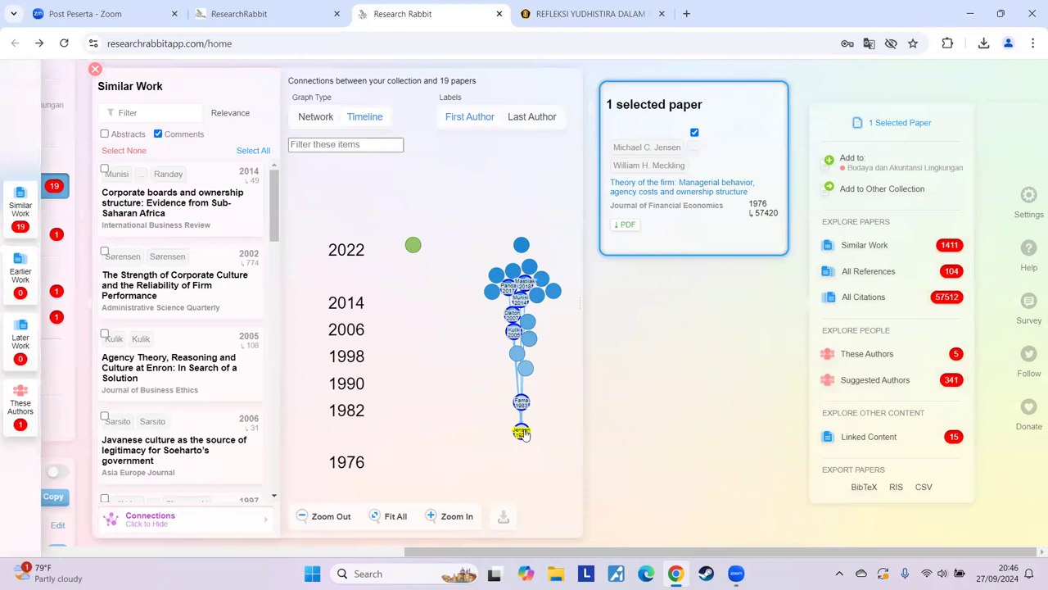
pyautogui.moveTo(525, 422); pyautogui.dragTo(525, 374)
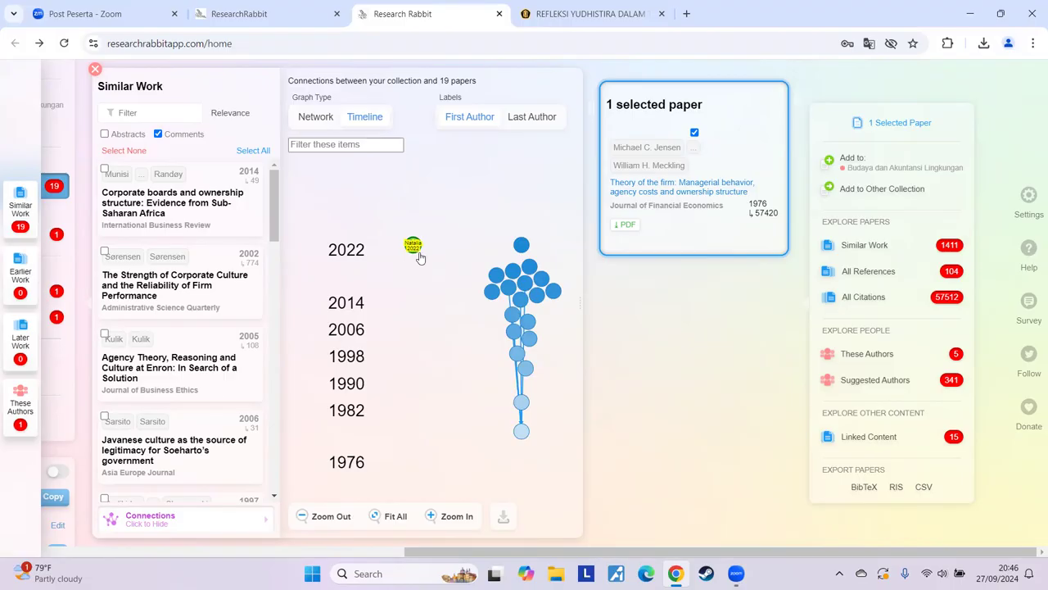
# Step: Inspect the details of the 2022 similar paper and two similar papers from 2020 in the timeline
pyautogui.click(524, 245)
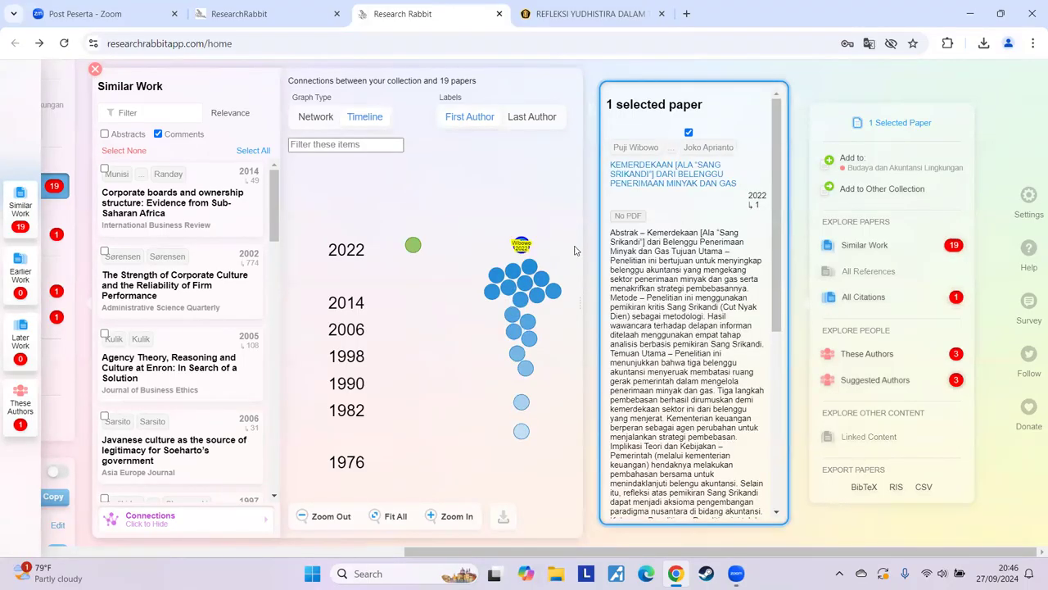
pyautogui.click(513, 273)
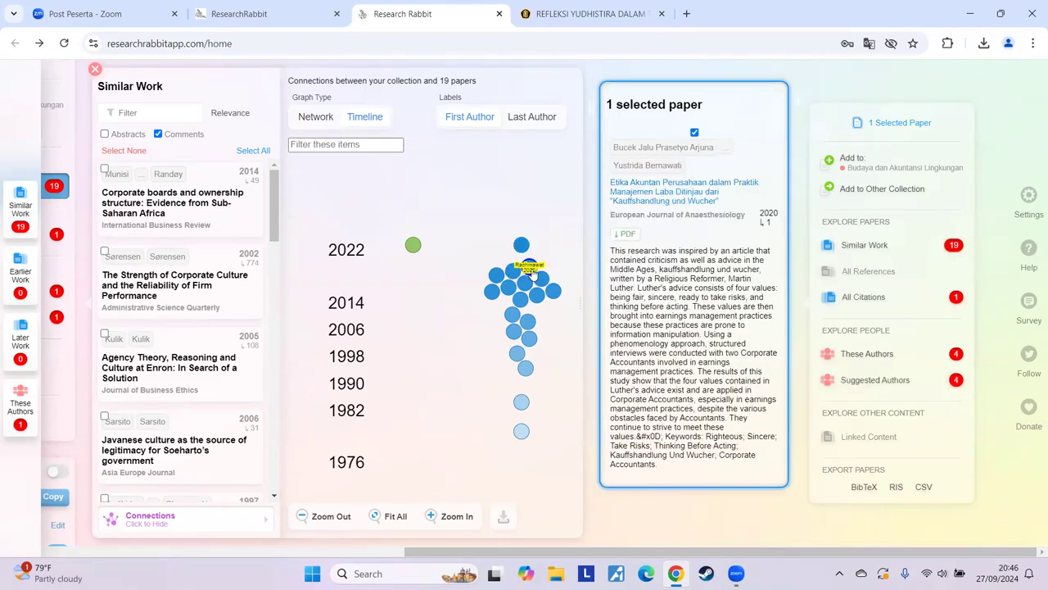
pyautogui.click(533, 274)
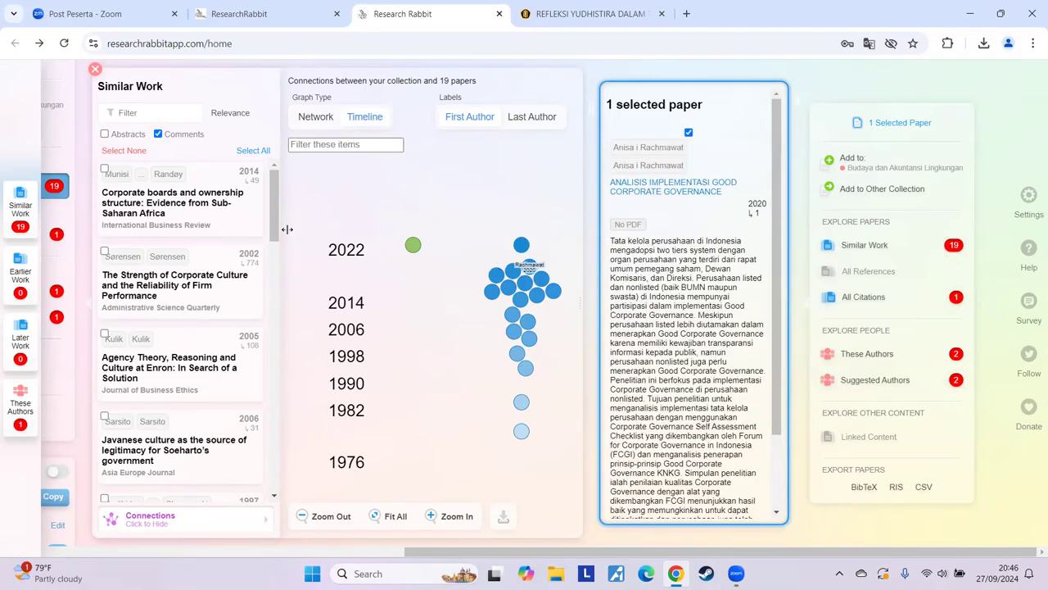
# Step: Browse the similar work list through to its end and back, then close the selected paper's details
pyautogui.moveTo(276, 227); pyautogui.dragTo(277, 442)
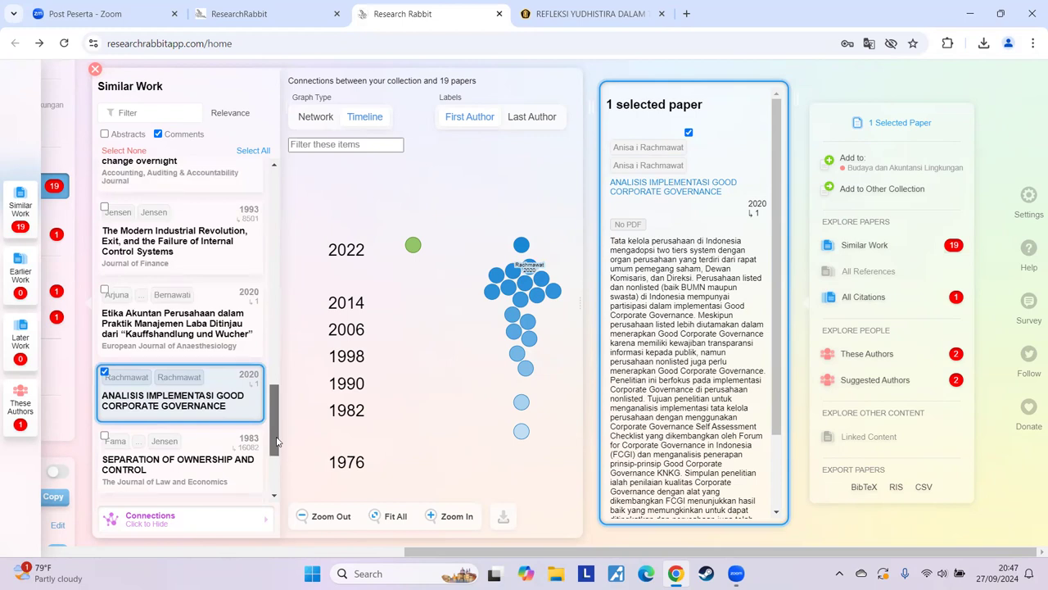
pyautogui.moveTo(277, 442); pyautogui.dragTo(293, 393)
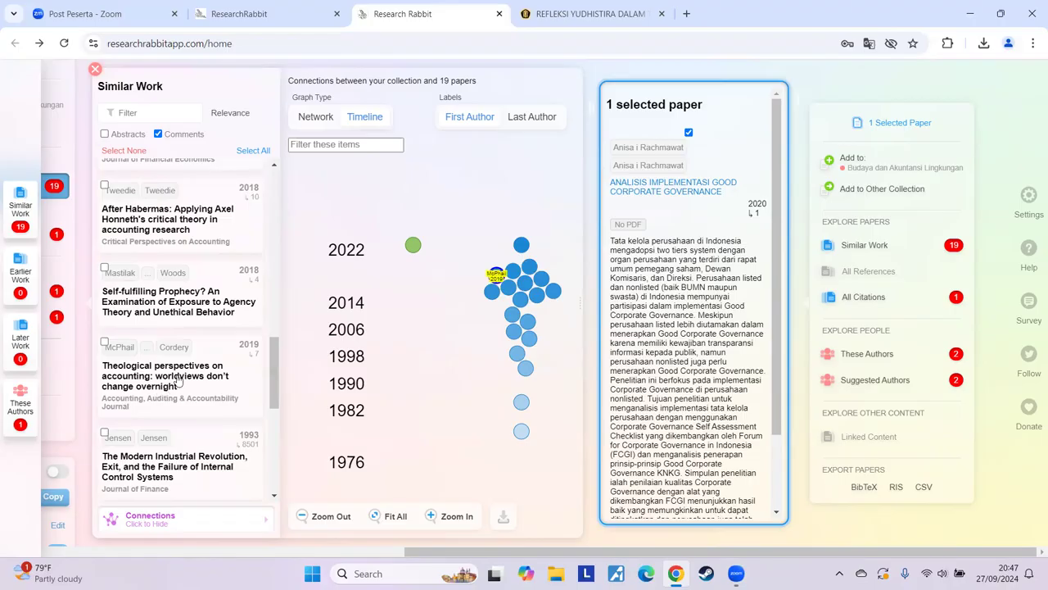
pyautogui.moveTo(273, 382); pyautogui.dragTo(274, 429)
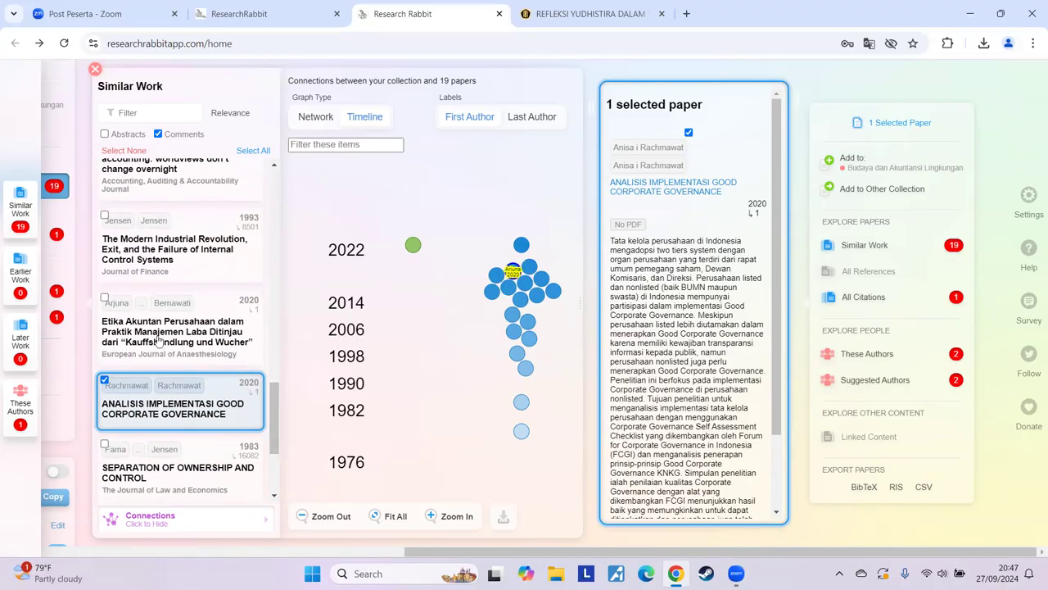
pyautogui.moveTo(276, 414); pyautogui.dragTo(275, 452)
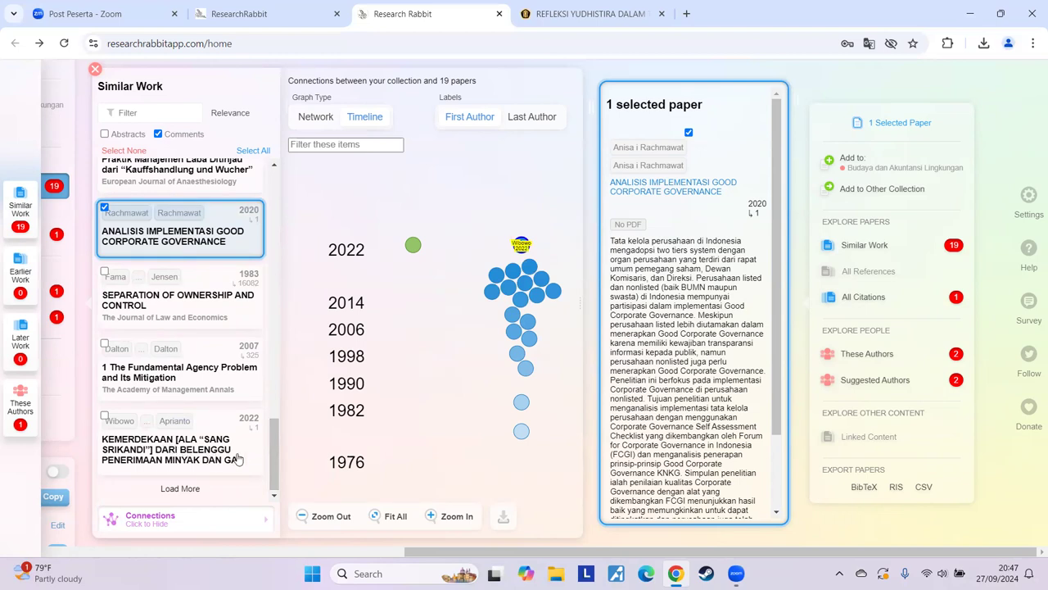
pyautogui.moveTo(275, 457); pyautogui.dragTo(289, 178)
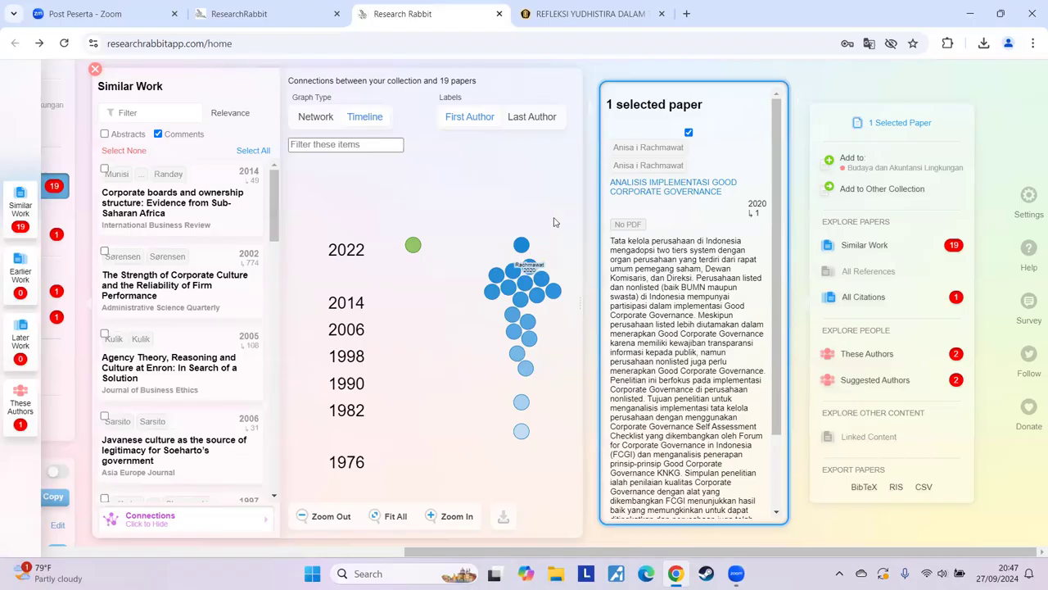
pyautogui.click(605, 85)
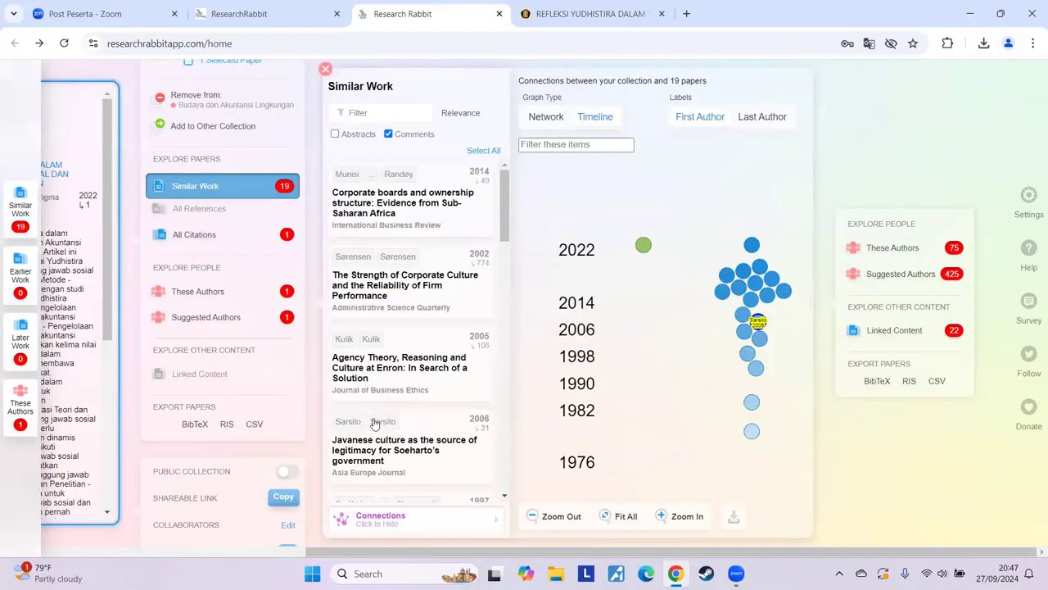
# Step: Show all citations of the collection paper and open the citing article "Deconstruction of Agency Theory with 'Bisa Rumangsa' Culture" on its journal site
pyautogui.click(205, 236)
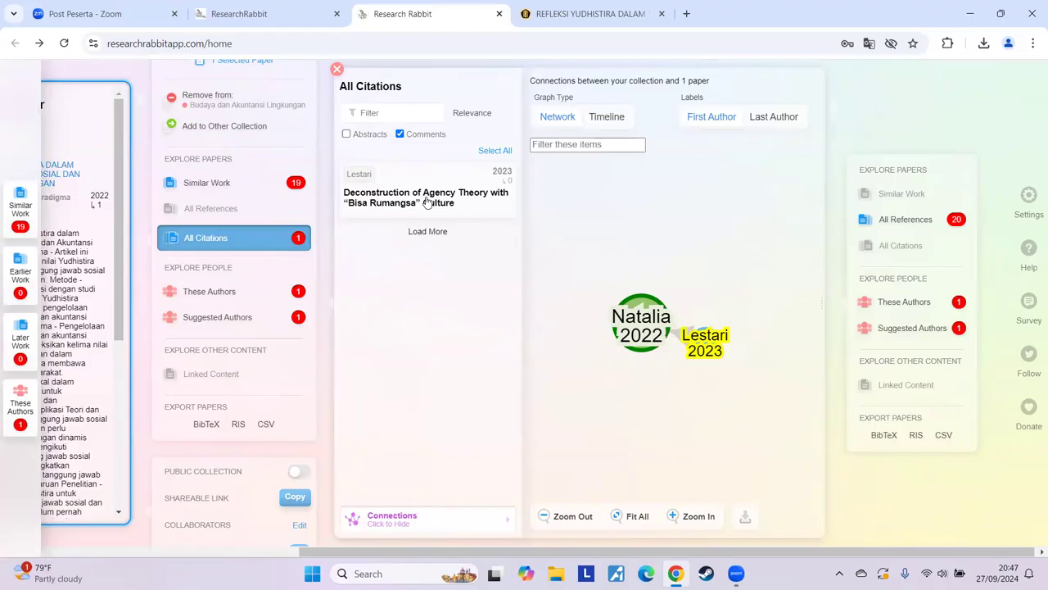
pyautogui.click(709, 352)
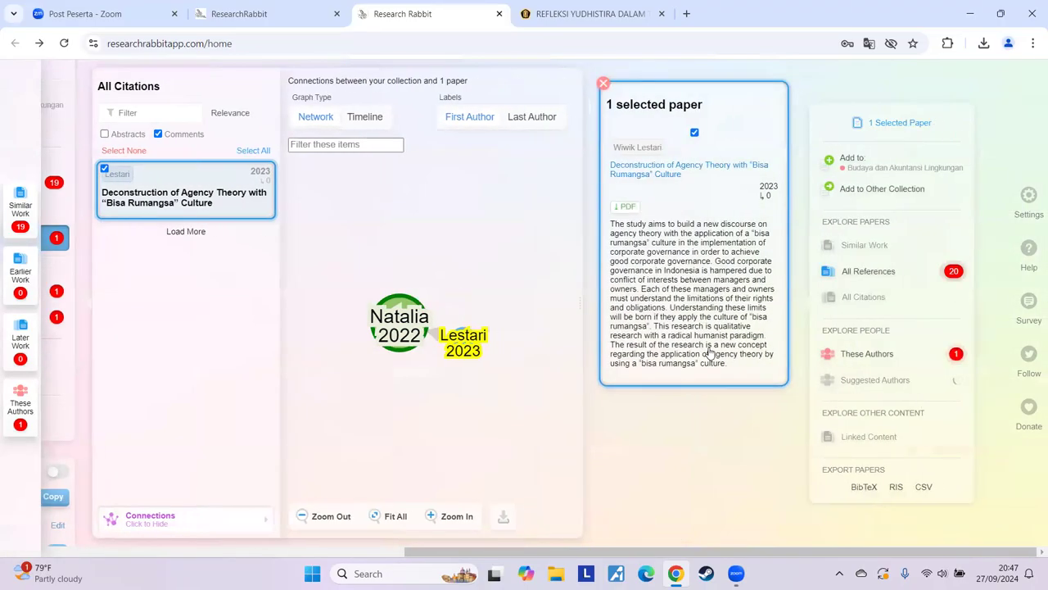
pyautogui.click(676, 170)
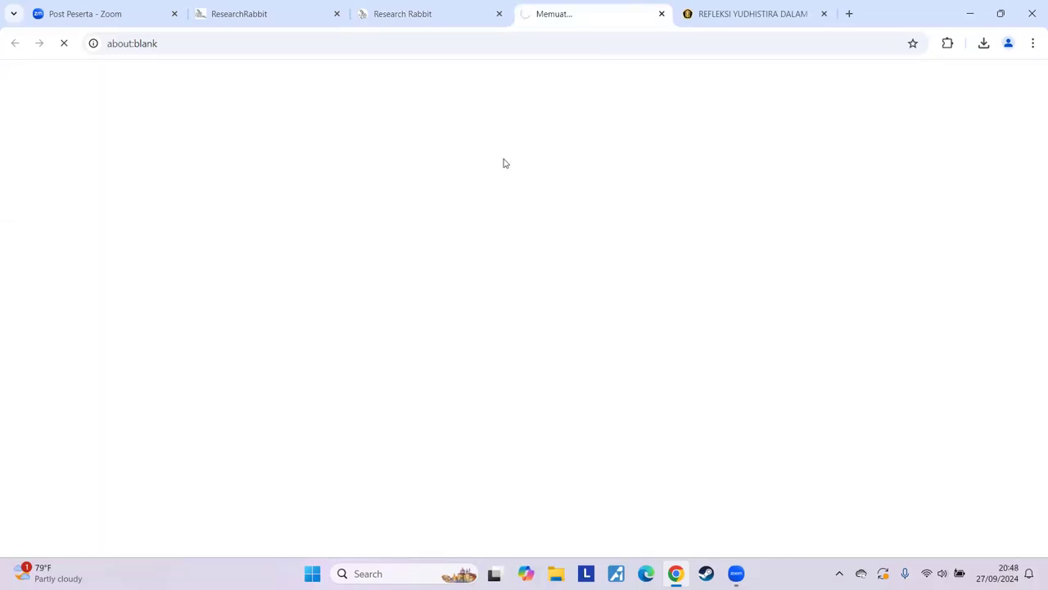
pyautogui.click(418, 15)
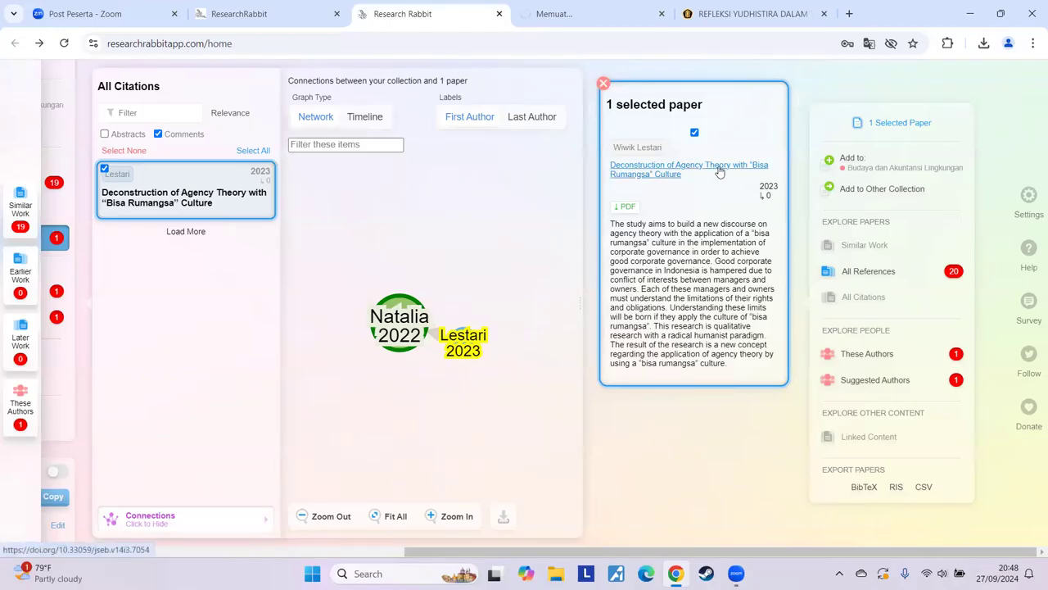
pyautogui.click(665, 179)
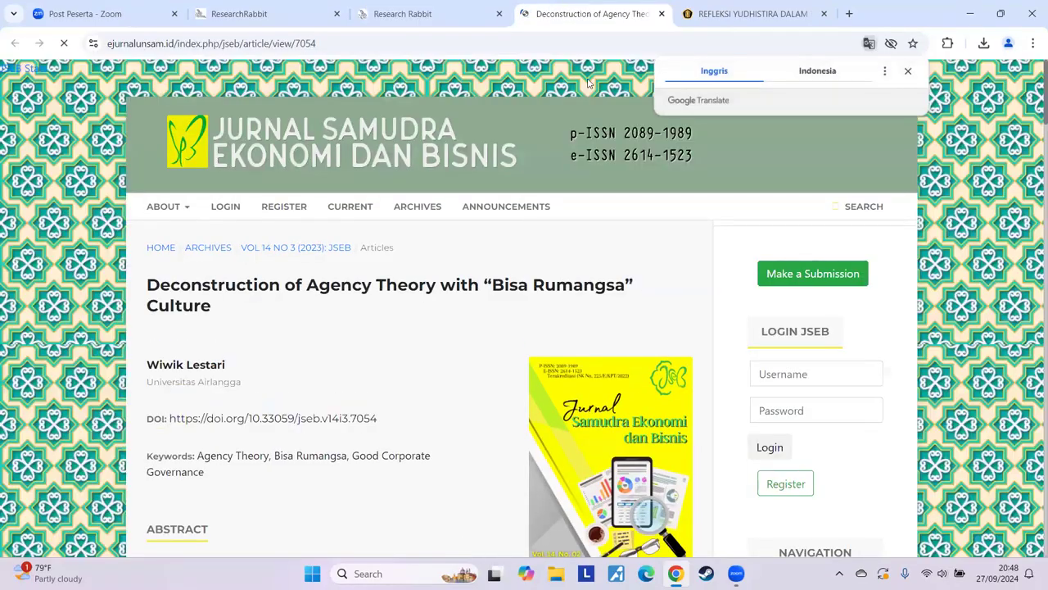
# Step: Read through the citing article's abstract and references, dismiss the translation prompt, and close the article page to return to Research Rabbit
pyautogui.scroll(-4, 553, 297)
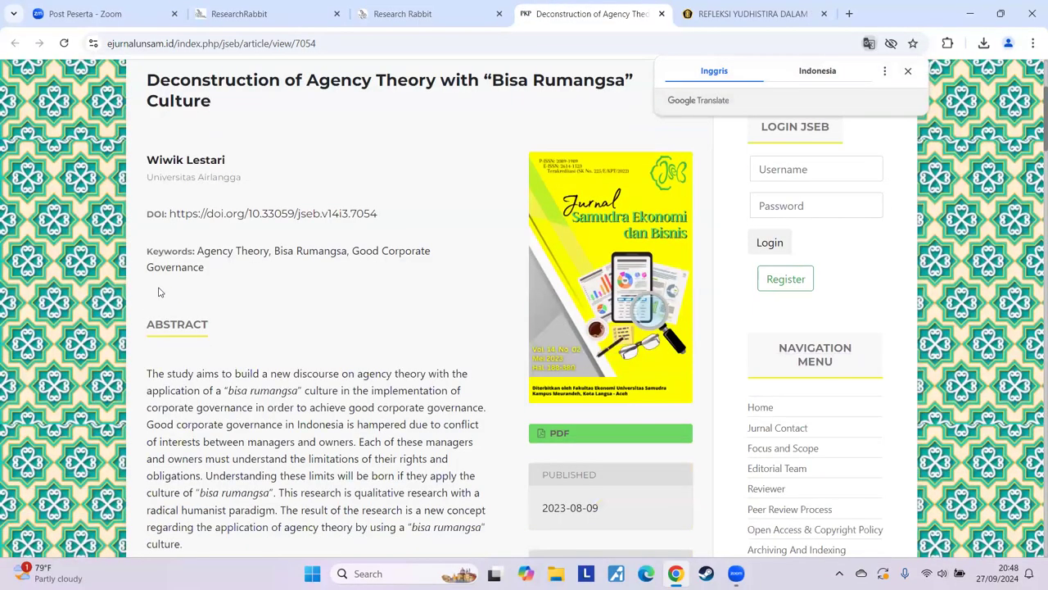
pyautogui.scroll(-10, 257, 393)
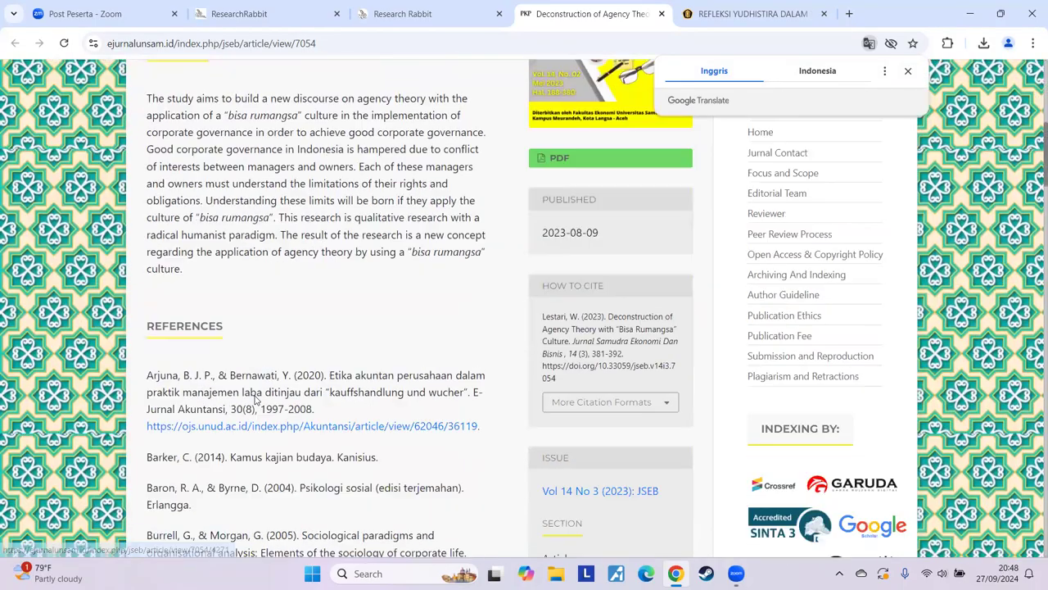
pyautogui.scroll(-7, 256, 393)
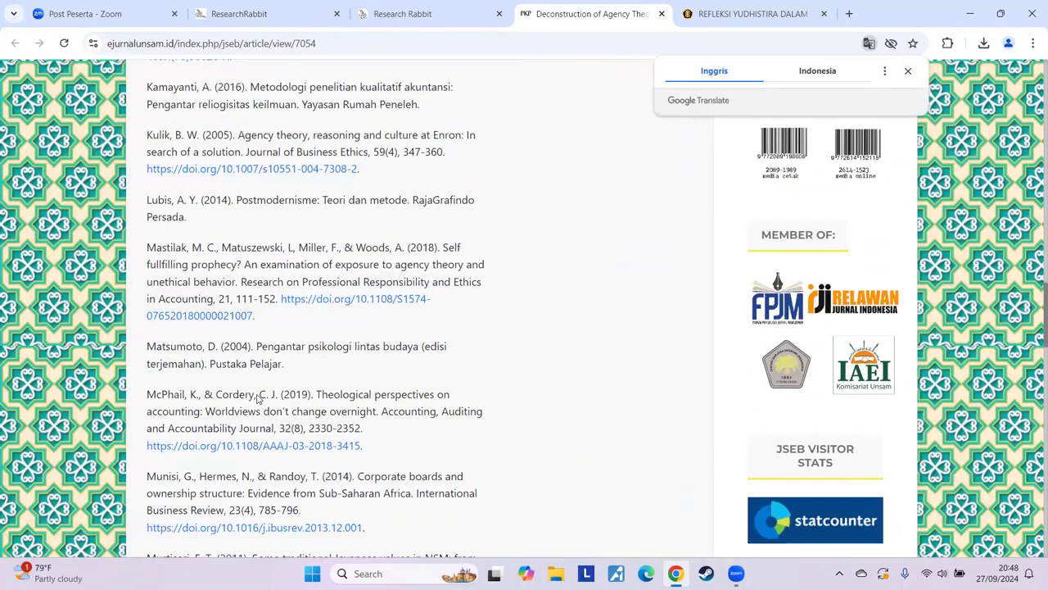
pyautogui.click(908, 74)
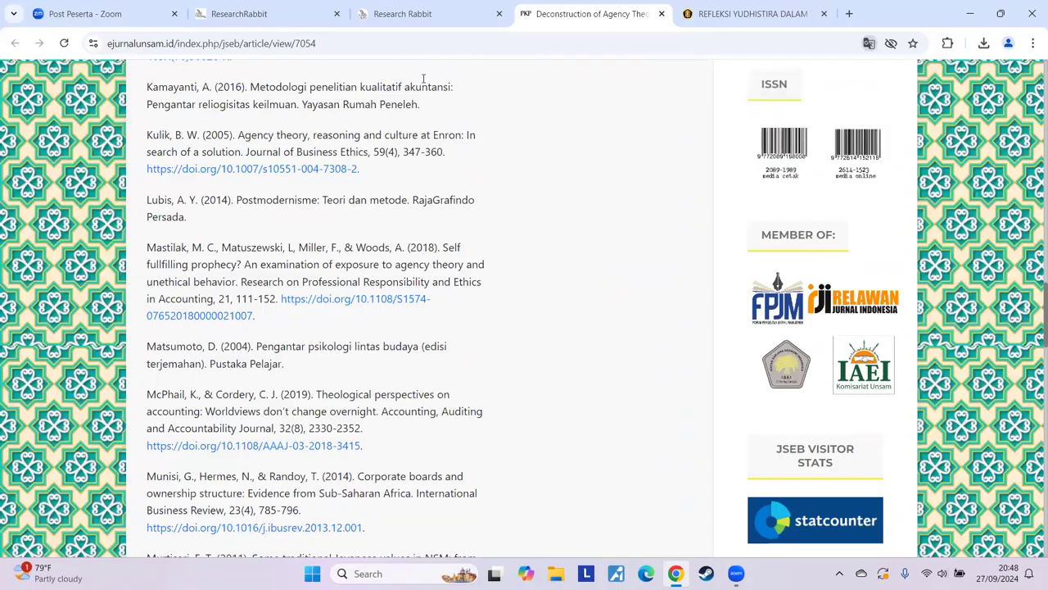
pyautogui.hotkey('ctrl', 'shift', 'Tab')
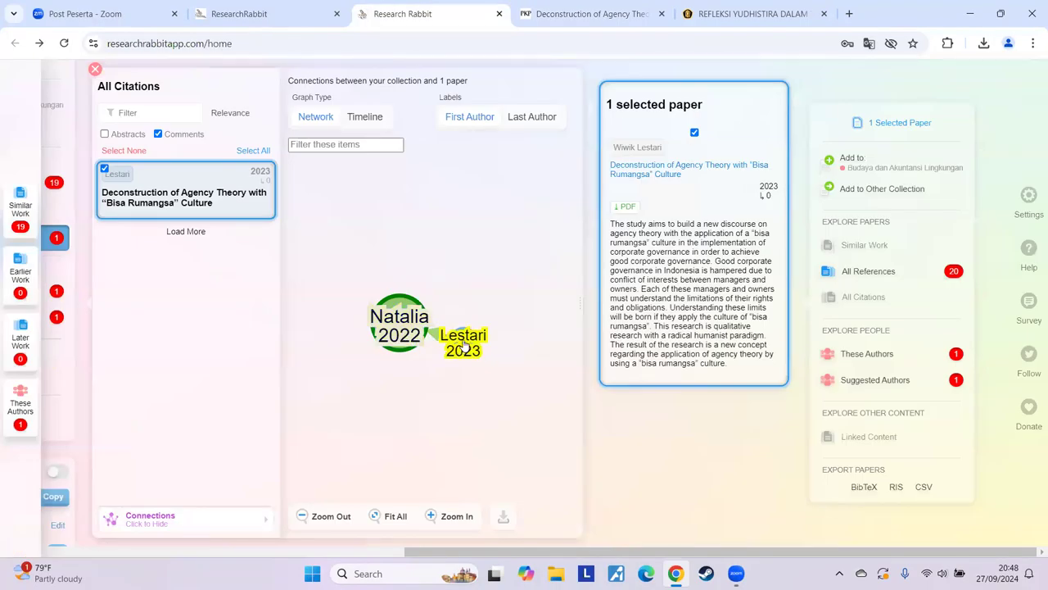
pyautogui.click(662, 14)
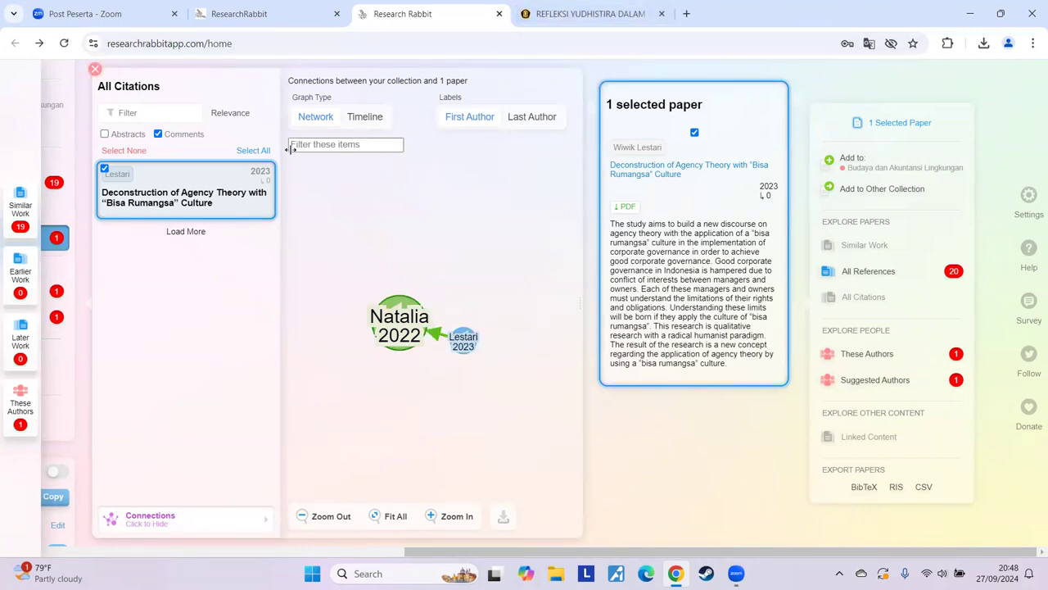
# Step: Deselect the citing "Bisa Rumangsa" paper and close the All Citations results
pyautogui.moveTo(638, 552); pyautogui.dragTo(467, 552)
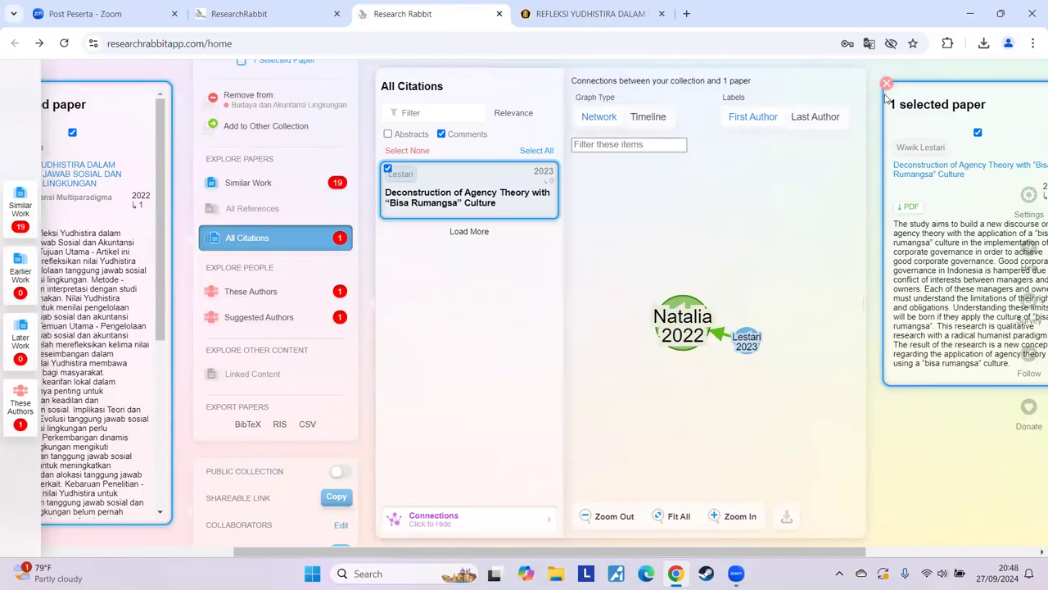
pyautogui.click(887, 86)
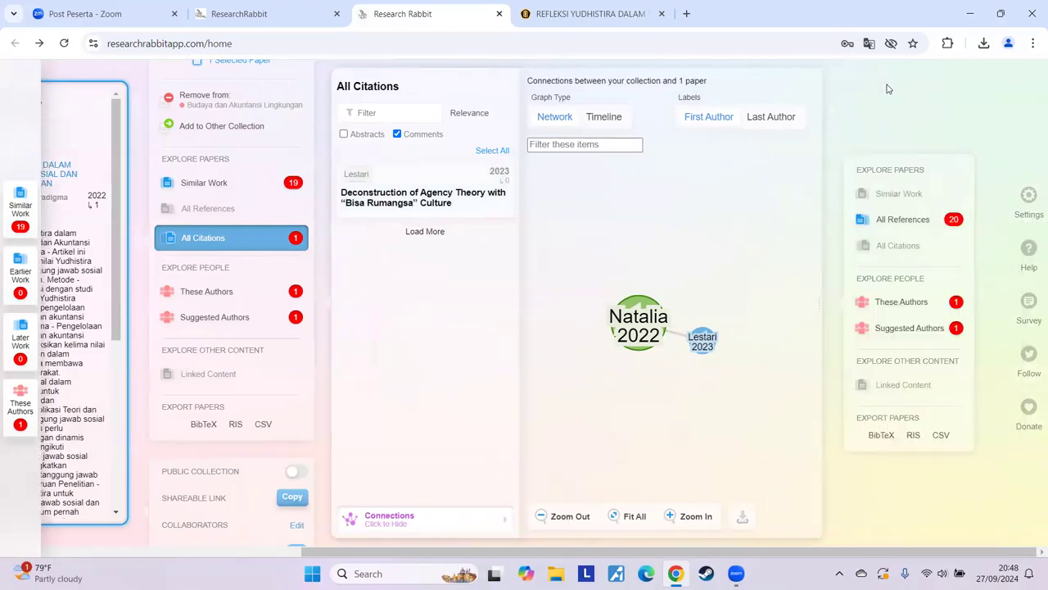
pyautogui.moveTo(670, 553); pyautogui.dragTo(453, 557)
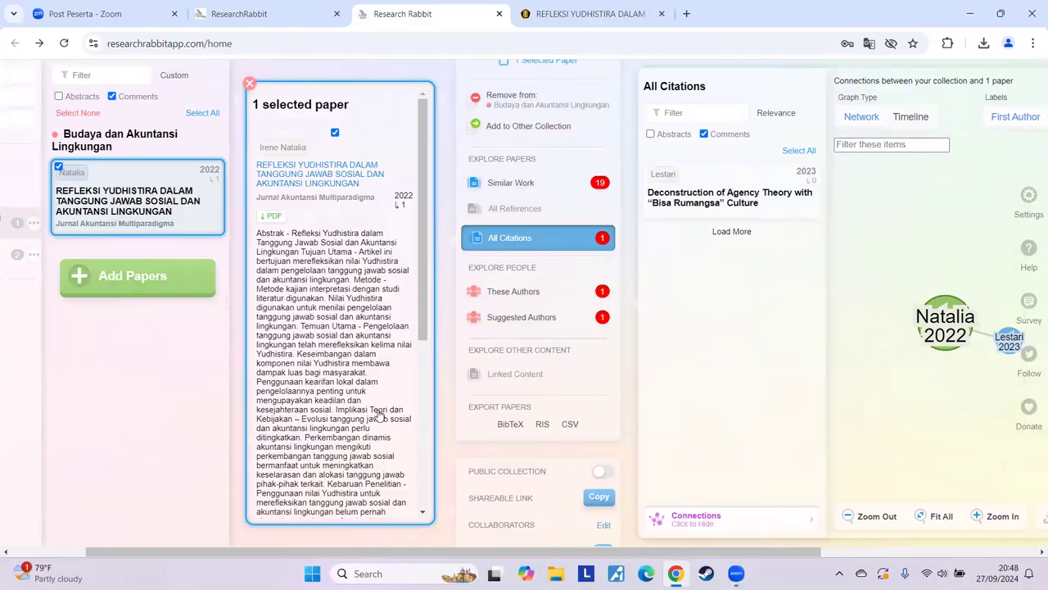
pyautogui.click(657, 78)
# Step: Select the collection paper's author, show the author's published work, and browse the resulting list
pyautogui.click(437, 241)
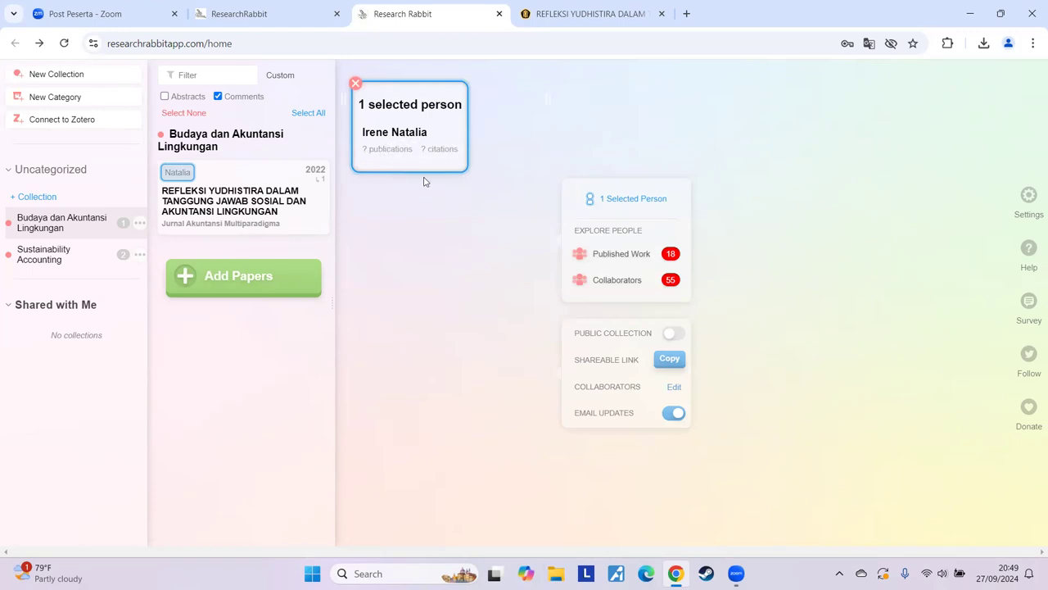
pyautogui.click(620, 256)
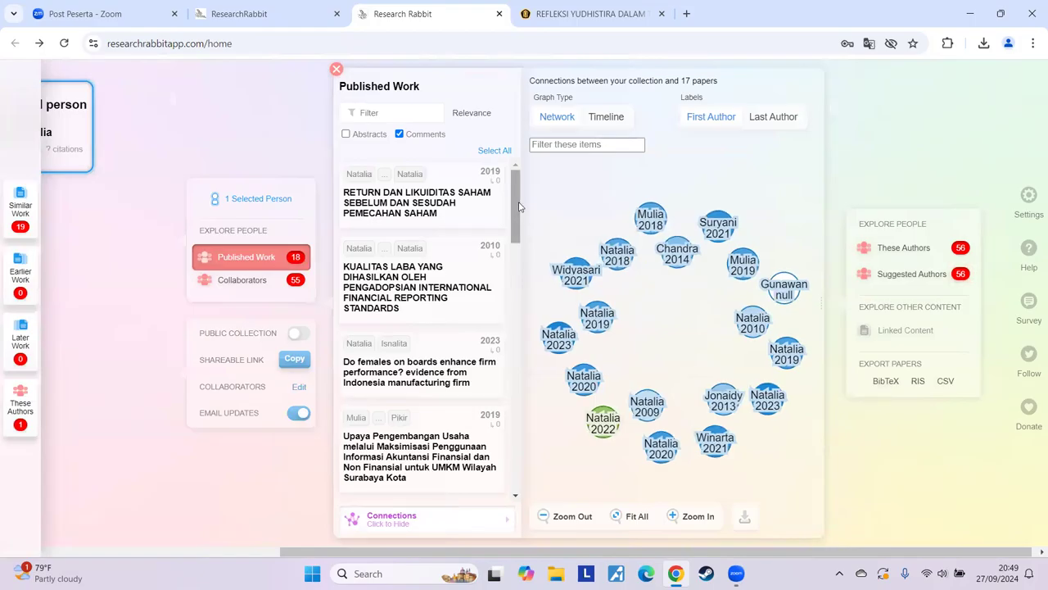
pyautogui.moveTo(519, 206); pyautogui.dragTo(500, 463)
pyautogui.scroll(2, 500, 464)
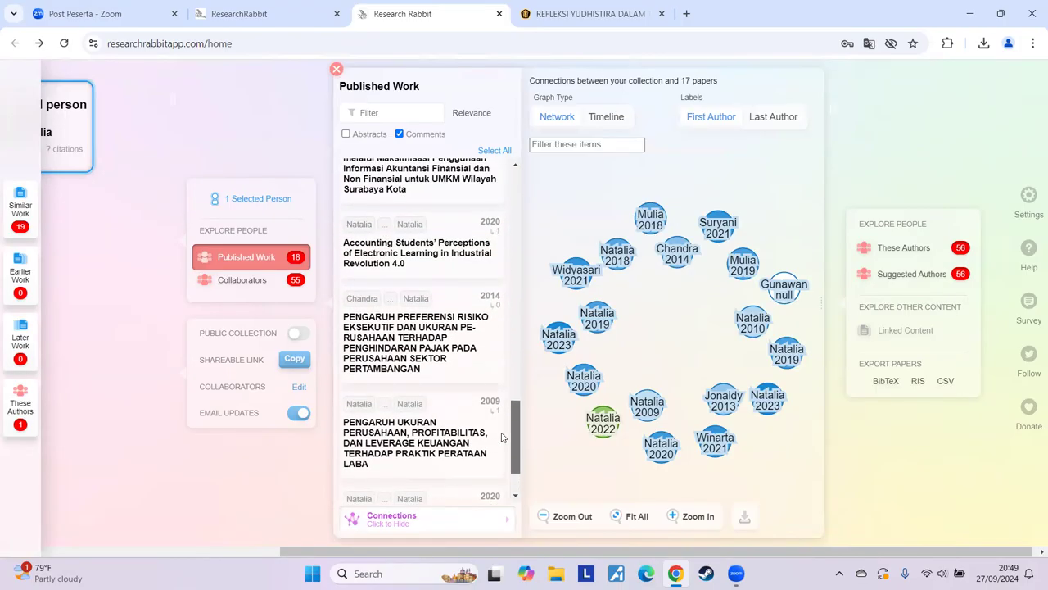
pyautogui.scroll(2, 501, 464)
# Step: Show the author's published work as a timeline, inspect the 2022 paper, and browse the publication list back to its start
pyautogui.click(603, 129)
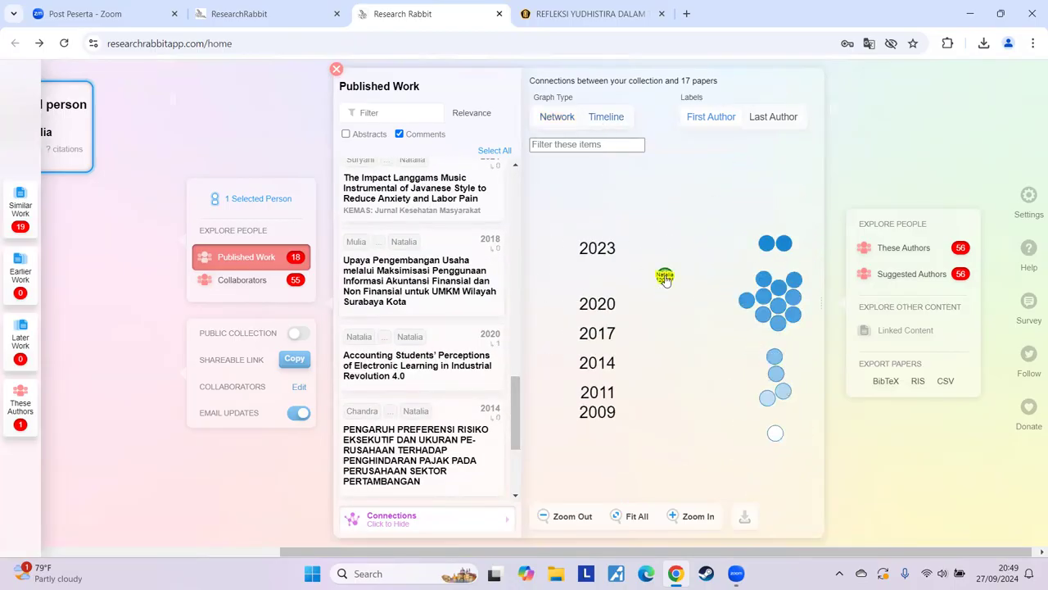
pyautogui.click(665, 280)
pyautogui.click(600, 84)
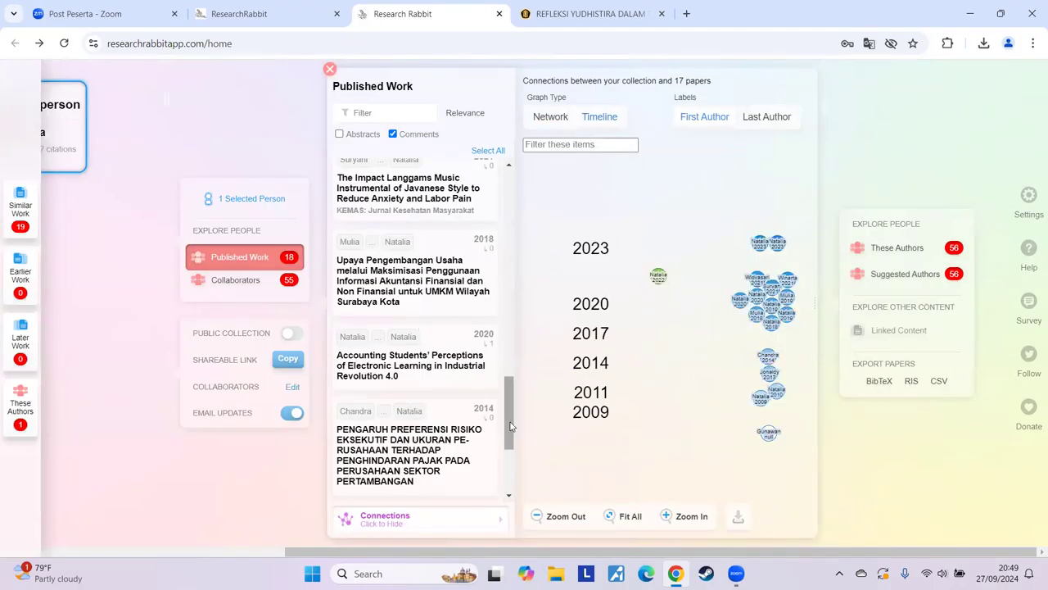
pyautogui.scroll(-1, 509, 449)
pyautogui.moveTo(509, 450); pyautogui.dragTo(507, 346)
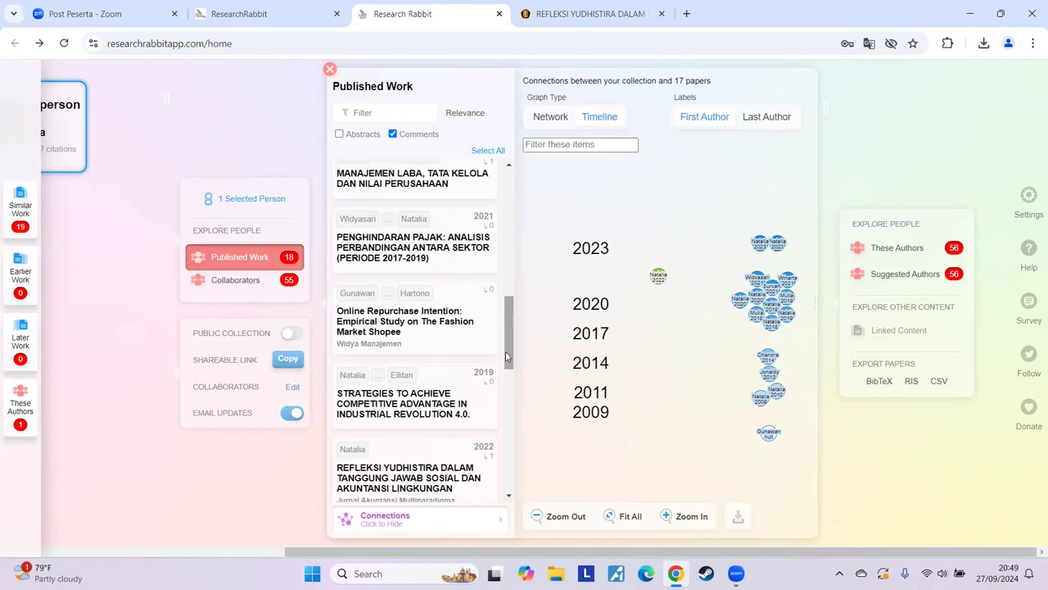
pyautogui.scroll(6, 505, 350)
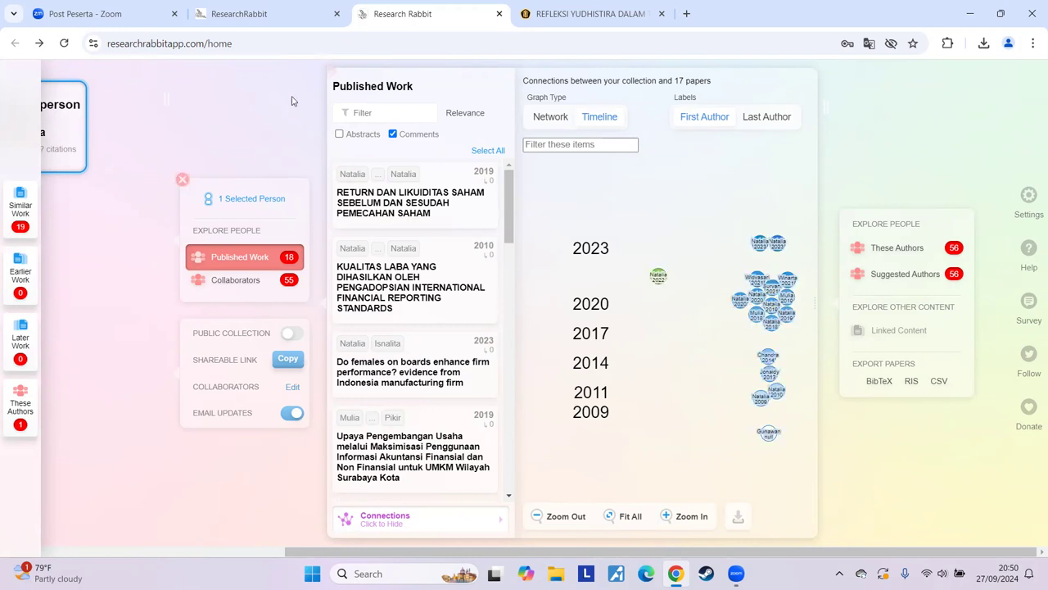
# Step: Close the published work results and view the Sustainability Accounting collection before returning to the Budaya dan Akuntansi Lingkungan collection
pyautogui.click(327, 73)
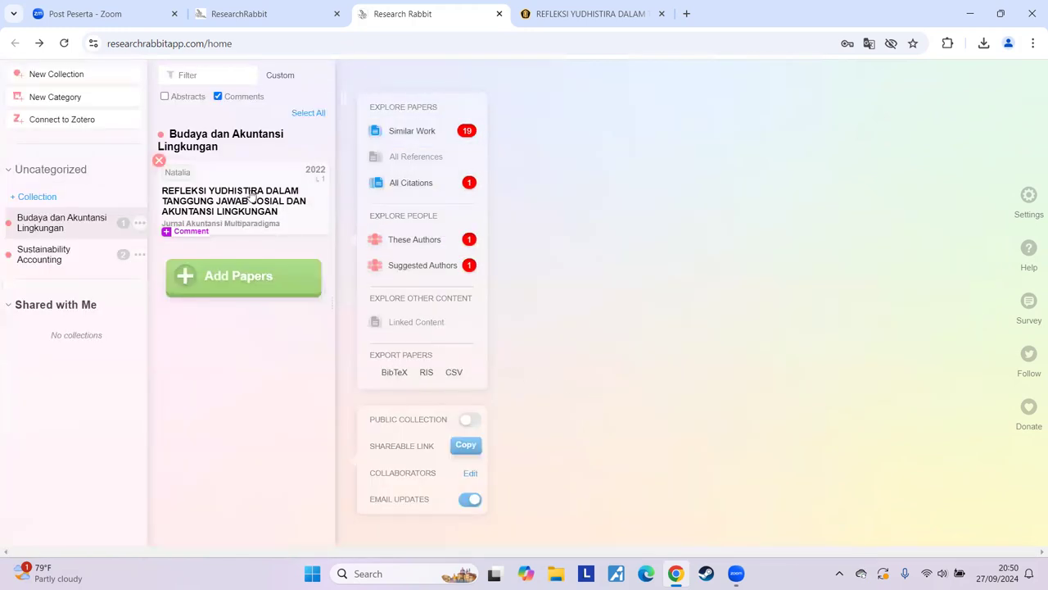
pyautogui.click(54, 259)
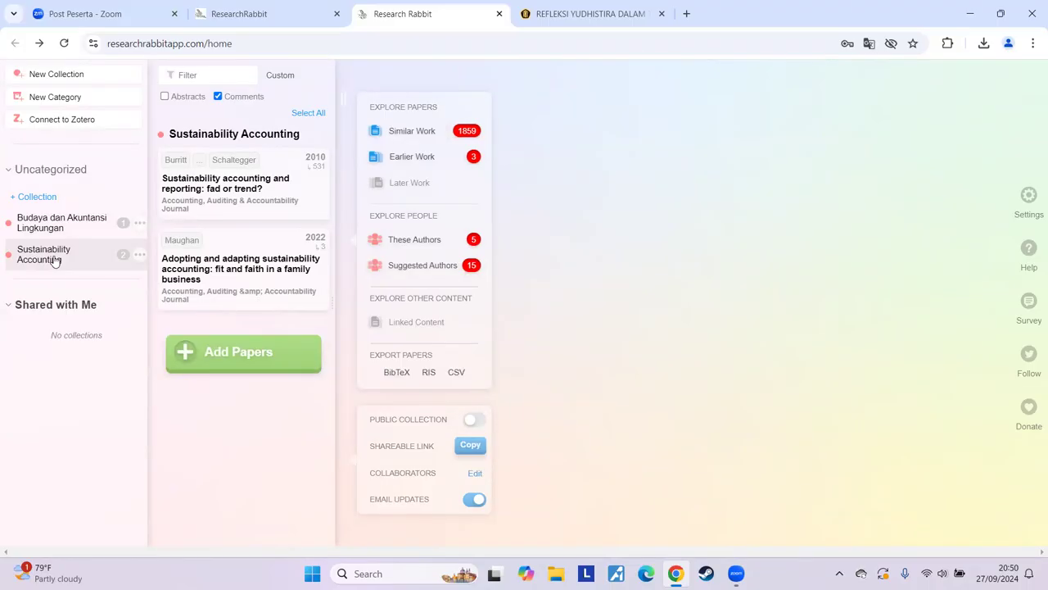
pyautogui.click(59, 228)
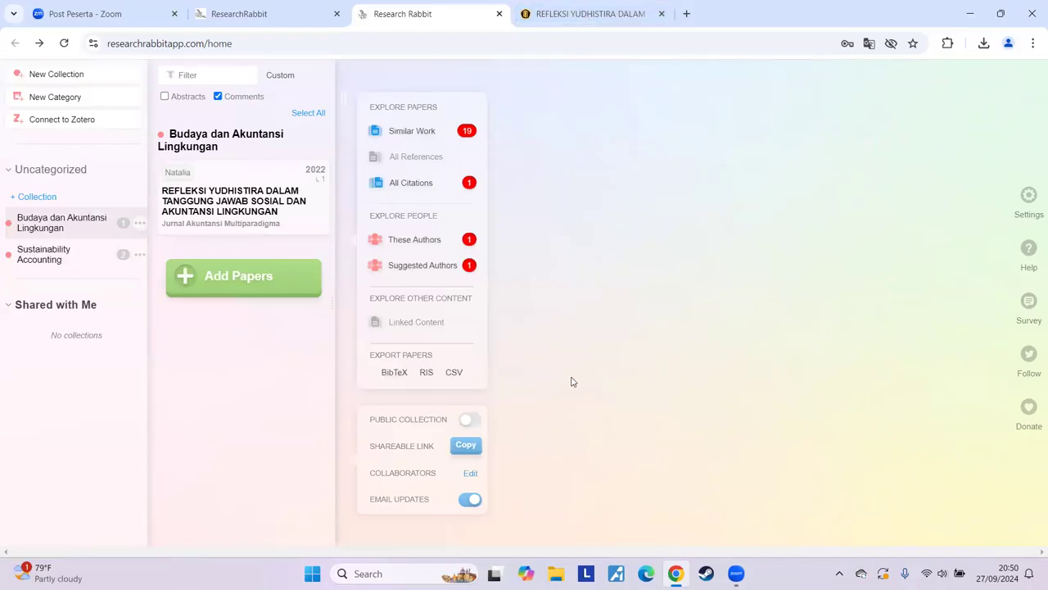
# Step: Review the "Refleksi Yudhistira" article's abstract on its journal site, then return through its issue to the Jurnal Akuntansi Multiparadigma archive
pyautogui.click(590, 14)
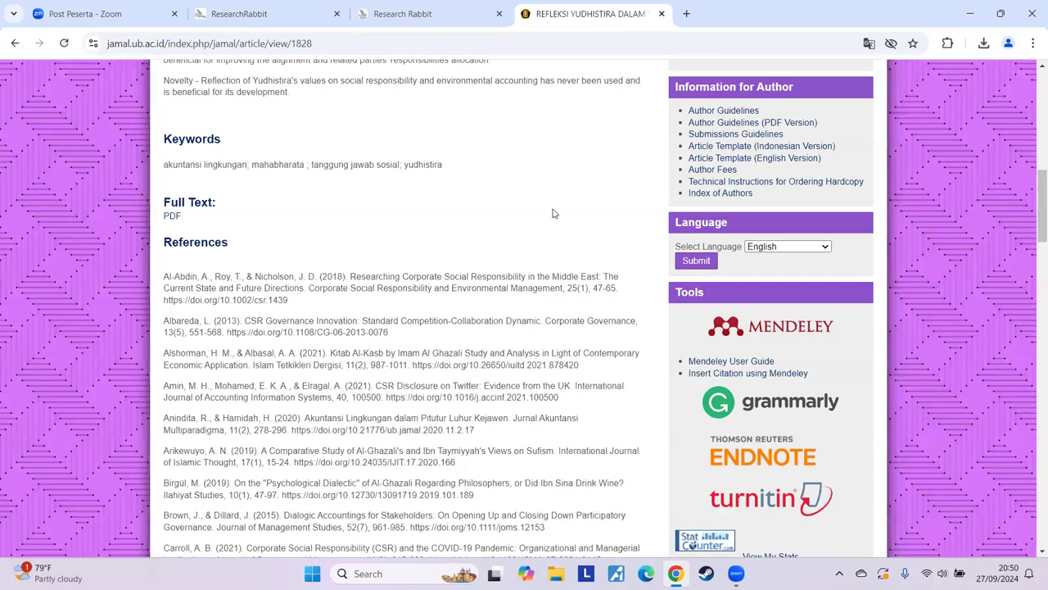
pyautogui.scroll(10, 458, 450)
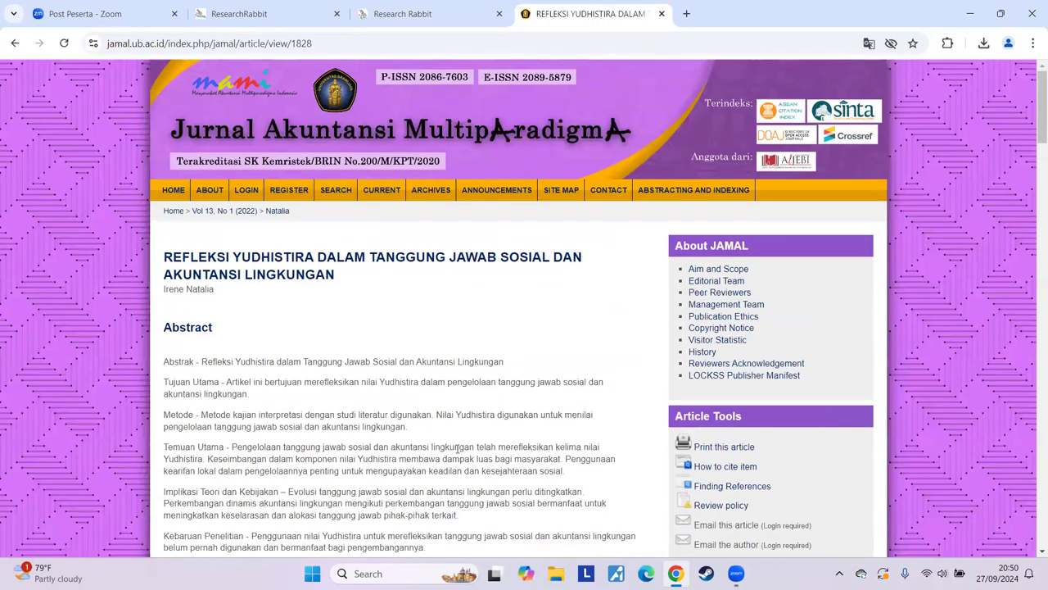
pyautogui.scroll(-6, 459, 450)
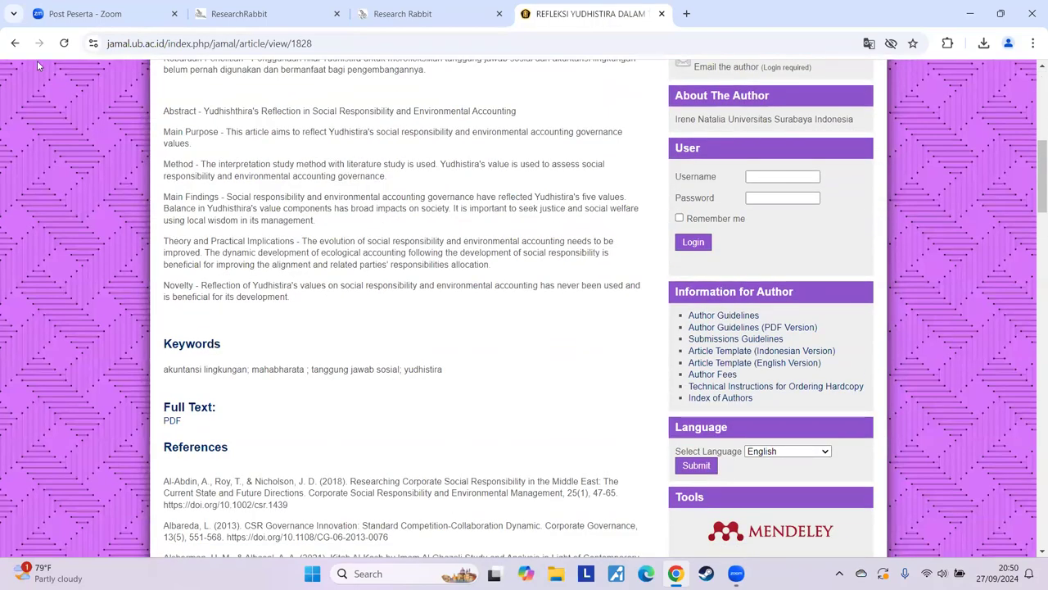
pyautogui.click(15, 43)
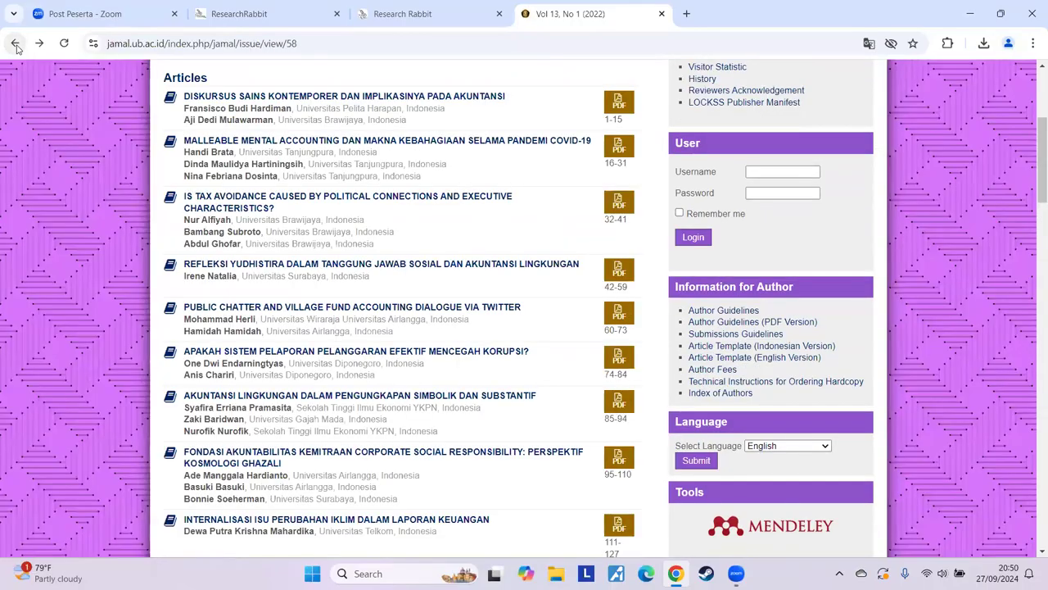
pyautogui.click(15, 45)
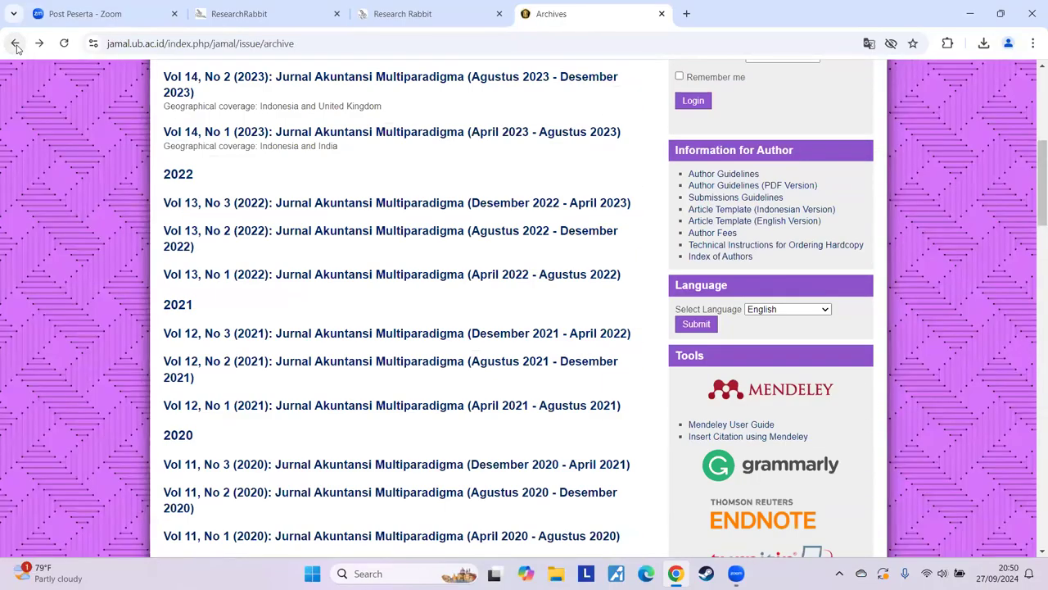
# Step: Search Google for "jaki UI" and open the Jurnal Akuntansi dan Keuangan Indonesia site on UI Scholars Hub
pyautogui.click(113, 52)
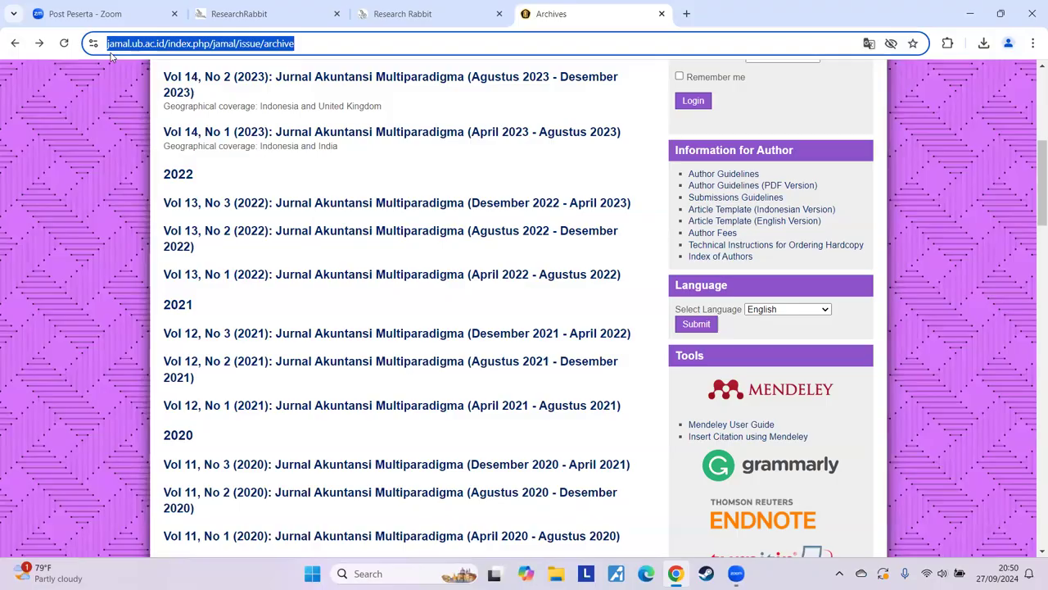
pyautogui.write('go')
pyautogui.press('Return')
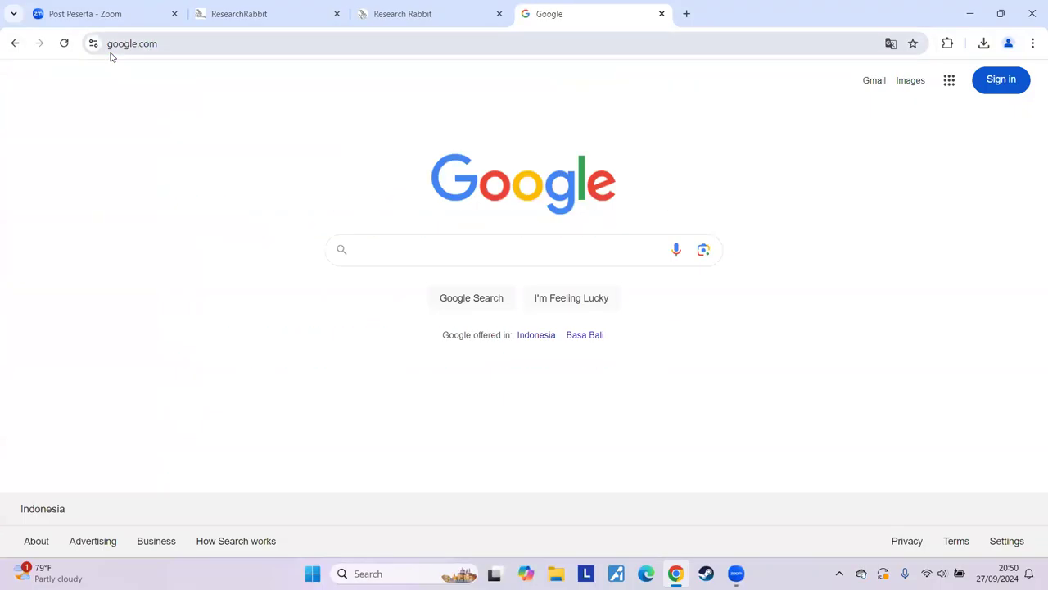
pyautogui.write('jaki UI')
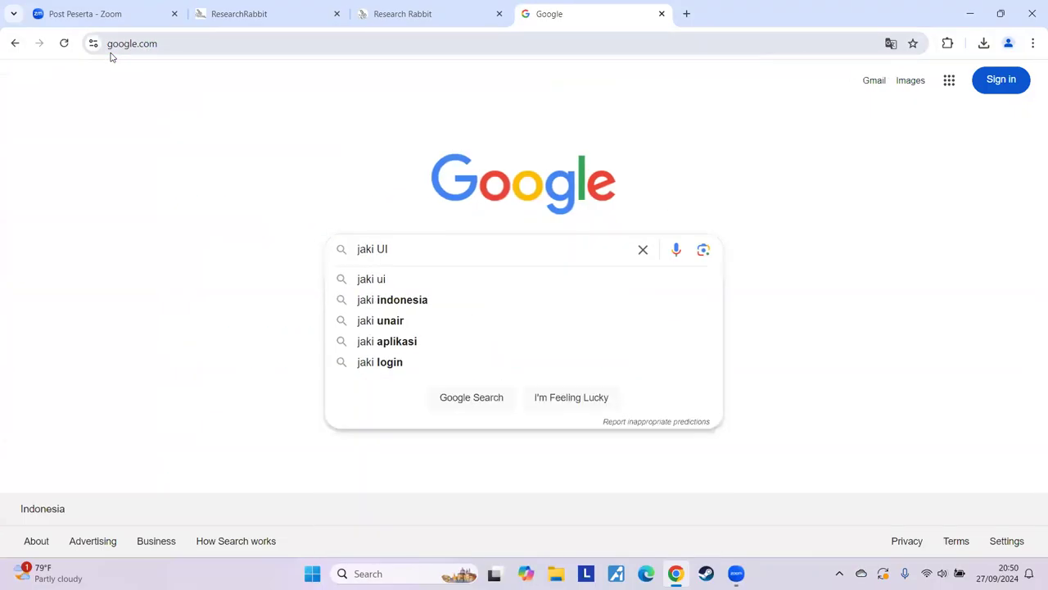
pyautogui.press('Return')
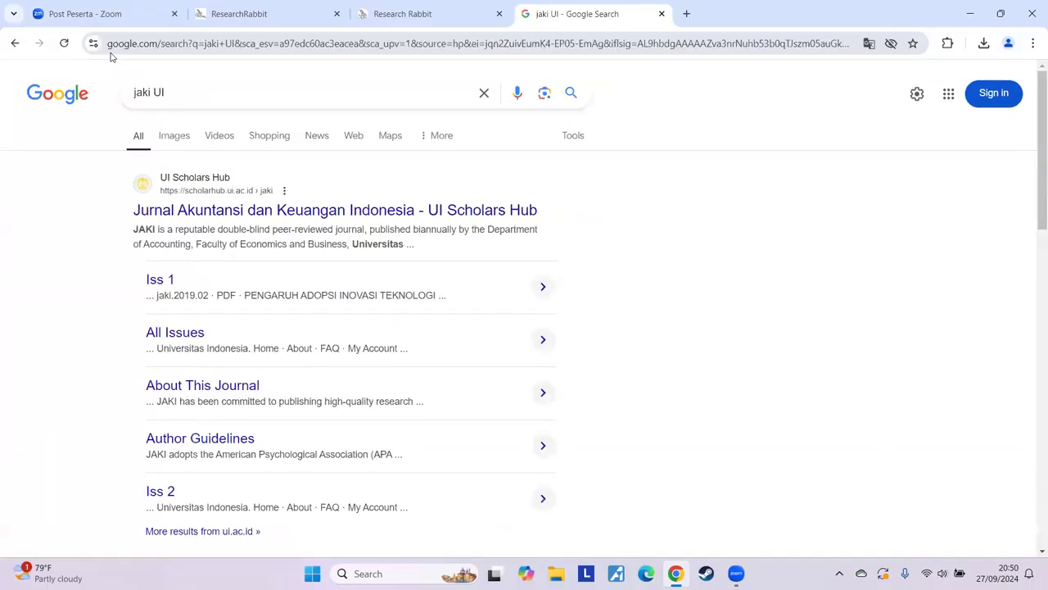
pyautogui.click(243, 215)
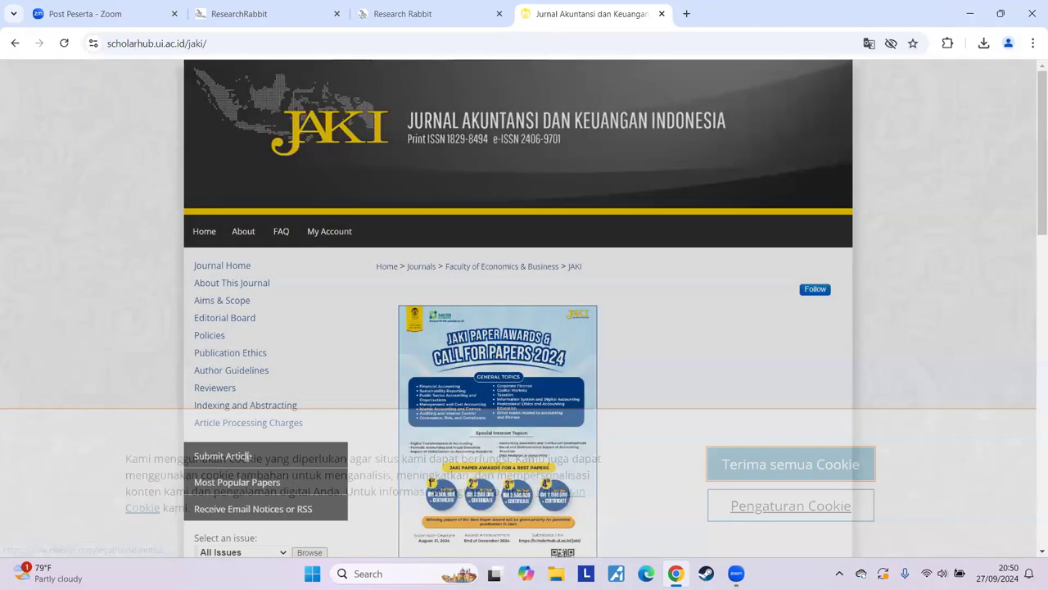
# Step: Look through the JAKI home page for its journal information, issue selection and recent content
pyautogui.scroll(-4, 164, 438)
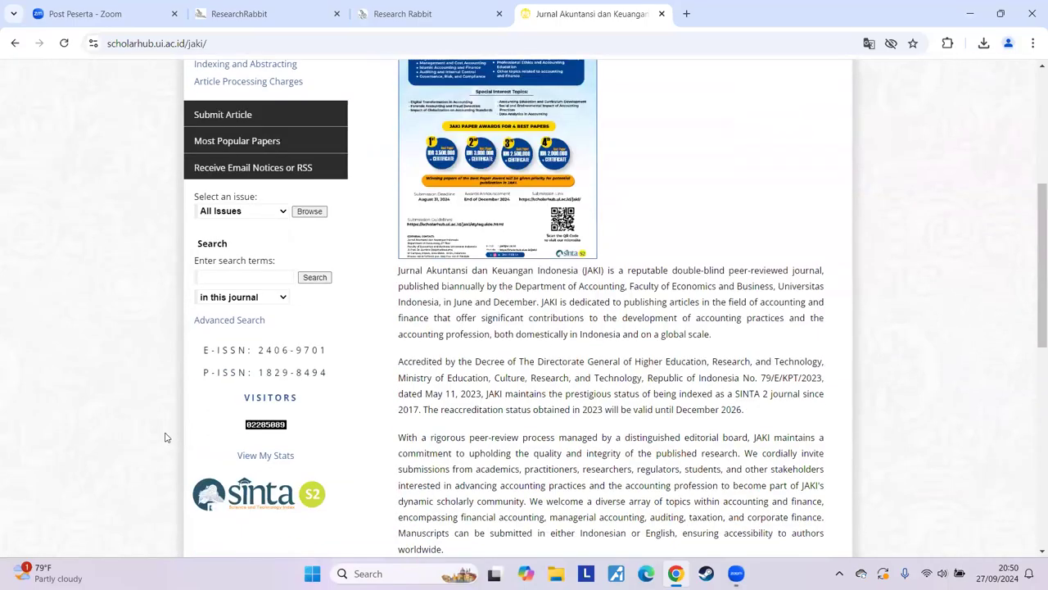
pyautogui.scroll(-6, 165, 438)
pyautogui.scroll(-2, 164, 437)
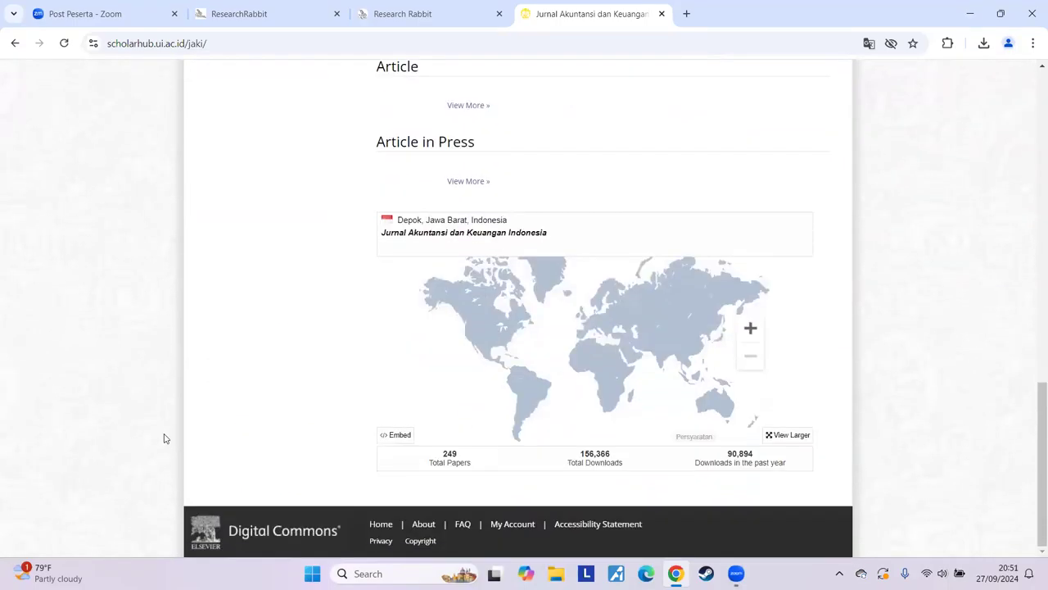
pyautogui.scroll(13, 164, 439)
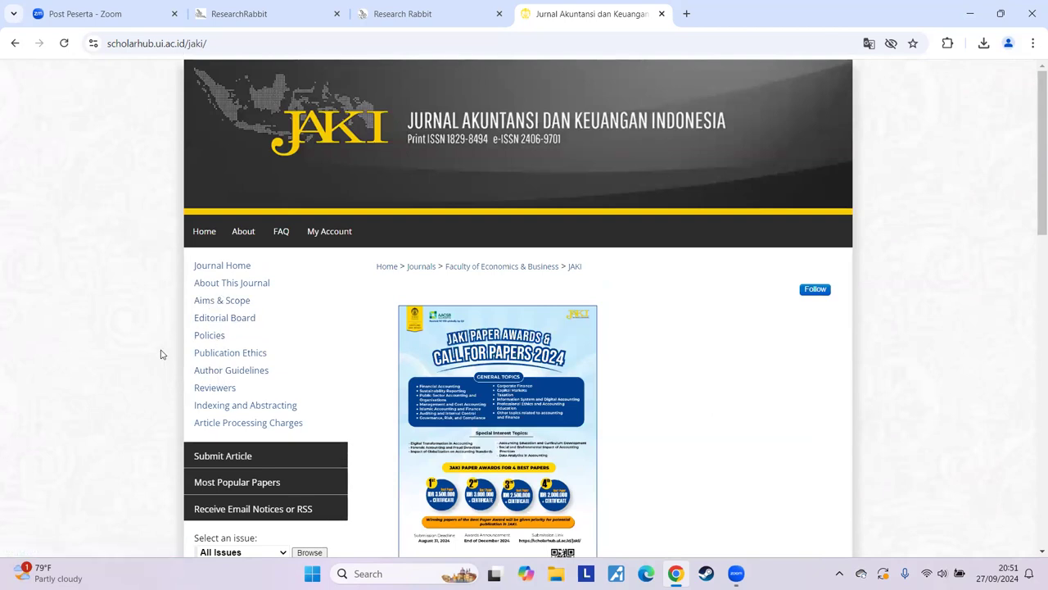
pyautogui.scroll(-2, 160, 353)
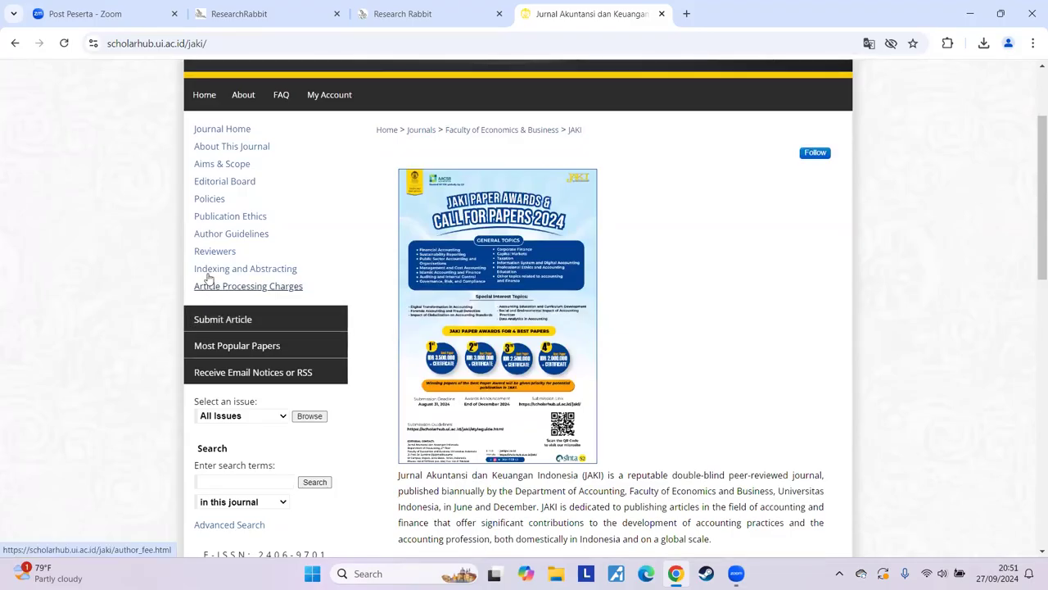
pyautogui.scroll(-2, 134, 307)
pyautogui.scroll(-4, 133, 310)
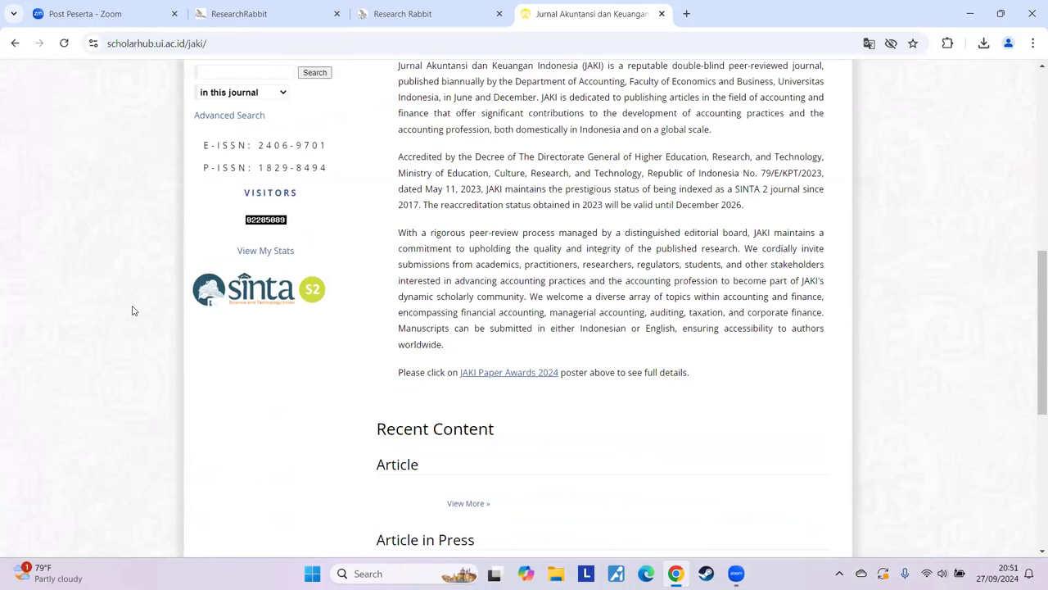
pyautogui.scroll(-2, 133, 311)
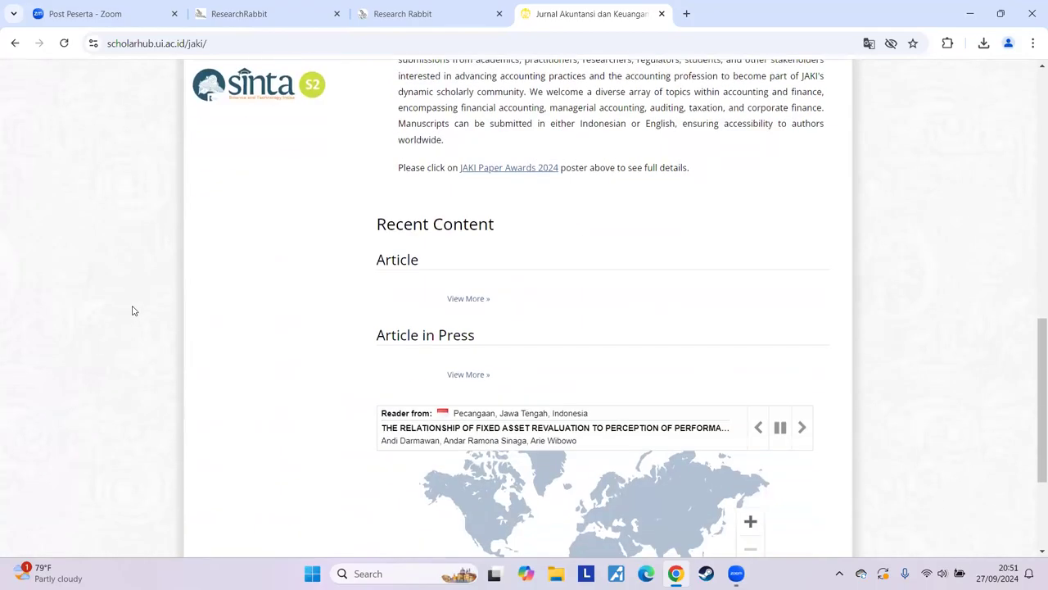
# Step: Look through the article list of JAKI Volume 21, Issue 1, 2024, and return to the journal's home page
pyautogui.click(471, 301)
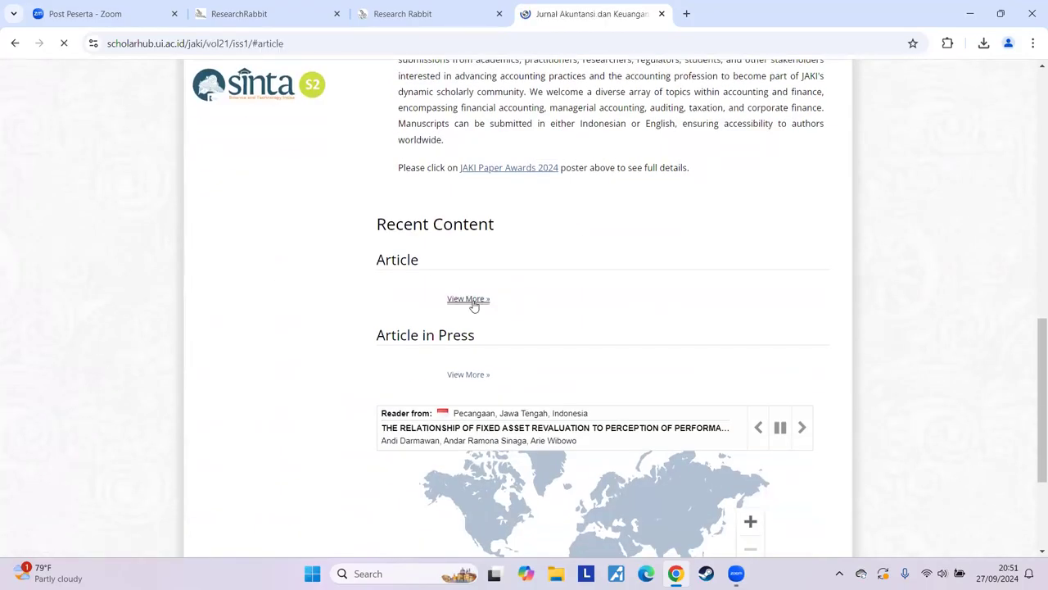
pyautogui.scroll(3, 181, 348)
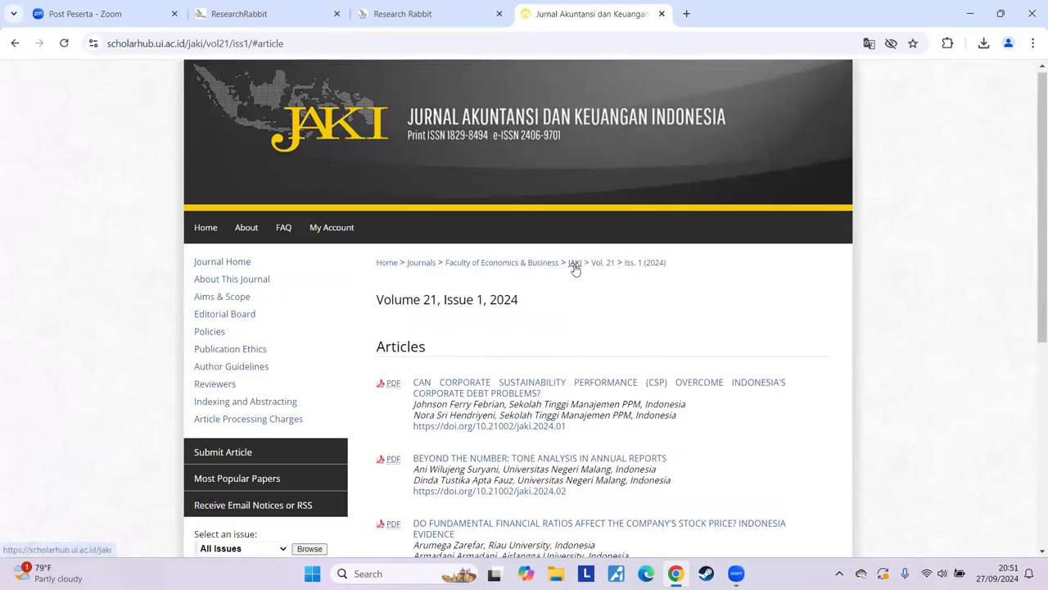
pyautogui.scroll(-2, 343, 416)
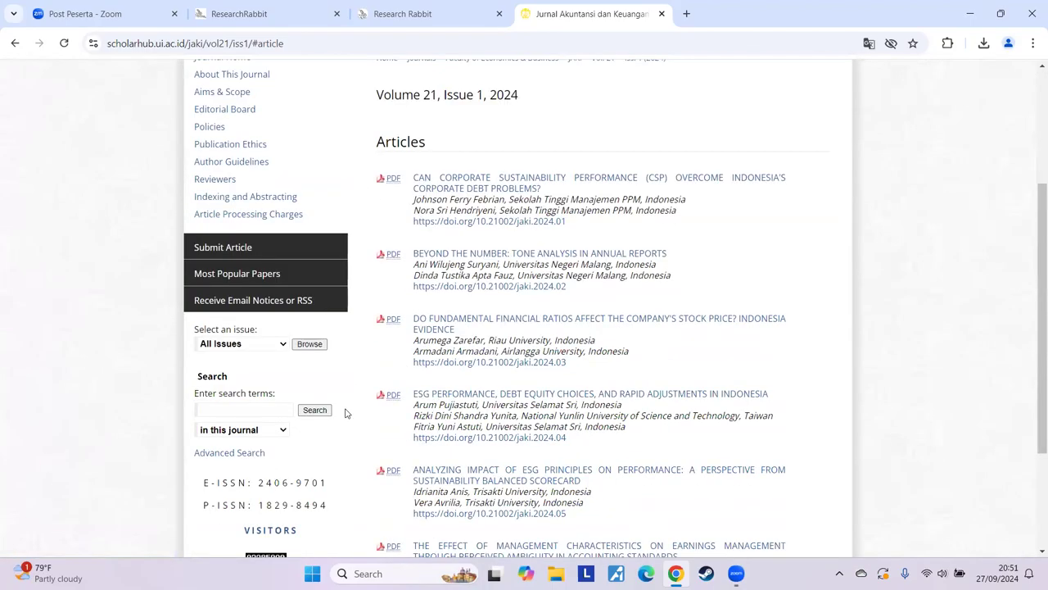
pyautogui.scroll(-2, 345, 413)
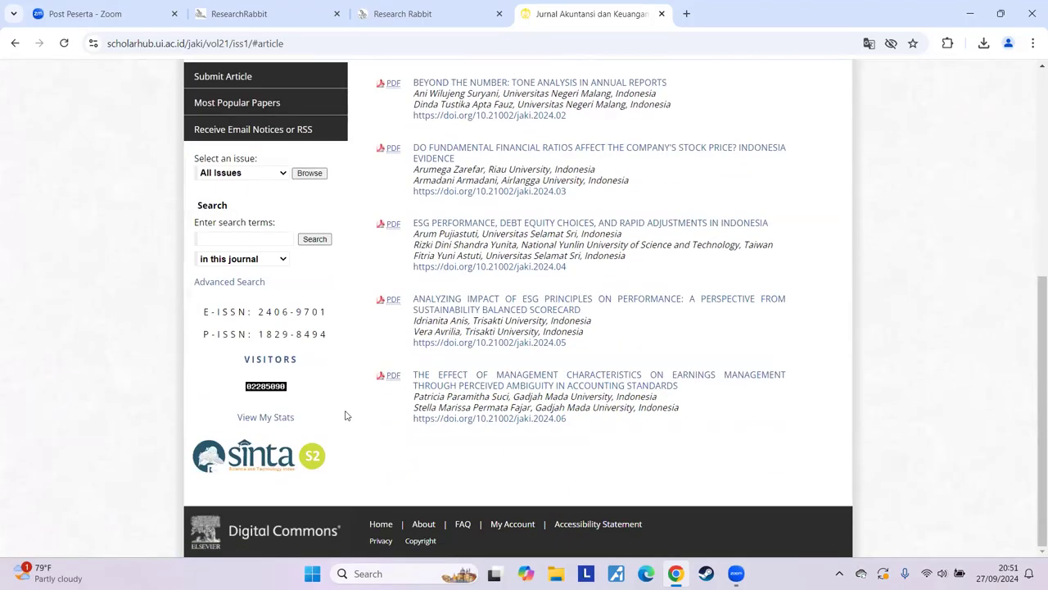
pyautogui.scroll(4, 433, 342)
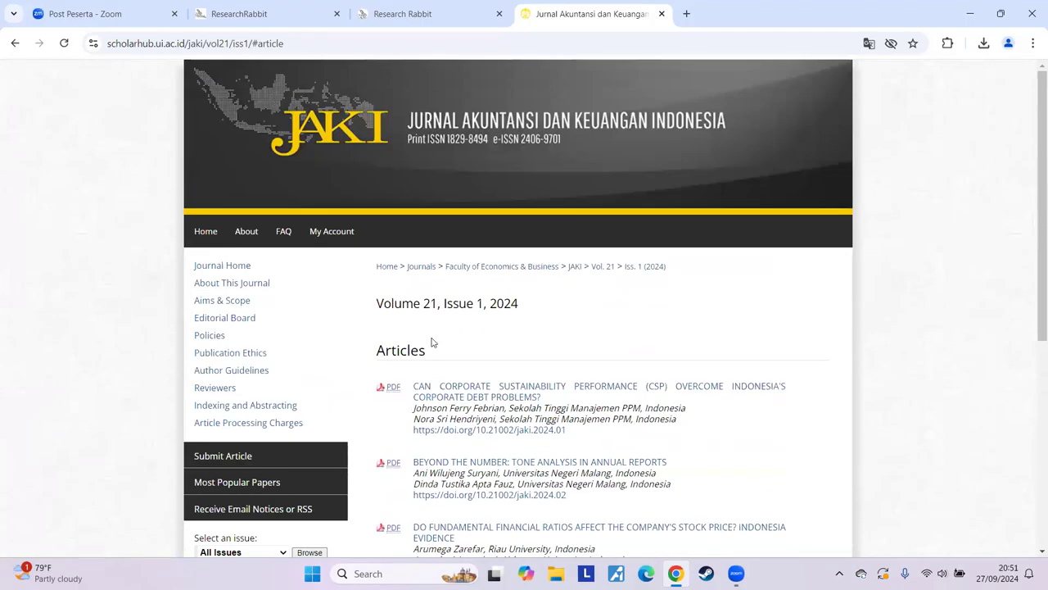
pyautogui.click(575, 266)
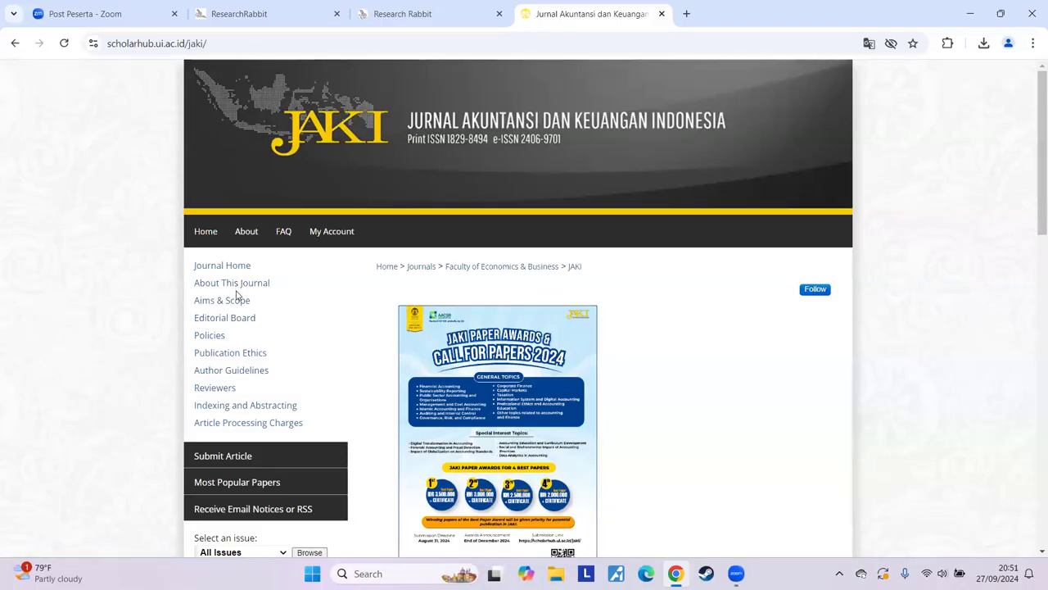
# Step: Open the article "Pengaruh Struktur Modal dan Struktur Kepemilikan terhadap Nilai Perusahaan" from JAKI's Most Popular Papers
pyautogui.scroll(-6, 254, 409)
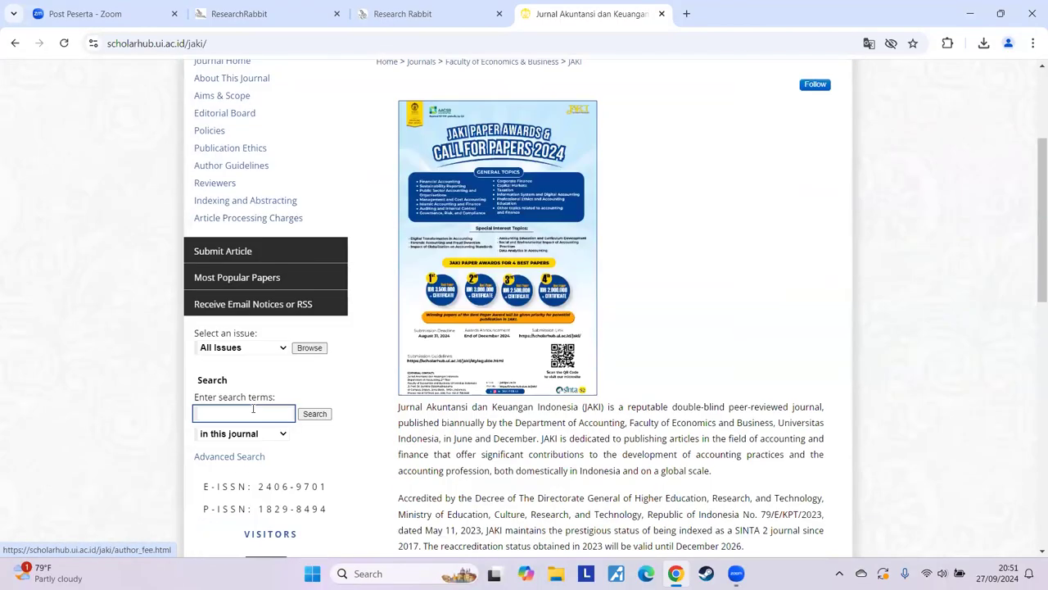
pyautogui.scroll(2, 252, 414)
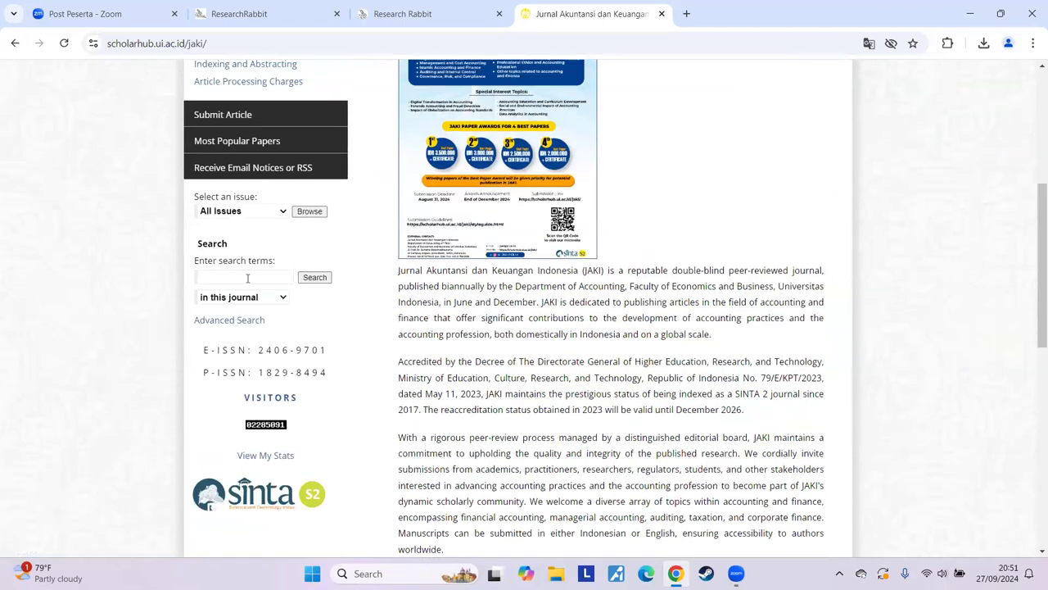
pyautogui.click(255, 140)
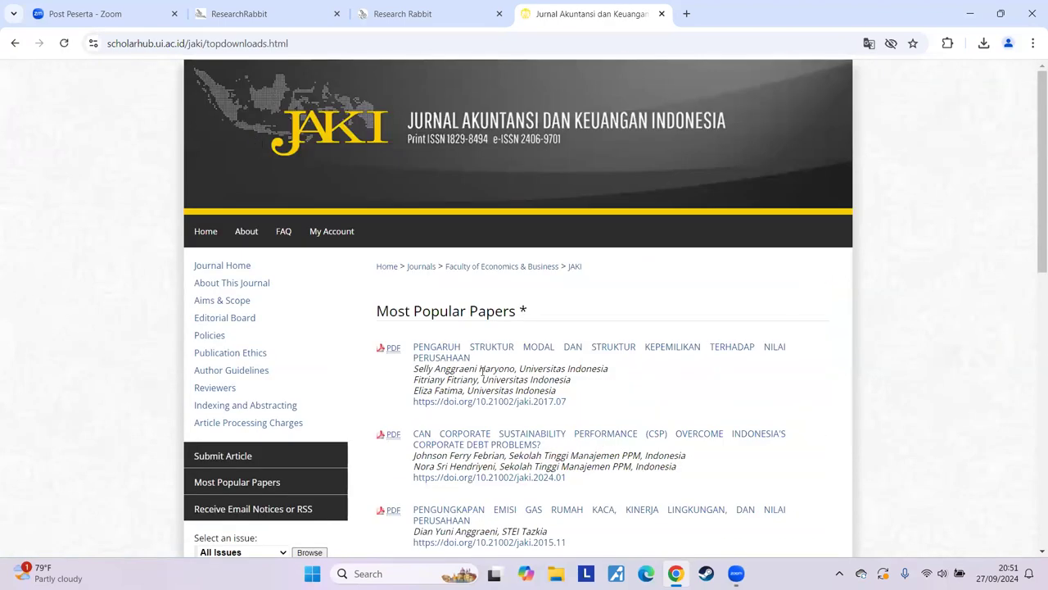
pyautogui.click(555, 352)
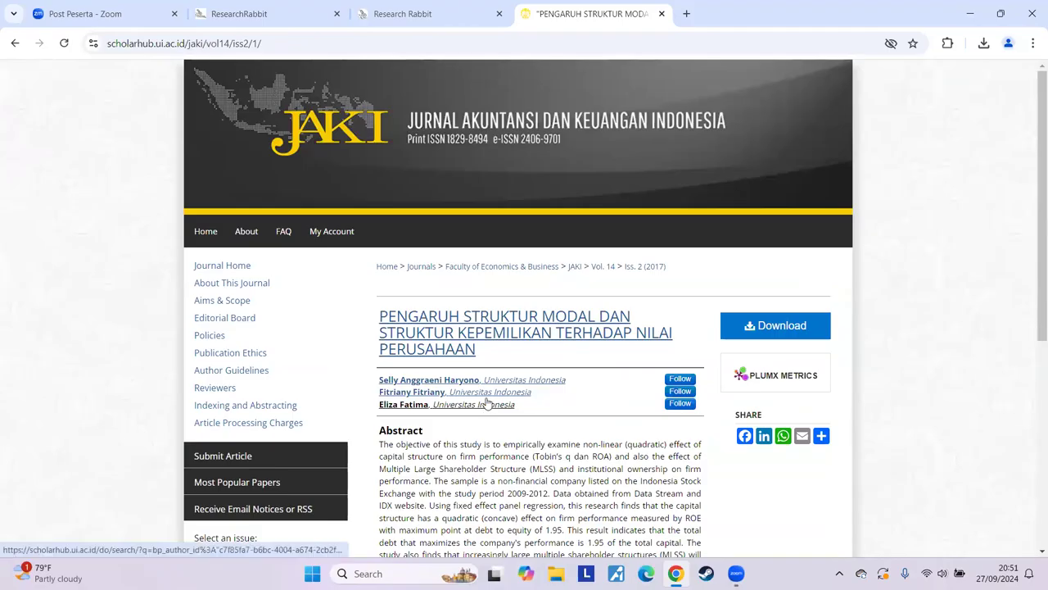
pyautogui.scroll(-5, 488, 402)
pyautogui.moveTo(531, 334); pyautogui.dragTo(380, 331)
pyautogui.rightClick(409, 340)
pyautogui.click(427, 354)
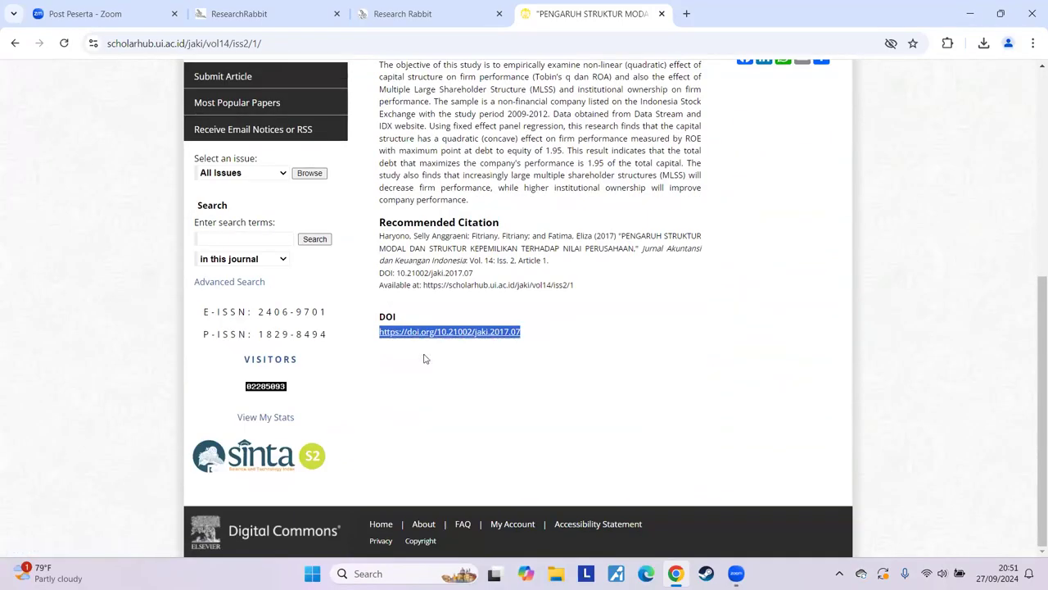
# Step: Switch to Research Rabbit, checking the article's title on its page, and create an uncategorized collection named "Modal dan Kepemilikan"
pyautogui.click(405, 16)
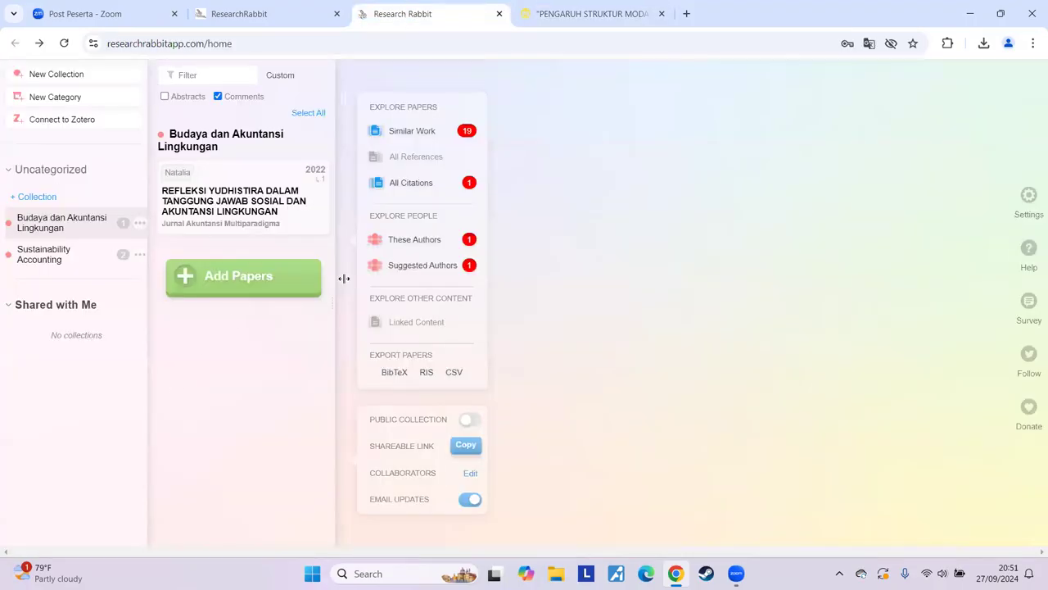
pyautogui.click(586, 14)
pyautogui.scroll(3, 597, 325)
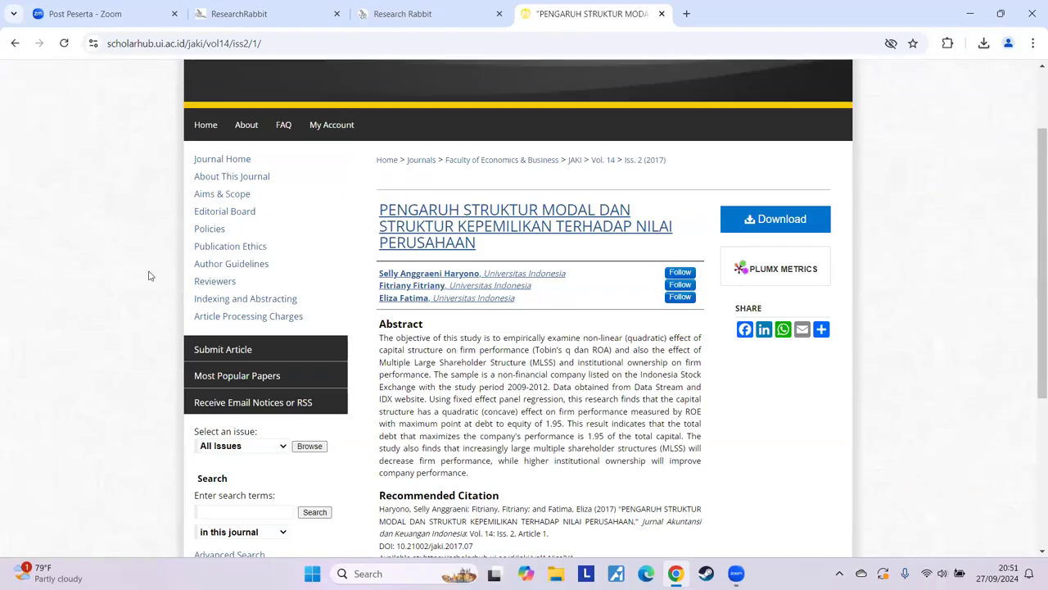
pyautogui.click(405, 14)
pyautogui.click(36, 196)
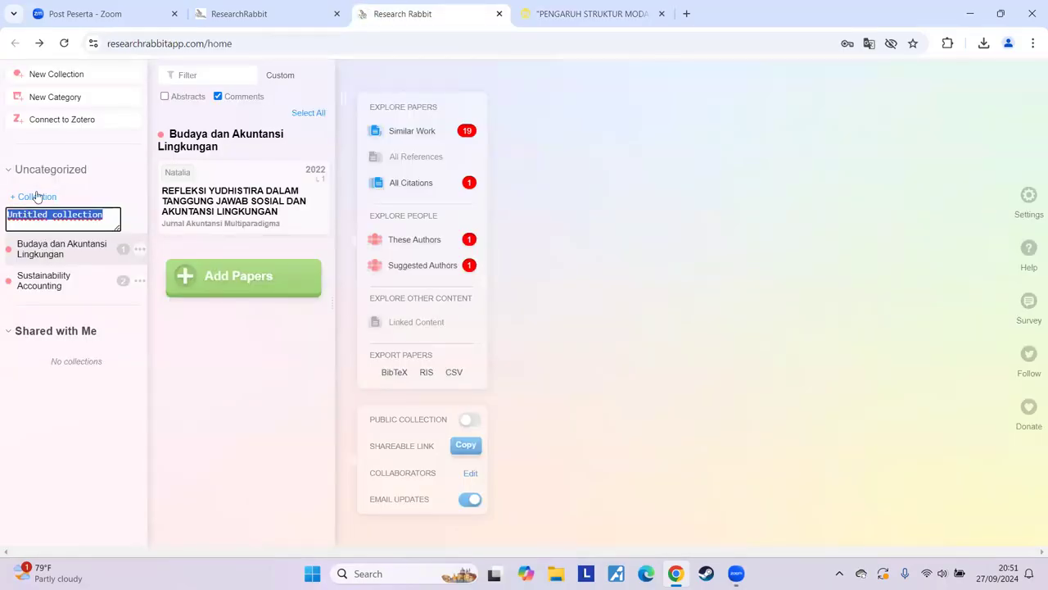
pyautogui.write('Modal dan Kepemilika')
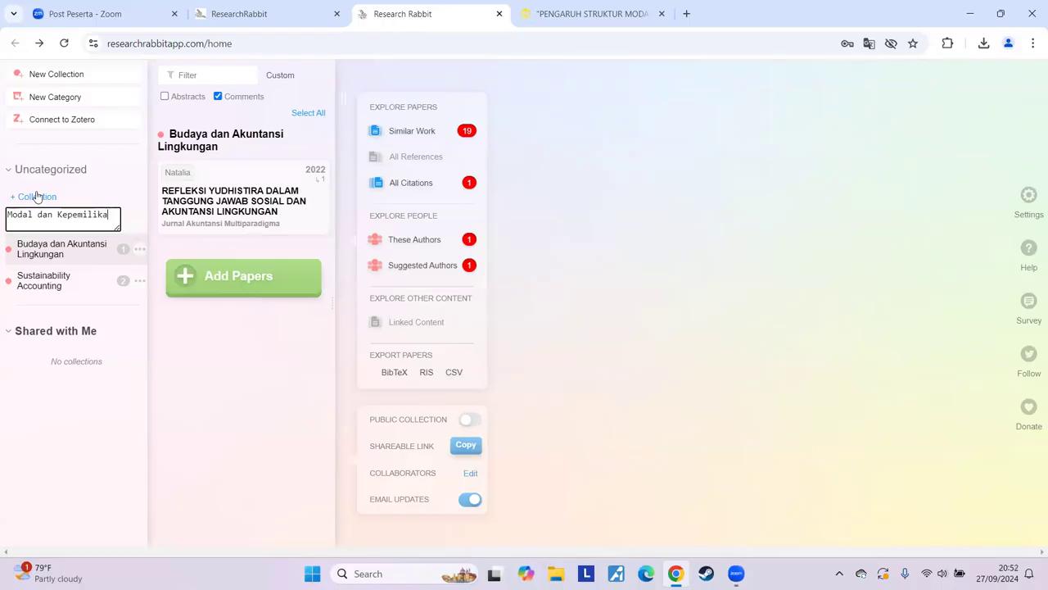
pyautogui.write('n')
pyautogui.press('Return')
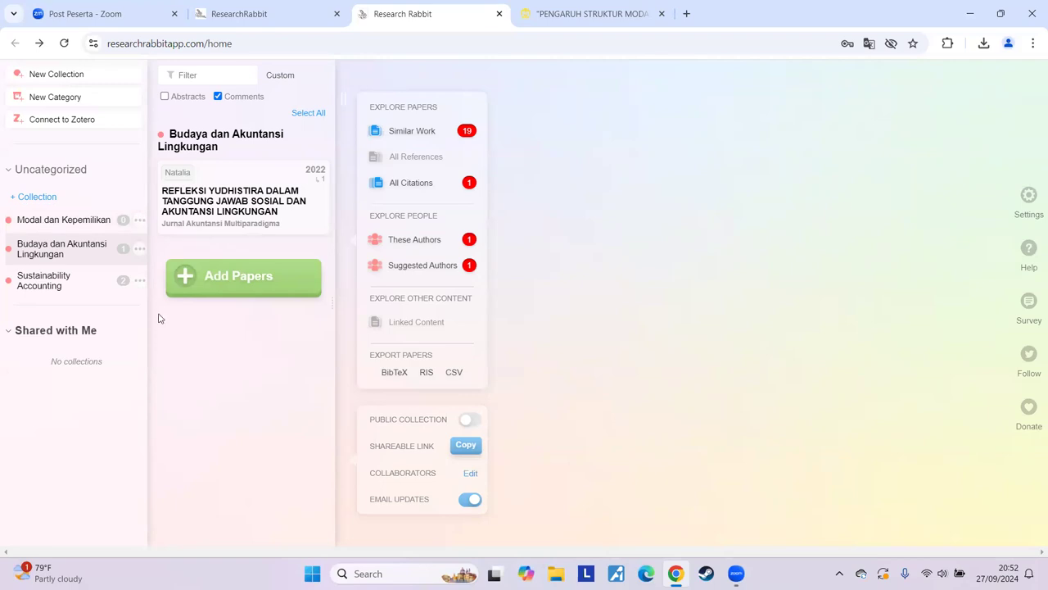
pyautogui.click(46, 218)
pyautogui.click(249, 181)
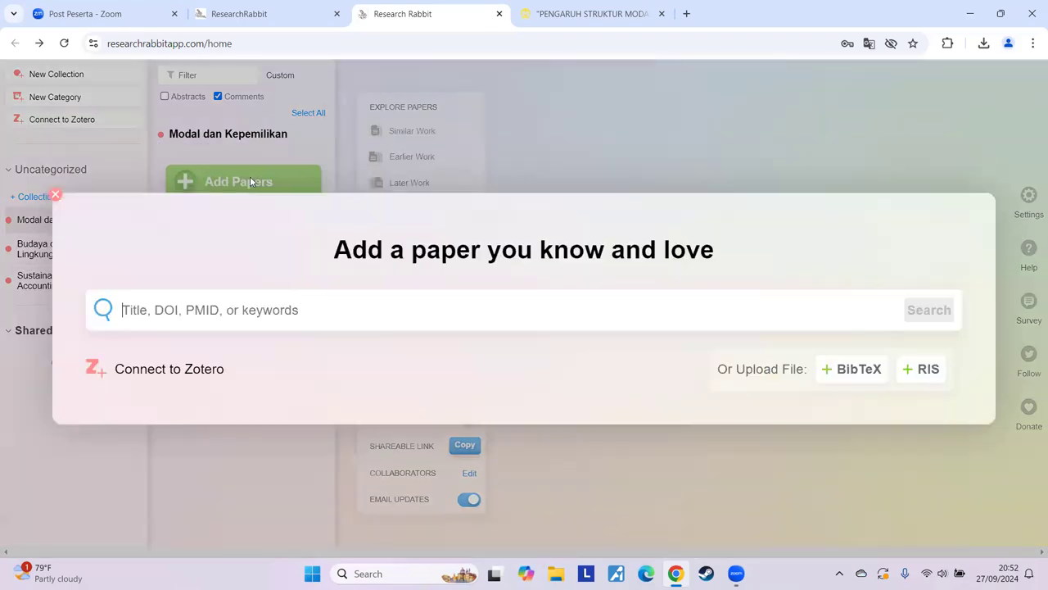
pyautogui.rightClick(217, 305)
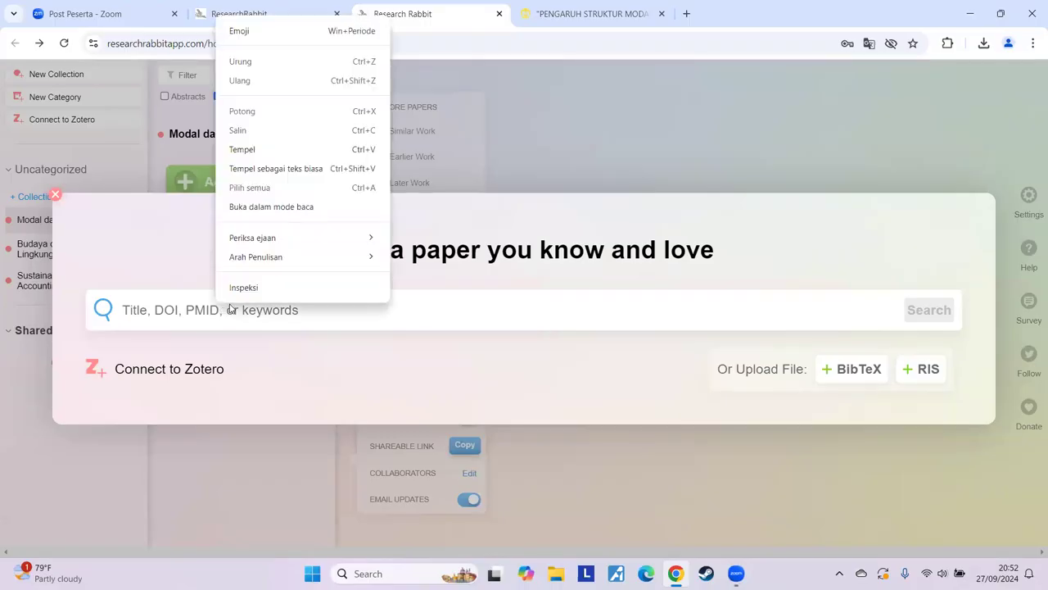
pyautogui.click(242, 149)
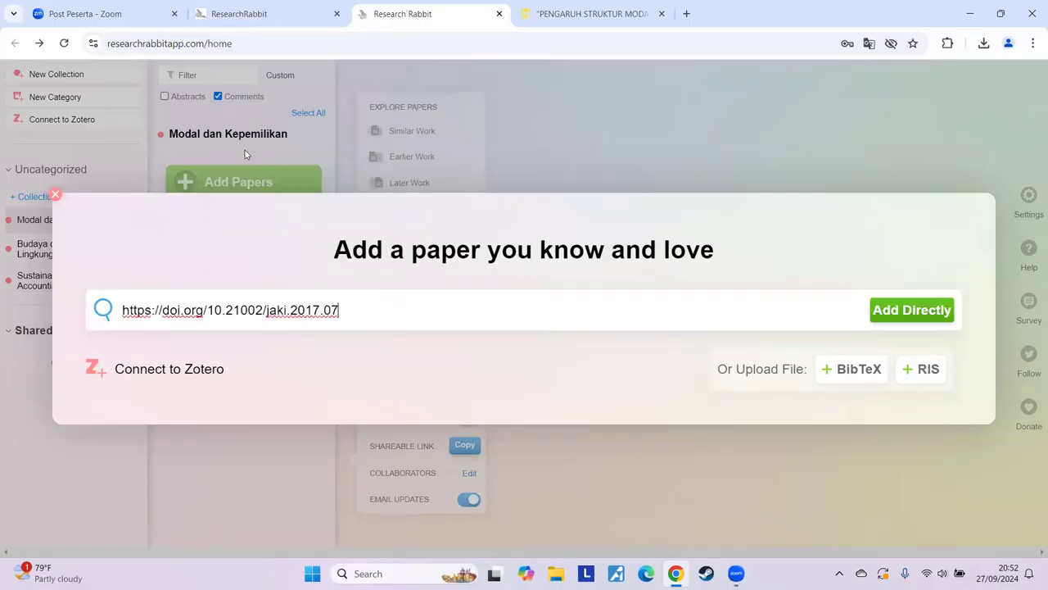
pyautogui.click(922, 314)
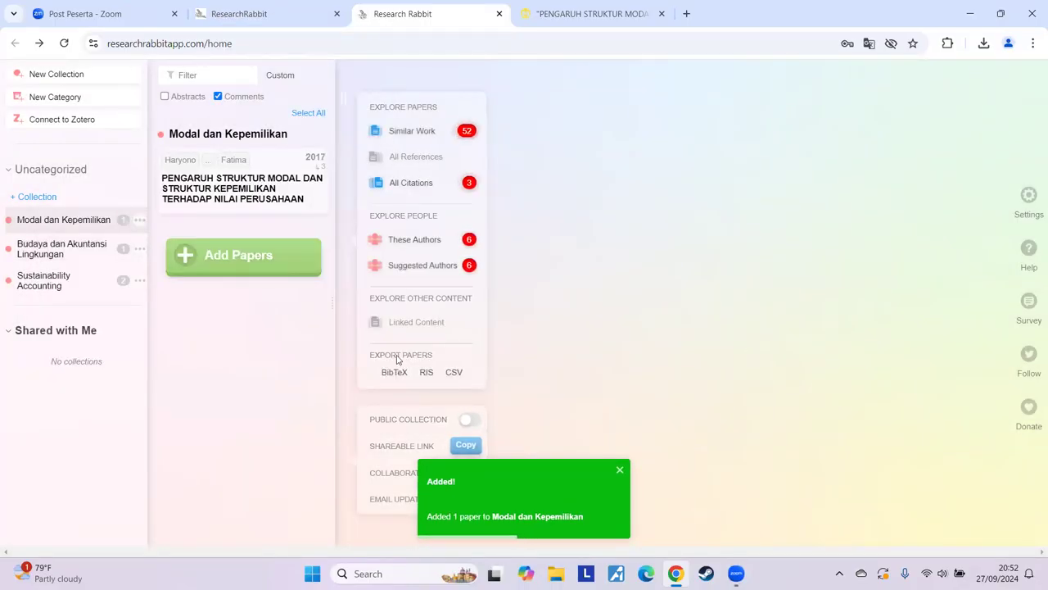
# Step: Show the similar works of the Modal dan Kepemilikan paper, check its journal page, and display the connections graph as a timeline
pyautogui.moveTo(215, 199)
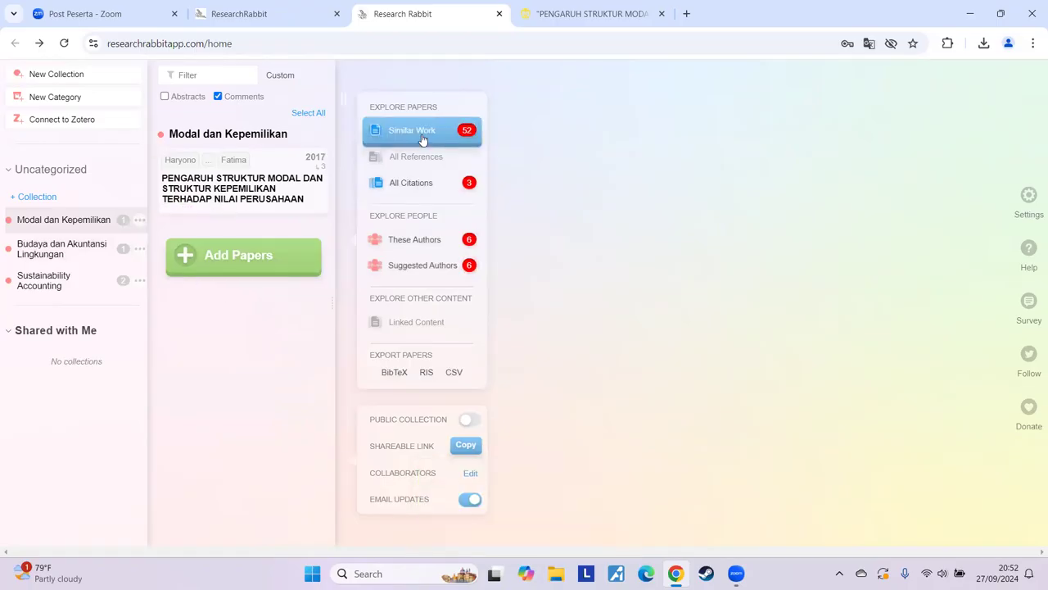
pyautogui.moveTo(265, 172)
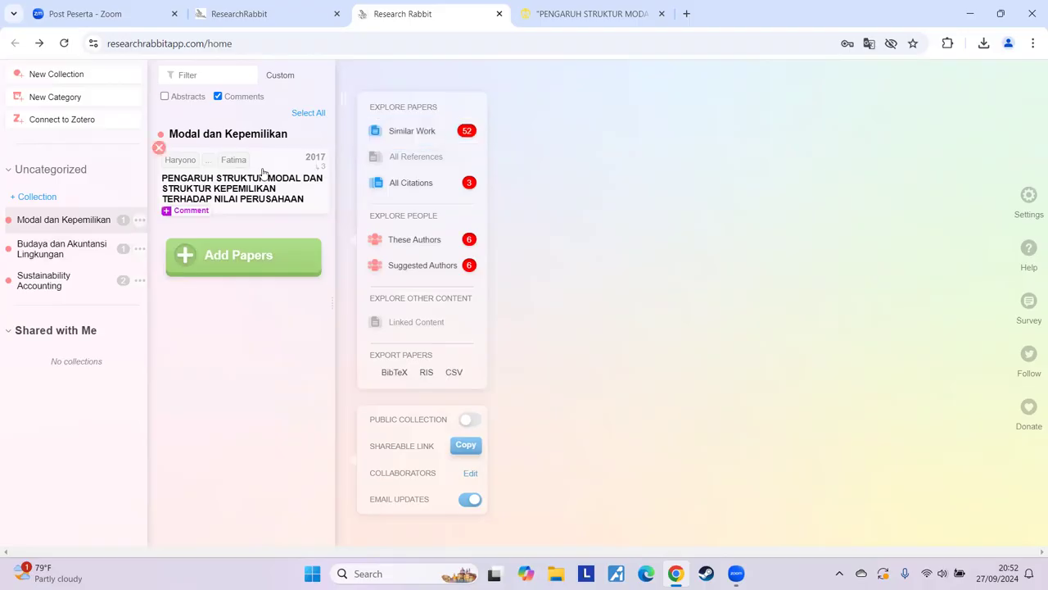
pyautogui.click(424, 133)
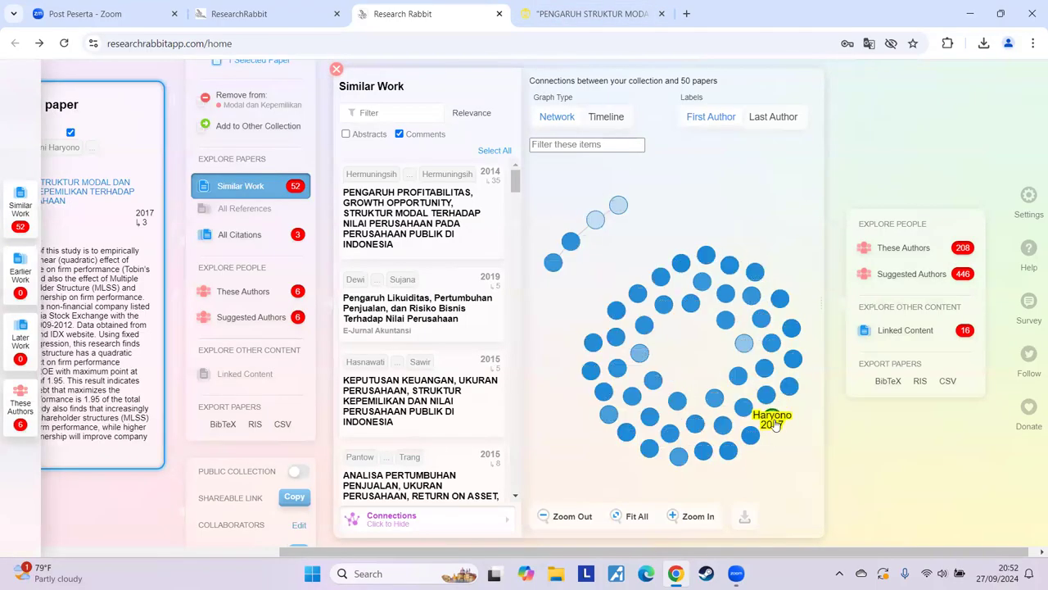
pyautogui.click(761, 365)
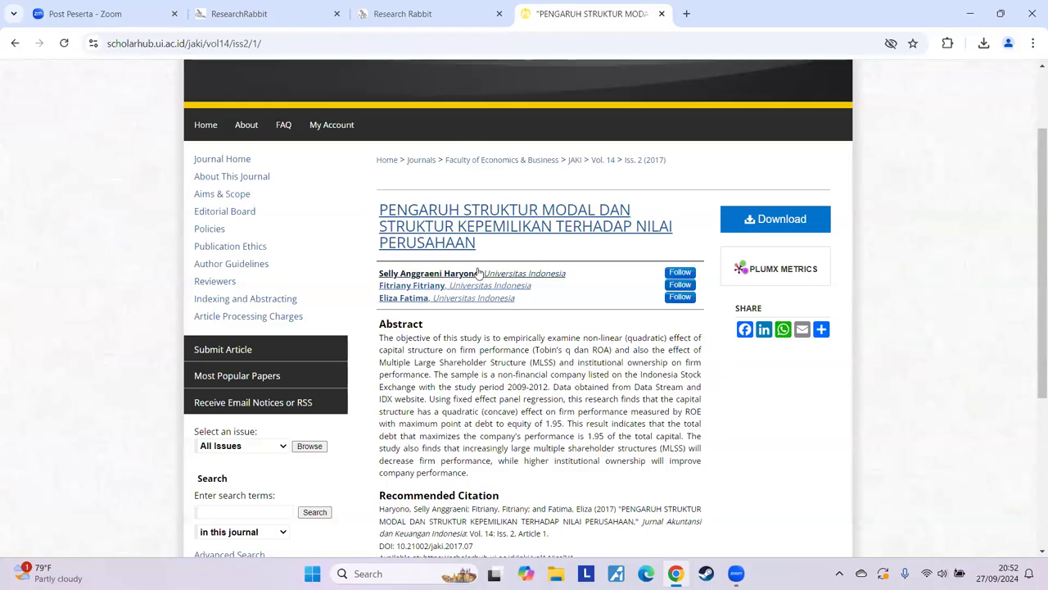
pyautogui.hotkey('ctrl', 'shift', 'Tab')
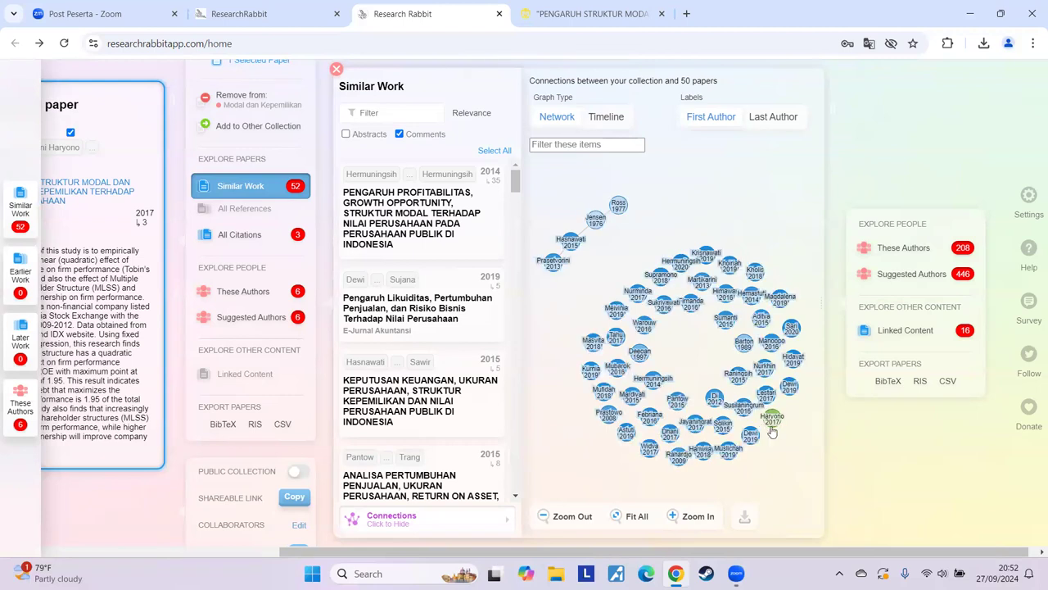
pyautogui.click(608, 119)
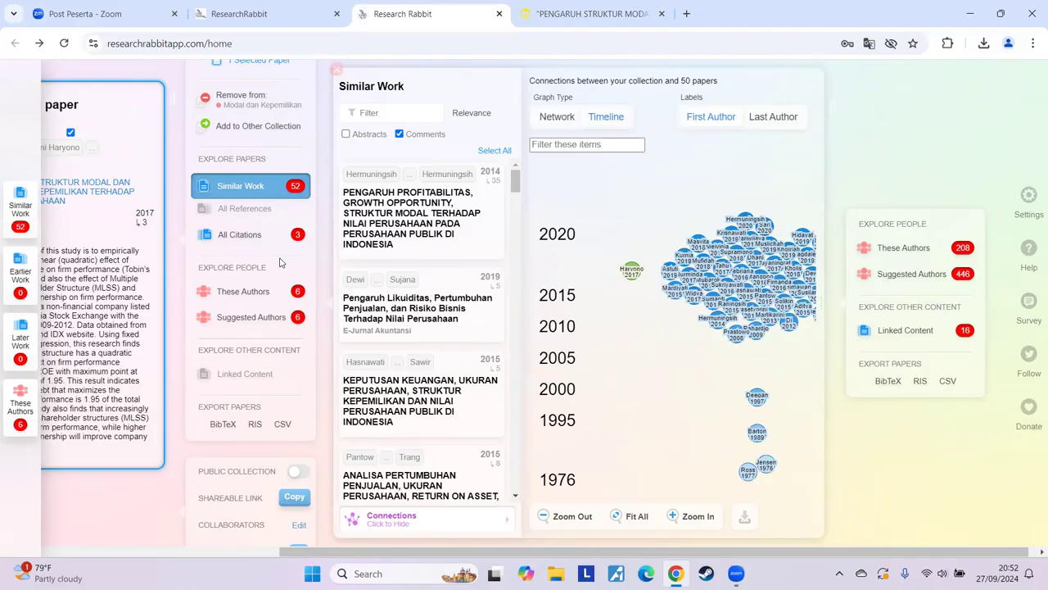
# Step: View the paper's citations, then examine the similar work network, comparing the linked papers with the collection paper's own node
pyautogui.click(240, 236)
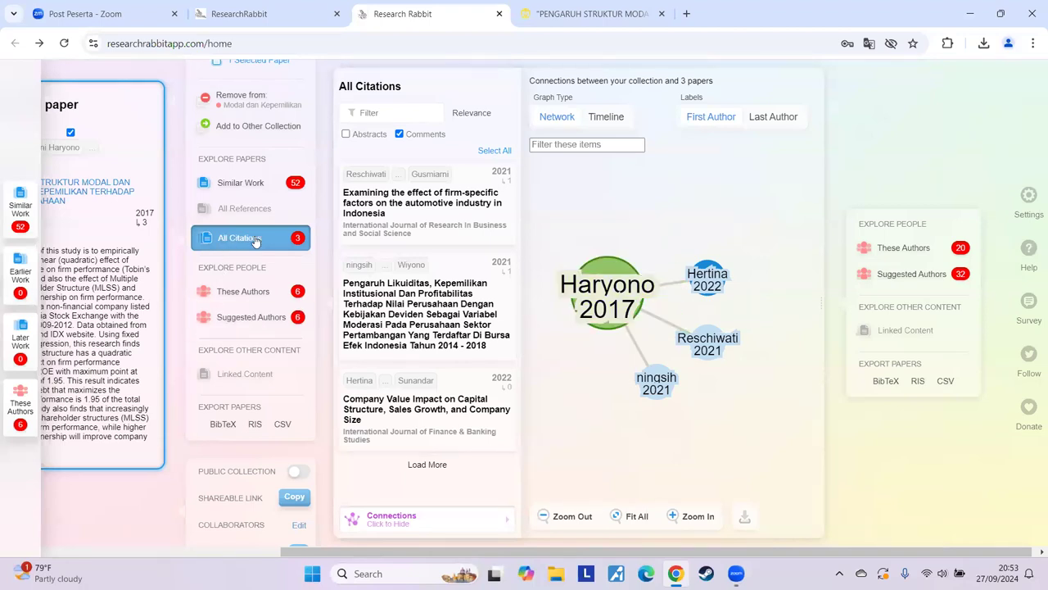
pyautogui.click(258, 187)
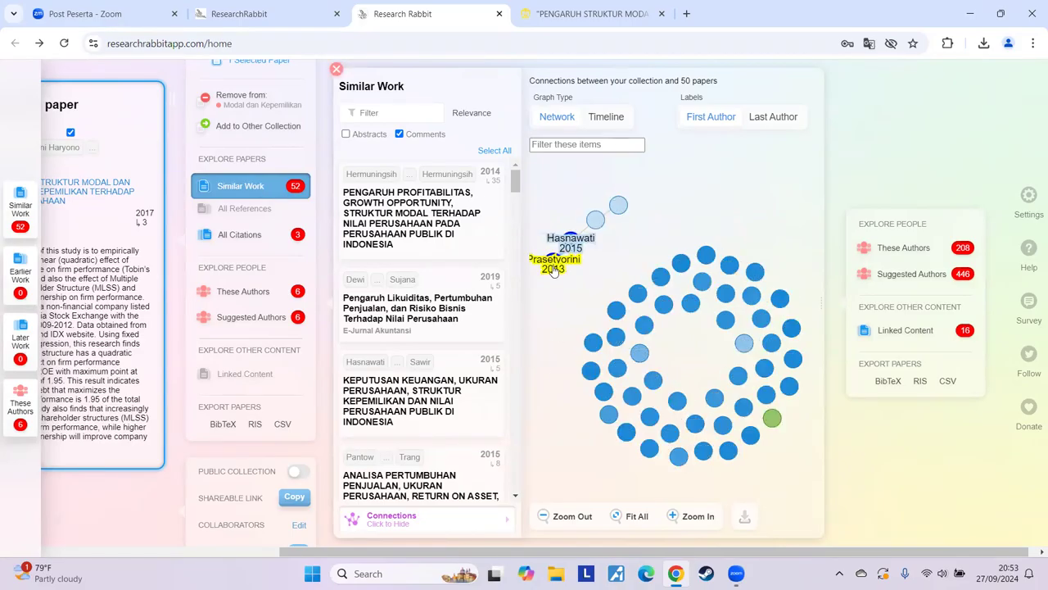
pyautogui.scroll(5, 588, 276)
pyautogui.scroll(5, 606, 270)
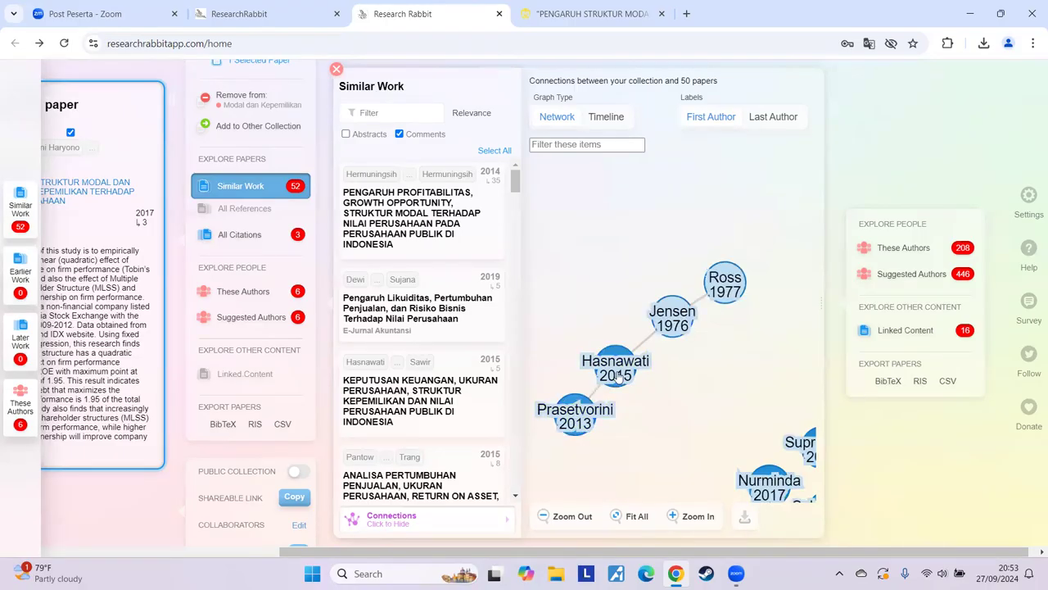
pyautogui.scroll(-5, 648, 392)
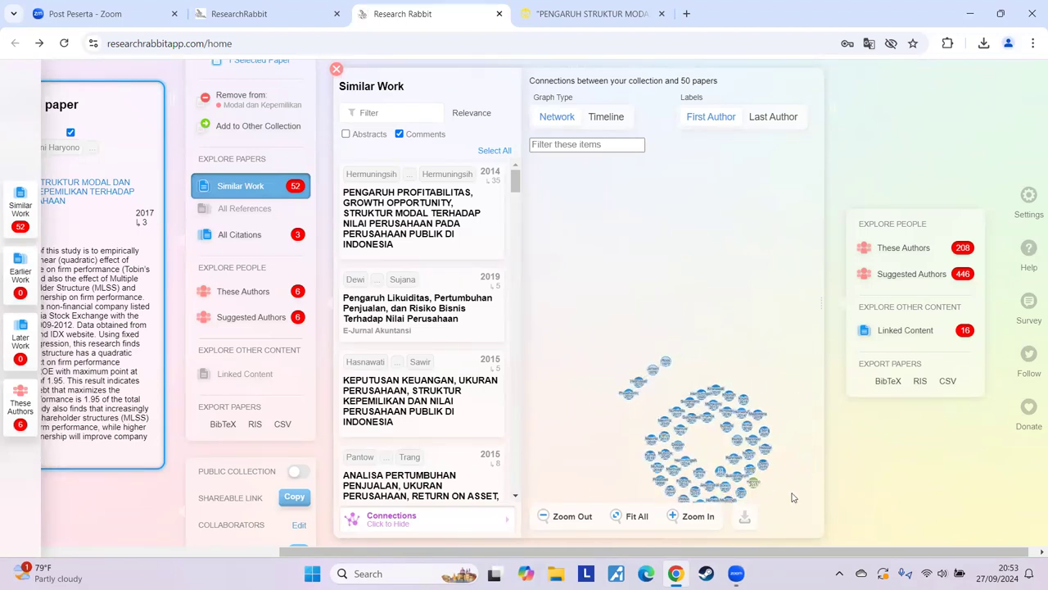
pyautogui.scroll(6, 715, 469)
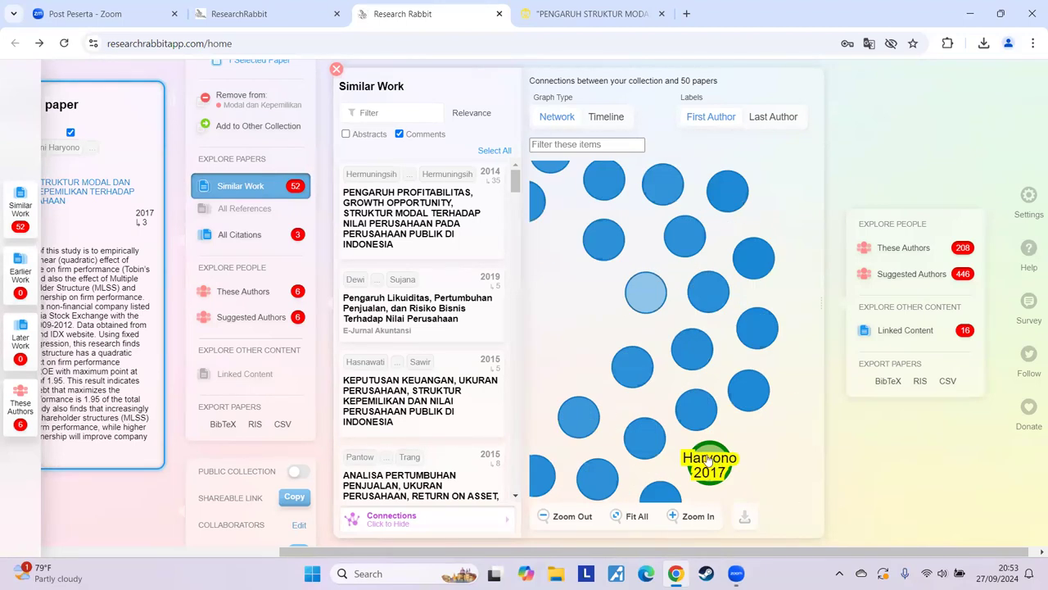
pyautogui.scroll(-4, 717, 468)
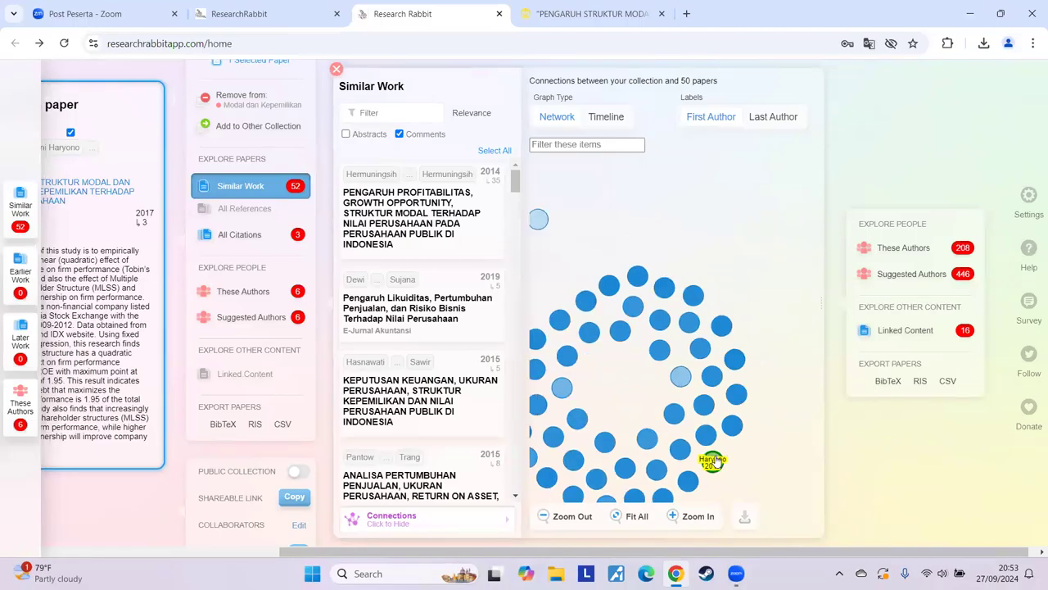
pyautogui.scroll(5, 712, 461)
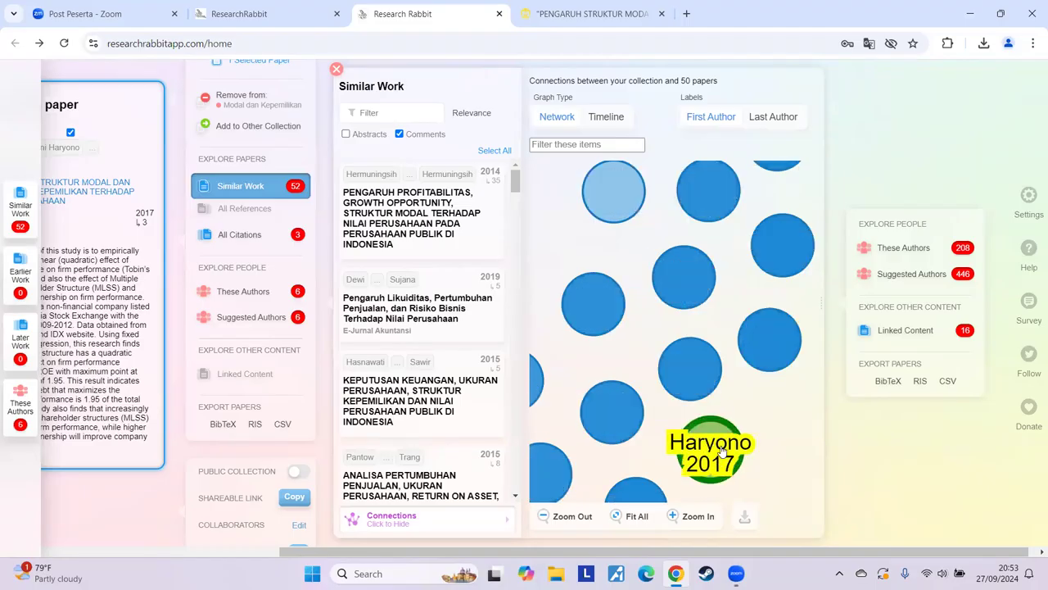
# Step: Return to the paper's full citations and examine how the citing papers connect to it in the network graph
pyautogui.click(247, 236)
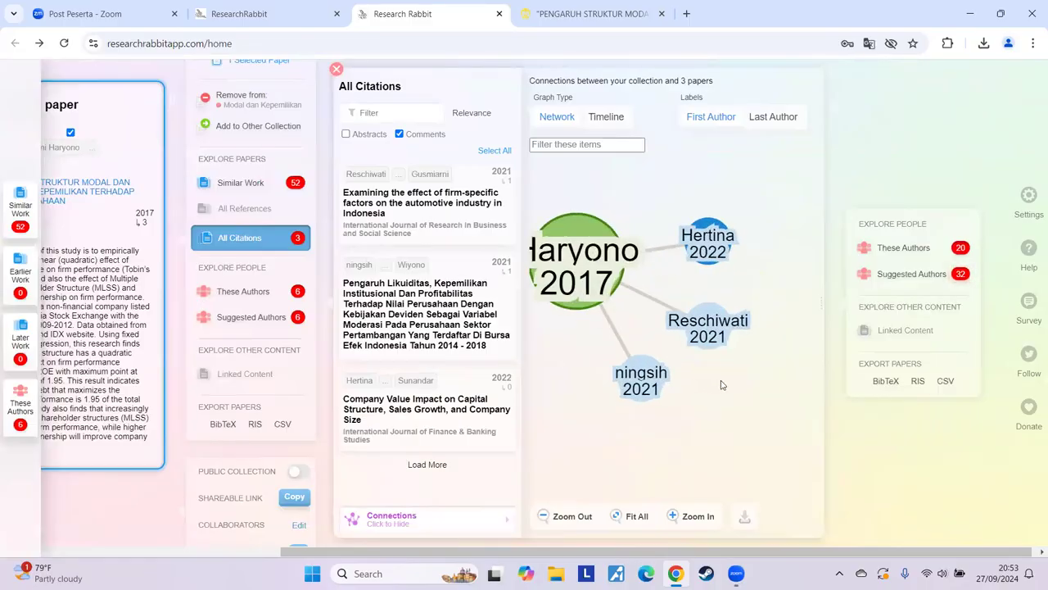
pyautogui.scroll(3, 670, 299)
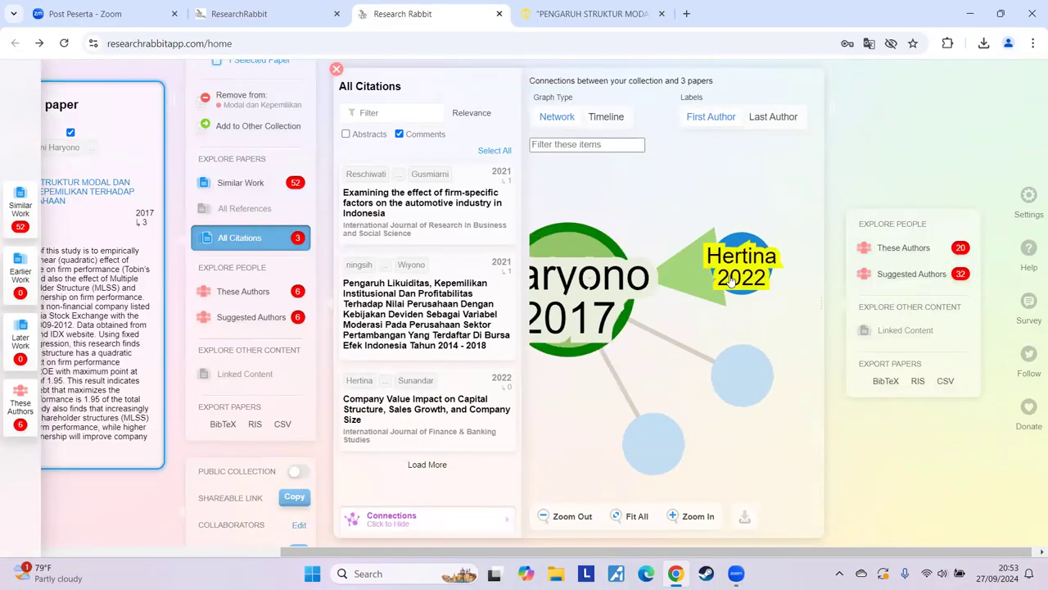
# Step: Select the 2022 citing paper in the network graph, check its journal page, and return to the citation results
pyautogui.scroll(-2, 721, 418)
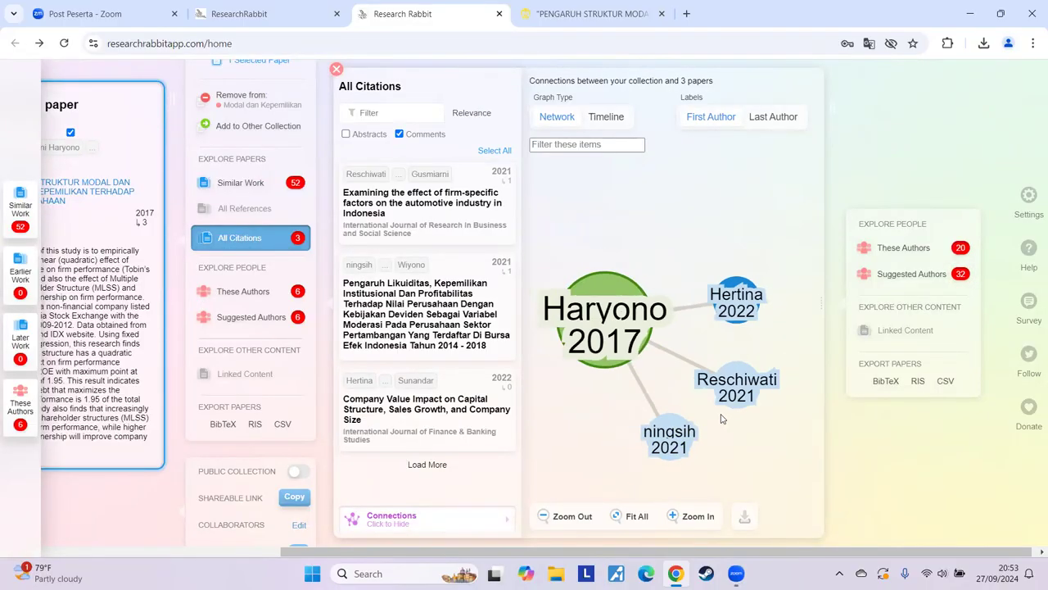
pyautogui.click(736, 303)
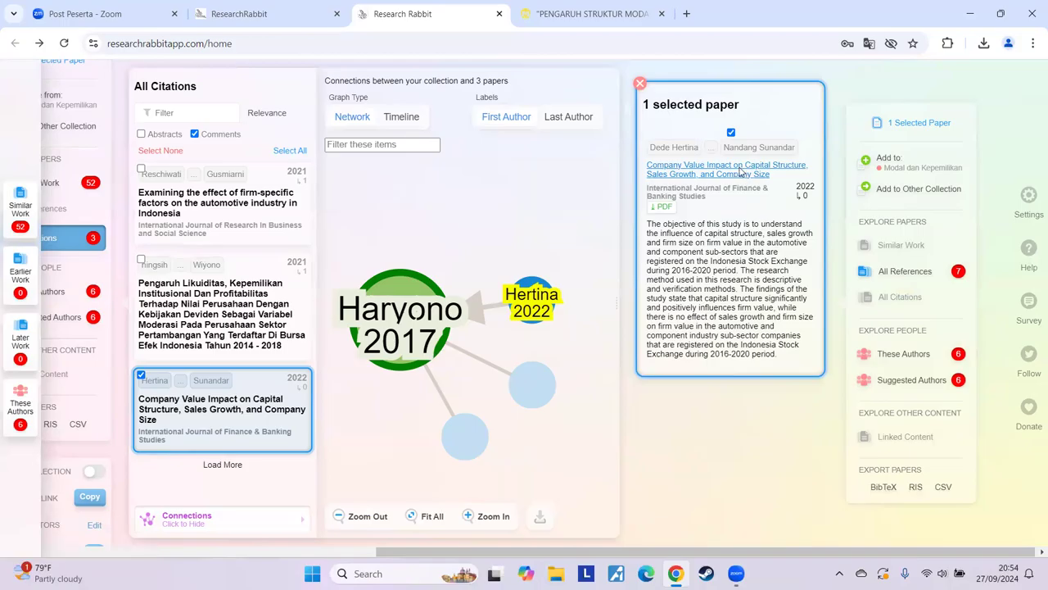
pyautogui.click(740, 172)
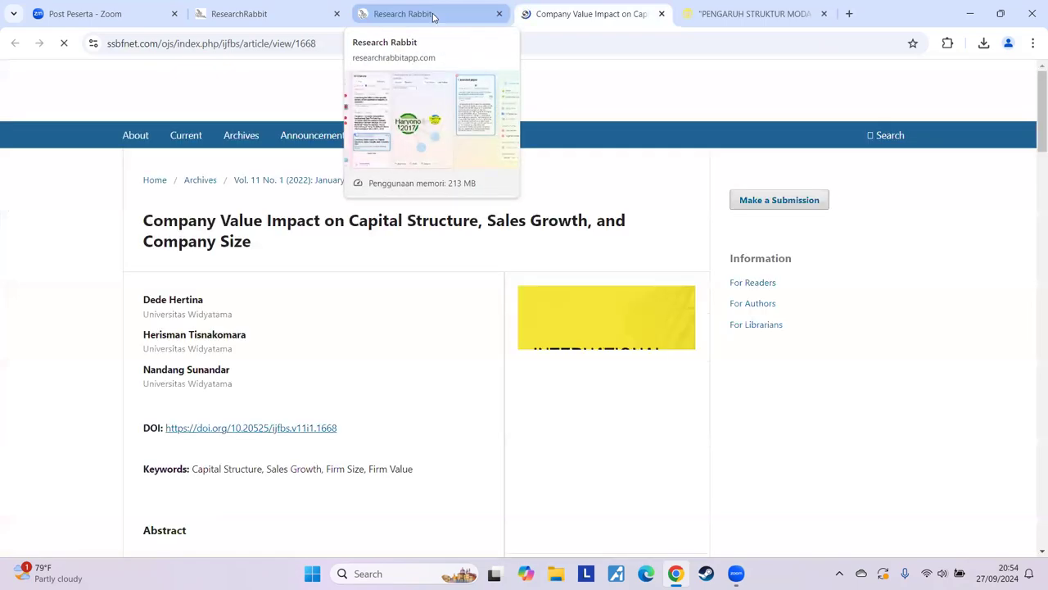
pyautogui.scroll(-3, 93, 346)
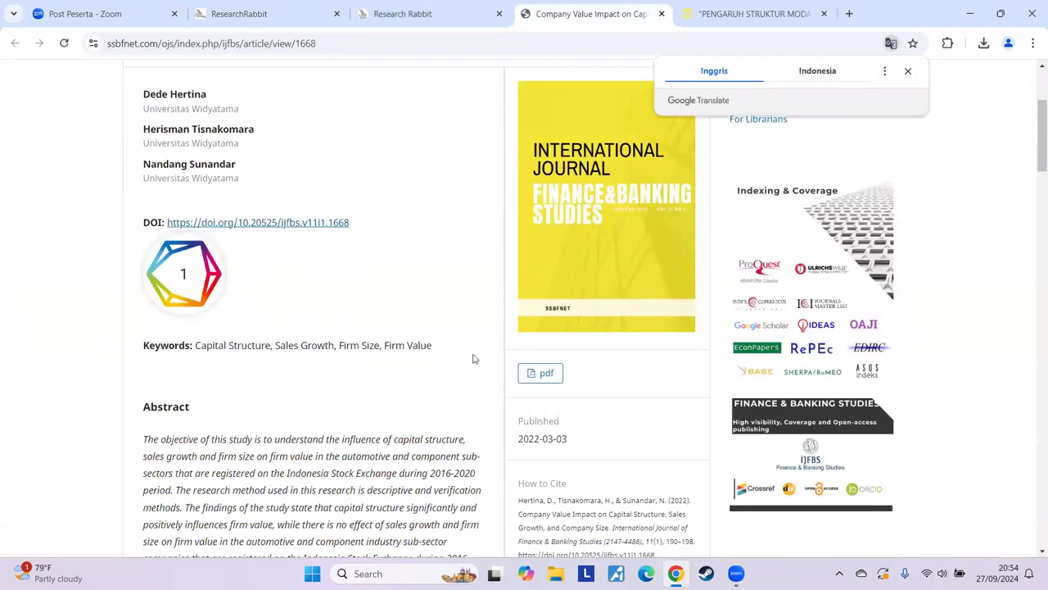
pyautogui.click(907, 71)
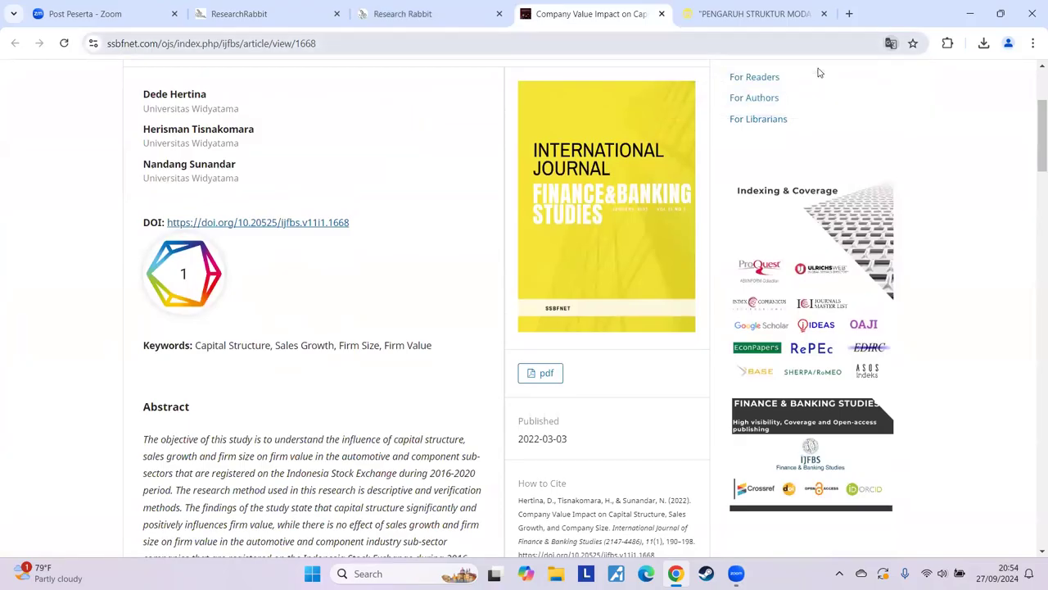
pyautogui.click(661, 13)
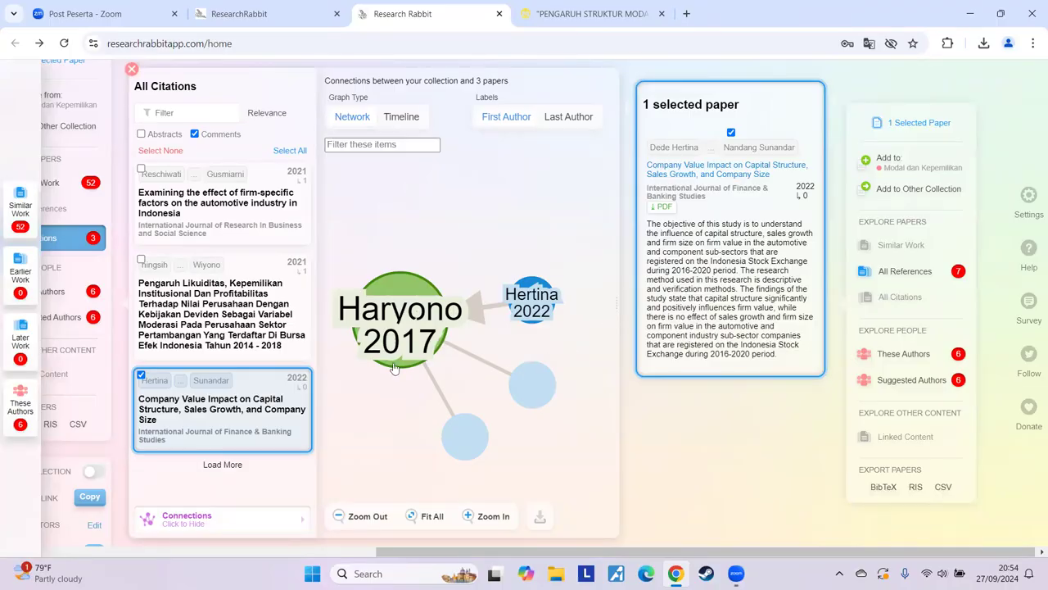
# Step: Reopen the Modal dan Kepemilikan paper's similar works and examine how they connect in the network graph
pyautogui.hscroll(-5, 434, 405)
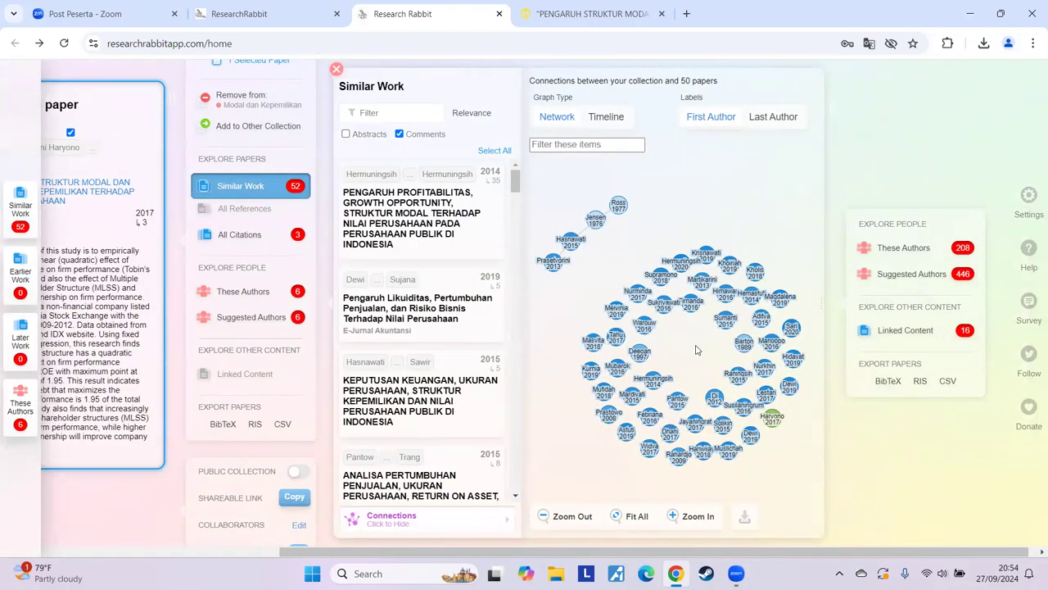
pyautogui.scroll(5, 729, 387)
pyautogui.scroll(-5, 706, 410)
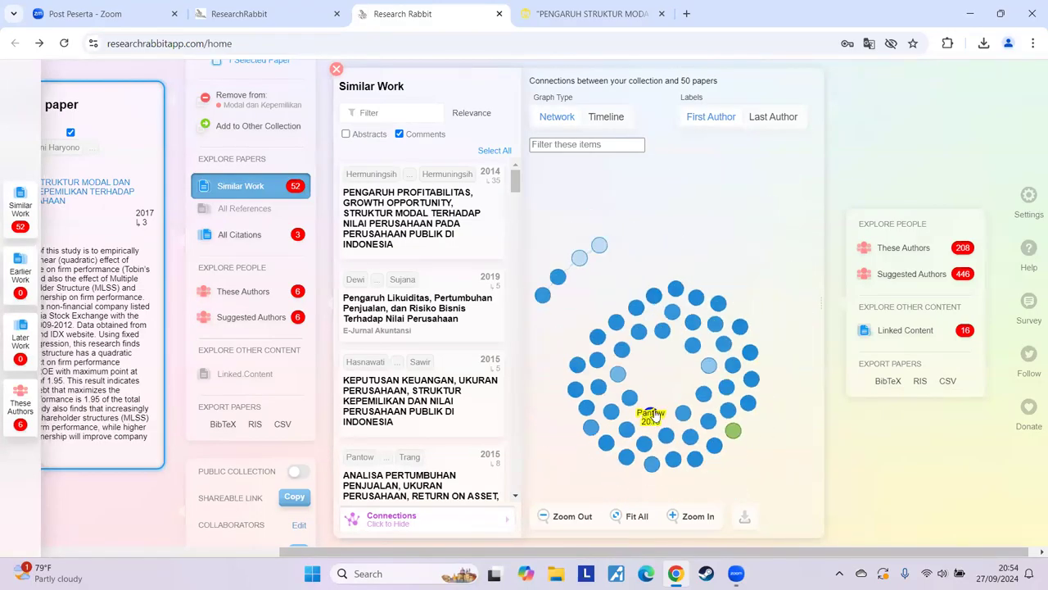
pyautogui.scroll(2, 557, 319)
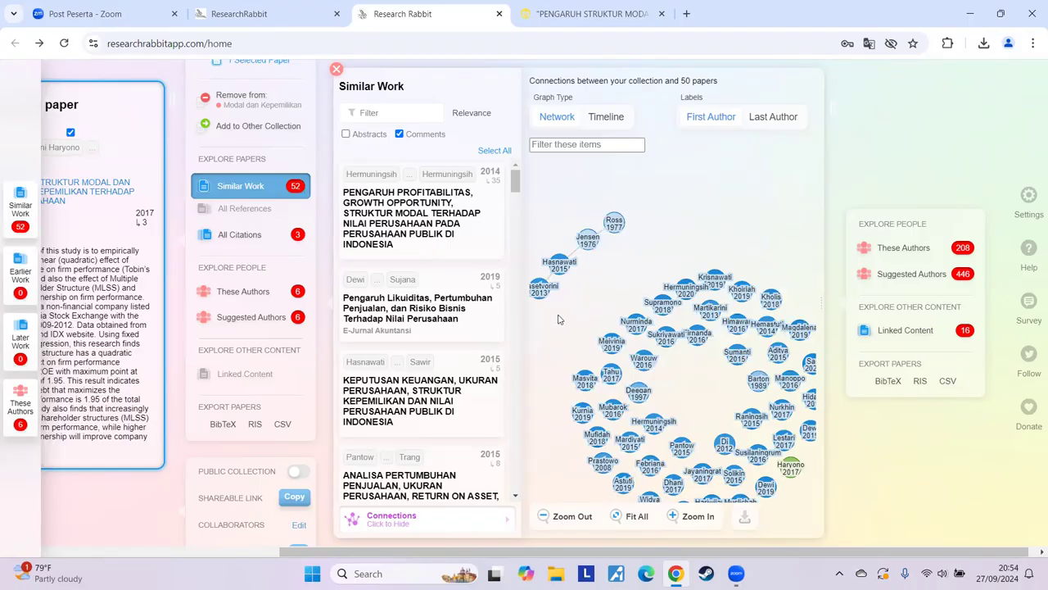
pyautogui.scroll(-1, 559, 321)
pyautogui.scroll(1, 559, 324)
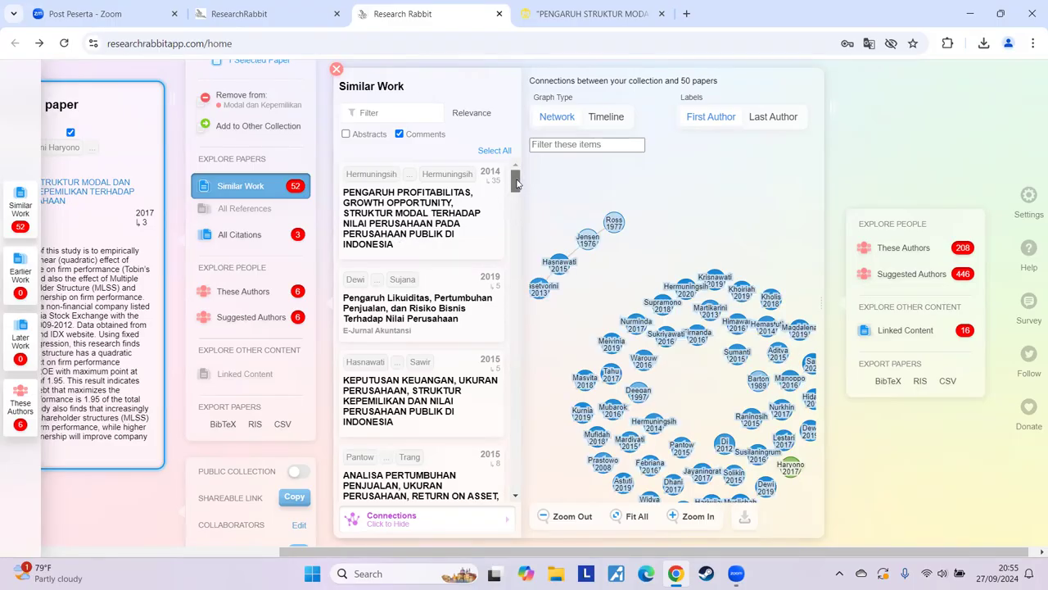
pyautogui.scroll(-1, 517, 186)
pyautogui.scroll(1, 517, 186)
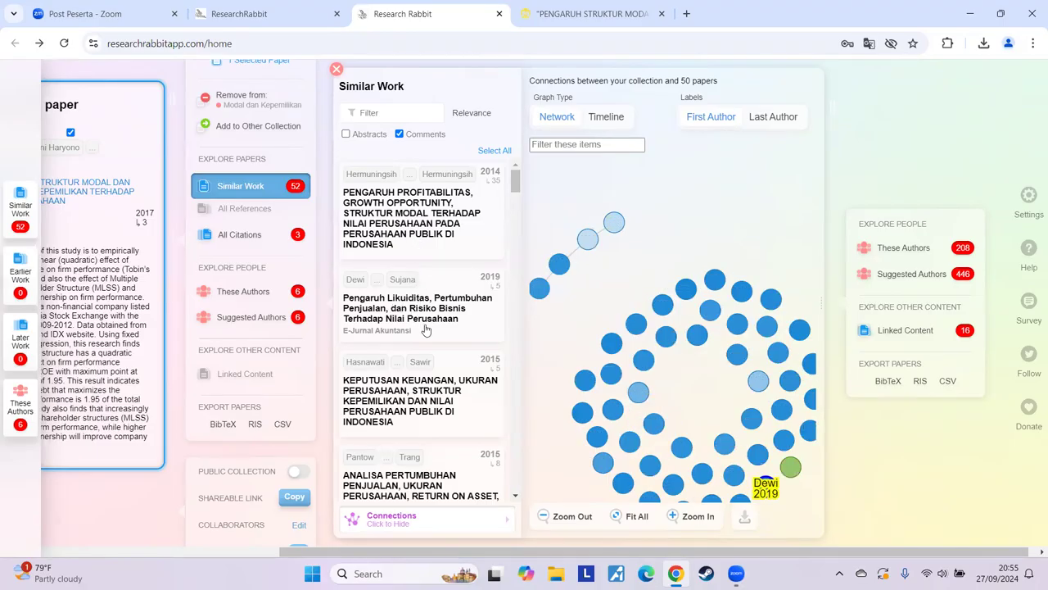
# Step: Read through the similar work list, matching the listed titles with their nodes in the network graph
pyautogui.scroll(-3, 442, 319)
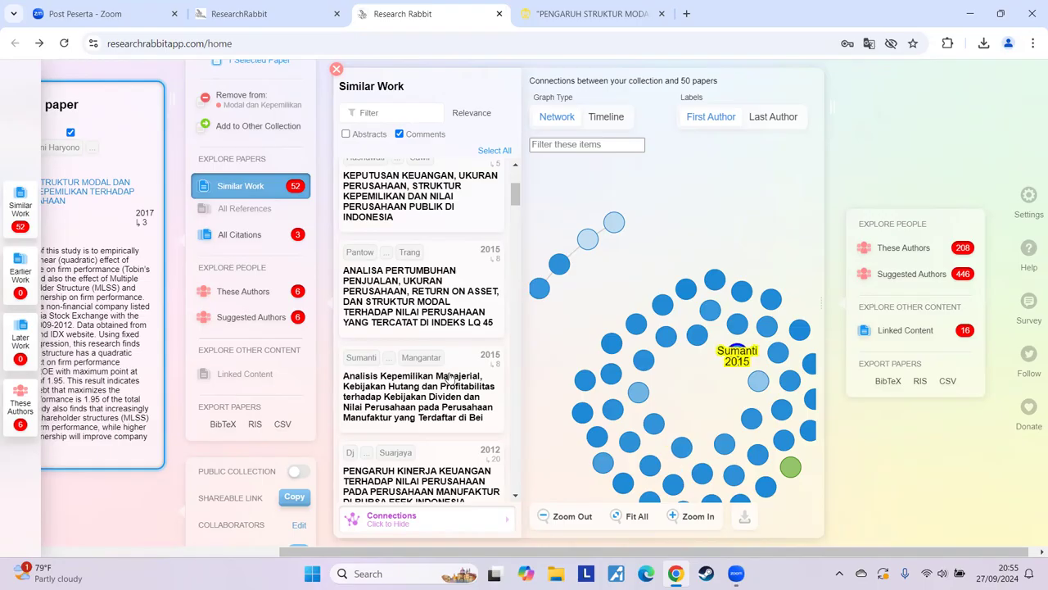
pyautogui.scroll(-3, 450, 320)
pyautogui.scroll(2, 446, 382)
pyautogui.scroll(-4, 442, 368)
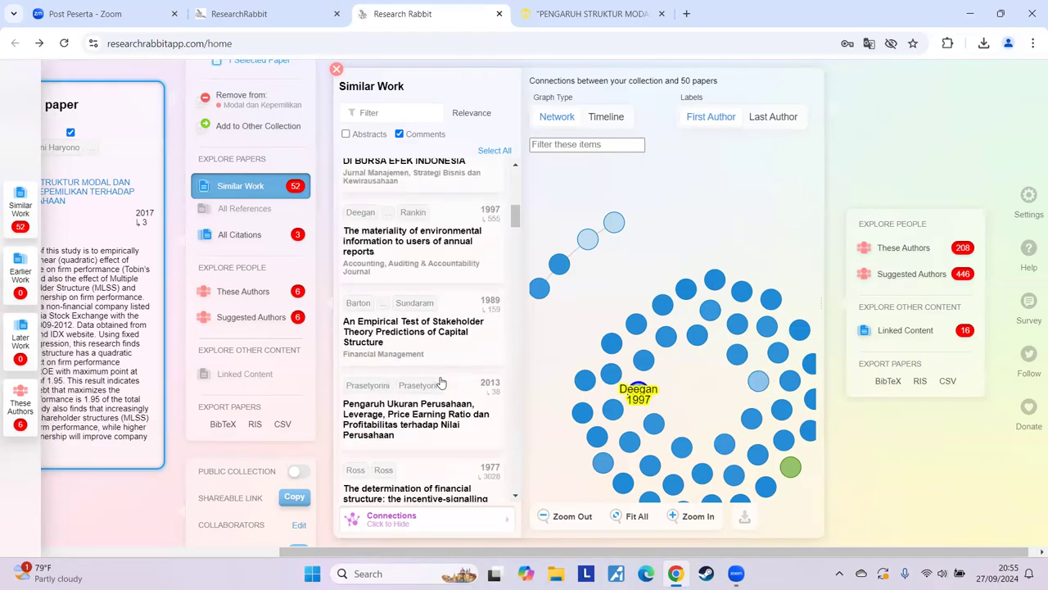
pyautogui.scroll(4, 440, 354)
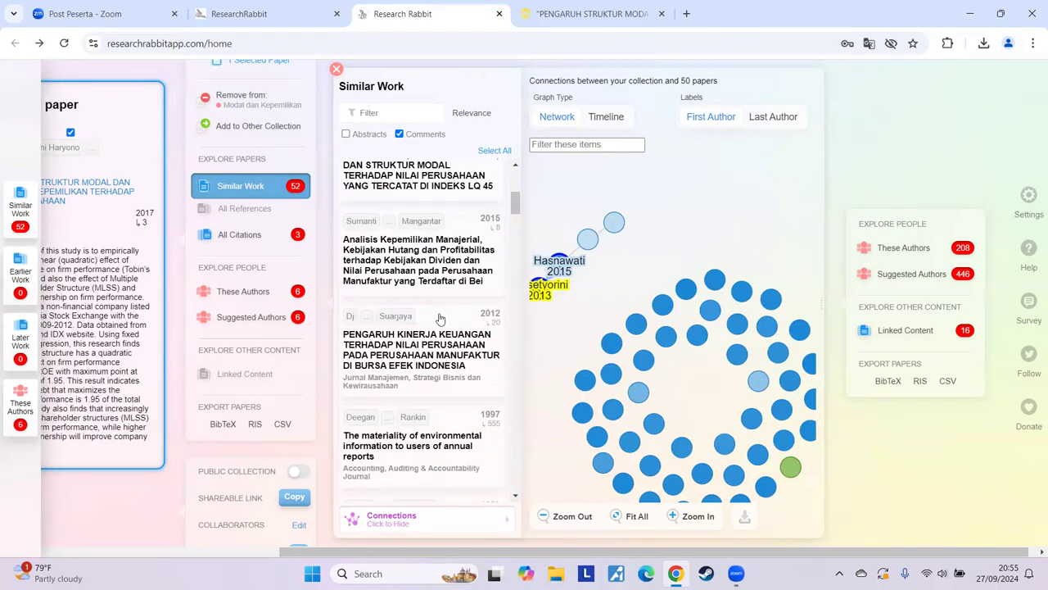
pyautogui.scroll(-1, 409, 353)
pyautogui.scroll(-1, 407, 354)
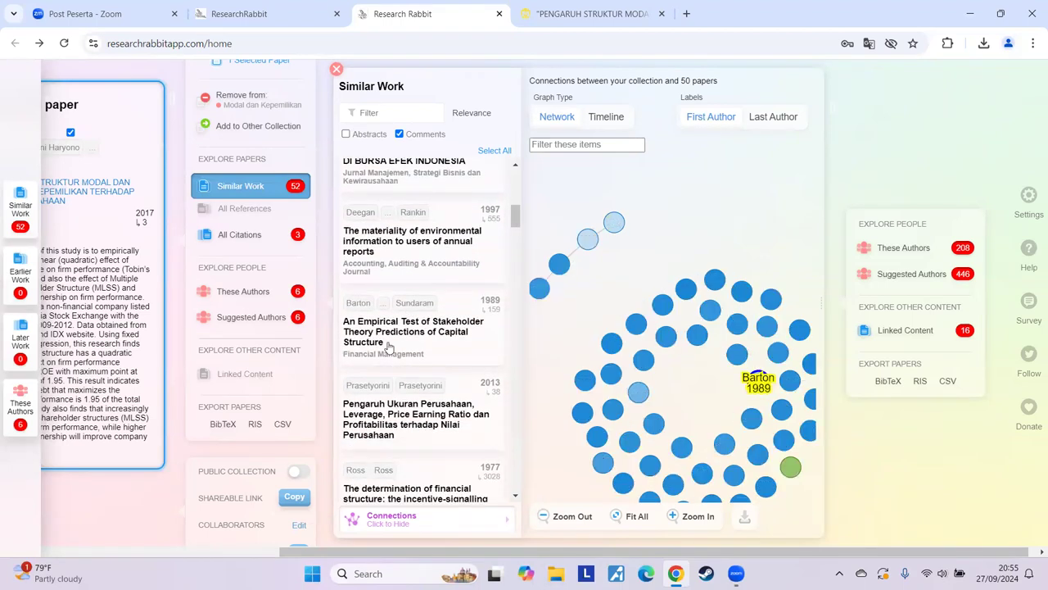
pyautogui.scroll(-1, 388, 414)
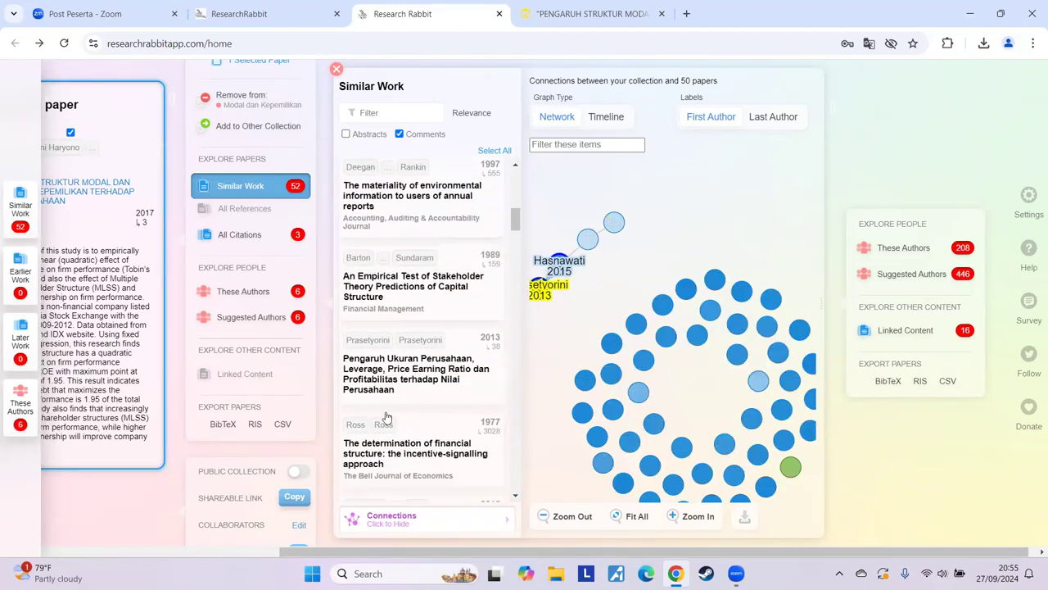
pyautogui.scroll(-3, 393, 350)
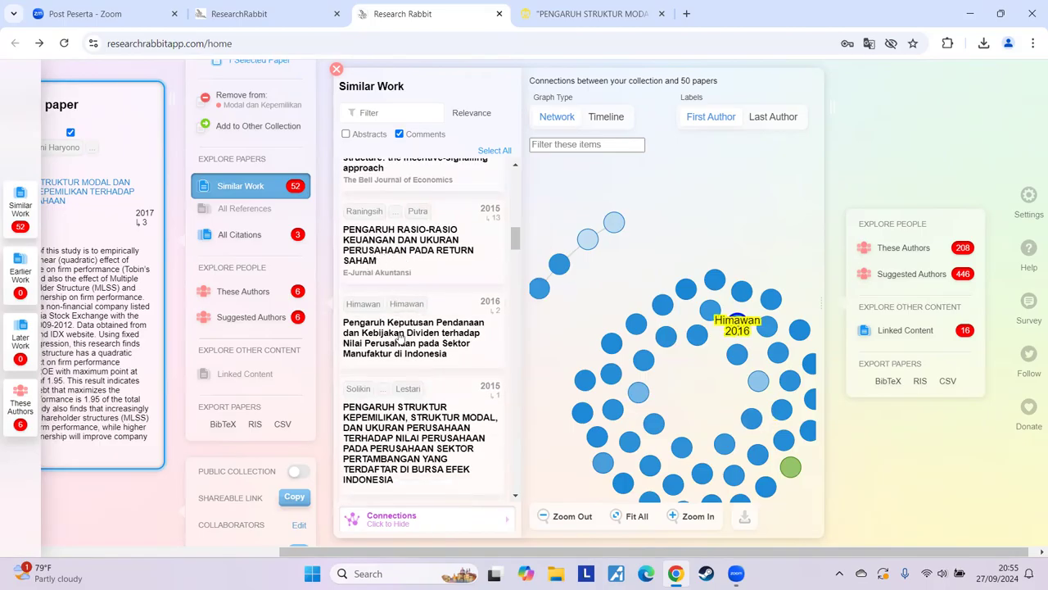
pyautogui.scroll(-1, 405, 347)
pyautogui.scroll(-8, 404, 347)
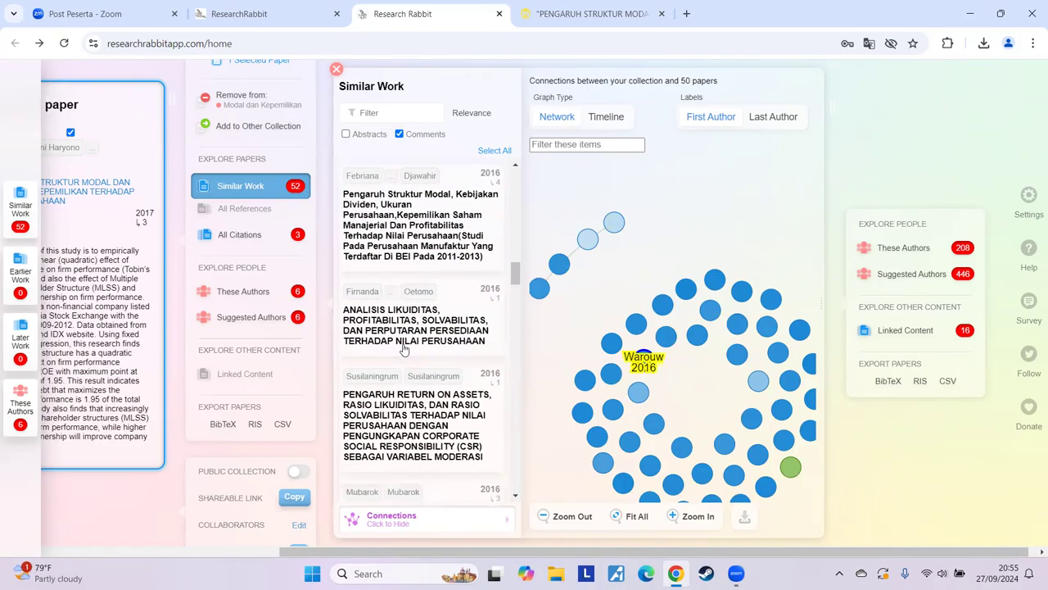
pyautogui.scroll(-10, 403, 351)
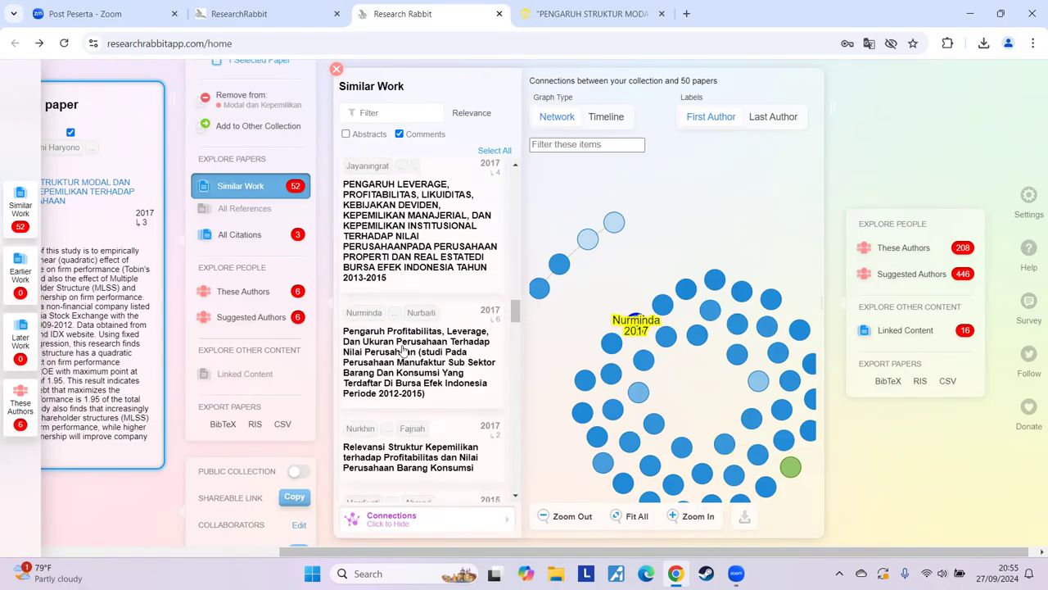
pyautogui.scroll(-5, 402, 350)
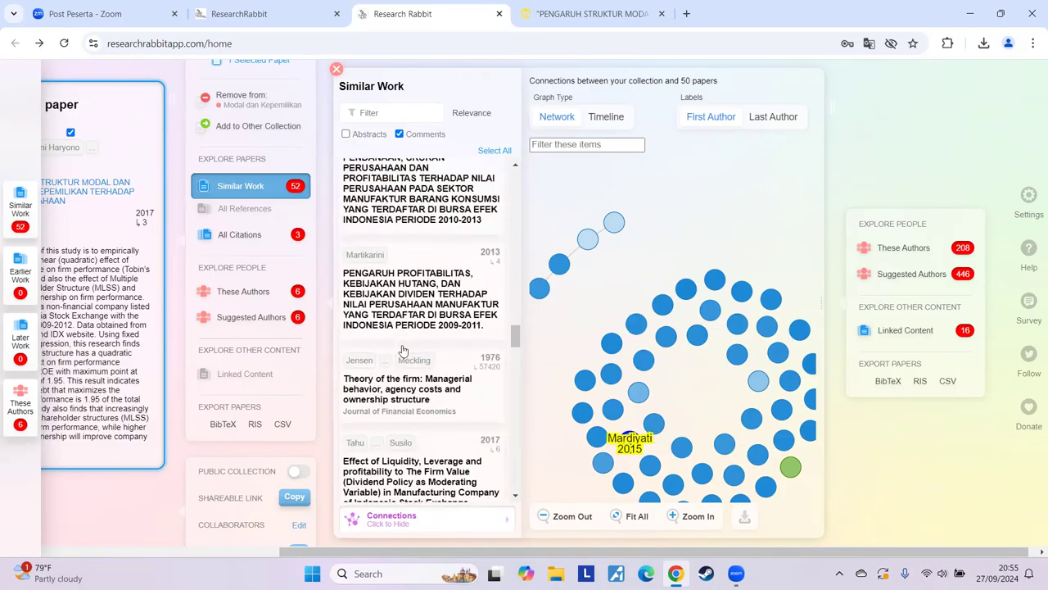
pyautogui.scroll(5, 402, 351)
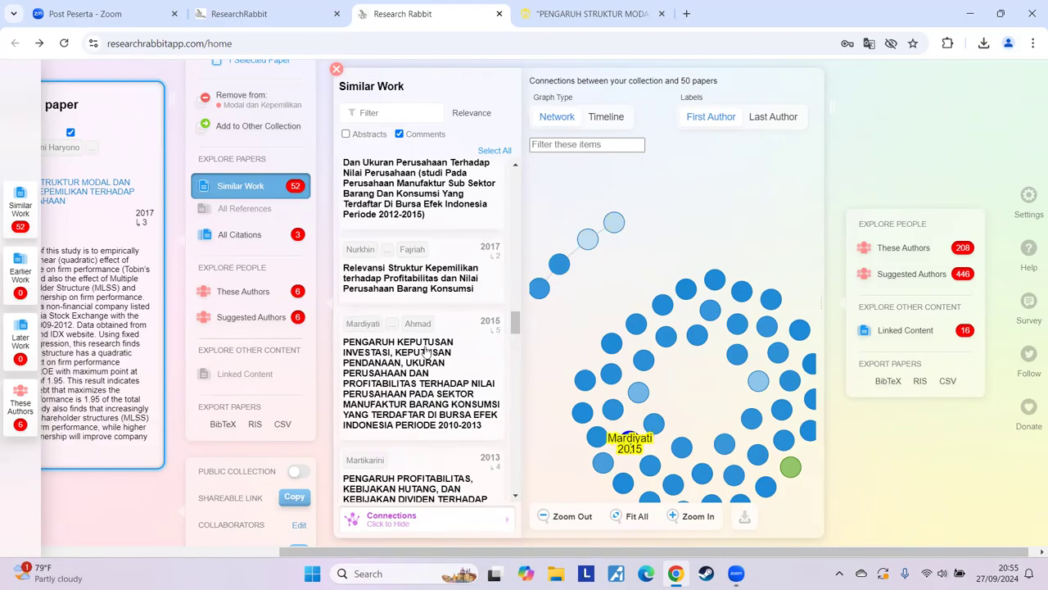
pyautogui.scroll(2, 404, 375)
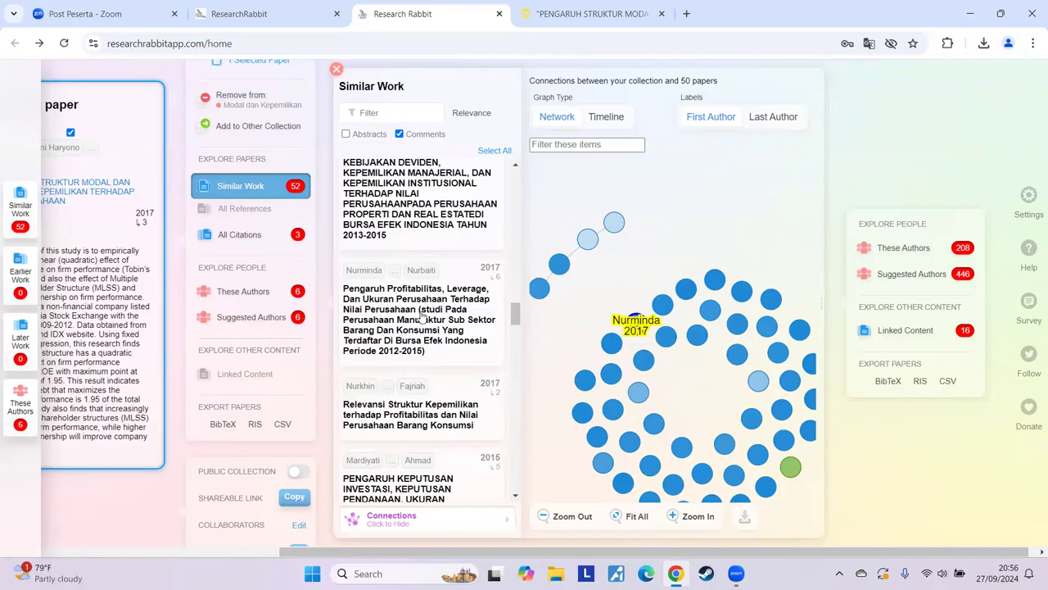
pyautogui.scroll(-5, 446, 349)
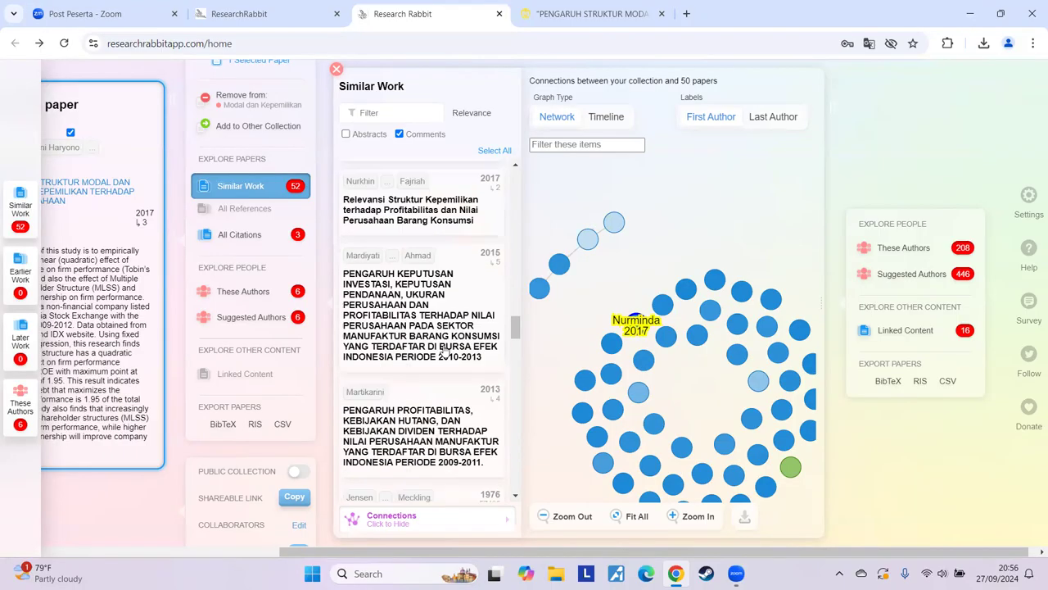
pyautogui.scroll(-10, 447, 349)
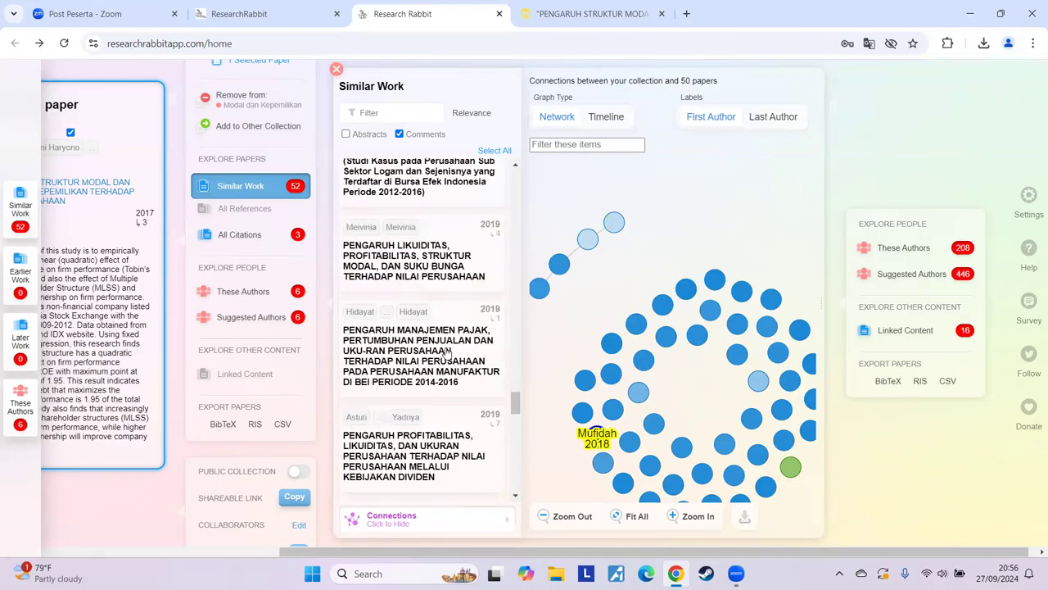
pyautogui.scroll(-5, 447, 352)
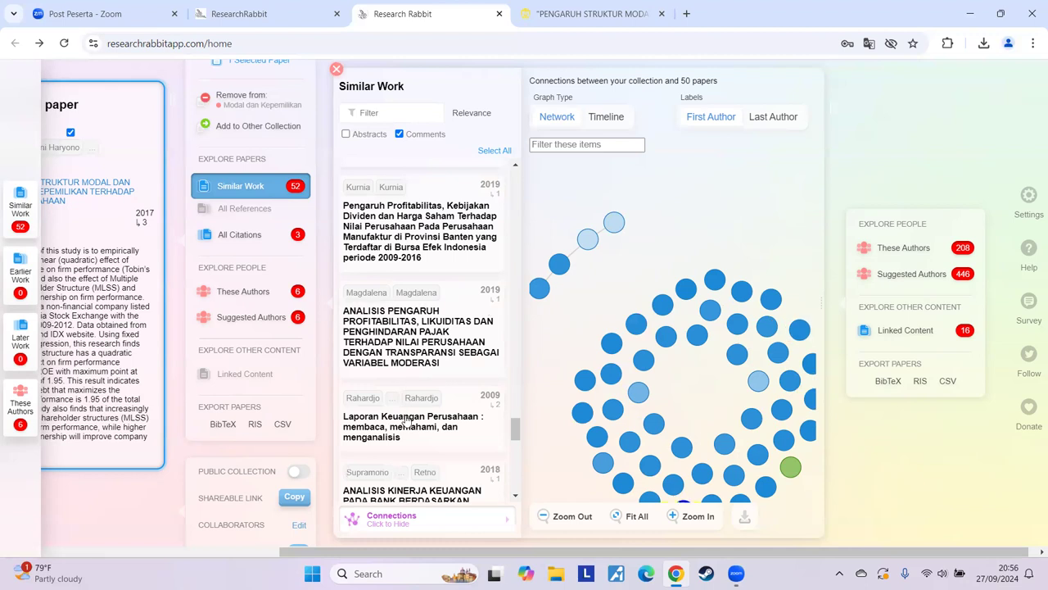
pyautogui.scroll(-5, 416, 451)
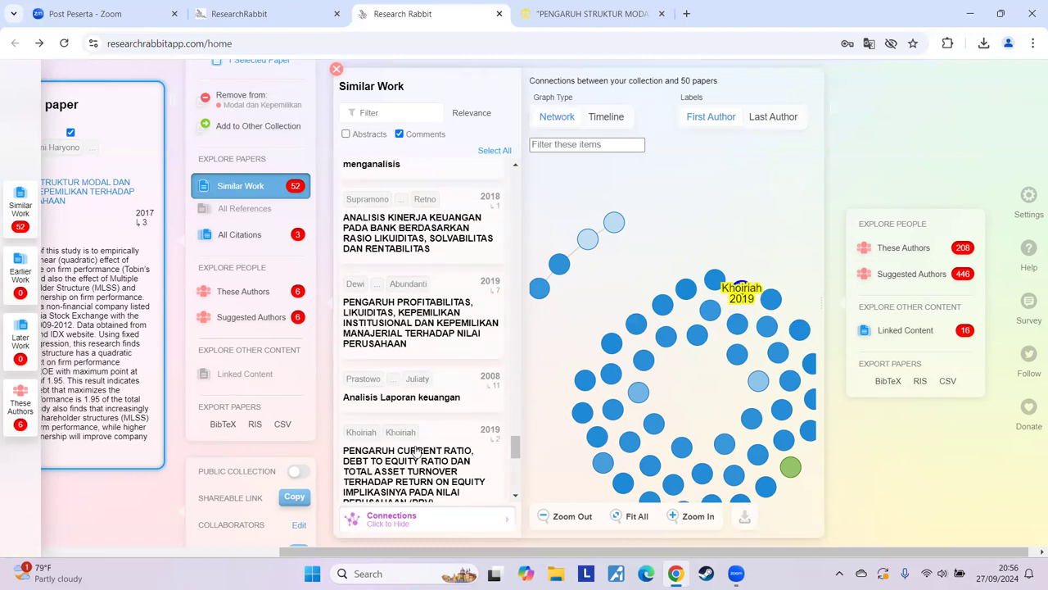
pyautogui.scroll(8, 416, 451)
pyautogui.scroll(5, 637, 295)
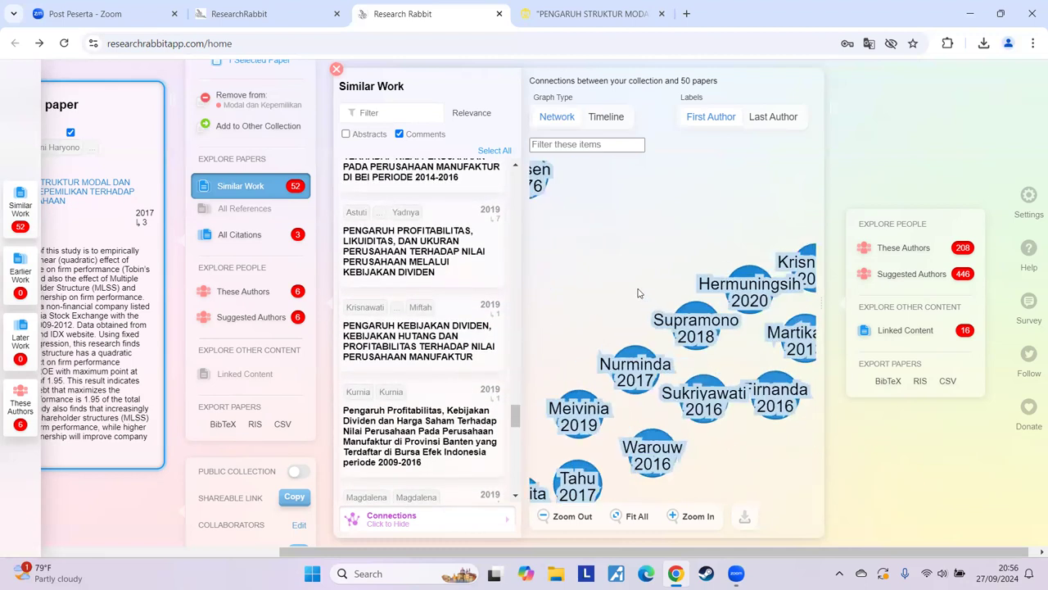
pyautogui.scroll(-5, 598, 295)
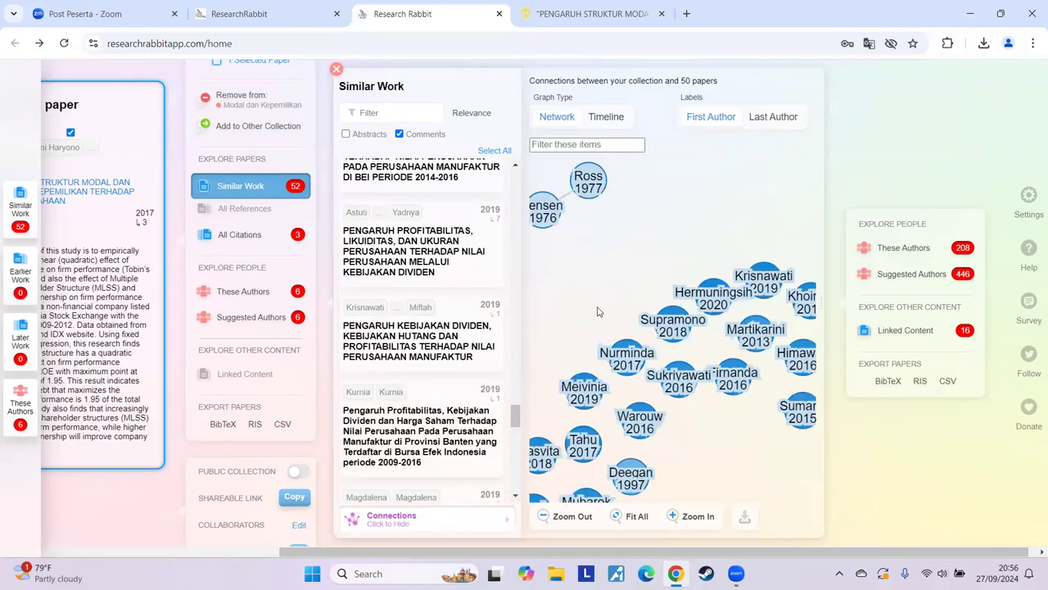
# Step: Close the similar work results and review the Sustainability Accounting, Budaya dan Akuntansi Lingkungan, and Modal dan Kepemilikan collections in turn
pyautogui.click(337, 70)
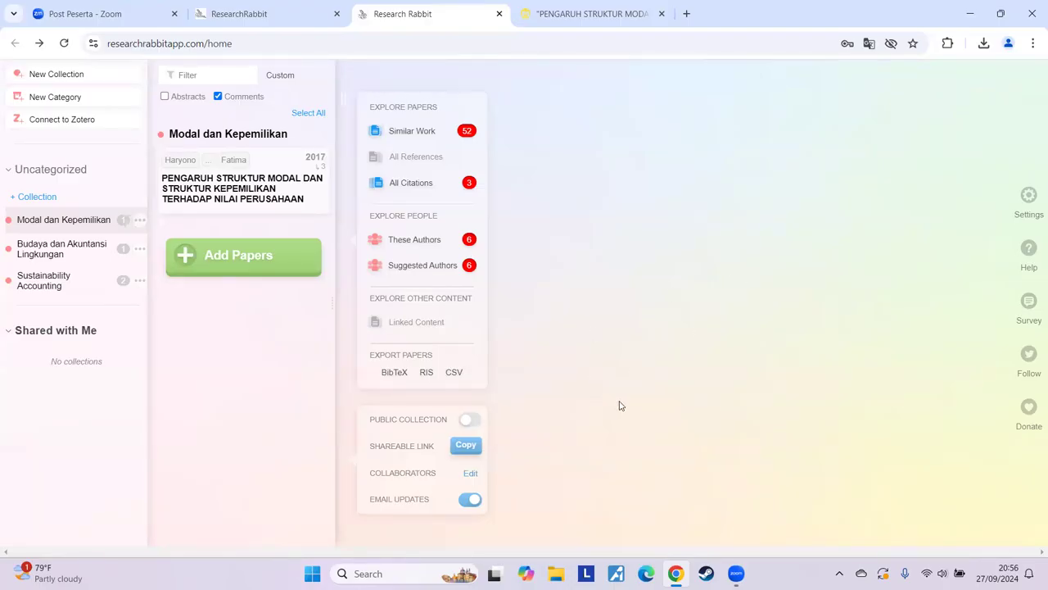
pyautogui.click(54, 286)
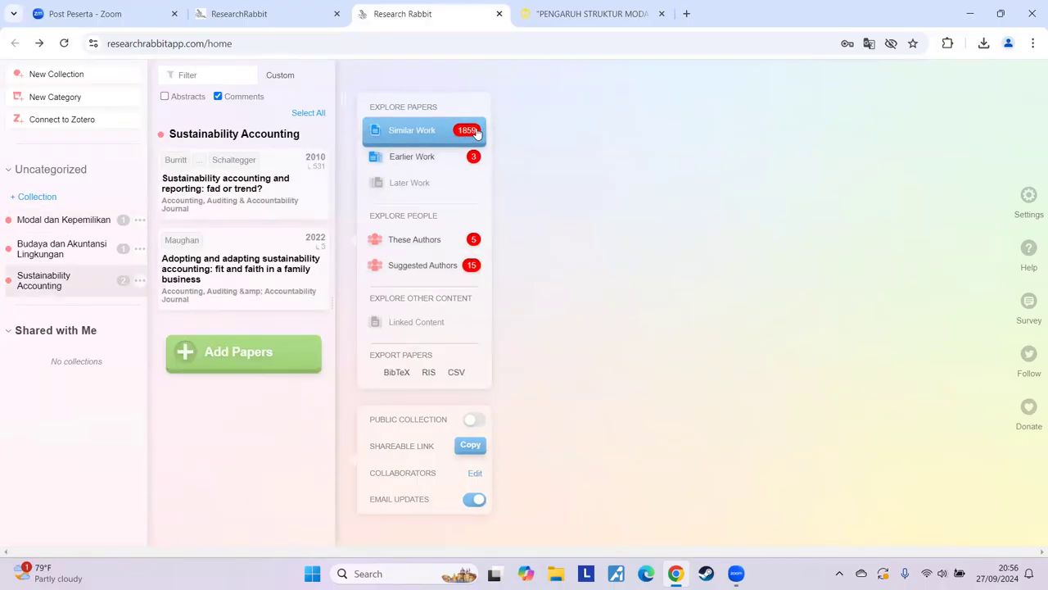
pyautogui.click(77, 259)
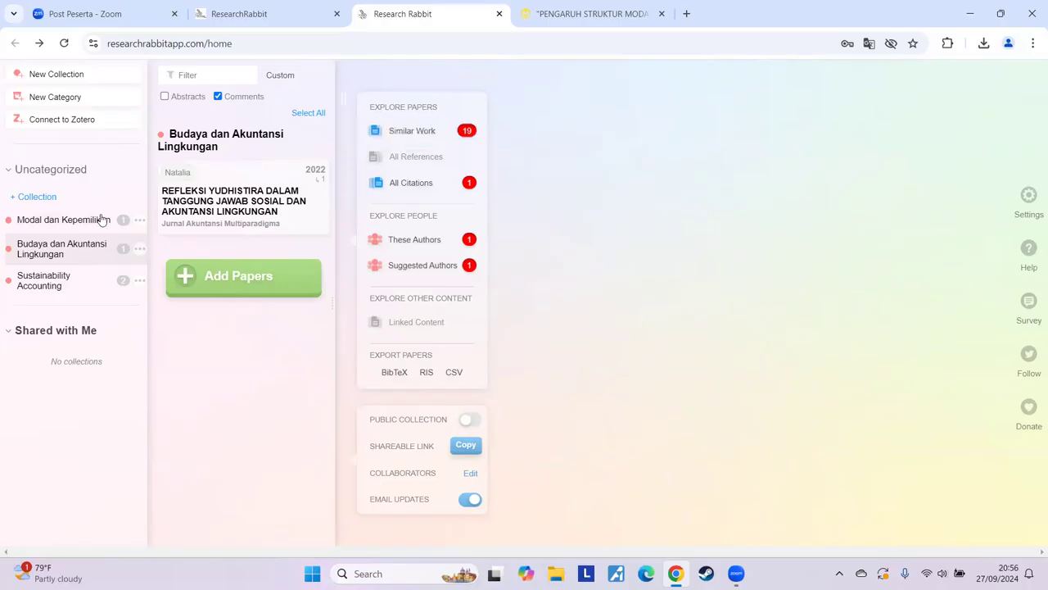
pyautogui.click(56, 227)
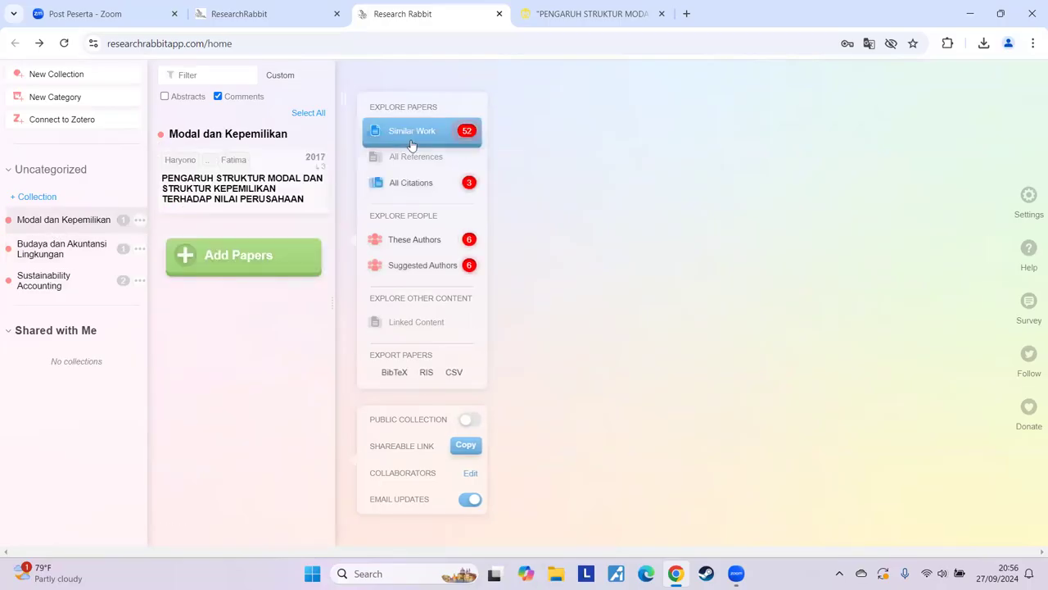
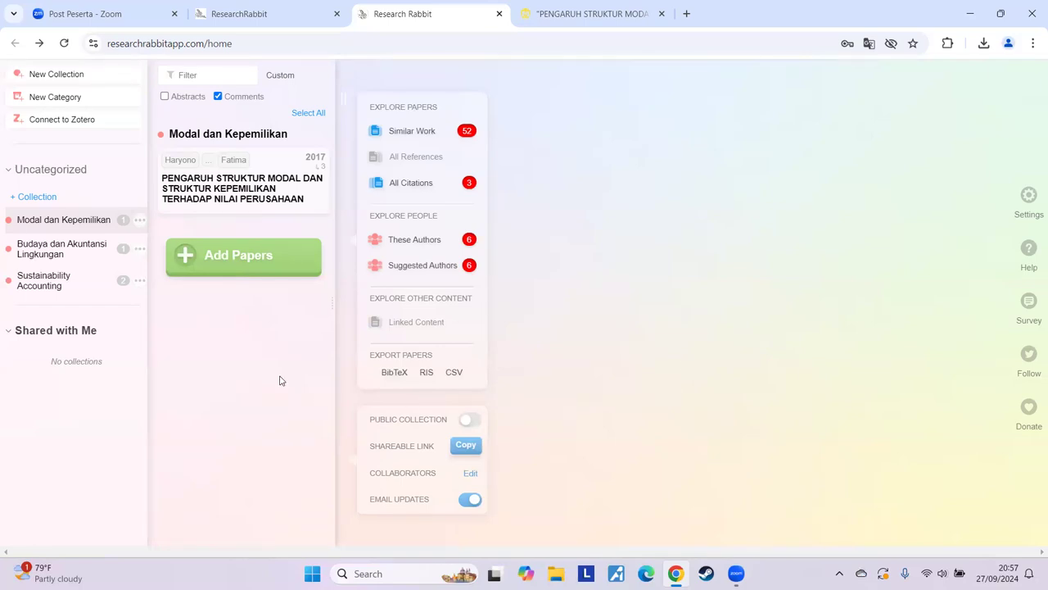
# Step: Remove the 2022 paper "Adopting and adapting sustainability accounting: fit and faith in a family business" from the Sustainability Accounting collection
pyautogui.click(48, 283)
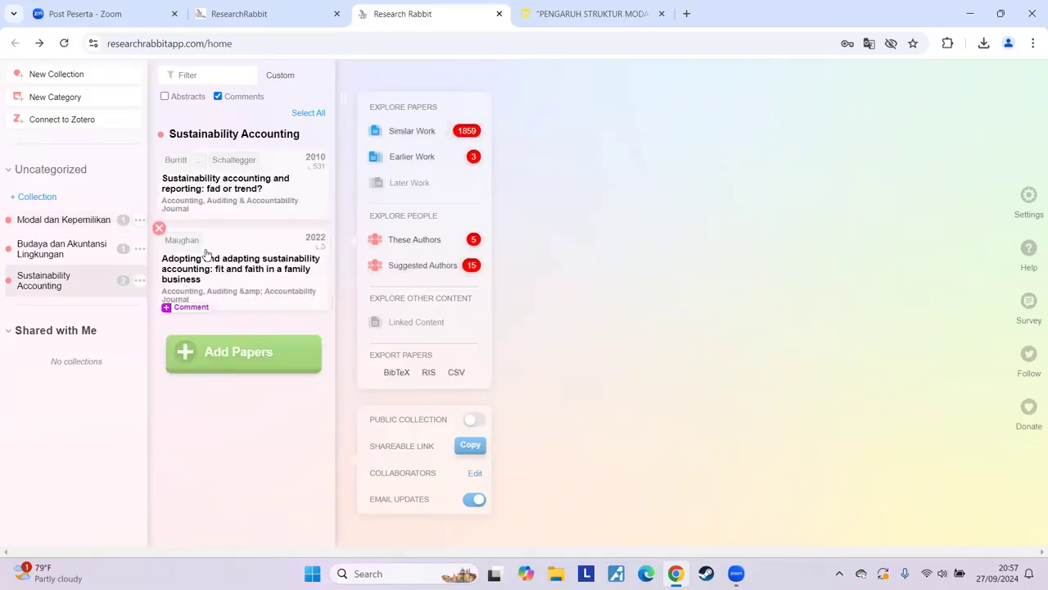
pyautogui.click(160, 229)
pyautogui.moveTo(244, 188)
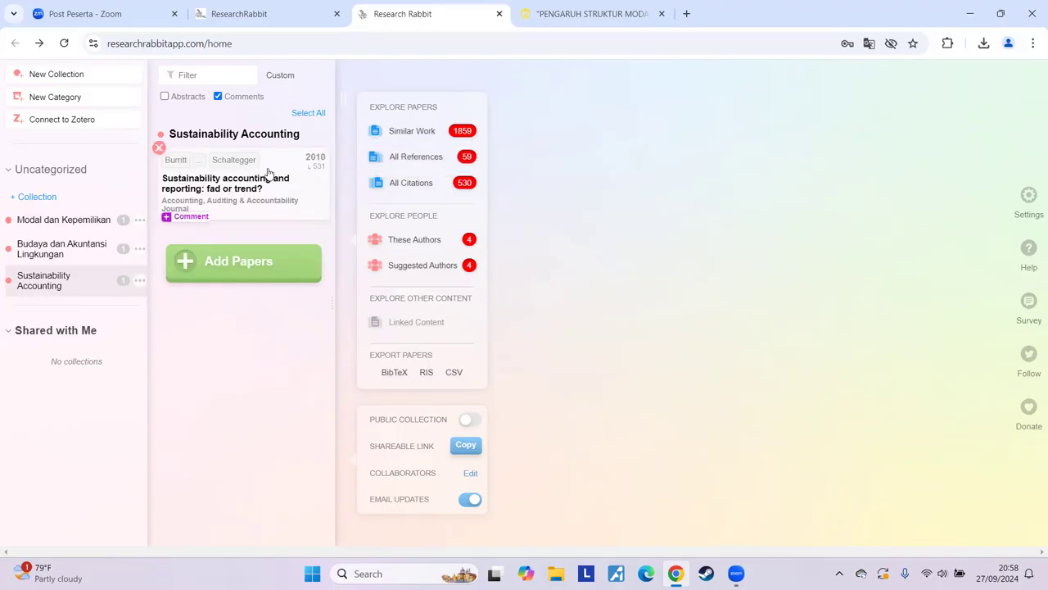
# Step: Examine the reference network of the paper "Sustainability accounting and reporting: fad or trend?" and open its similar works for comparison
pyautogui.click(442, 157)
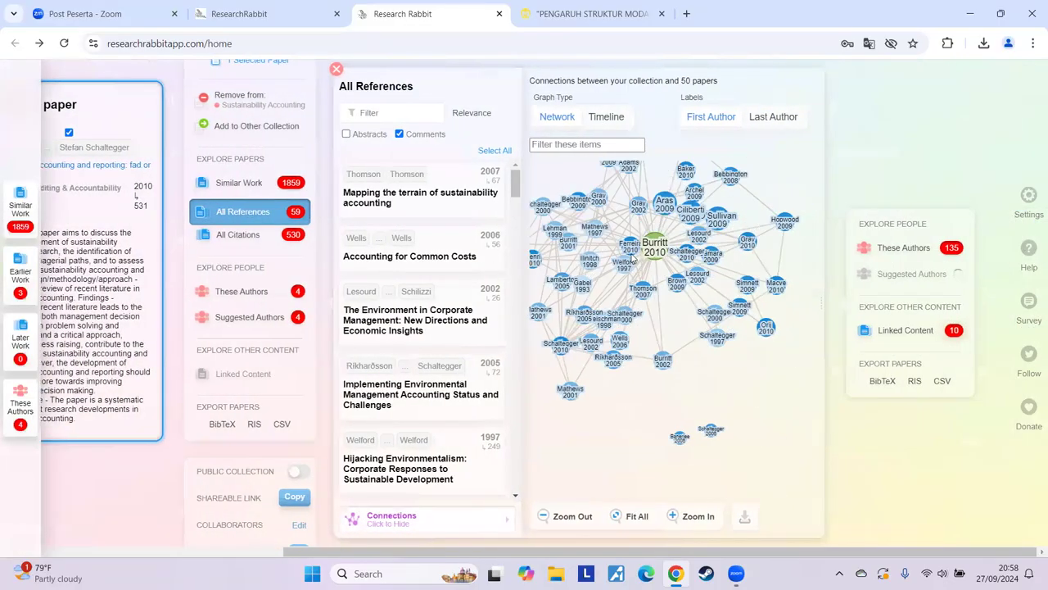
pyautogui.scroll(3, 629, 347)
pyautogui.scroll(-3, 629, 347)
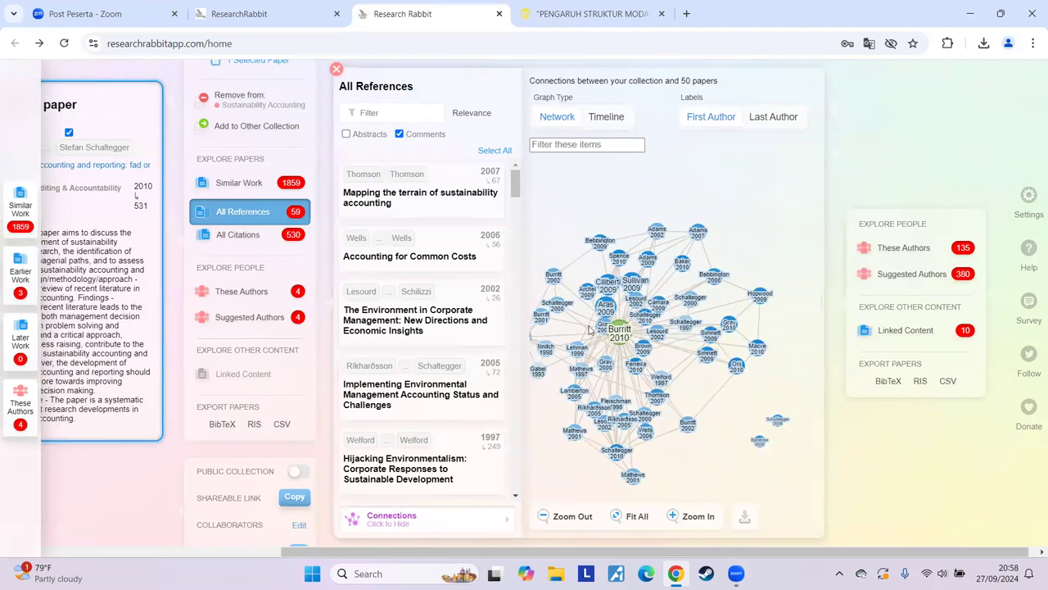
pyautogui.click(246, 184)
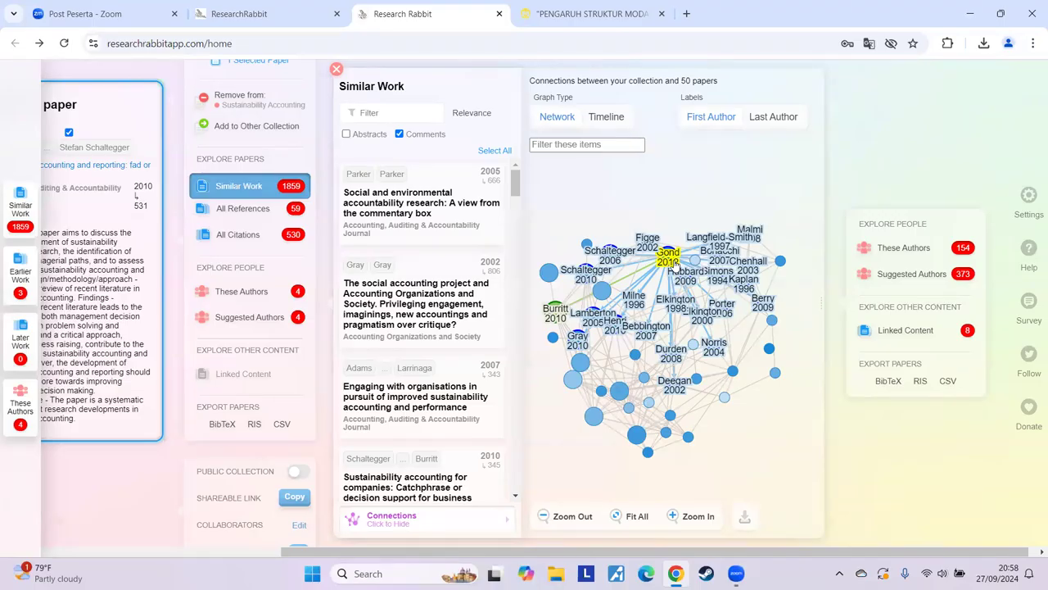
# Step: Return to the paper's references and move the source paper's node in the network graph to inspect its connections
pyautogui.click(264, 211)
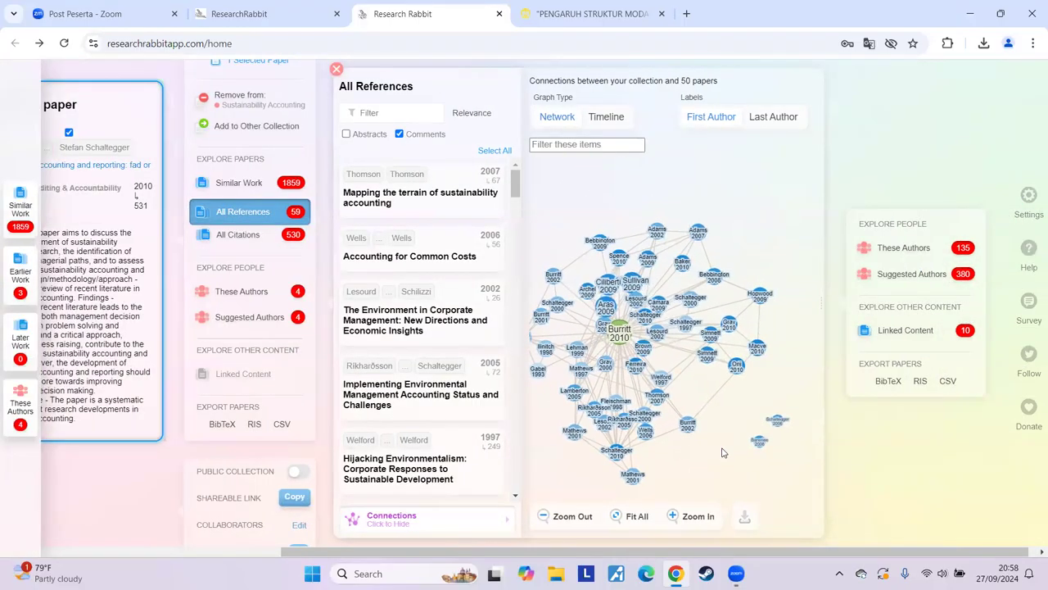
pyautogui.scroll(3, 619, 382)
pyautogui.scroll(-3, 619, 382)
pyautogui.moveTo(619, 326); pyautogui.dragTo(647, 276)
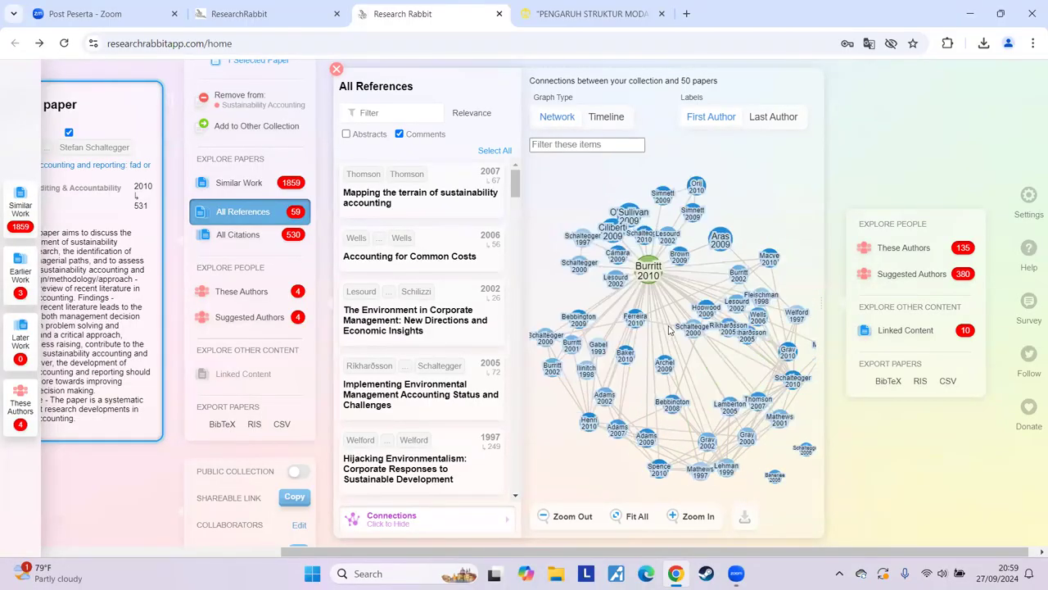
# Step: Show the references as a timeline and view the details of a 2000 environmental accounting paper and the 2002 "The Environment in Corporate Management"
pyautogui.click(609, 121)
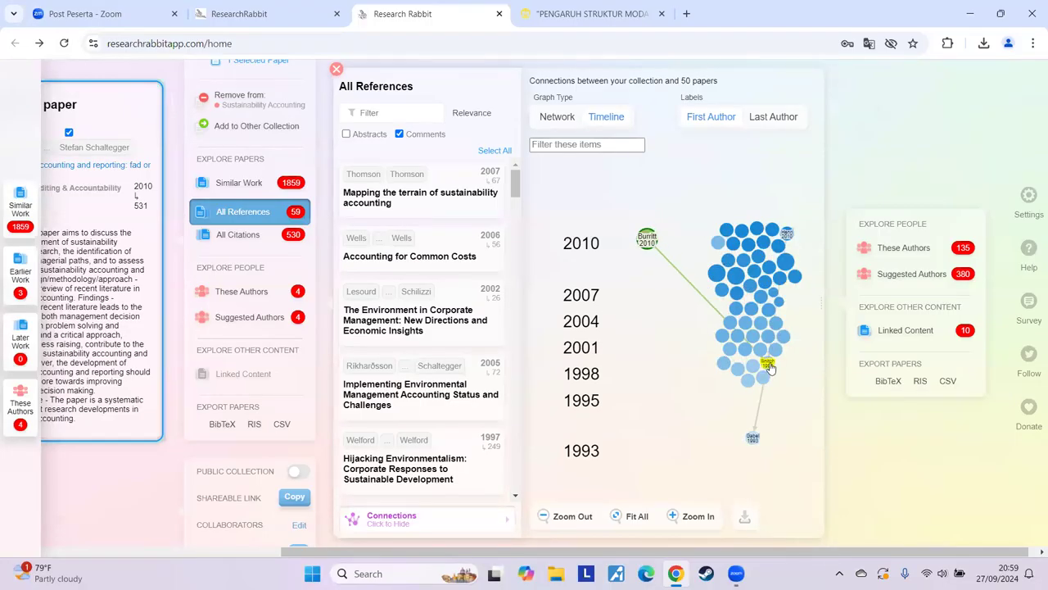
pyautogui.click(761, 352)
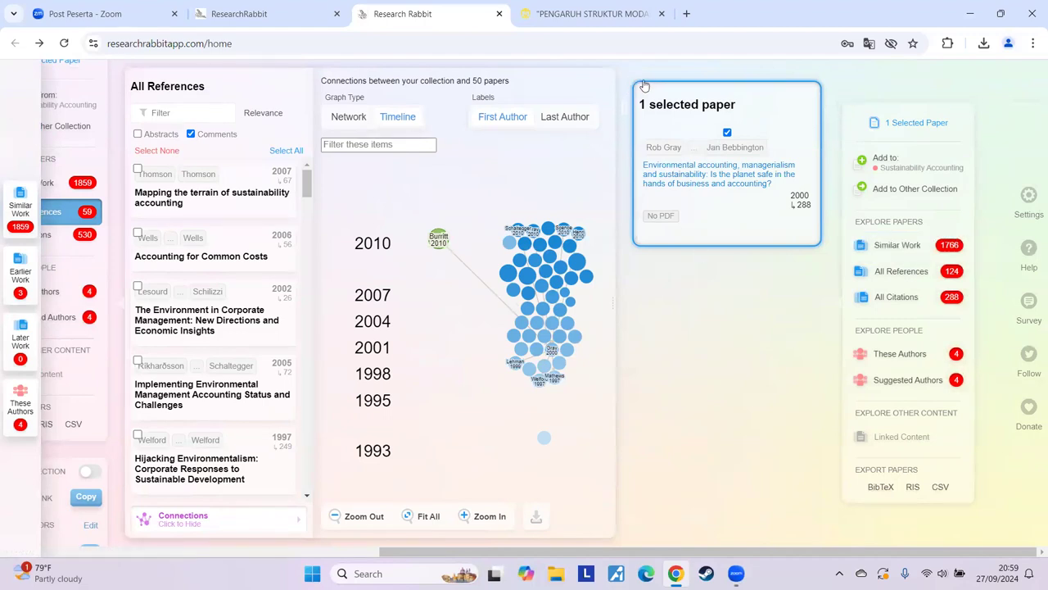
pyautogui.hscroll(-3, 950, 311)
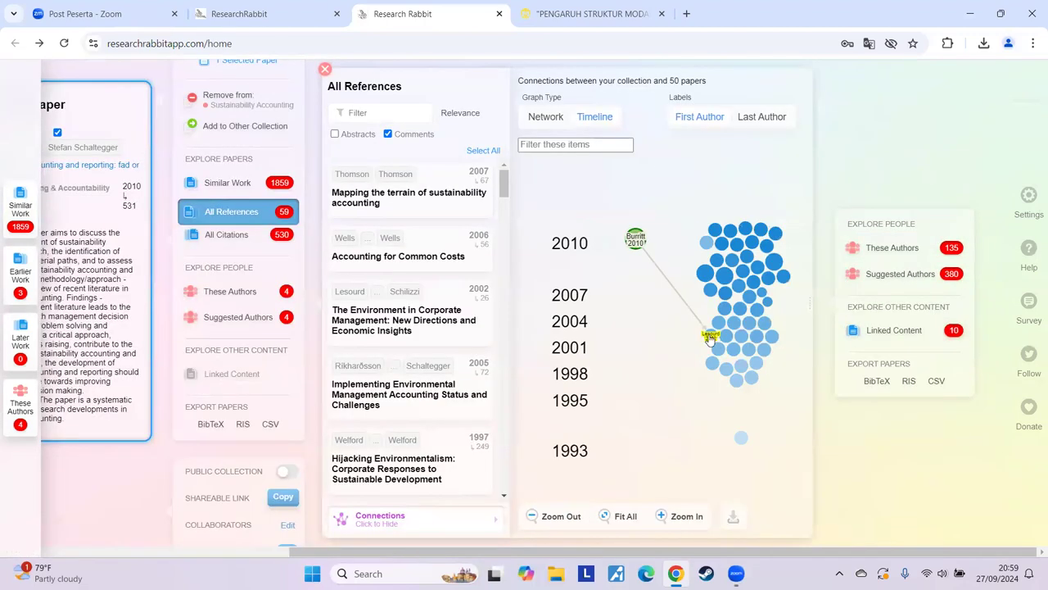
pyautogui.click(710, 339)
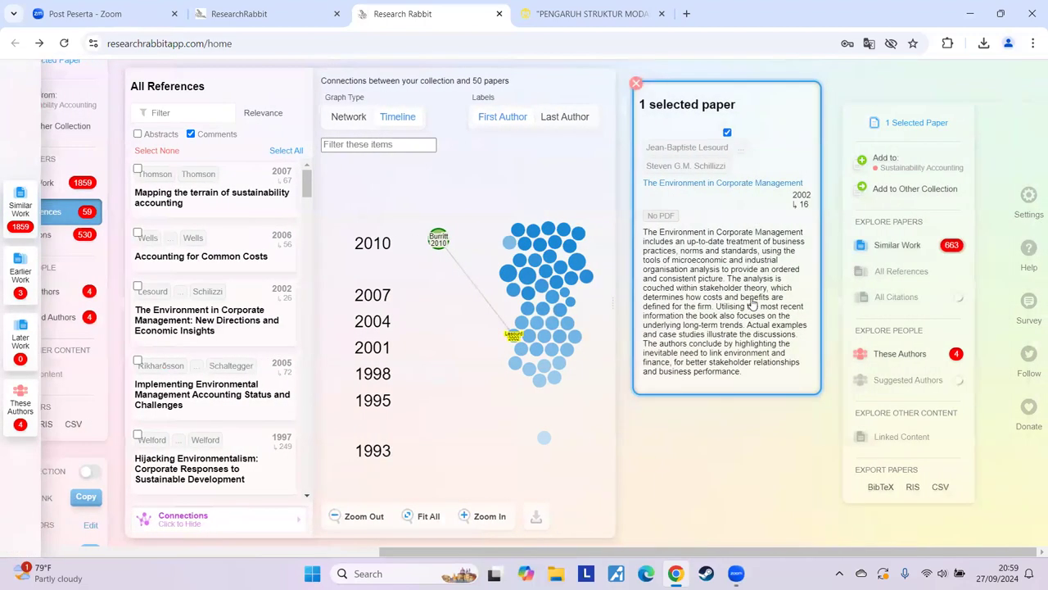
pyautogui.click(637, 84)
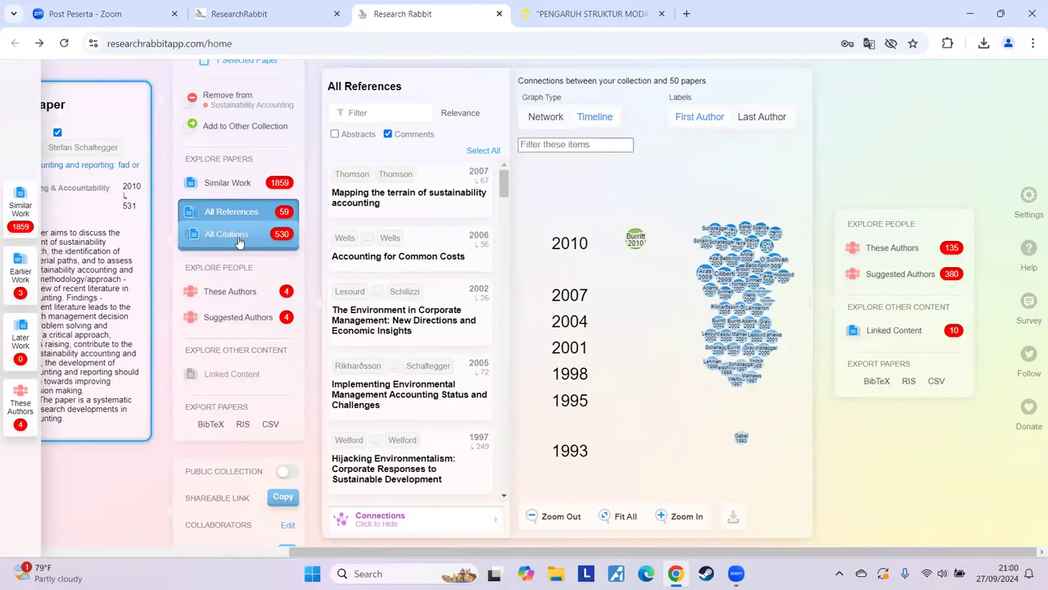
# Step: Open all citations of the sustainability accounting paper as a timeline and look closely at the 2022 and 2023 papers
pyautogui.click(234, 235)
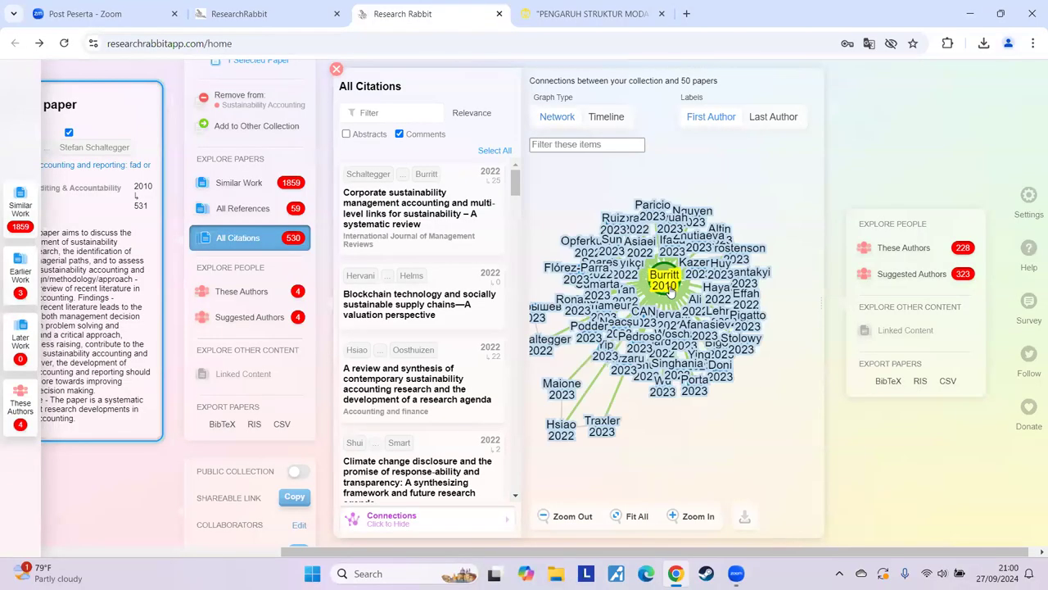
pyautogui.click(606, 117)
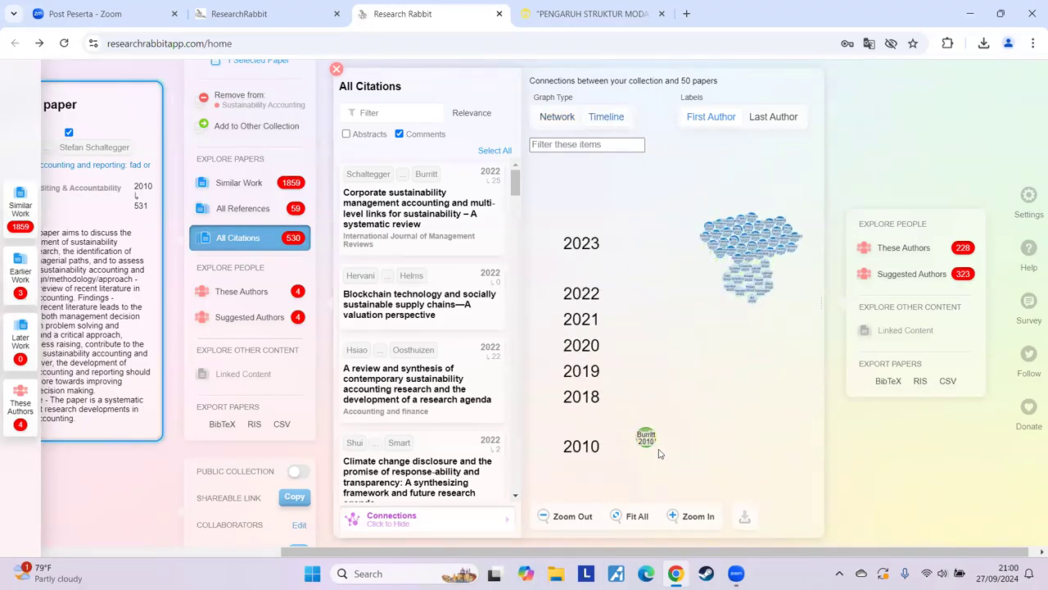
pyautogui.moveTo(647, 447)
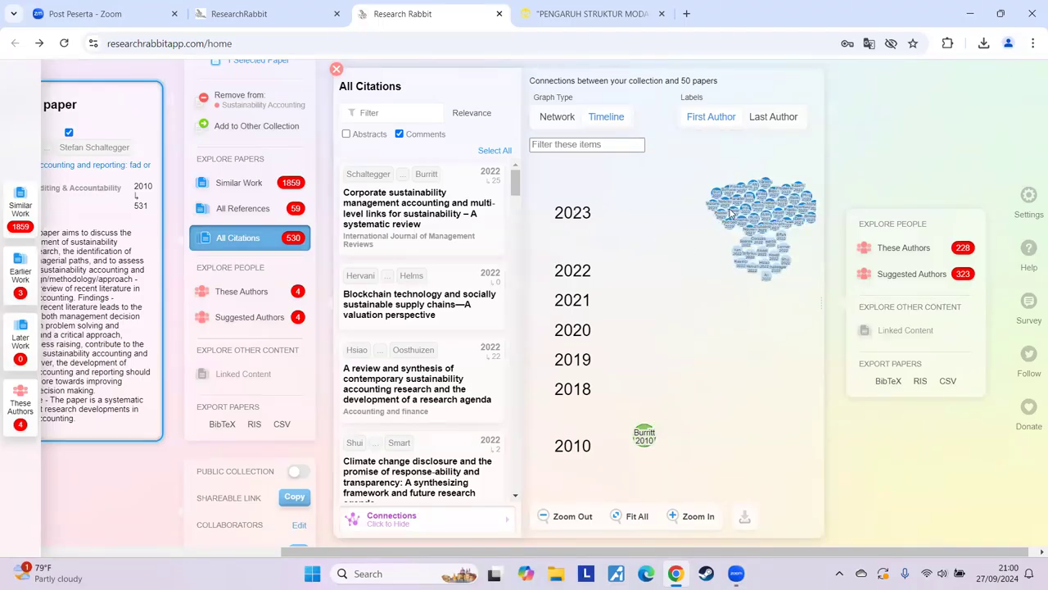
pyautogui.scroll(5, 731, 213)
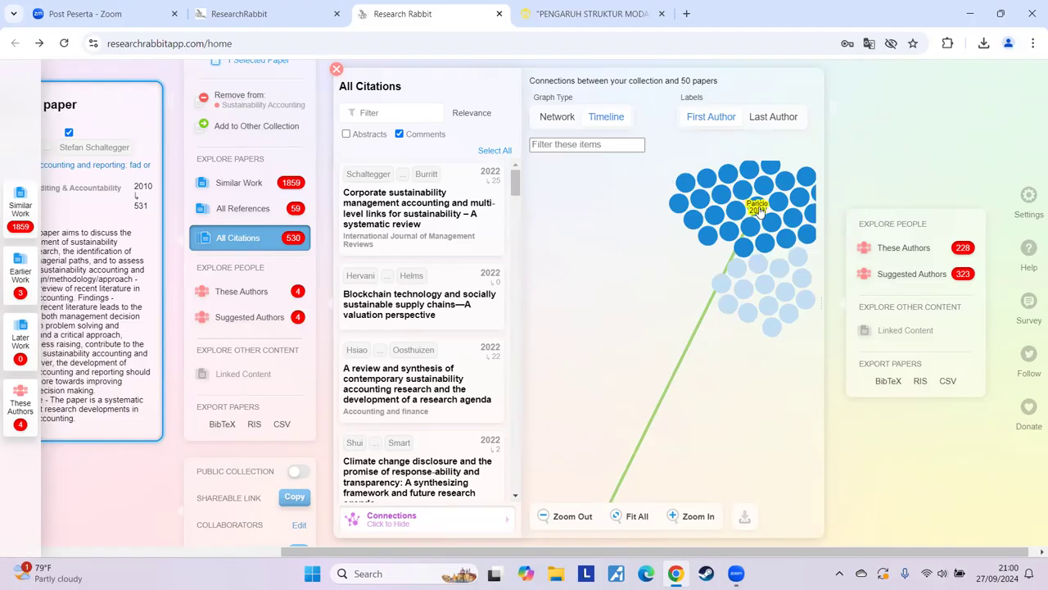
pyautogui.scroll(5, 760, 211)
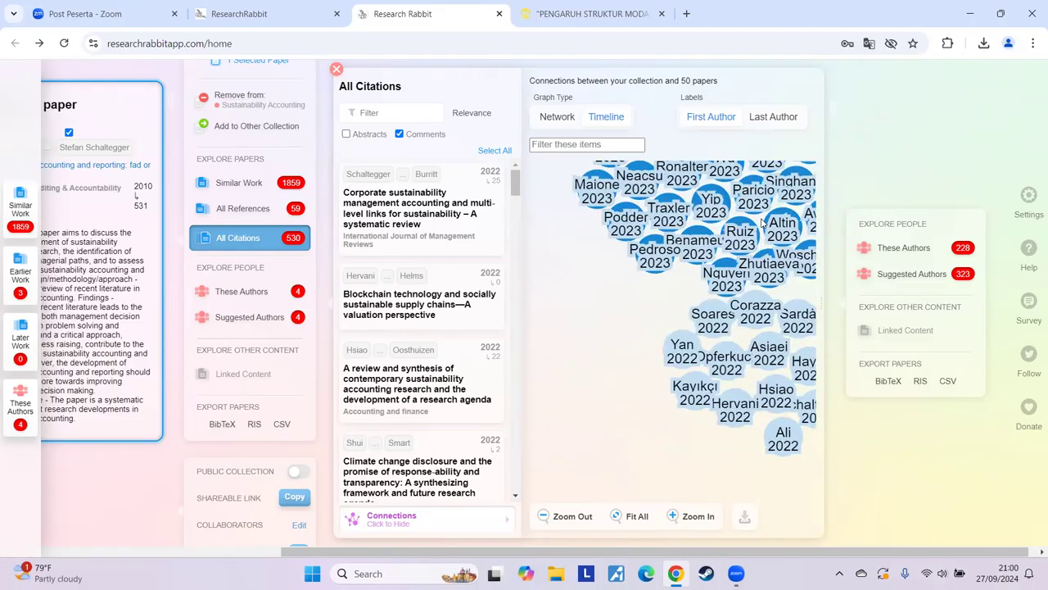
# Step: View the 2023 paper "The Quality of Environmental KPI Disclosure in ESG Reporting for SMEs in Hong Kong" and its publisher page, then close both
pyautogui.click(705, 206)
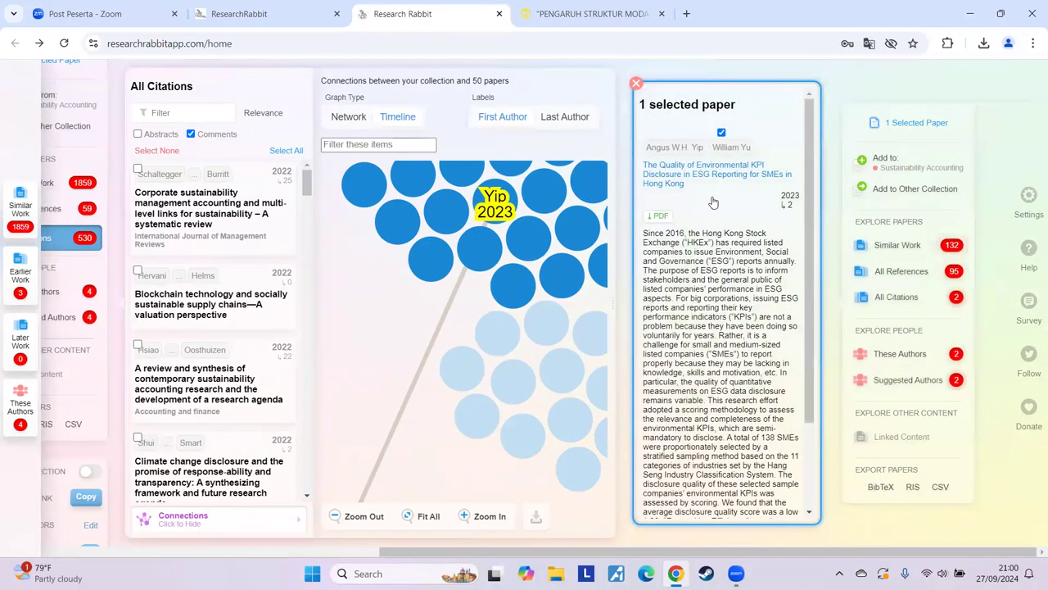
pyautogui.click(729, 174)
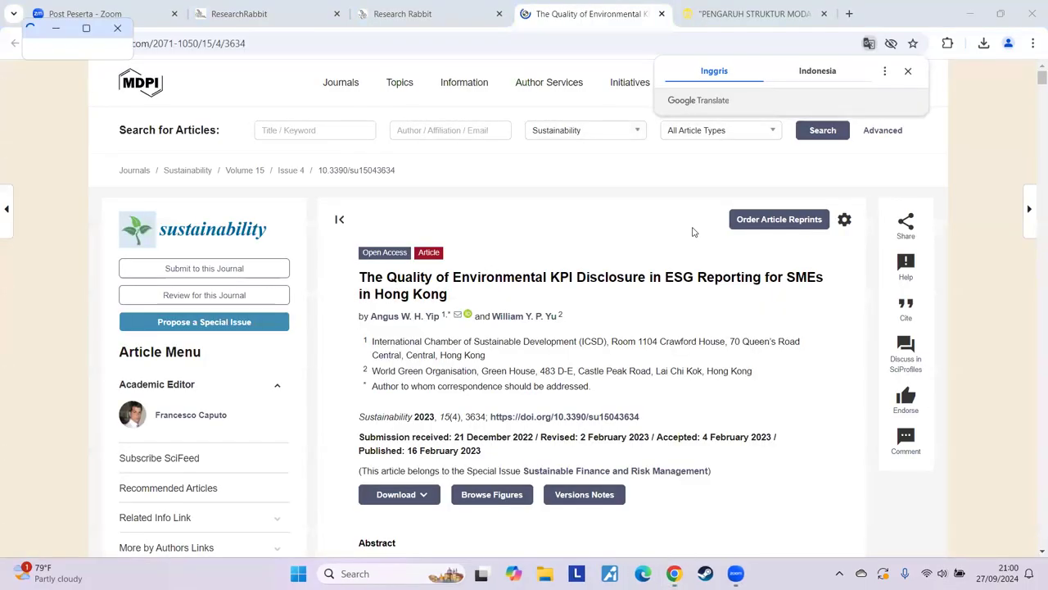
pyautogui.click(908, 71)
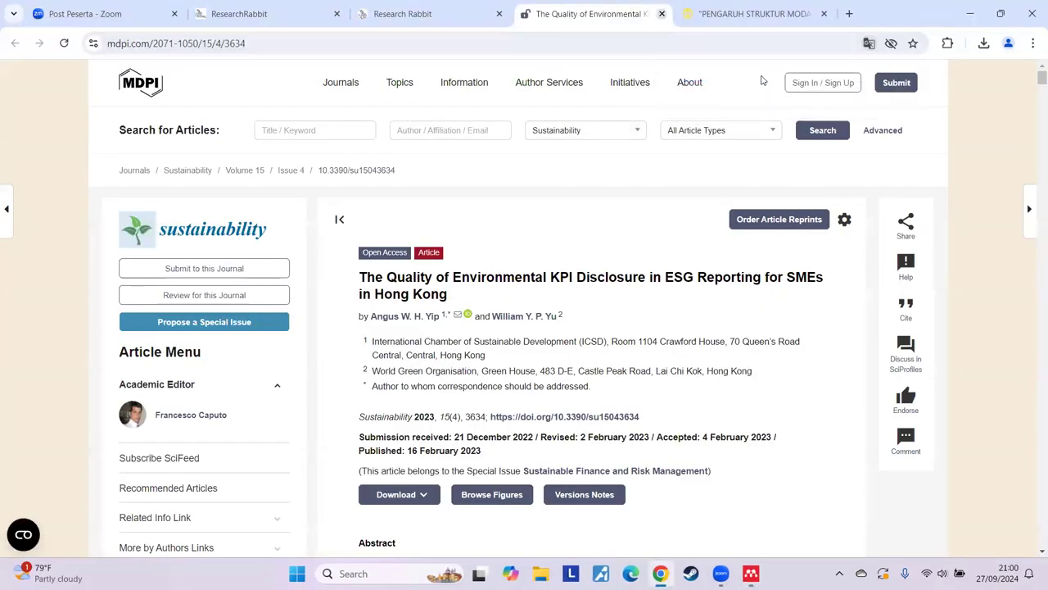
pyautogui.click(661, 14)
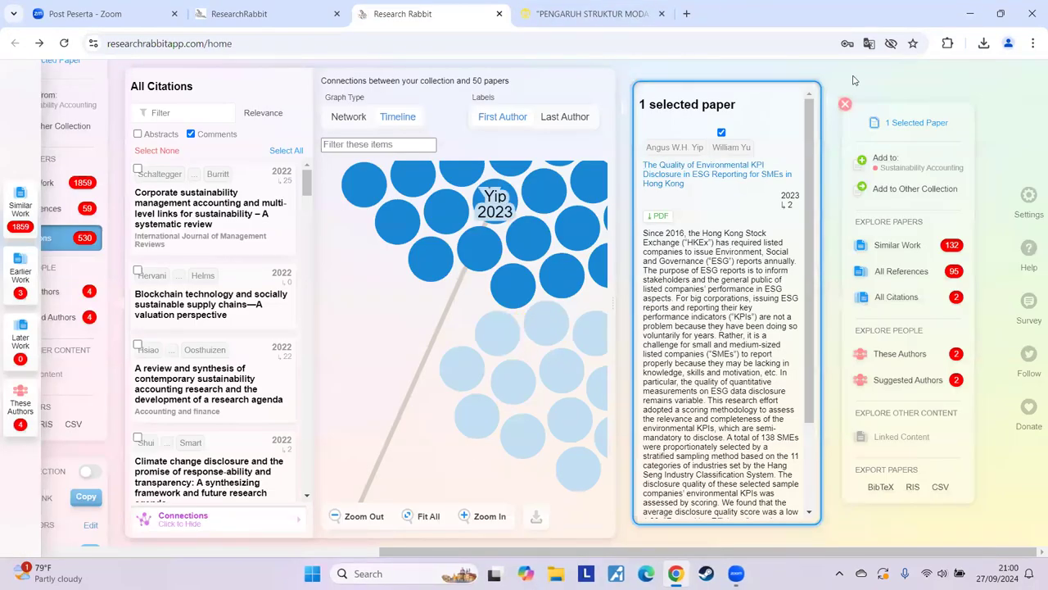
pyautogui.click(638, 85)
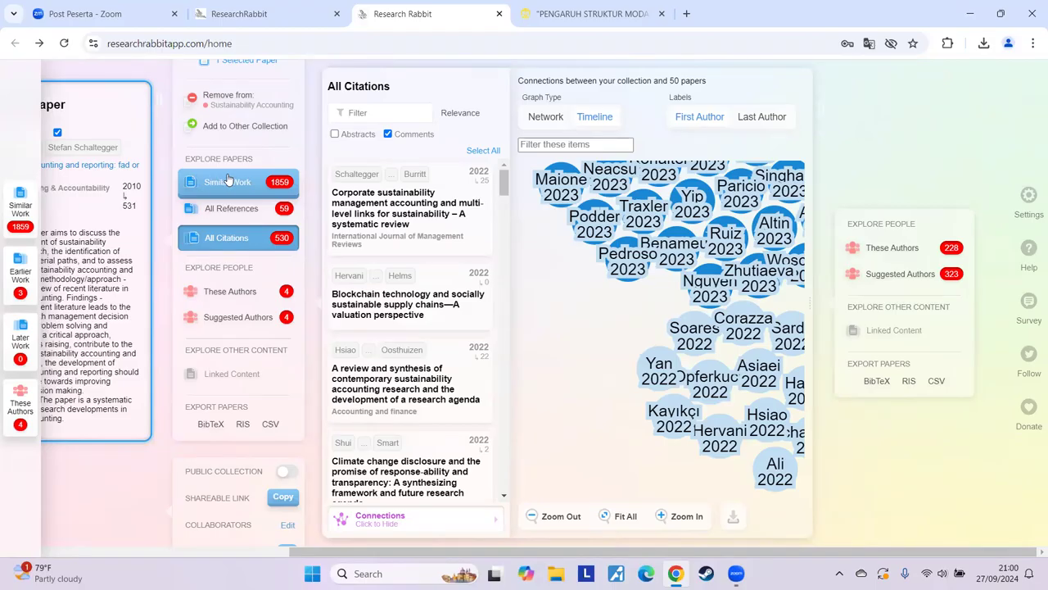
# Step: Compare the source paper's reference network with its citation network and check the source paper's details in the Sustainability Accounting collection
pyautogui.click(233, 210)
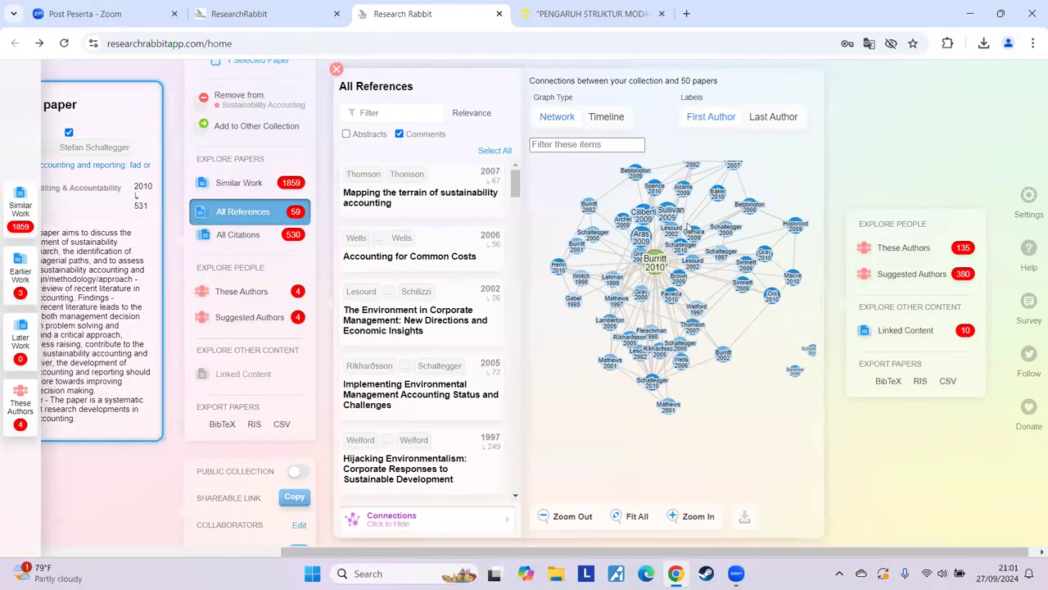
pyautogui.click(232, 236)
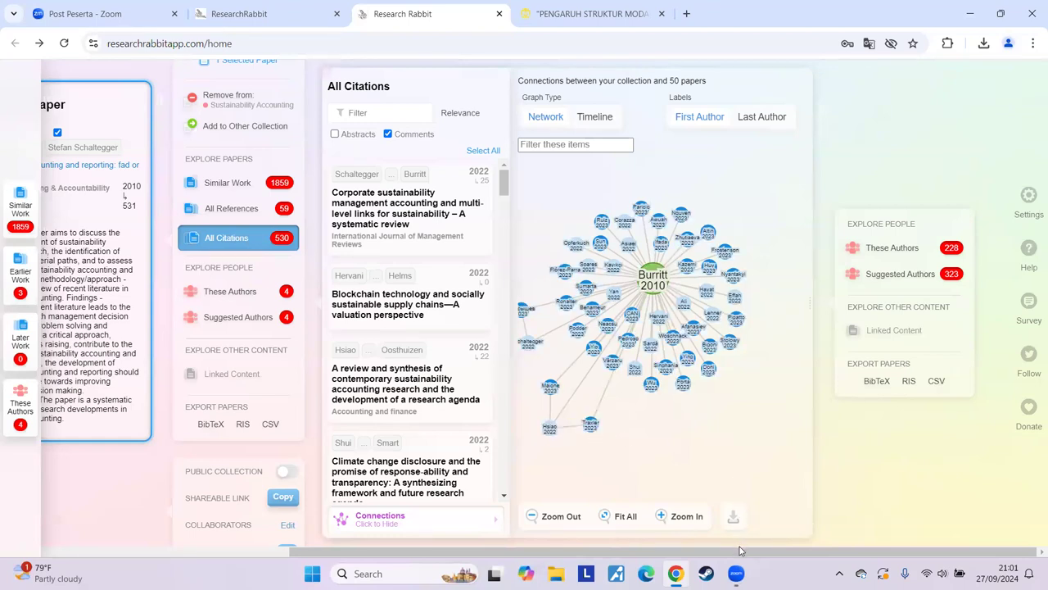
pyautogui.moveTo(742, 554); pyautogui.dragTo(660, 541)
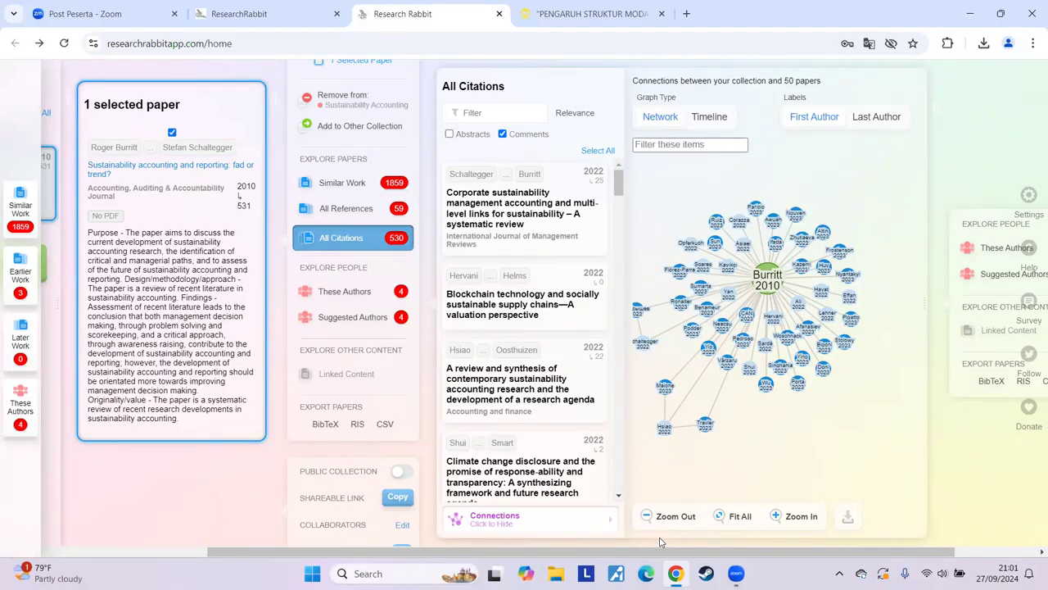
pyautogui.moveTo(660, 551); pyautogui.dragTo(521, 551)
pyautogui.moveTo(171, 210)
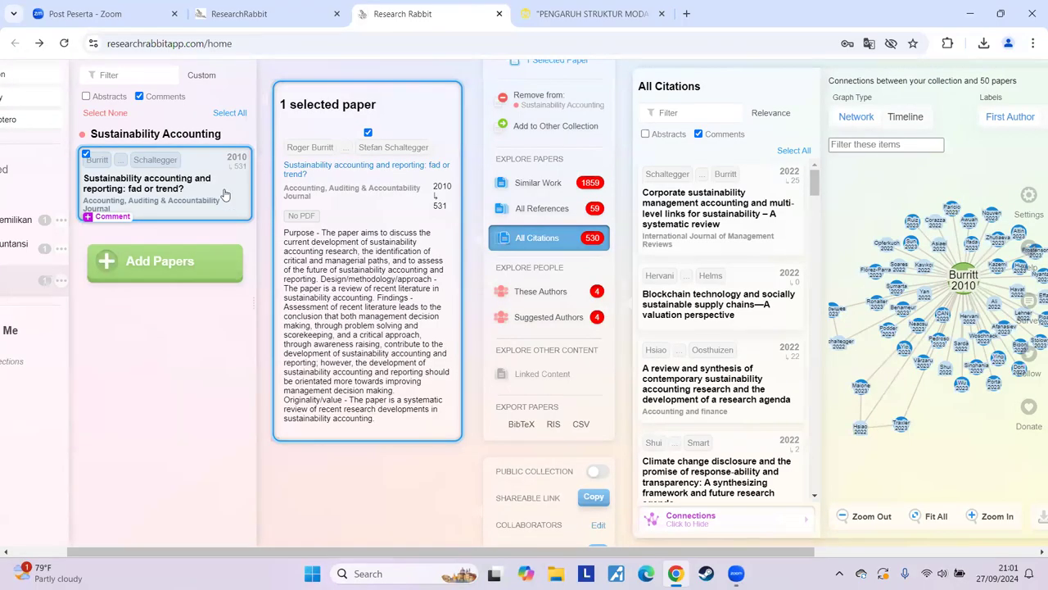
pyautogui.moveTo(544, 555); pyautogui.dragTo(772, 541)
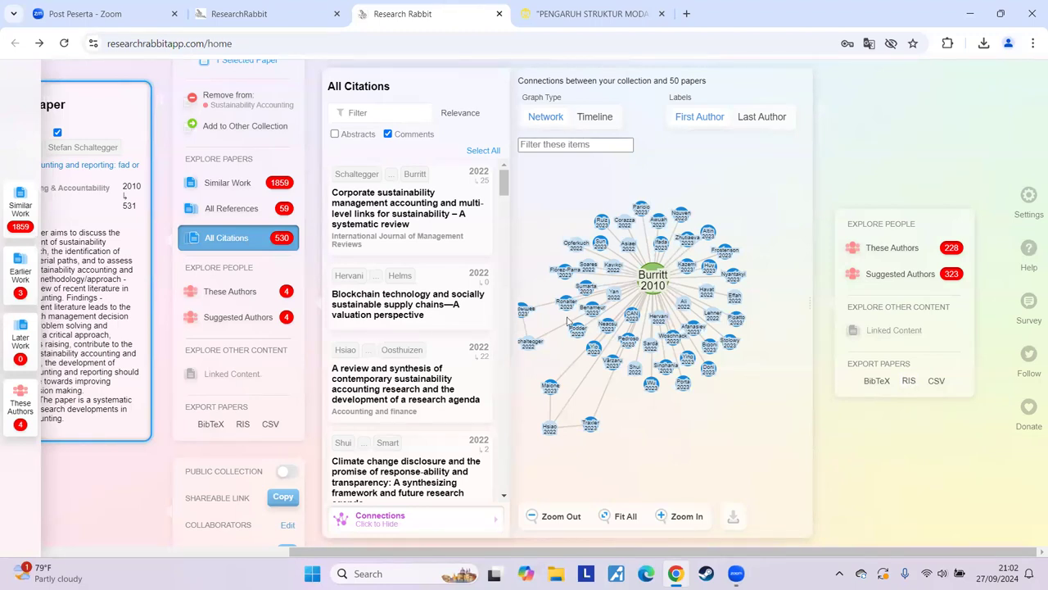
# Step: Display abstracts in the citation list and read through the first 2022 papers, matching them with their network nodes
pyautogui.moveTo(504, 185); pyautogui.dragTo(483, 181)
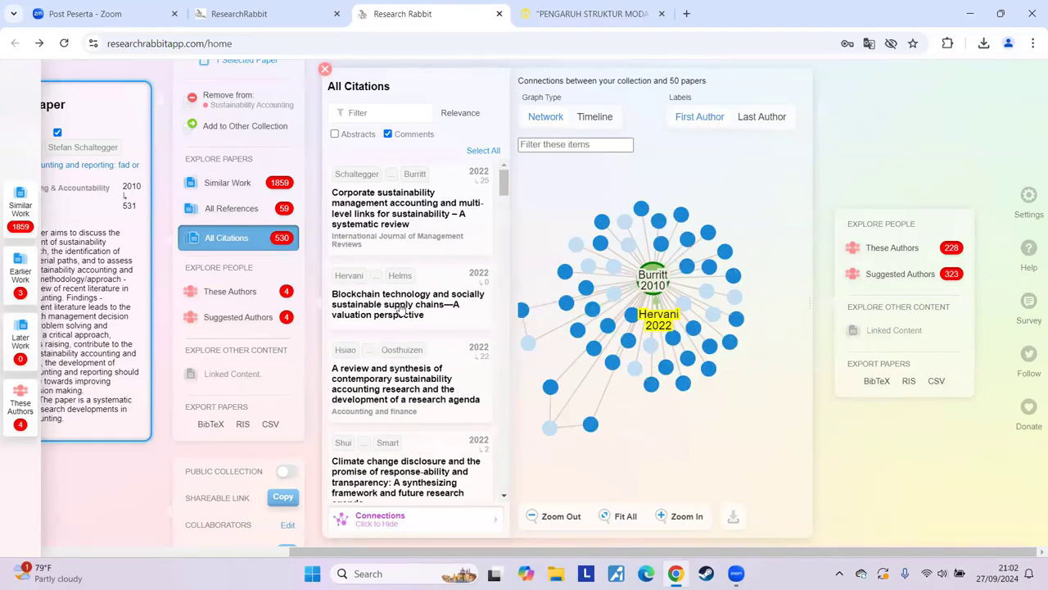
pyautogui.click(334, 135)
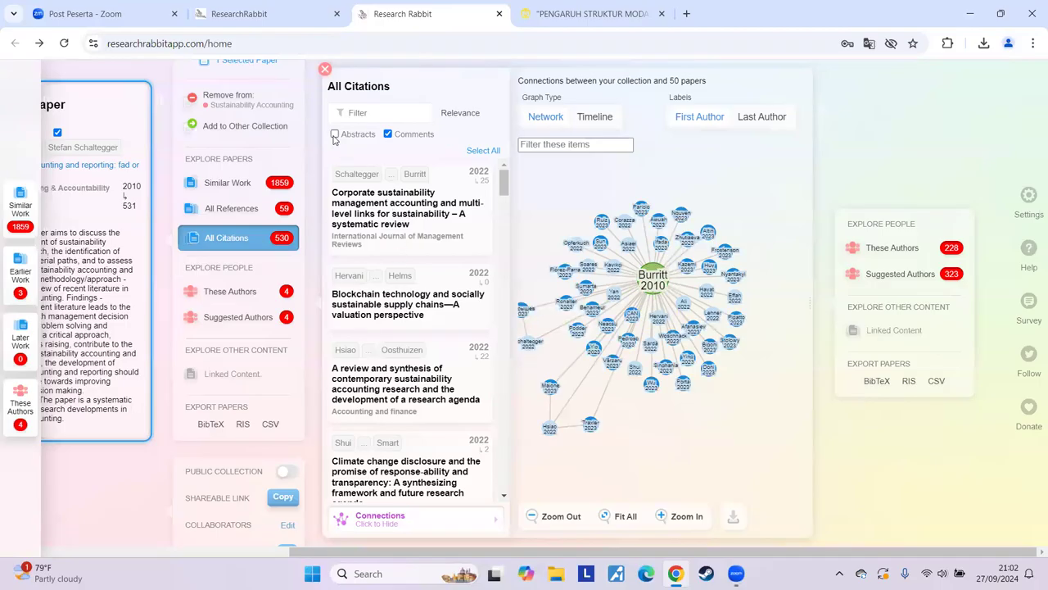
pyautogui.scroll(-5, 401, 299)
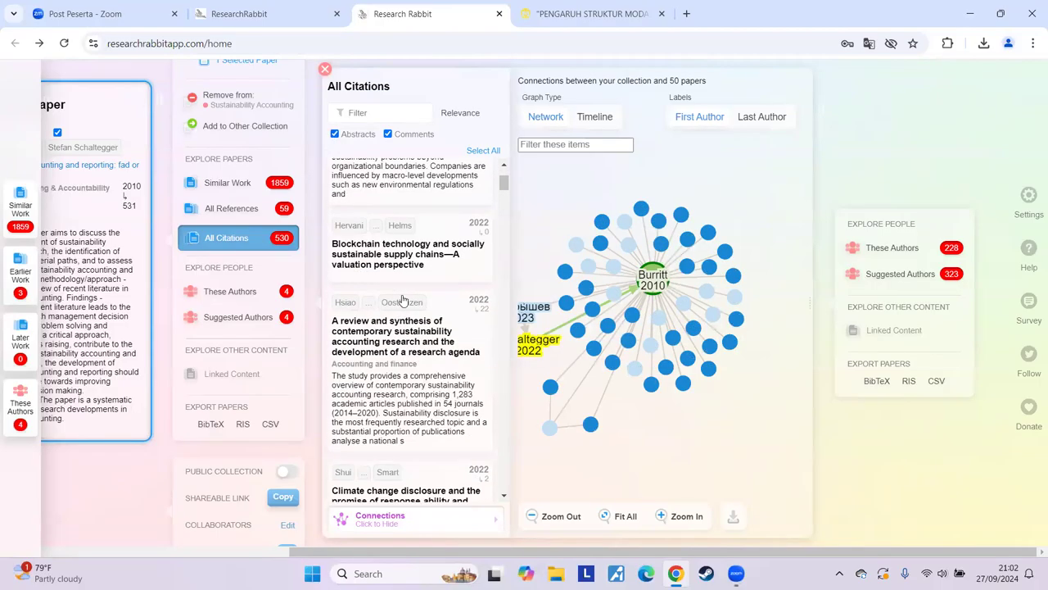
pyautogui.scroll(-3, 403, 301)
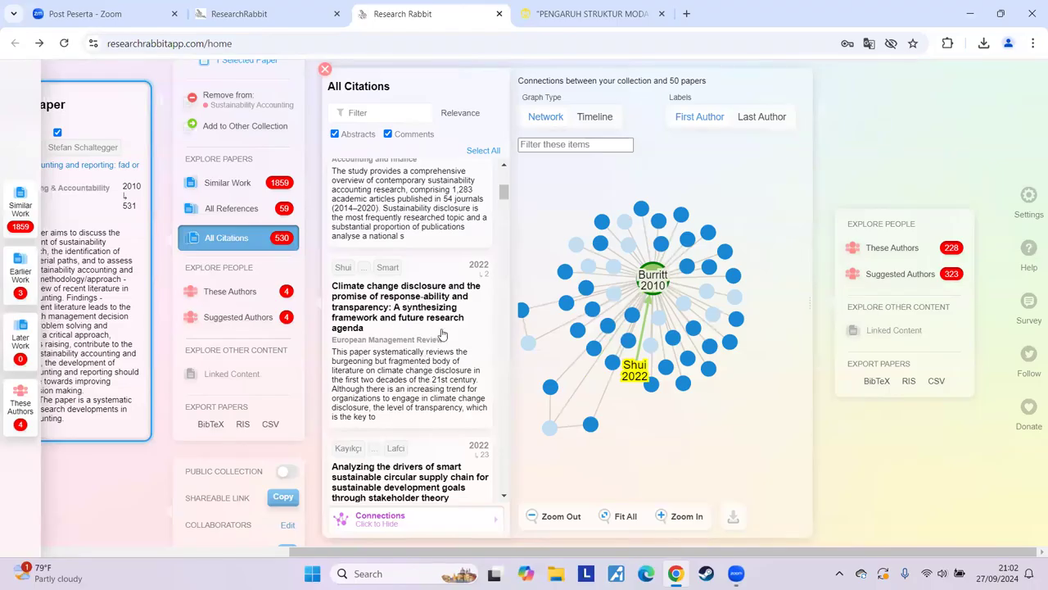
pyautogui.scroll(-3, 416, 370)
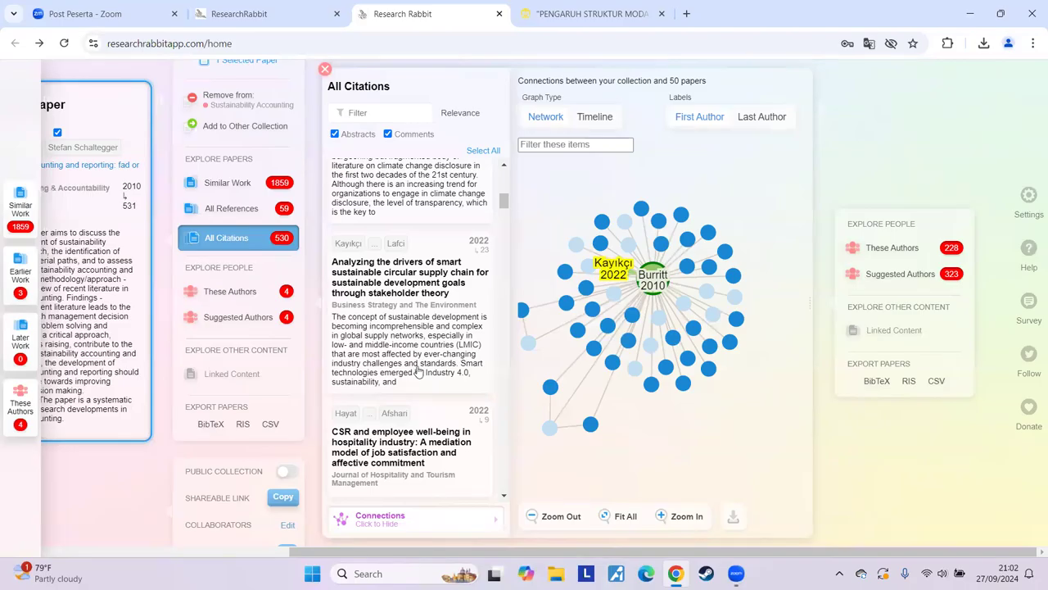
pyautogui.scroll(10, 417, 371)
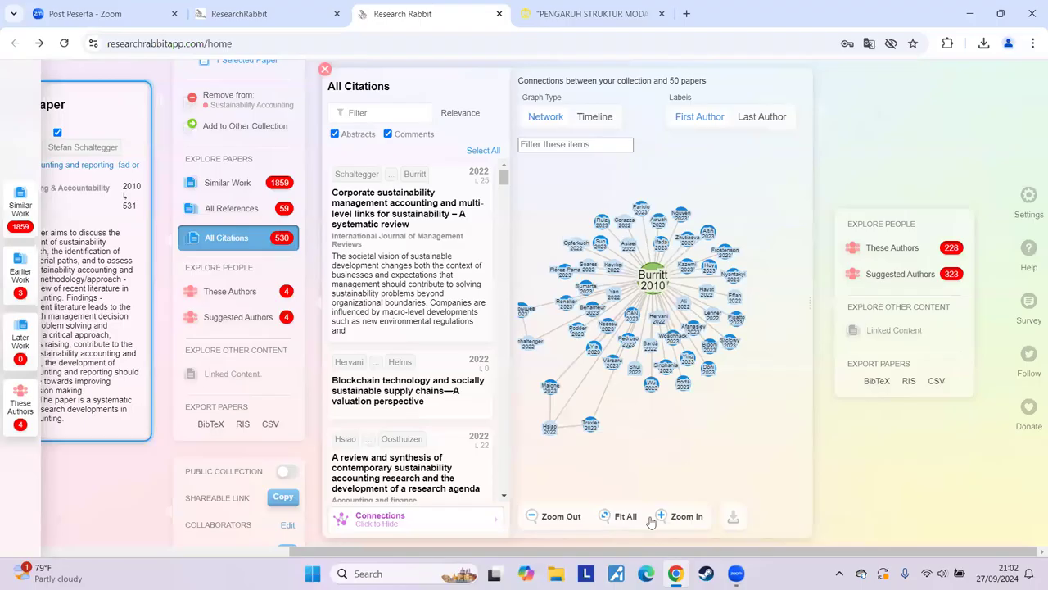
# Step: Review the source paper's abstract beside its citation network and browse further down the list of citing papers
pyautogui.moveTo(724, 554); pyautogui.dragTo(463, 554)
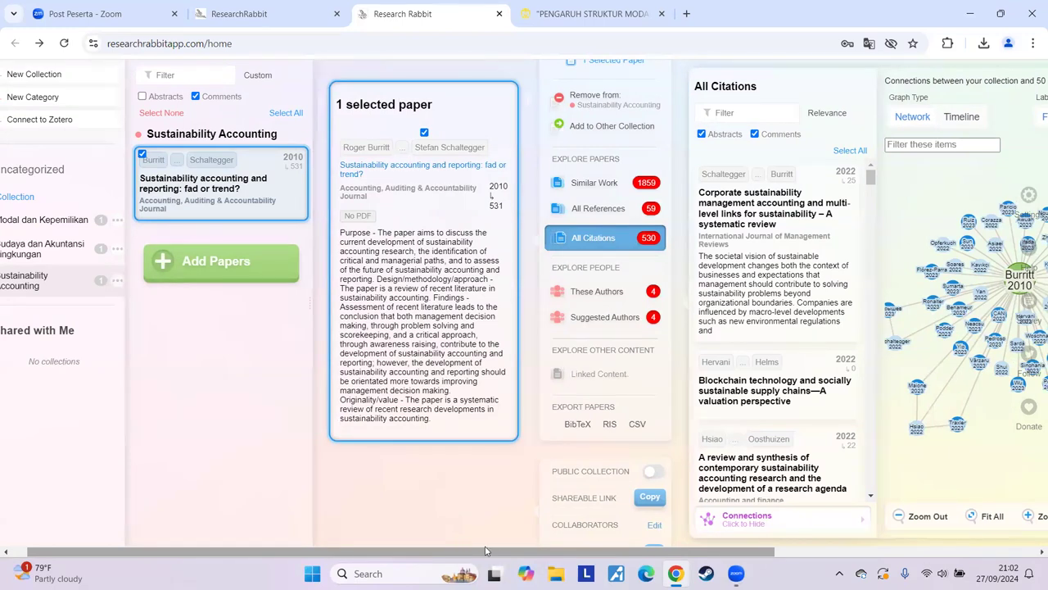
pyautogui.moveTo(495, 550); pyautogui.dragTo(580, 554)
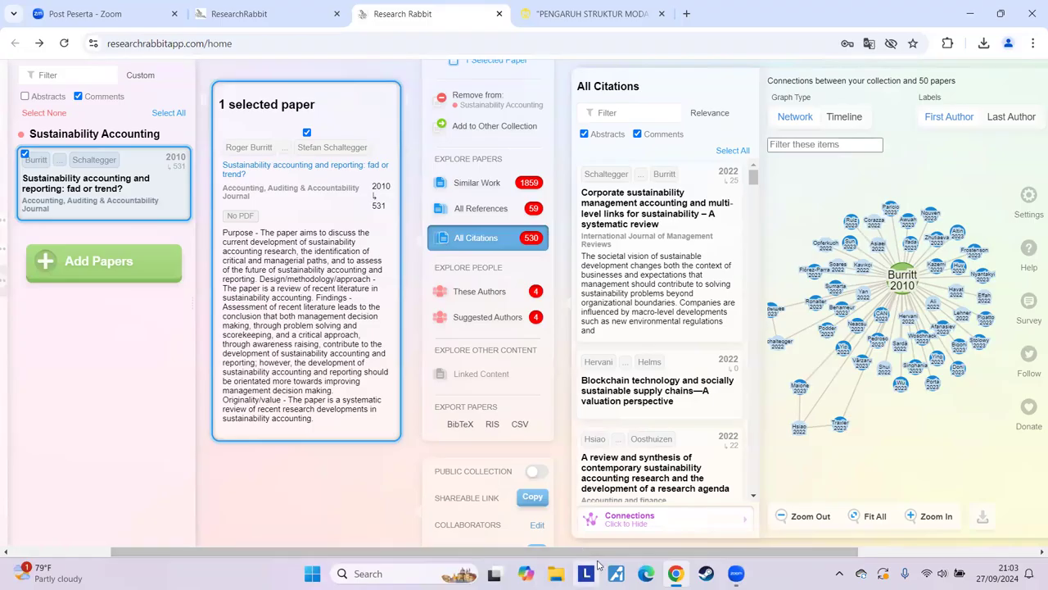
pyautogui.moveTo(579, 552); pyautogui.dragTo(609, 553)
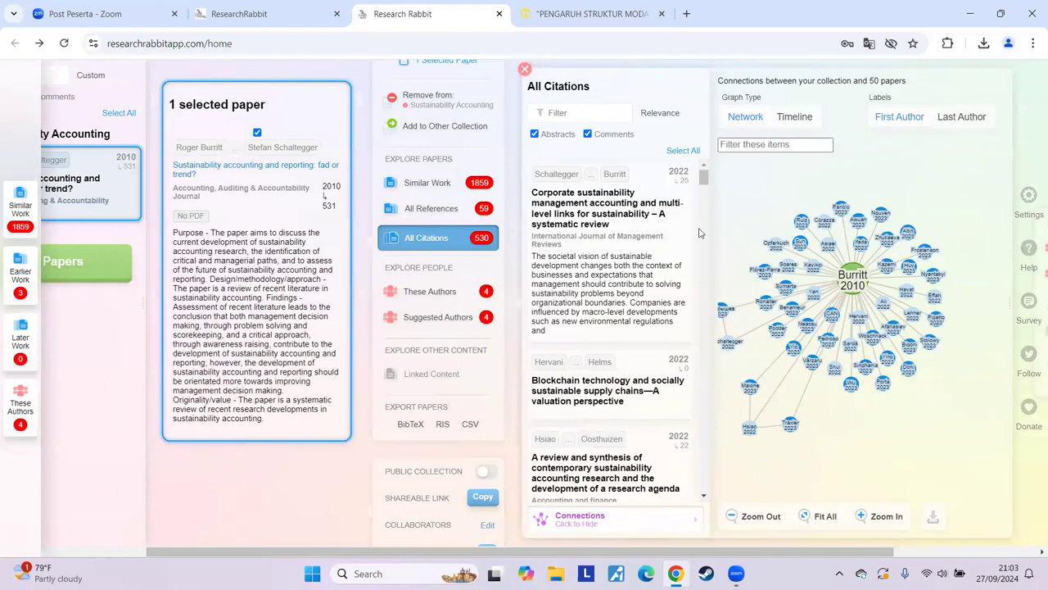
pyautogui.moveTo(705, 179); pyautogui.dragTo(705, 204)
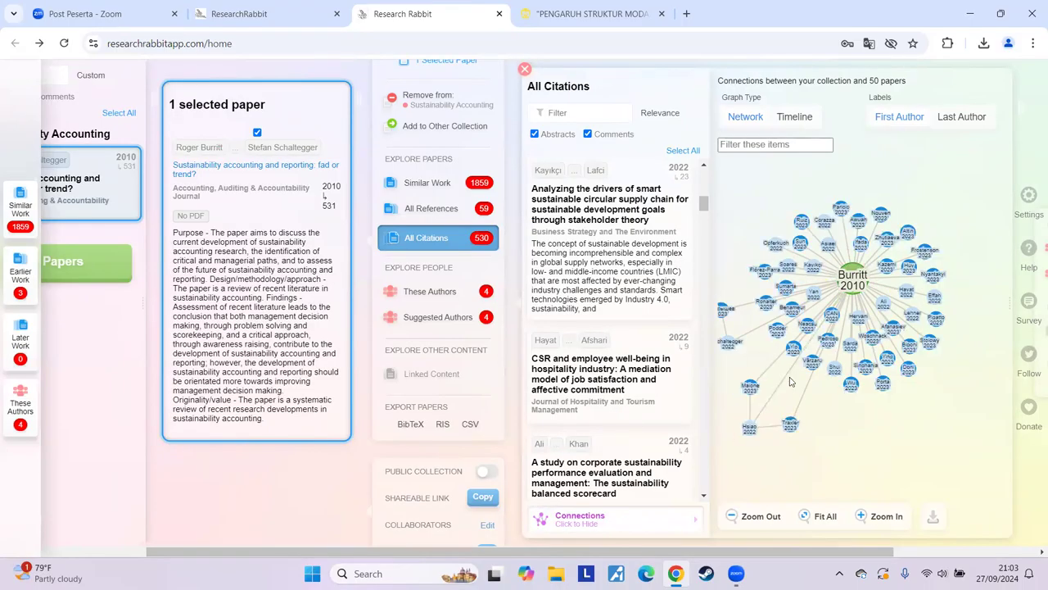
# Step: Browse further down the citing papers and review the citation network alongside the source paper's abstract and the Sustainability Accounting collection
pyautogui.moveTo(704, 203); pyautogui.dragTo(713, 256)
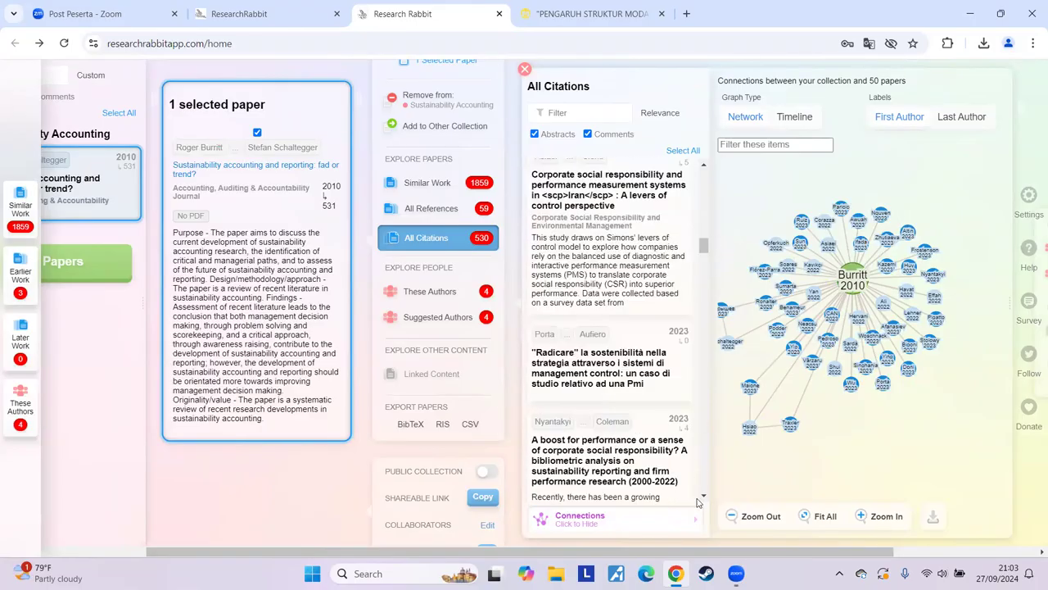
pyautogui.moveTo(697, 553); pyautogui.dragTo(678, 530)
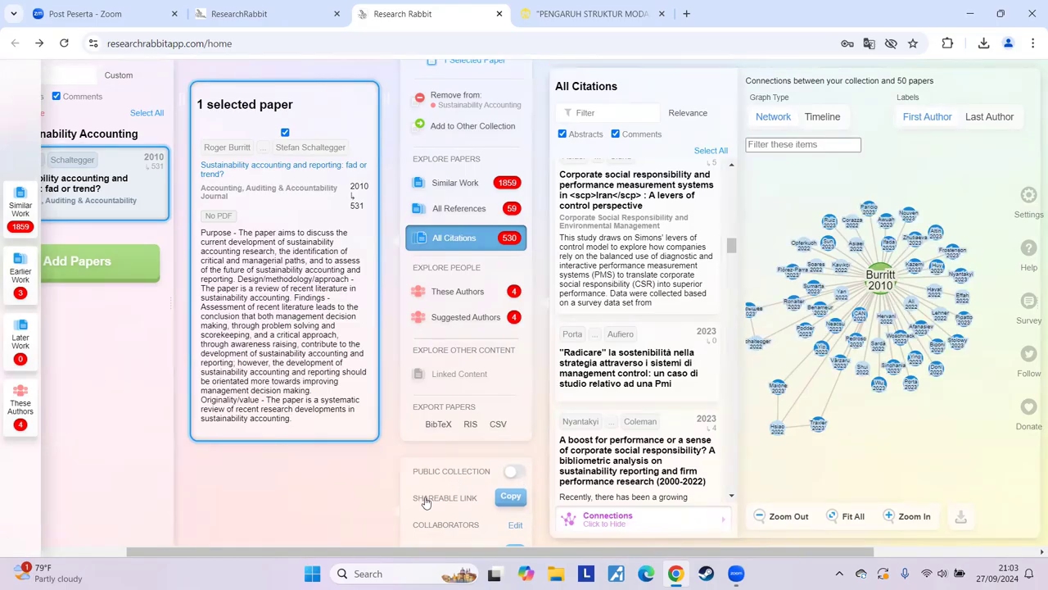
pyautogui.moveTo(548, 555); pyautogui.dragTo(426, 549)
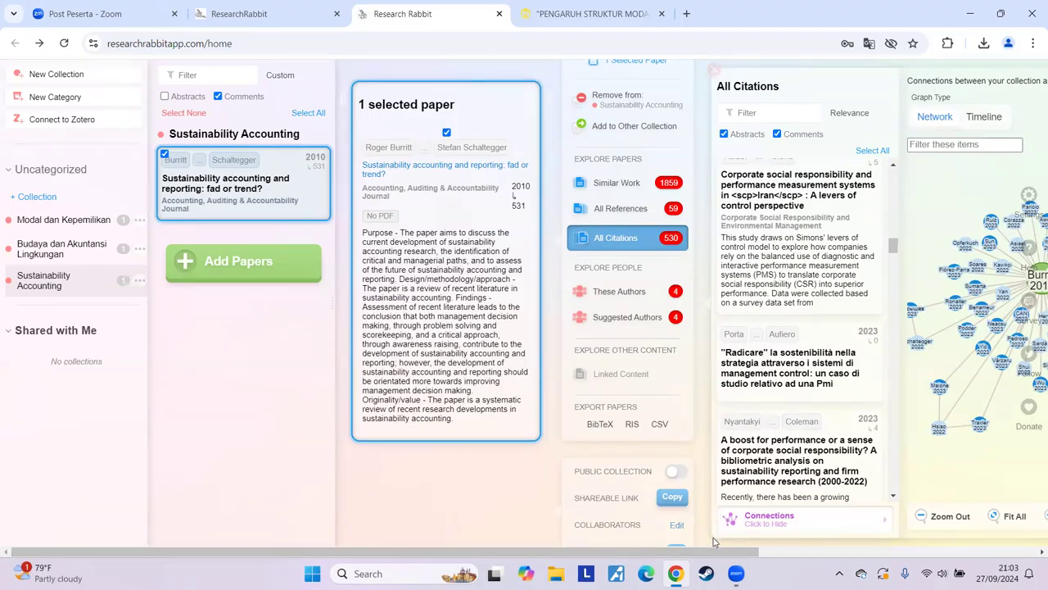
pyautogui.moveTo(718, 556); pyautogui.dragTo(780, 555)
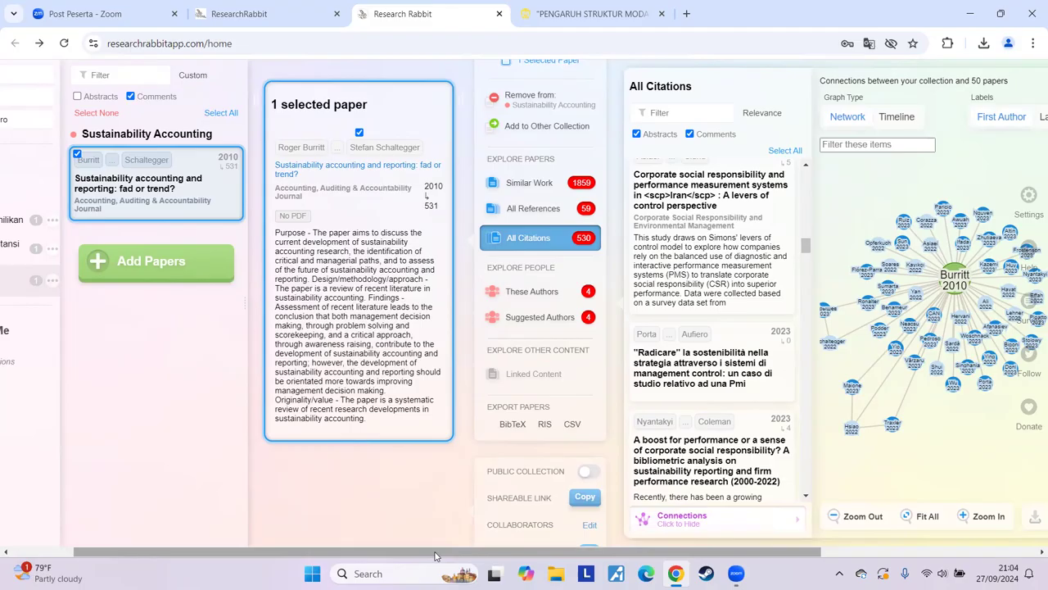
pyautogui.moveTo(435, 556); pyautogui.dragTo(347, 556)
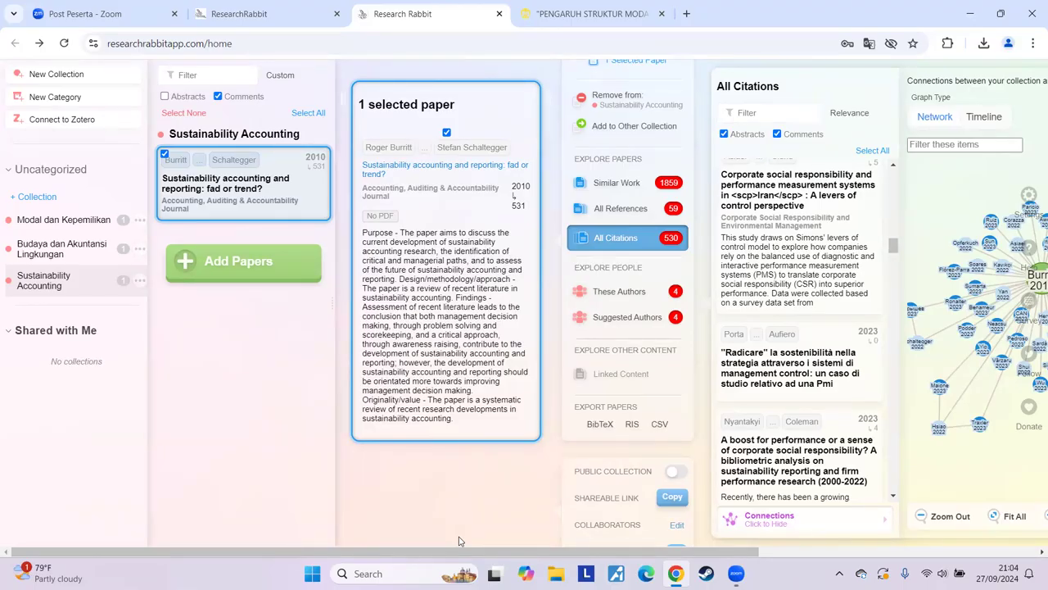
pyautogui.moveTo(366, 407)
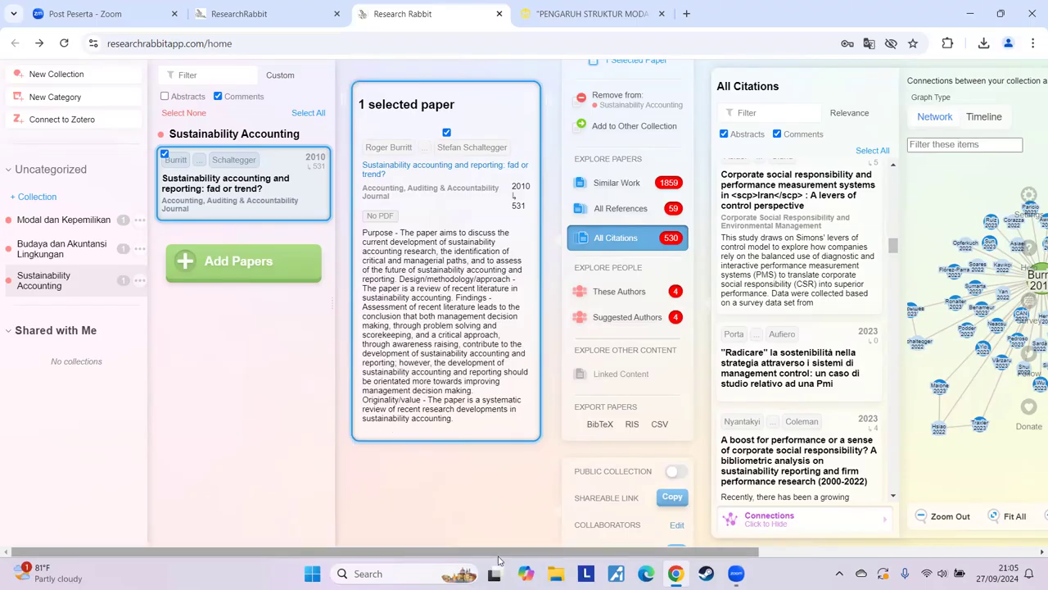
pyautogui.moveTo(499, 554); pyautogui.dragTo(711, 562)
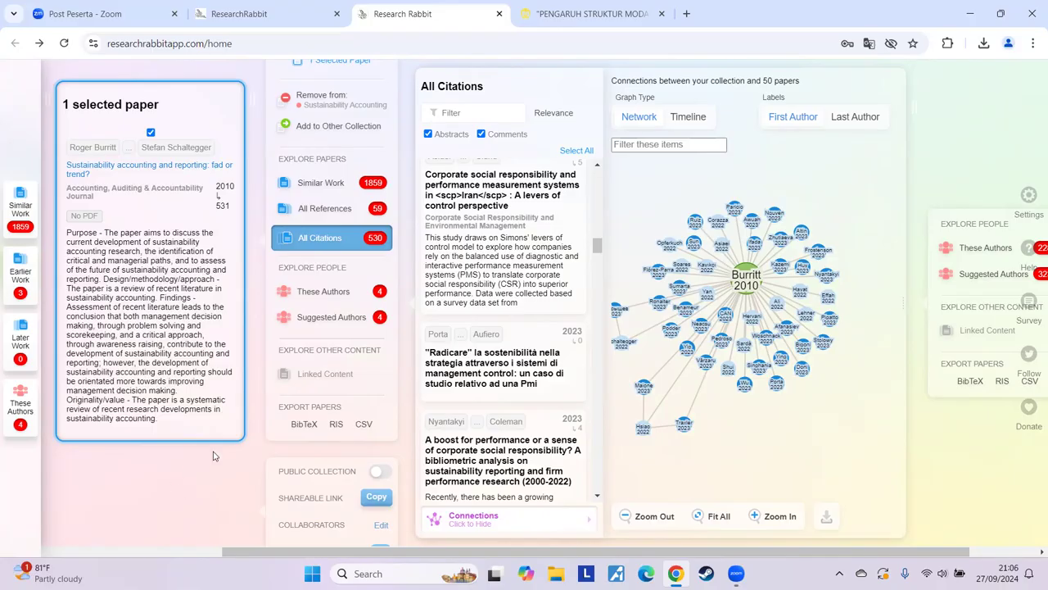
pyautogui.moveTo(475, 555); pyautogui.dragTo(544, 554)
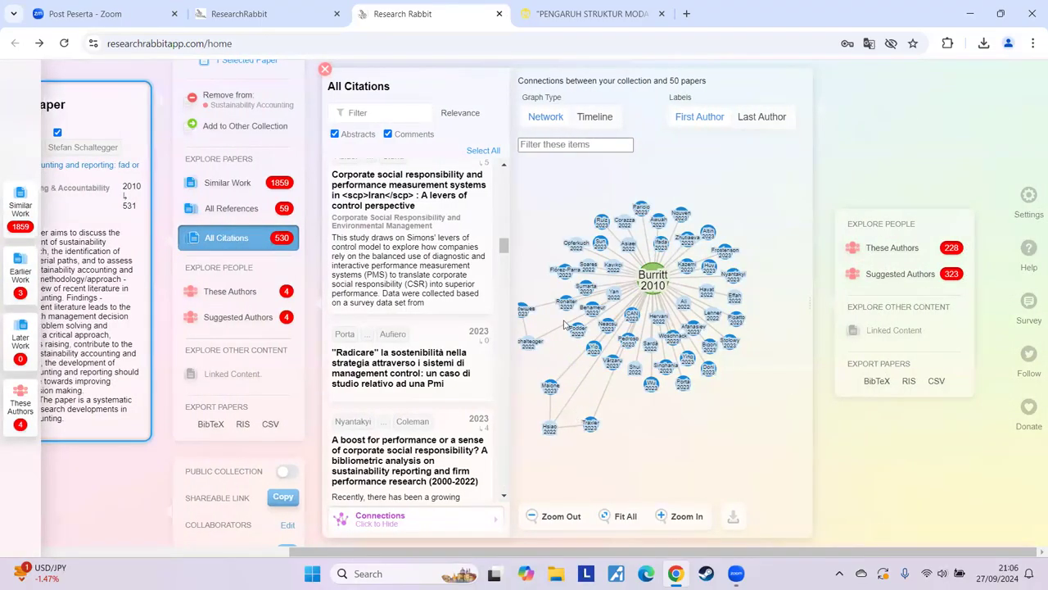
pyautogui.scroll(-1, 550, 306)
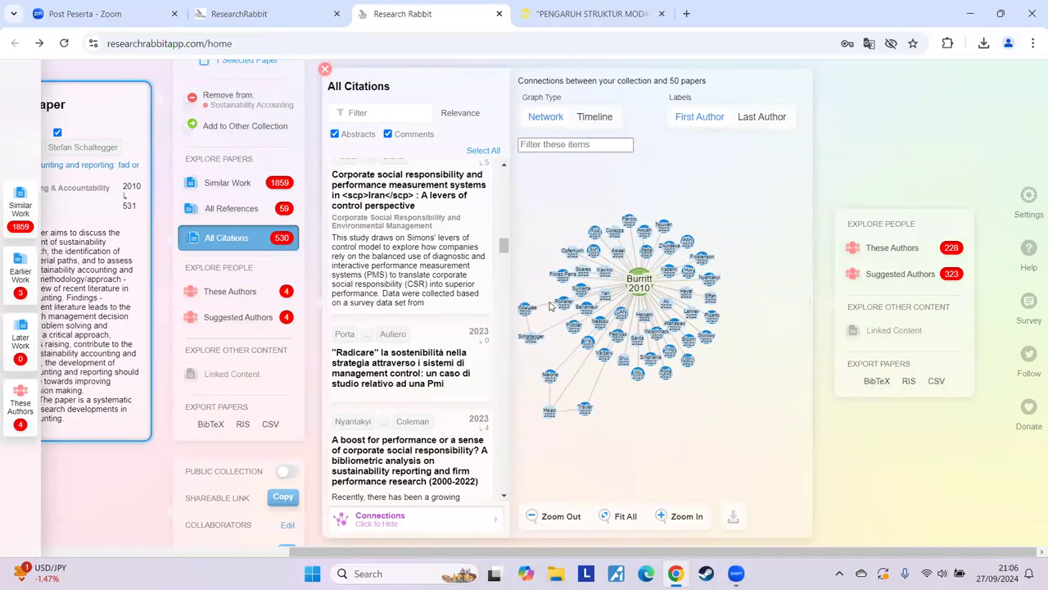
# Step: Explore the authors of the citing papers, view the details of the Steyr Mannlicher author, and compare them with the source paper
pyautogui.click(914, 259)
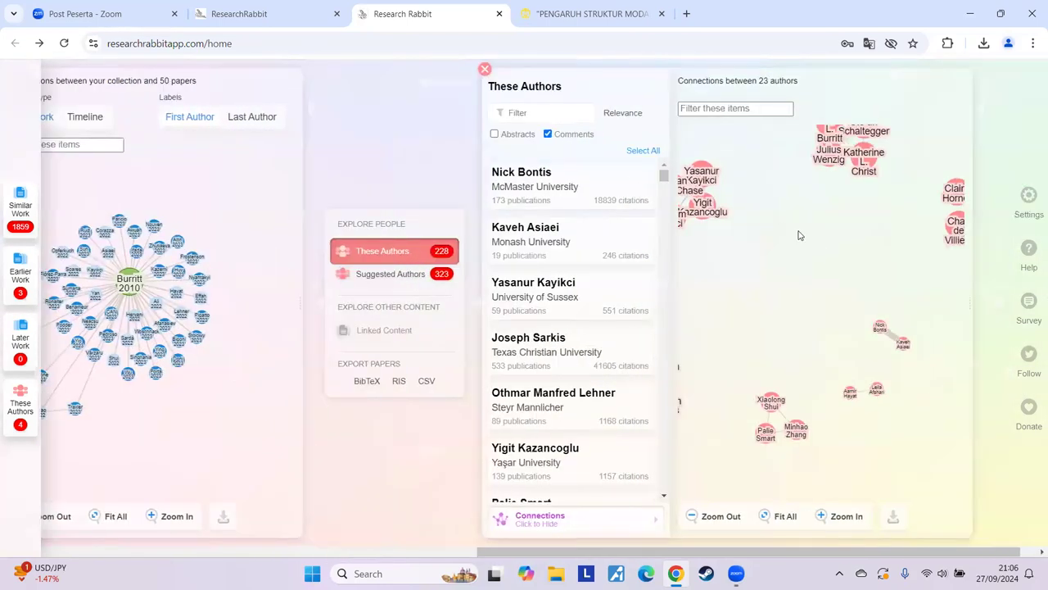
pyautogui.click(549, 402)
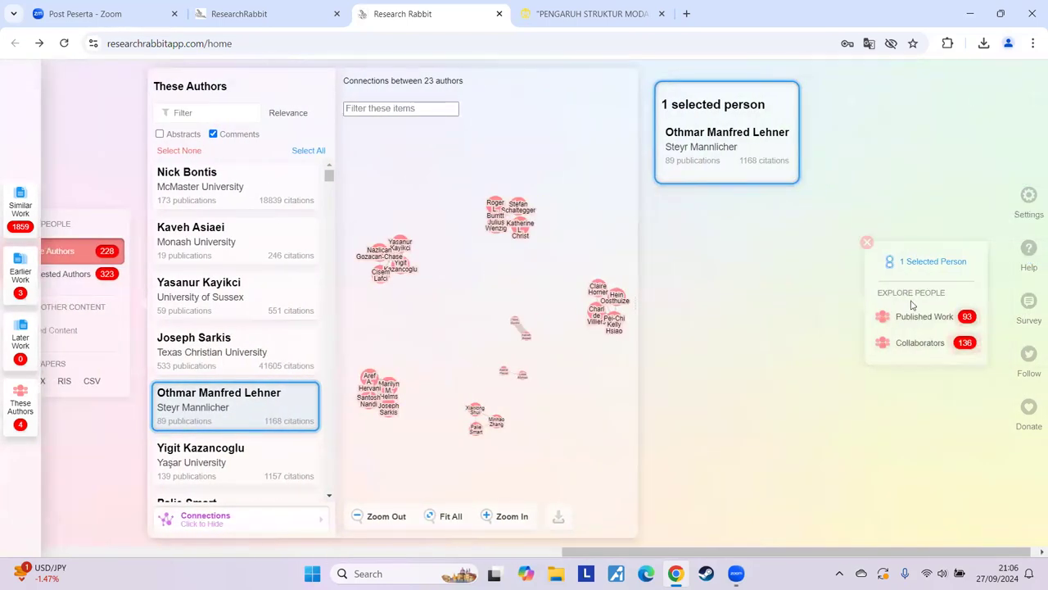
pyautogui.moveTo(826, 552); pyautogui.dragTo(246, 553)
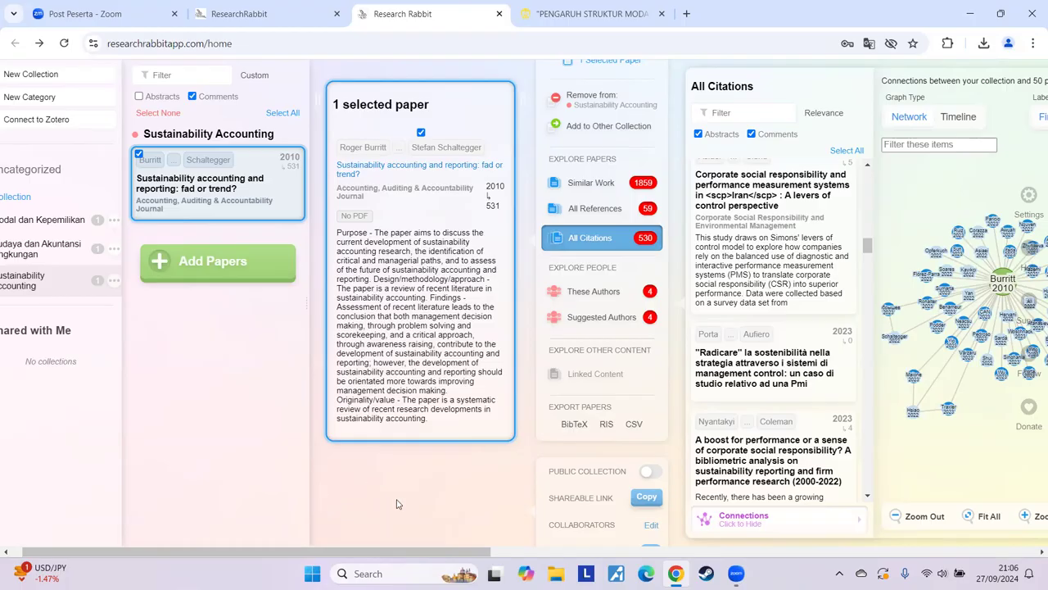
pyautogui.hscroll(-1, 361, 555)
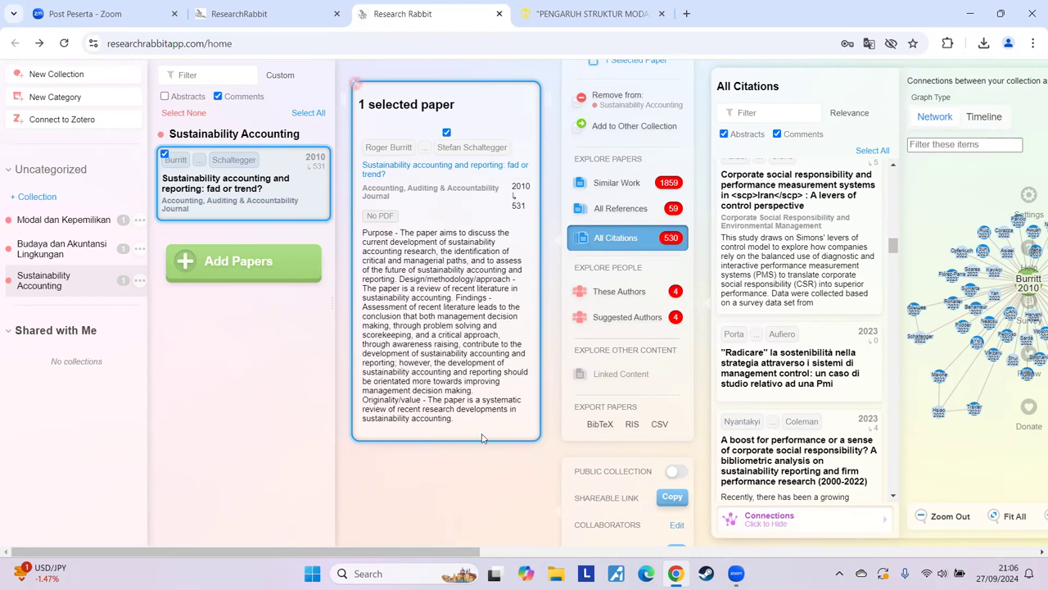
pyautogui.click(702, 553)
pyautogui.click(702, 553)
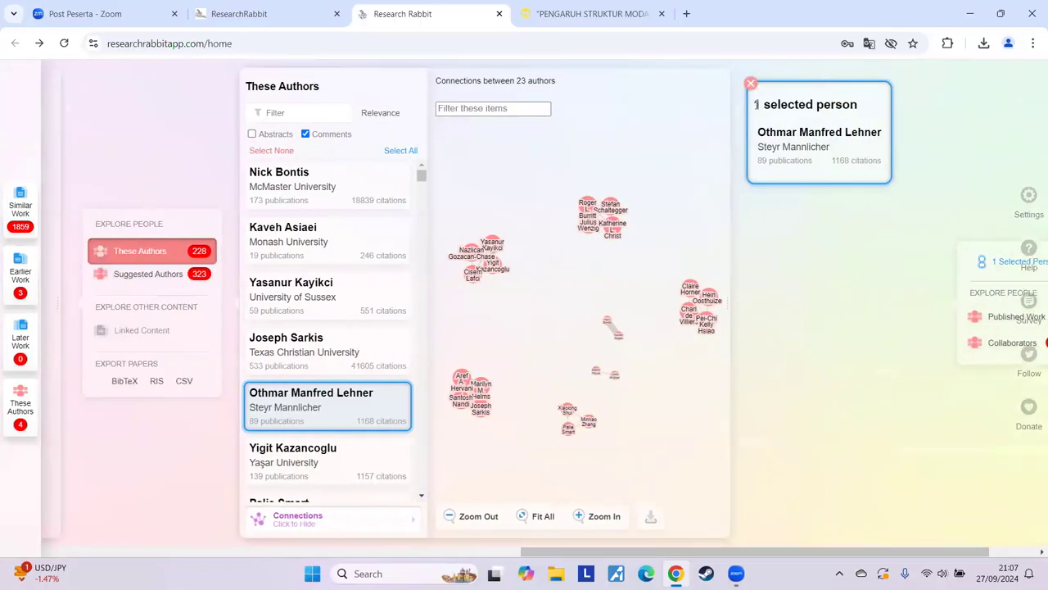
# Step: Close the author details, author list and citation views to return to the Sustainability Accounting collection overview
pyautogui.click(748, 86)
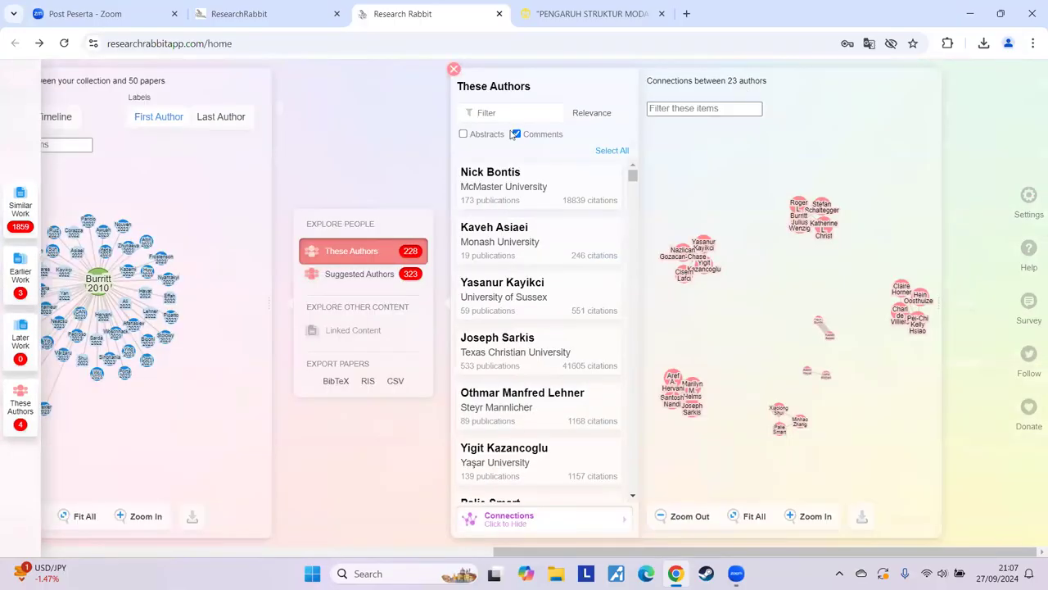
pyautogui.click(453, 69)
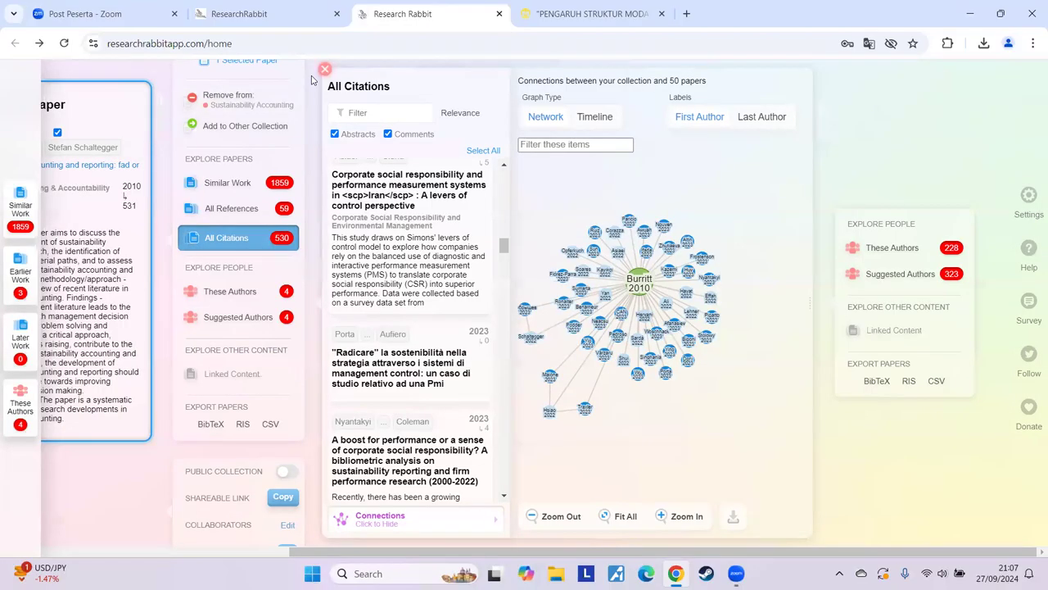
pyautogui.click(324, 70)
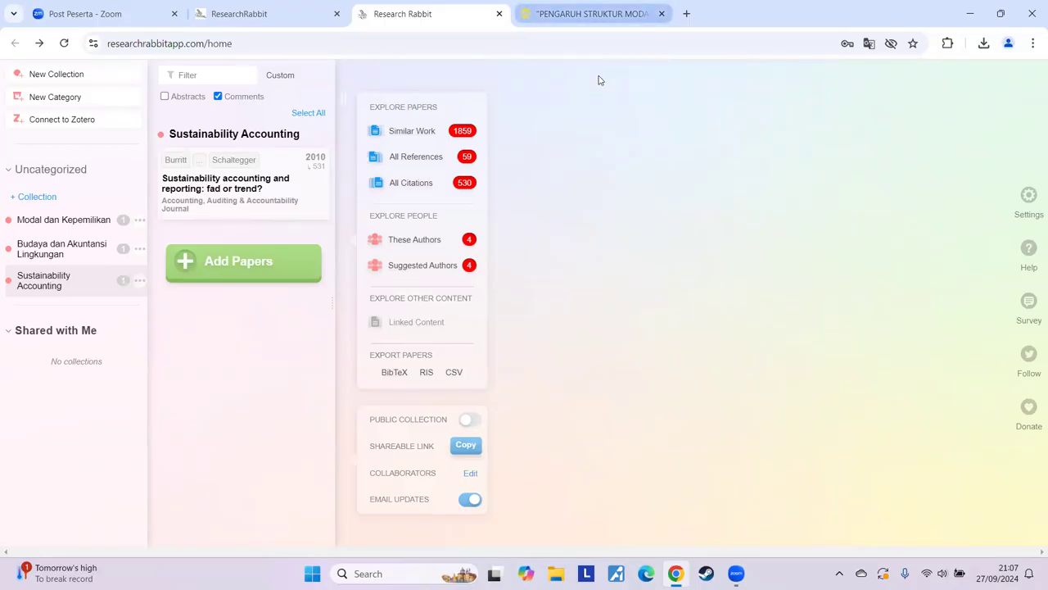
# Step: Replace the journal article page with Google, search for "jenni ai" and open the Jenni AI website
pyautogui.moveTo(598, 79)
pyautogui.hotkey('ctrl', 'Tab')
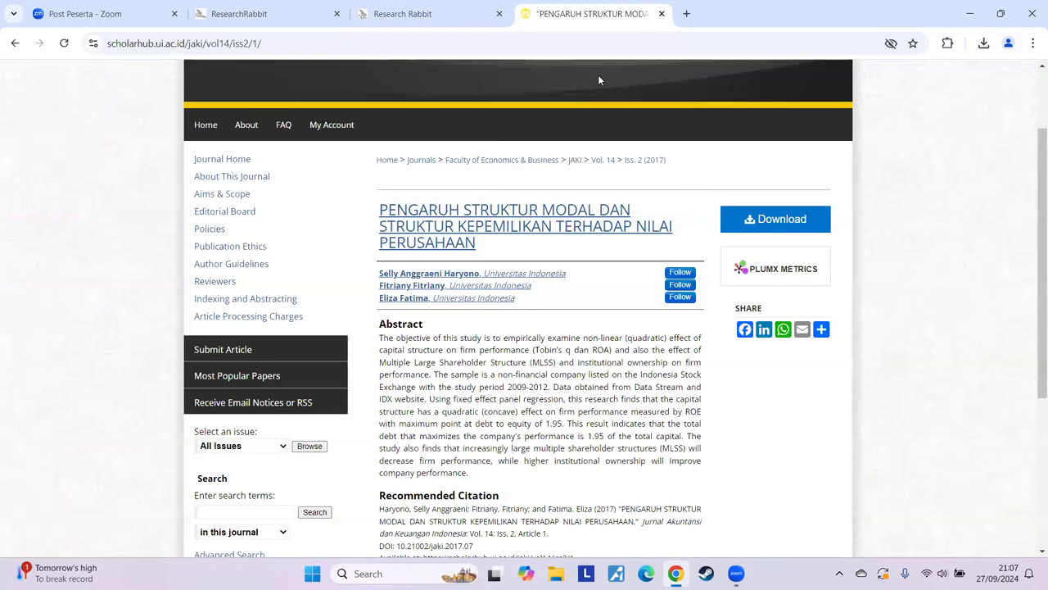
pyautogui.hotkey('ctrl', 'l')
pyautogui.write('go')
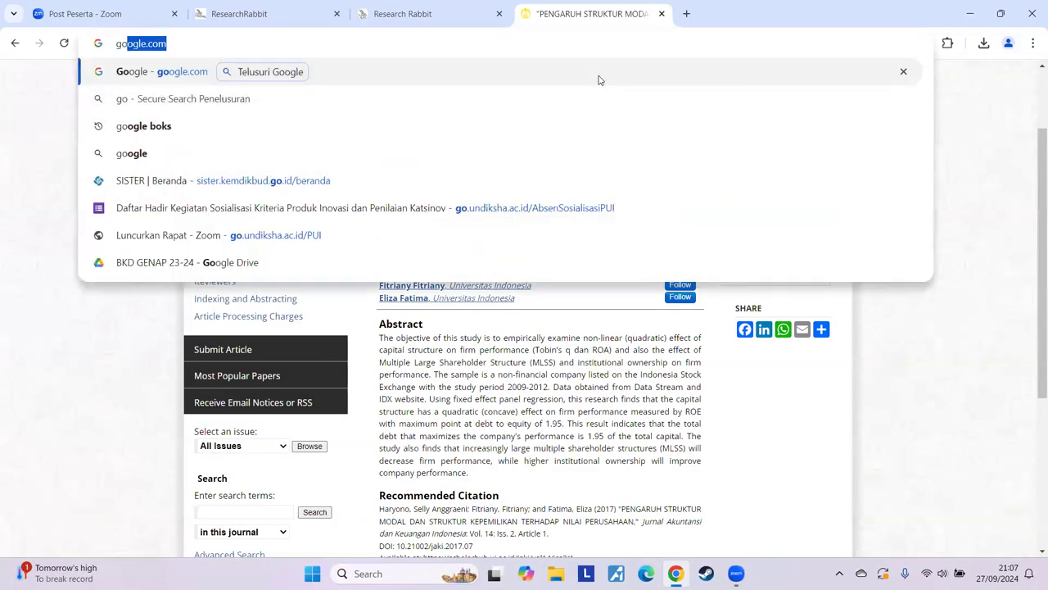
pyautogui.press('Return')
pyautogui.write('jenni a')
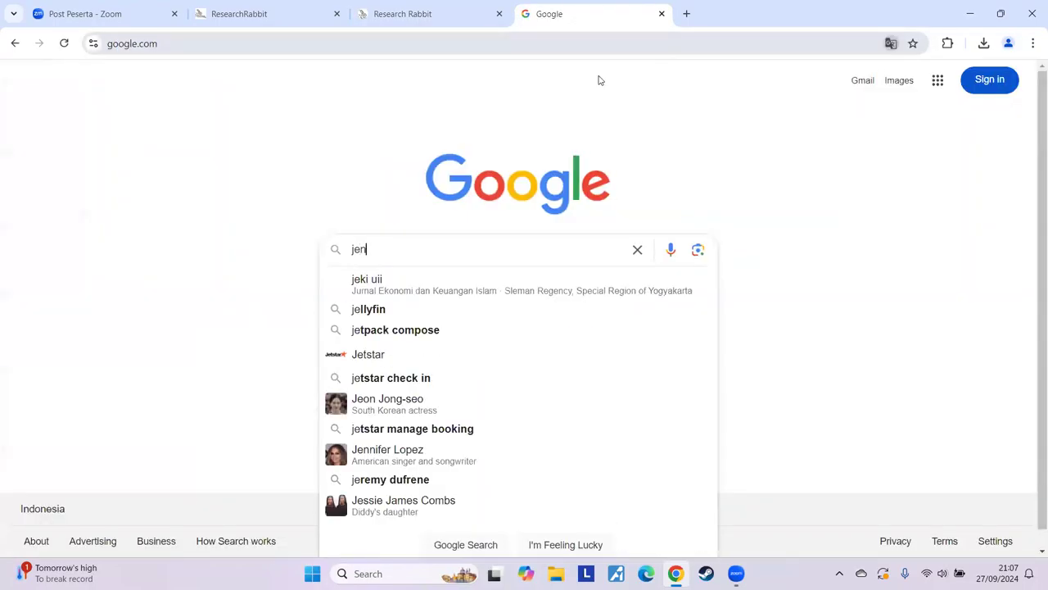
pyautogui.press('Return')
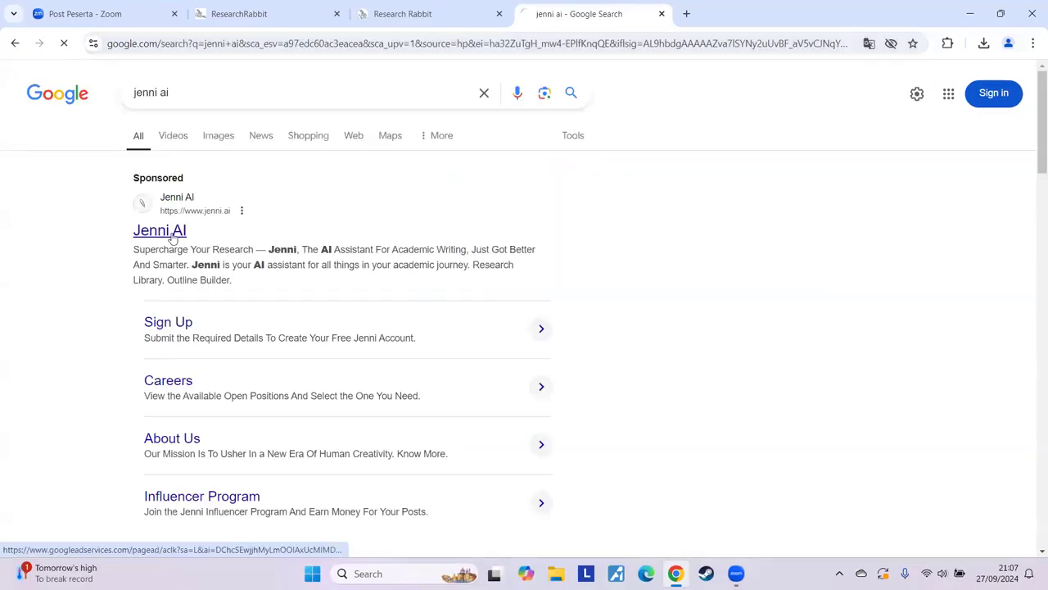
pyautogui.click(173, 235)
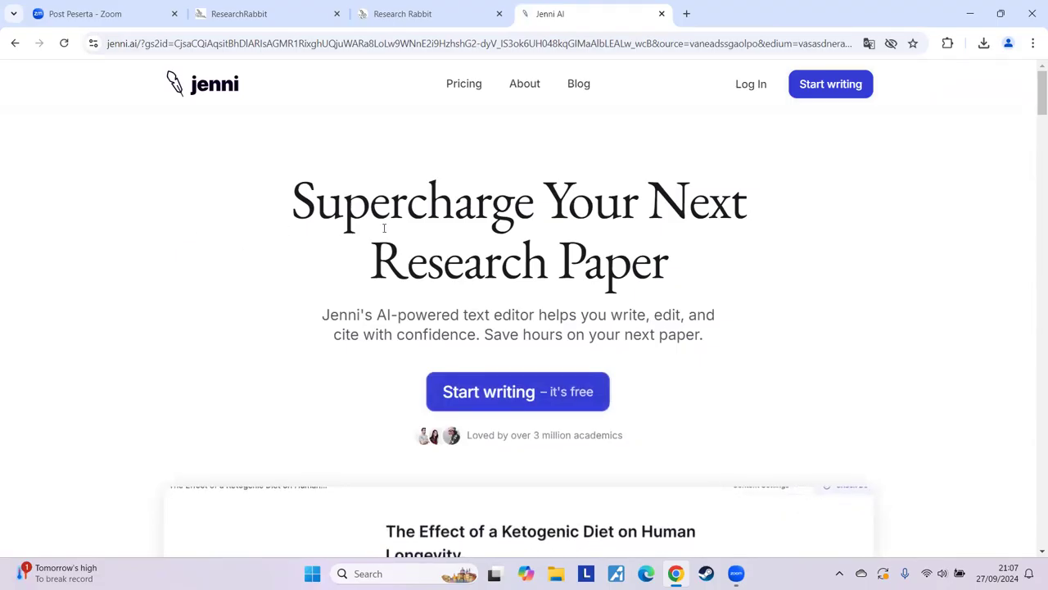
# Step: Glance back at the Research Rabbit collection, then view Jenni's free sign-up page and return to its home page
pyautogui.click(419, 14)
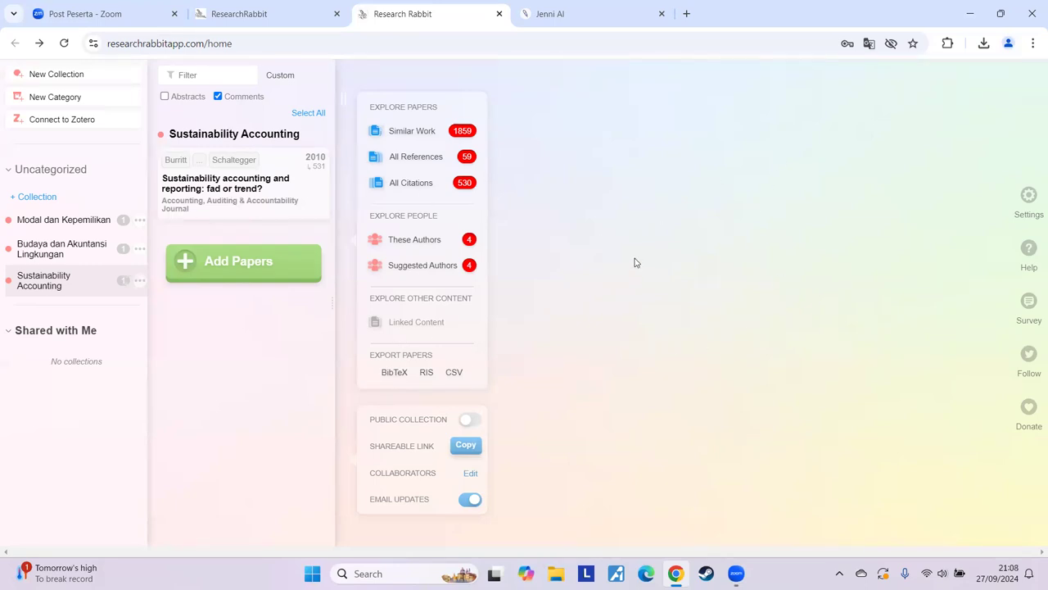
pyautogui.hotkey('ctrl', 'Tab')
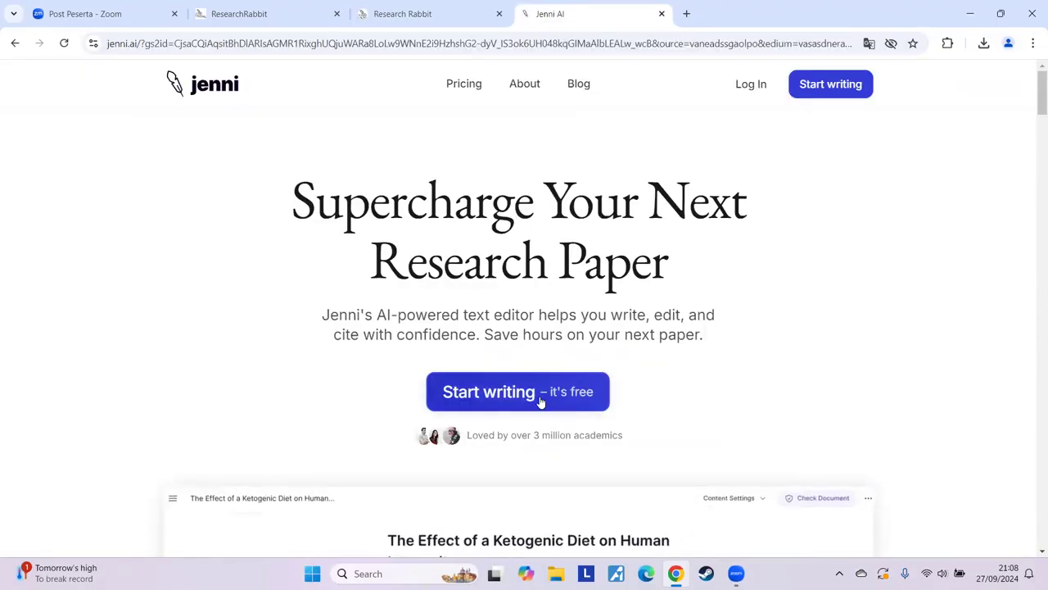
pyautogui.click(515, 393)
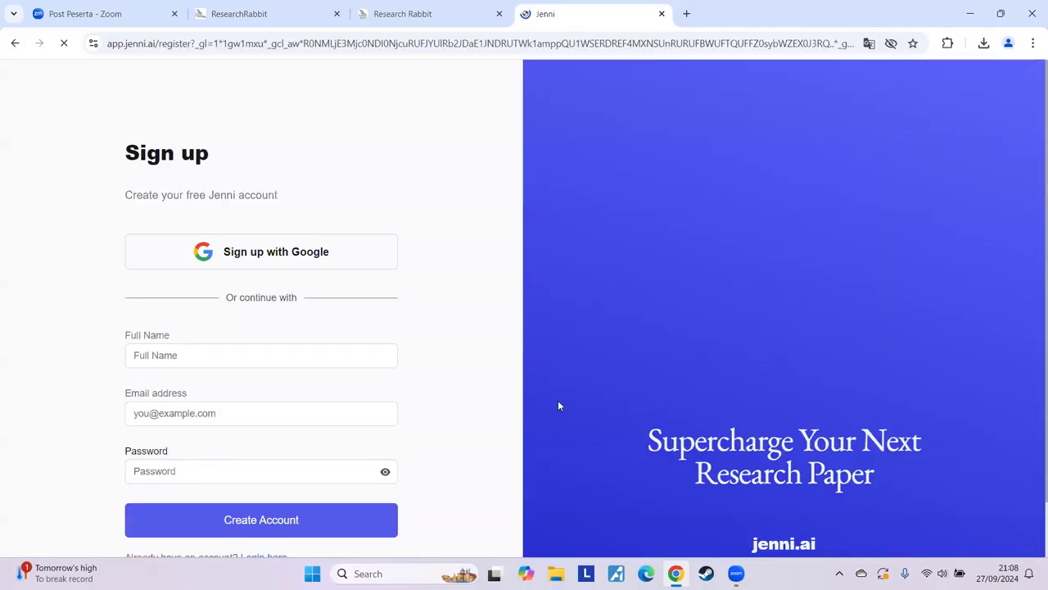
pyautogui.click(15, 43)
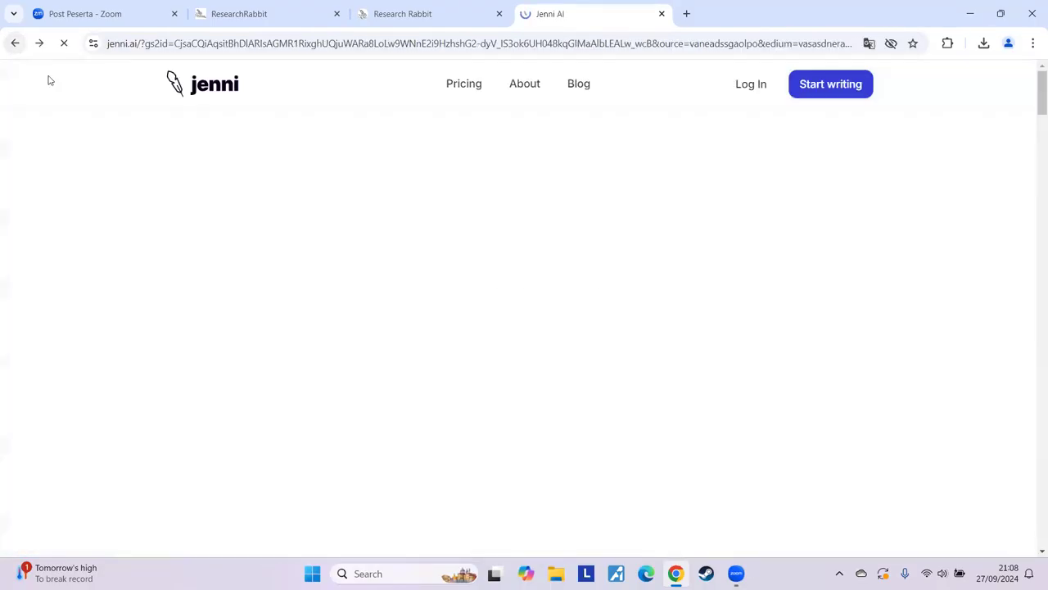
# Step: Look through the writing and citation demo on Jenni's home page, then close the site to return to Research Rabbit
pyautogui.scroll(-3, 729, 377)
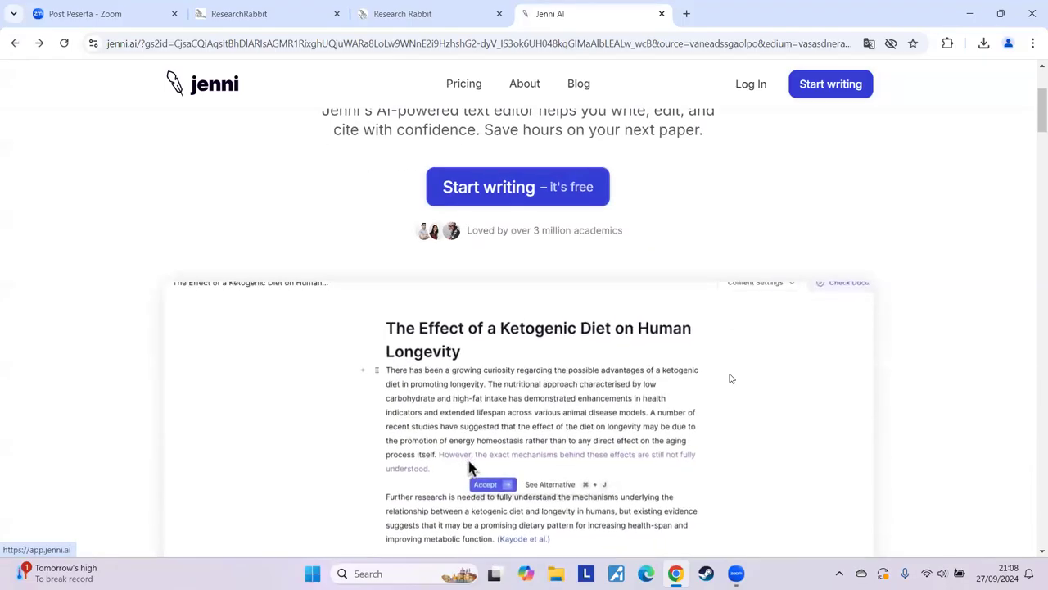
pyautogui.scroll(-3, 731, 378)
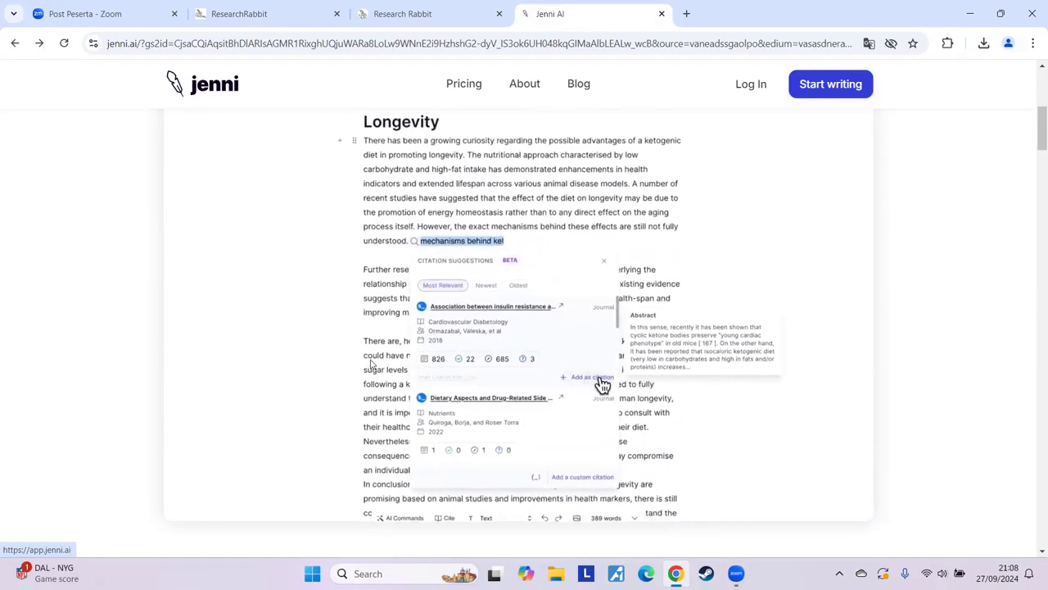
pyautogui.scroll(-6, 372, 369)
pyautogui.scroll(4, 377, 383)
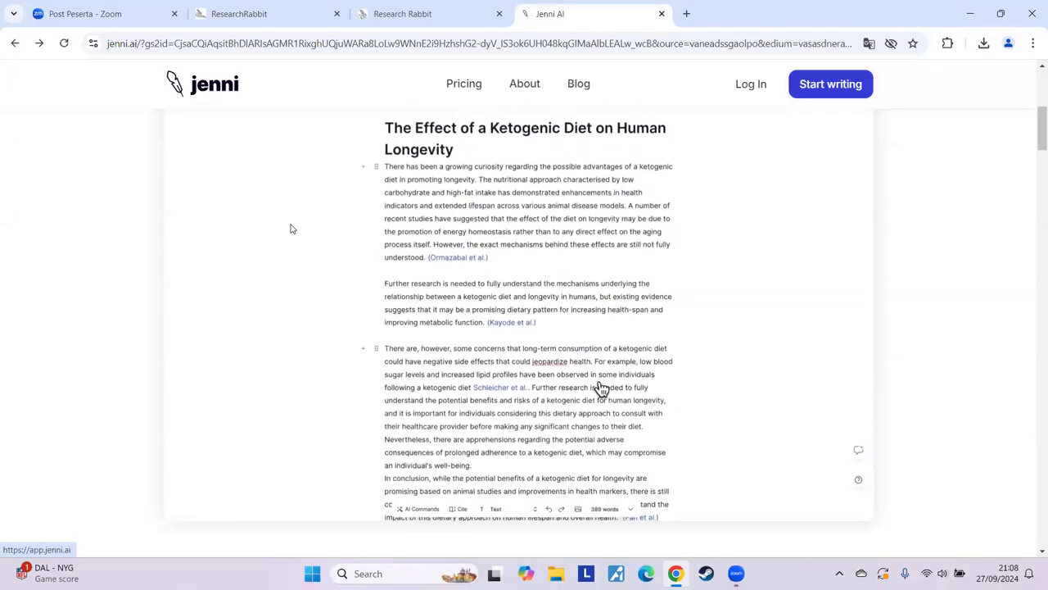
pyautogui.click(662, 14)
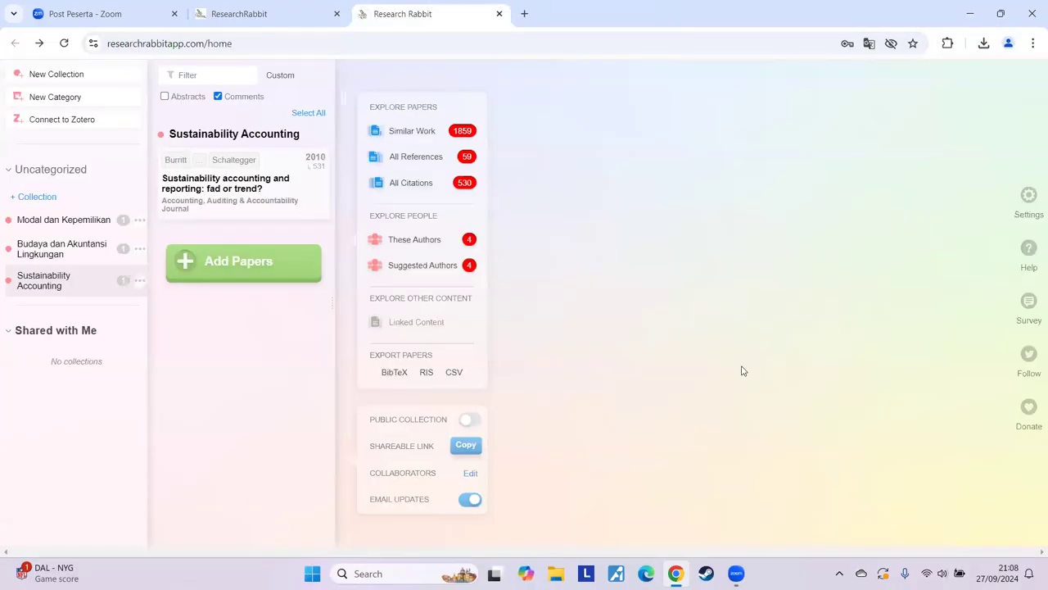